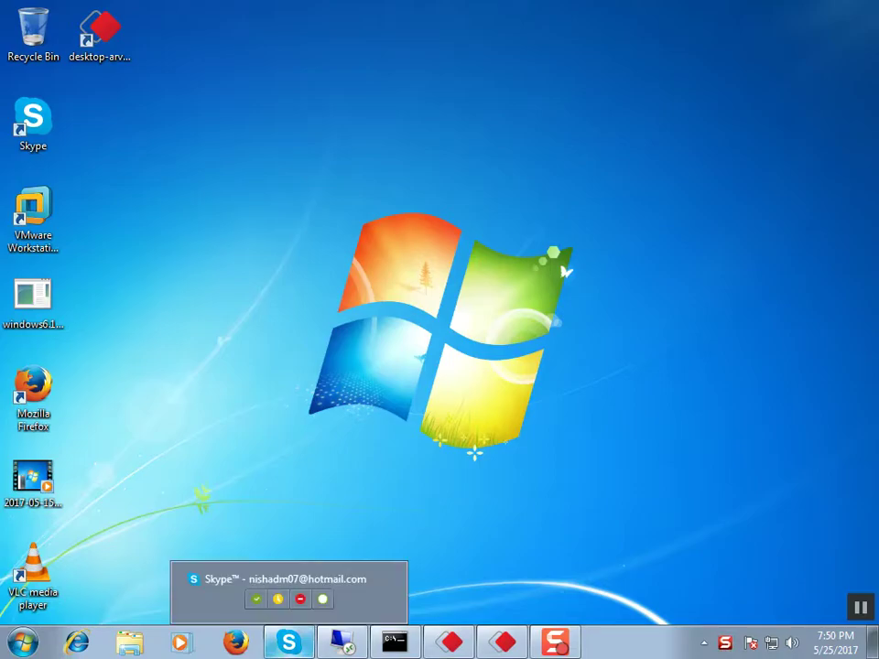
Step: Switch to the remote VMware Workstation session and sign in to Windows 10(client 2) as Administrator with the account password
{"action": "left_click", "coordinate": [343, 642]}
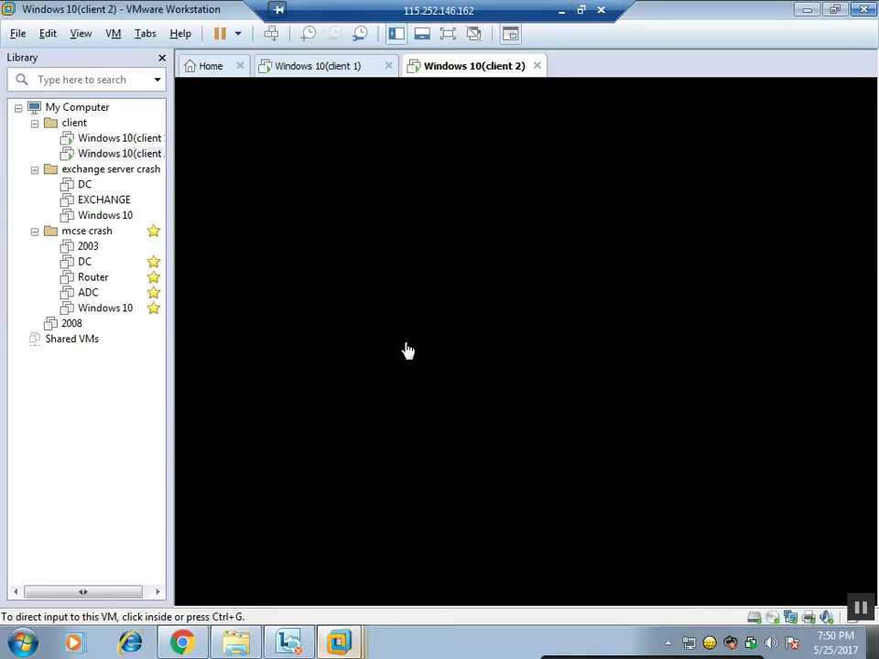
{"action": "left_click", "coordinate": [467, 363]}
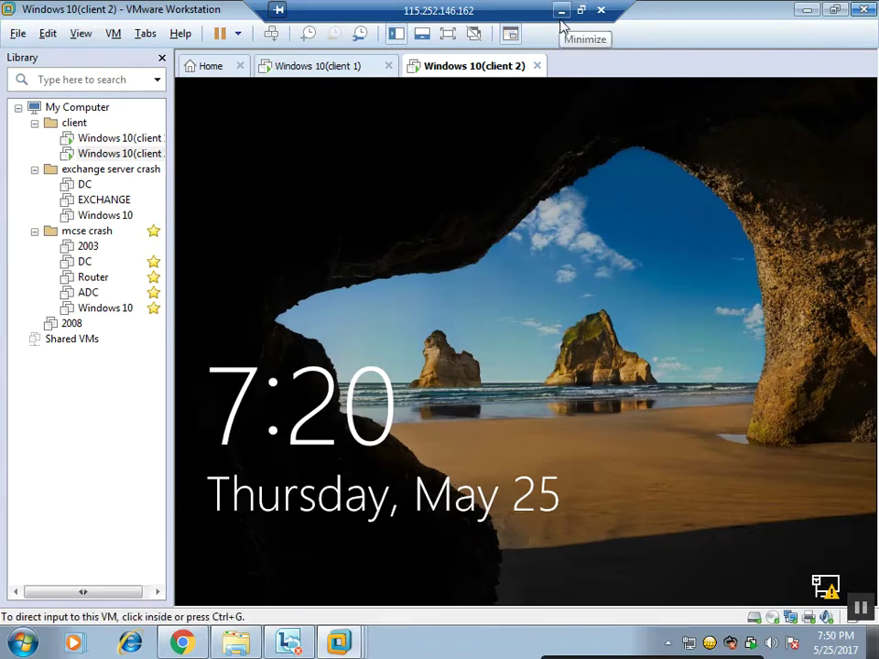
{"action": "left_click", "coordinate": [581, 90]}
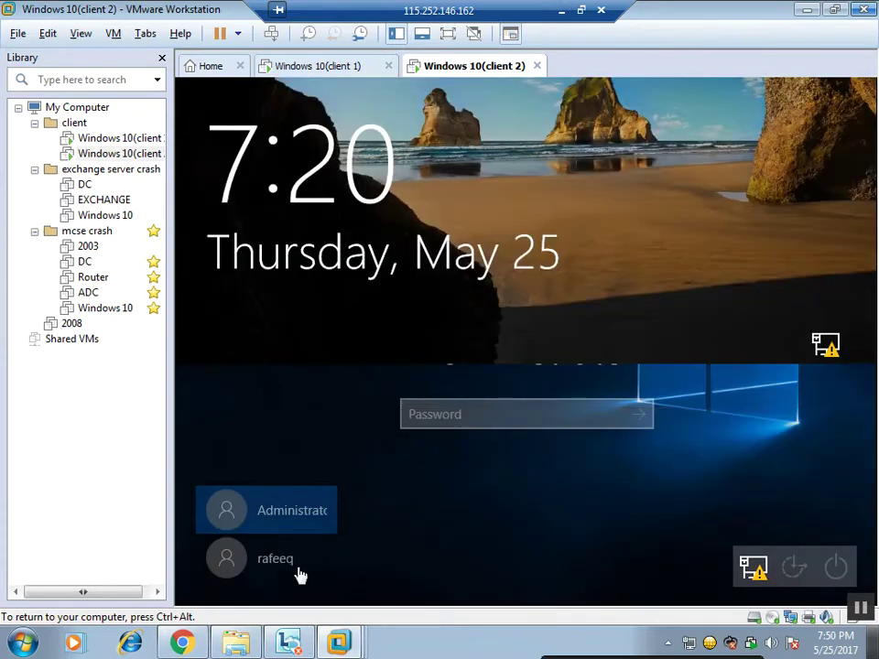
{"action": "left_click", "coordinate": [576, 411]}
{"action": "type", "text": "*****"}
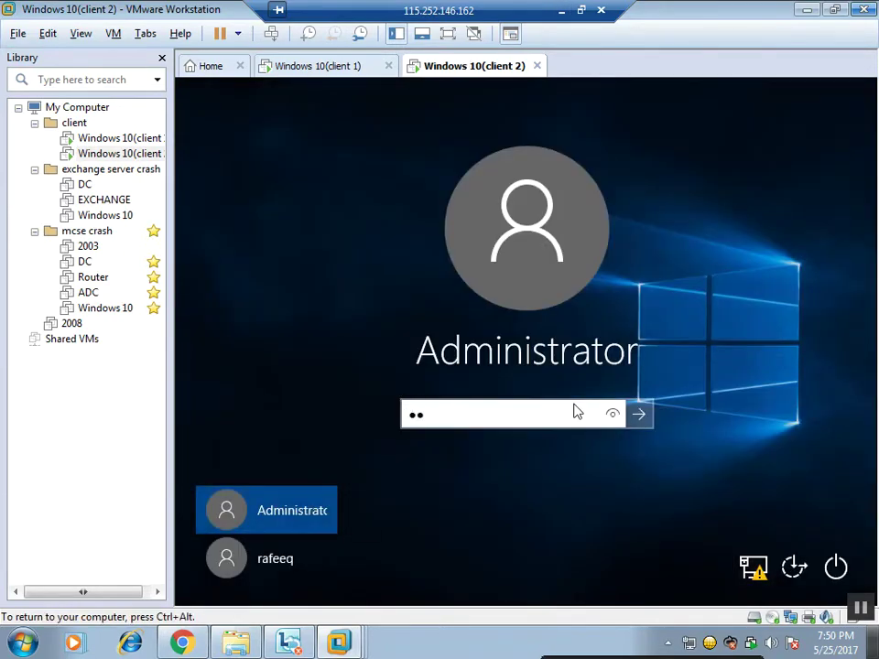
{"action": "type", "text": "***"}
{"action": "key", "text": "Return"}
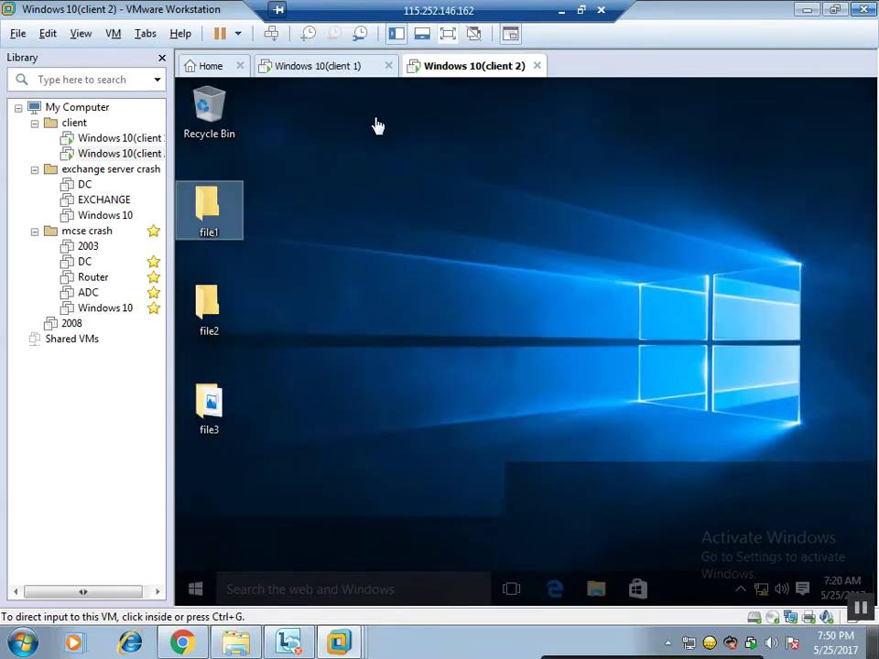
Step: Show the Windows 10 virtual machine in full screen and run mstsc with all connection options expanded
{"action": "left_click", "coordinate": [320, 66]}
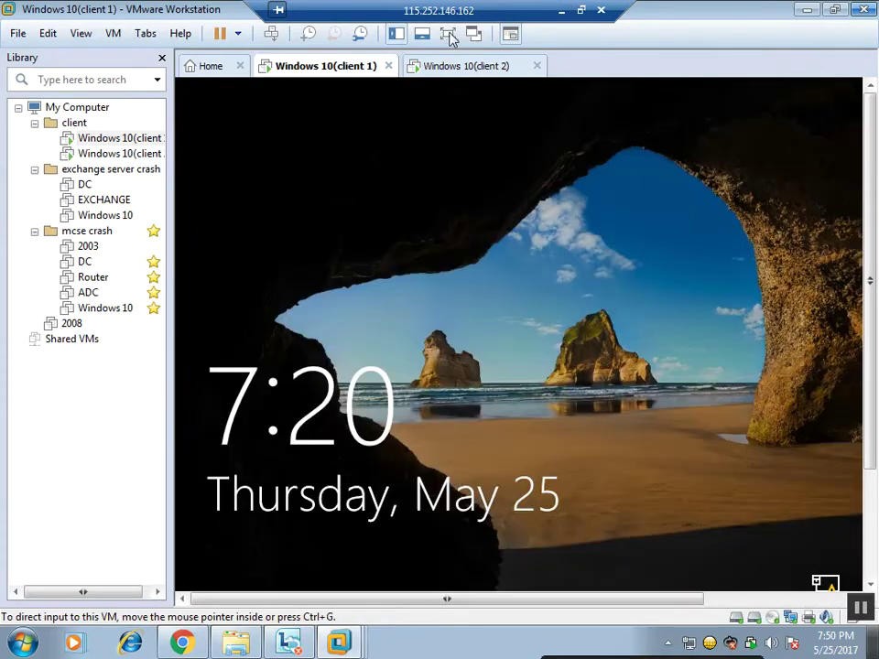
{"action": "left_click", "coordinate": [448, 34]}
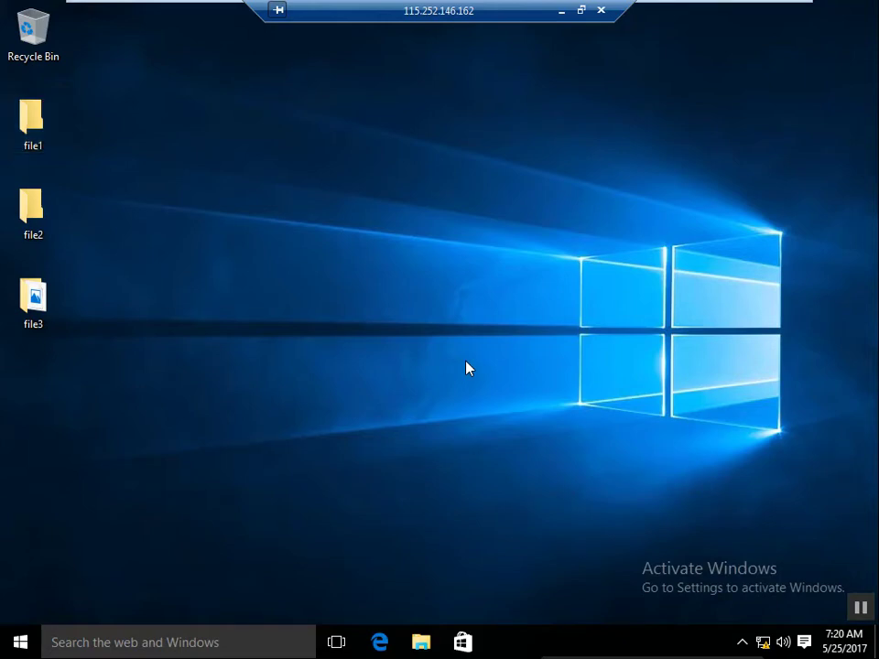
{"action": "key", "text": "super+r"}
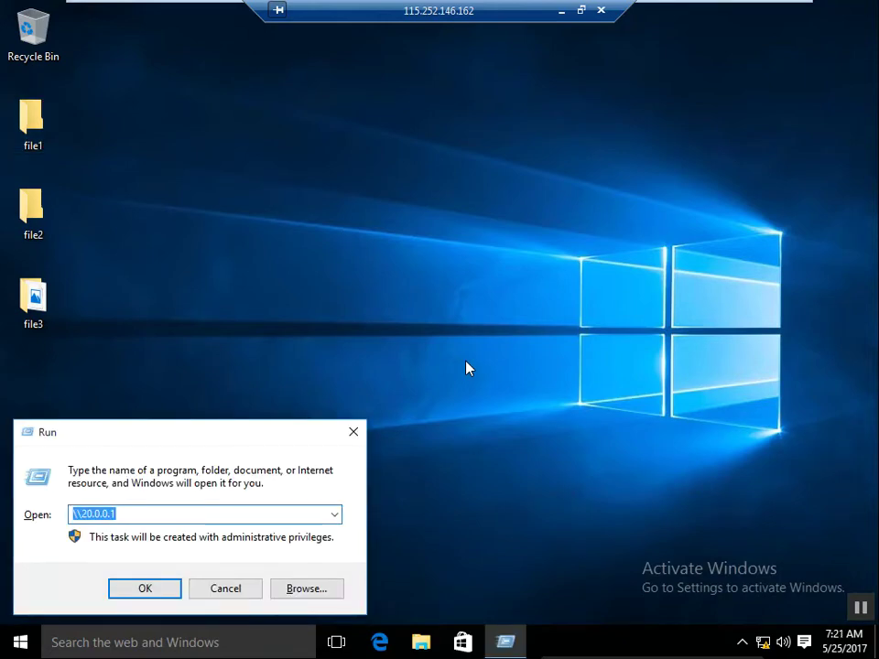
{"action": "type", "text": "msc"}
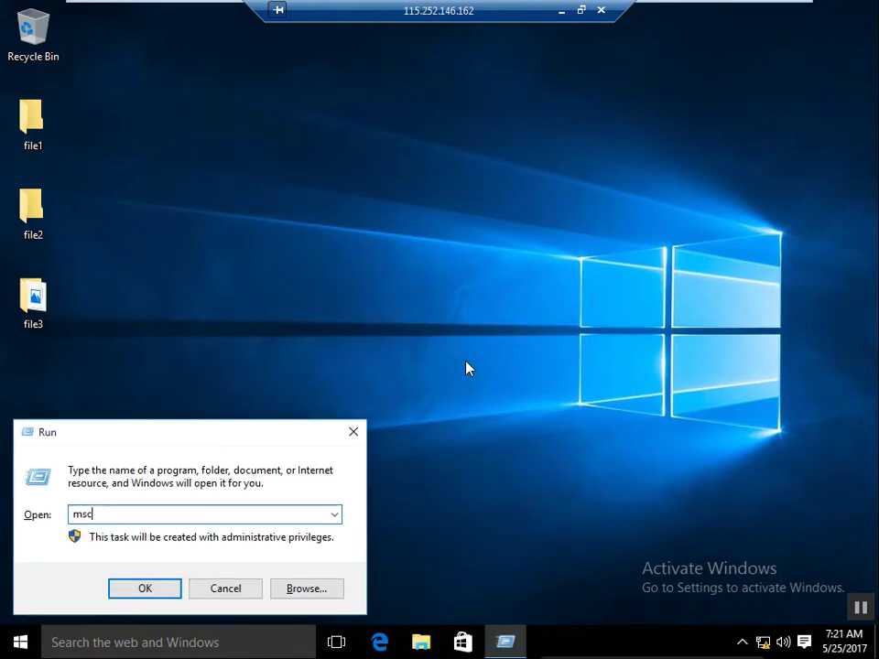
{"action": "key", "text": "BackSpace"}
{"action": "type", "text": "tsc"}
{"action": "key", "text": "Return"}
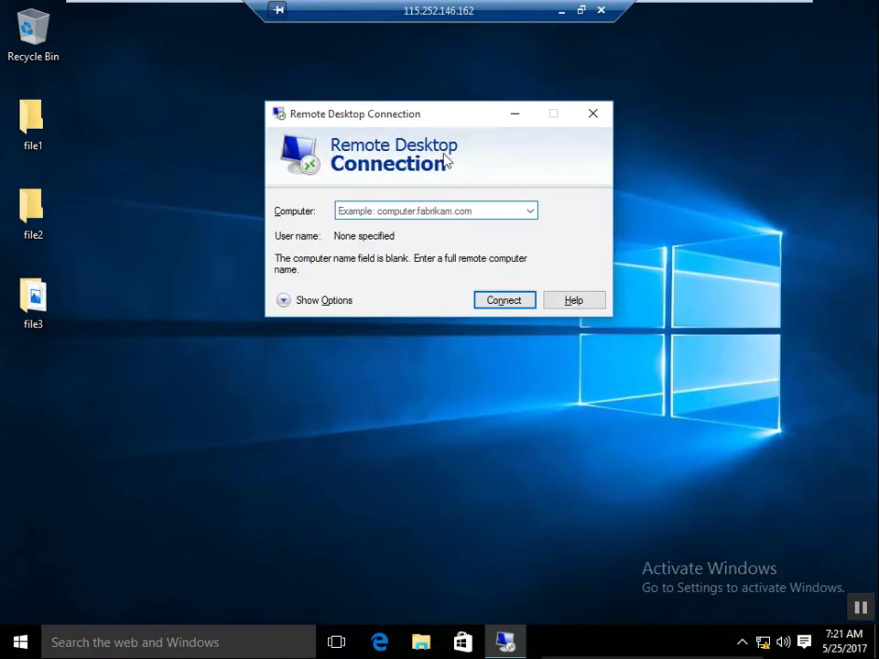
{"action": "left_click", "coordinate": [285, 307]}
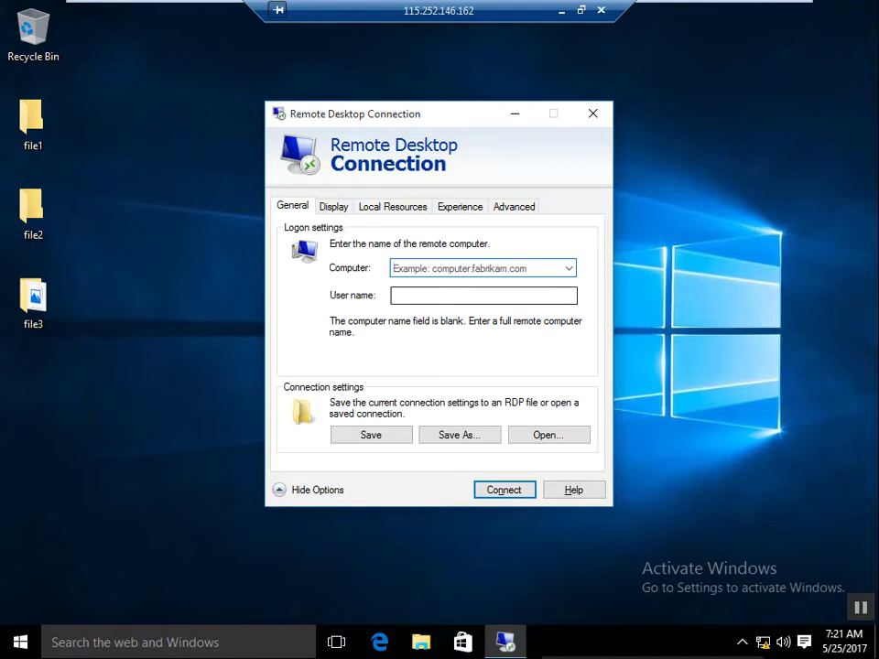
Step: Set the remote computer to 20.0.0.2 and the user name to administrator, and allow credentials to be saved
{"action": "left_click", "coordinate": [440, 268]}
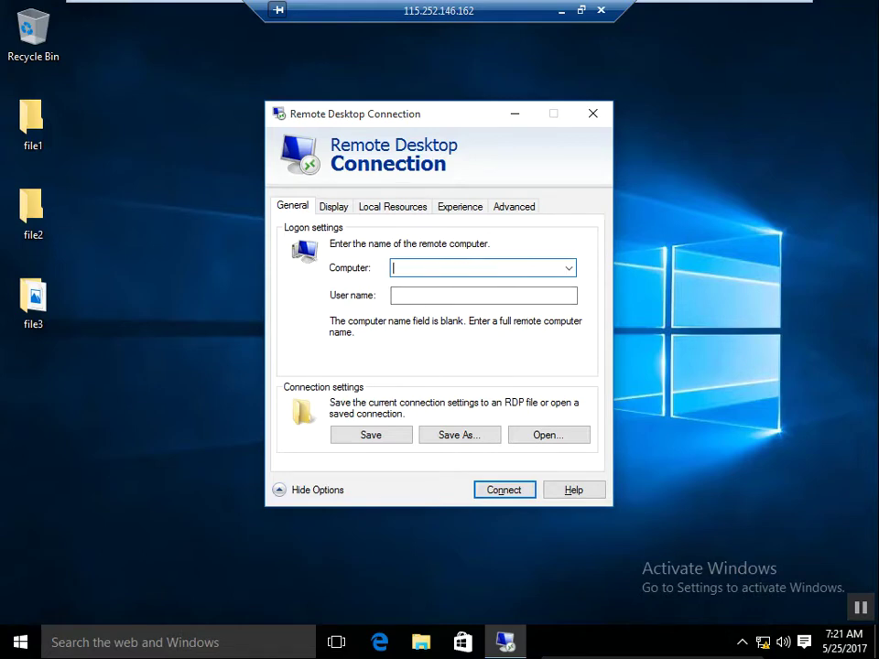
{"action": "type", "text": "20."}
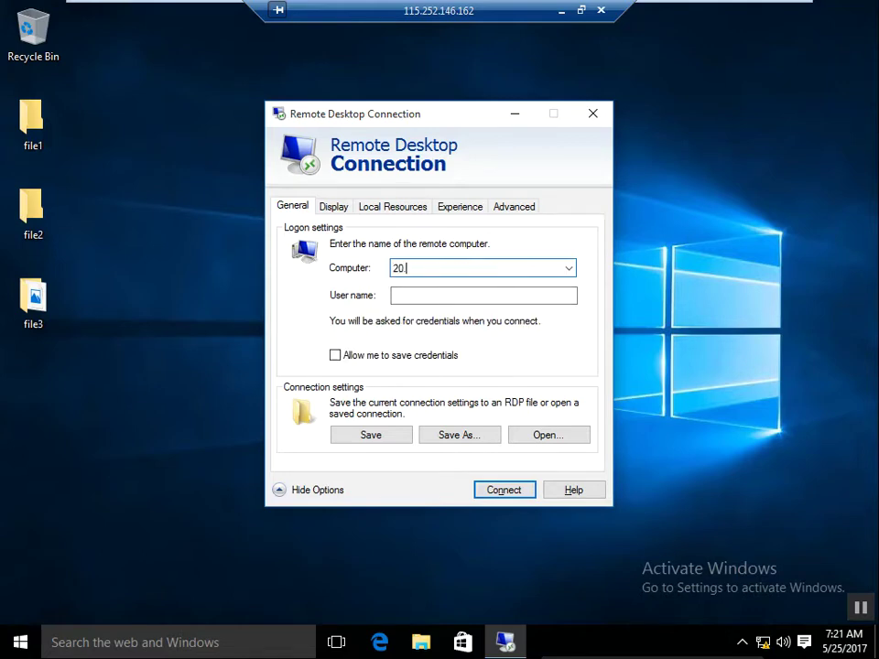
{"action": "type", "text": "0.0.2"}
{"action": "left_click", "coordinate": [414, 294]}
{"action": "type", "text": "ad"}
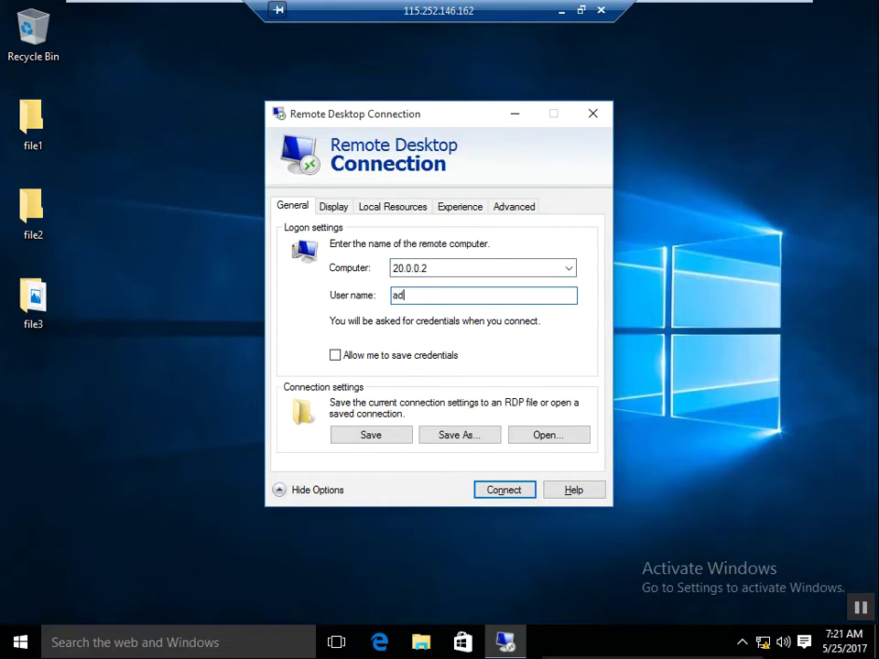
{"action": "type", "text": "ministrator"}
{"action": "left_click", "coordinate": [456, 357]}
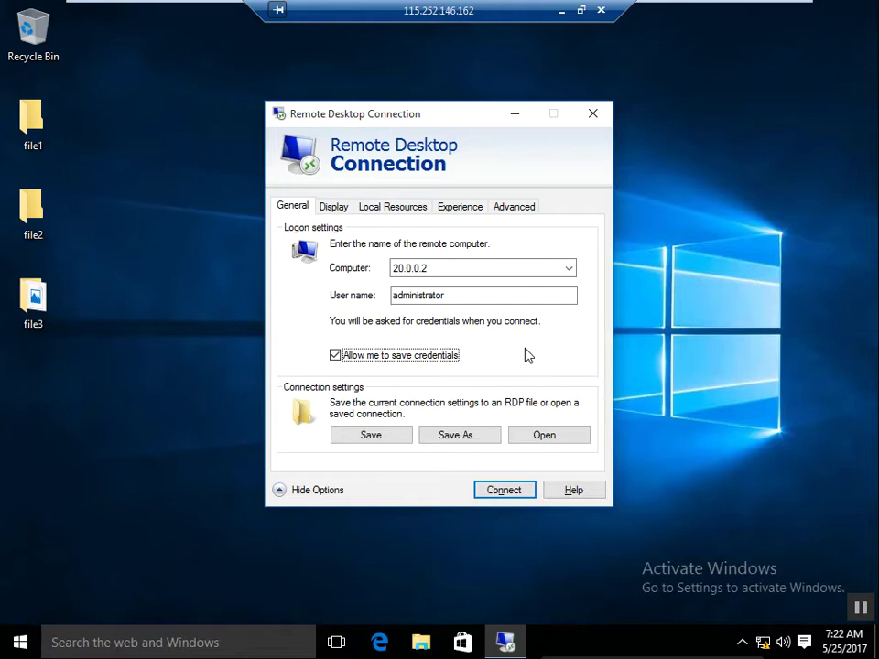
Step: Save the connection settings as an RDP file named remote on the Desktop and close Remote Desktop Connection
{"action": "left_click", "coordinate": [440, 446]}
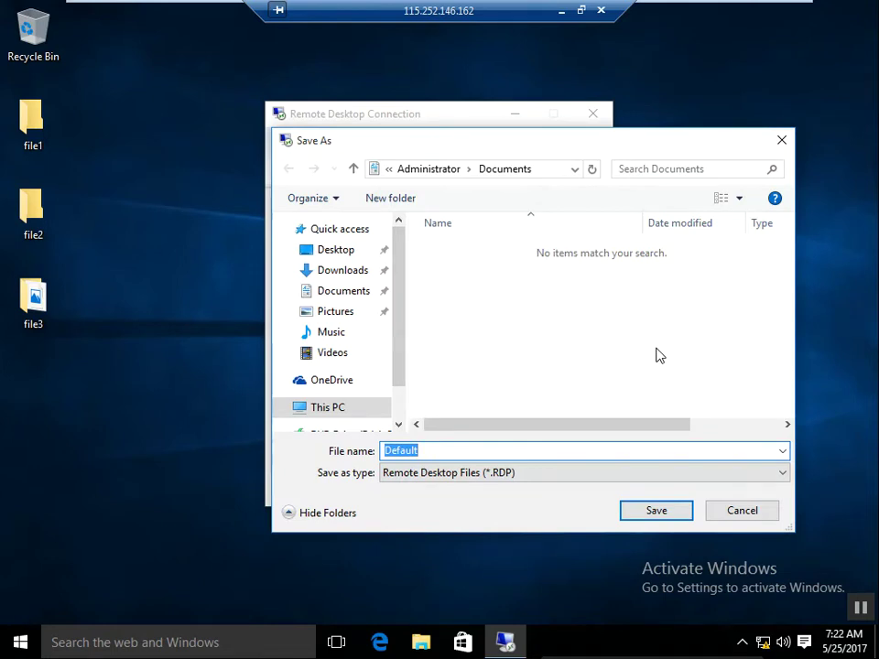
{"action": "type", "text": "remote"}
{"action": "left_click", "coordinate": [349, 257]}
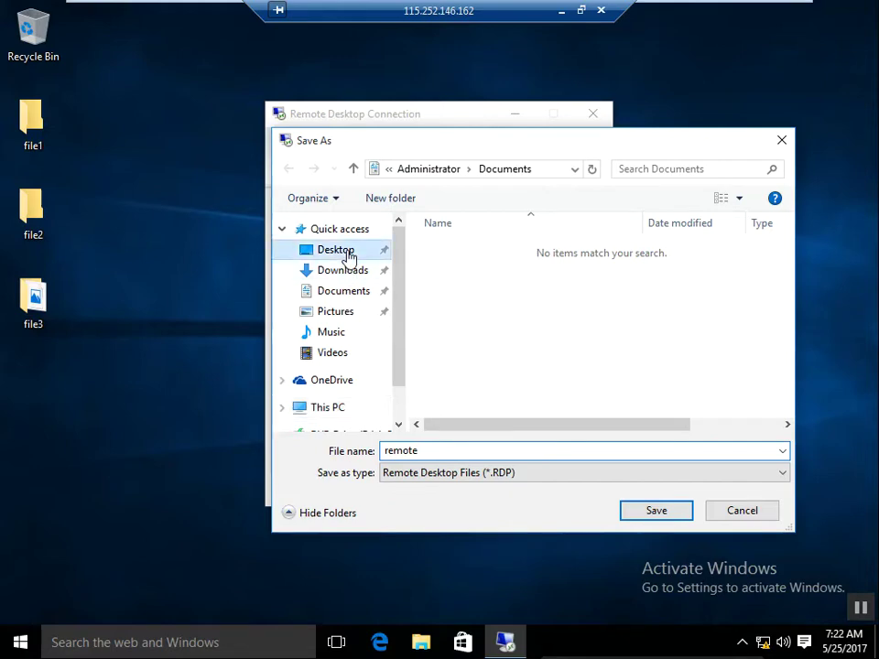
{"action": "left_click", "coordinate": [656, 511]}
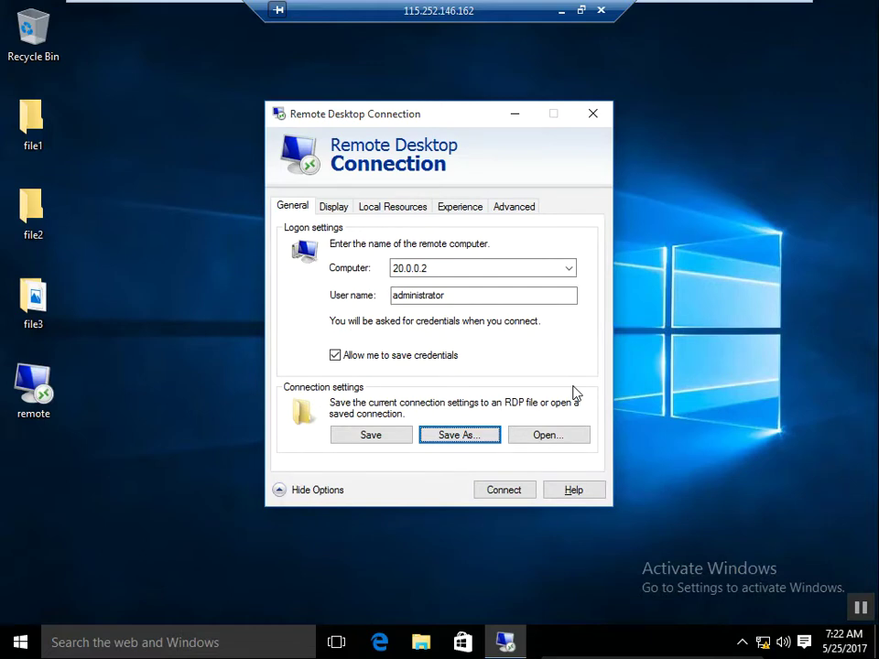
{"action": "left_click", "coordinate": [597, 116]}
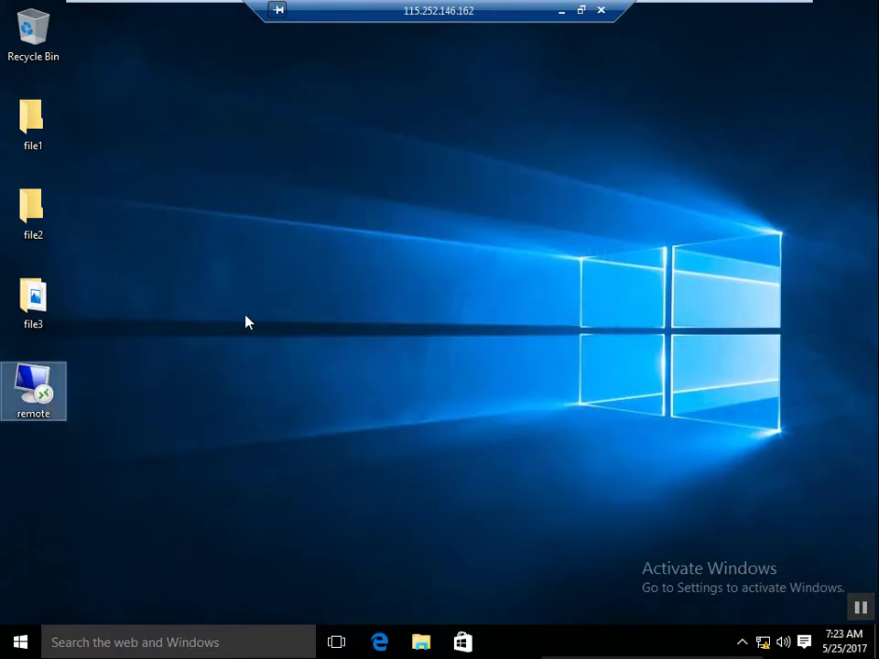
Step: Try to connect to 20.0.0.2 with the saved remote file, accepting the unknown publisher
{"action": "double_click", "coordinate": [40, 404]}
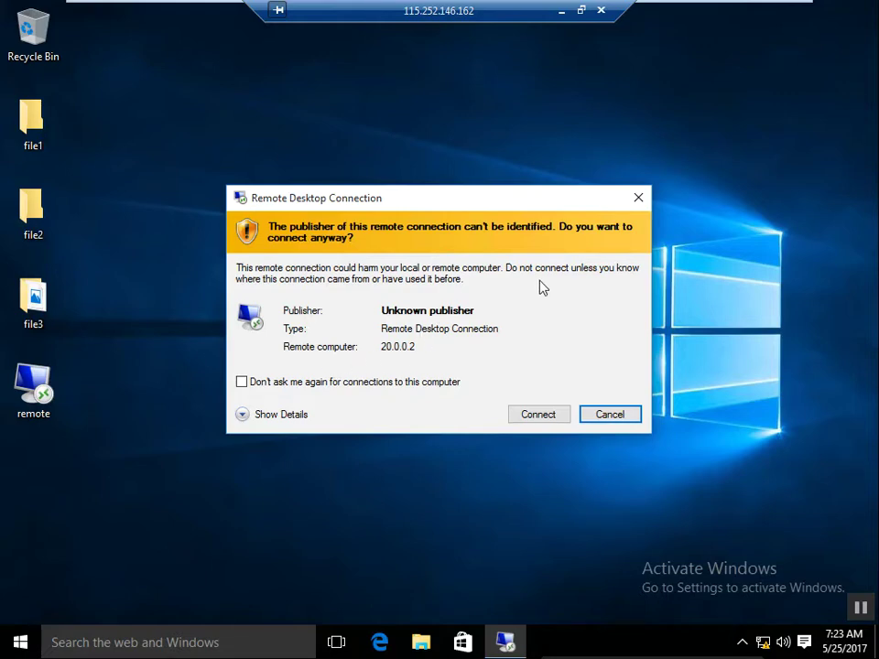
{"action": "left_click", "coordinate": [550, 415]}
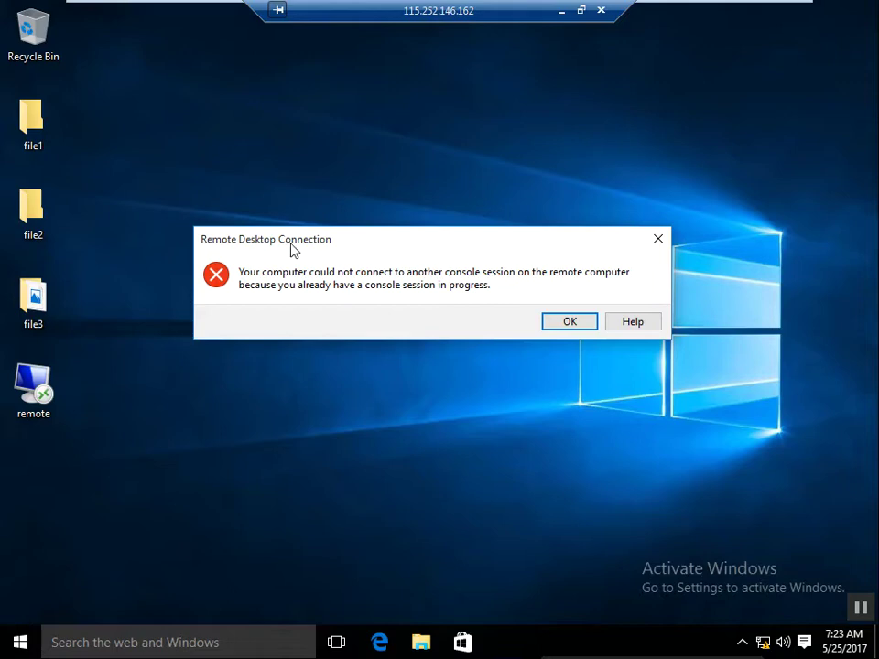
{"action": "left_click", "coordinate": [571, 320]}
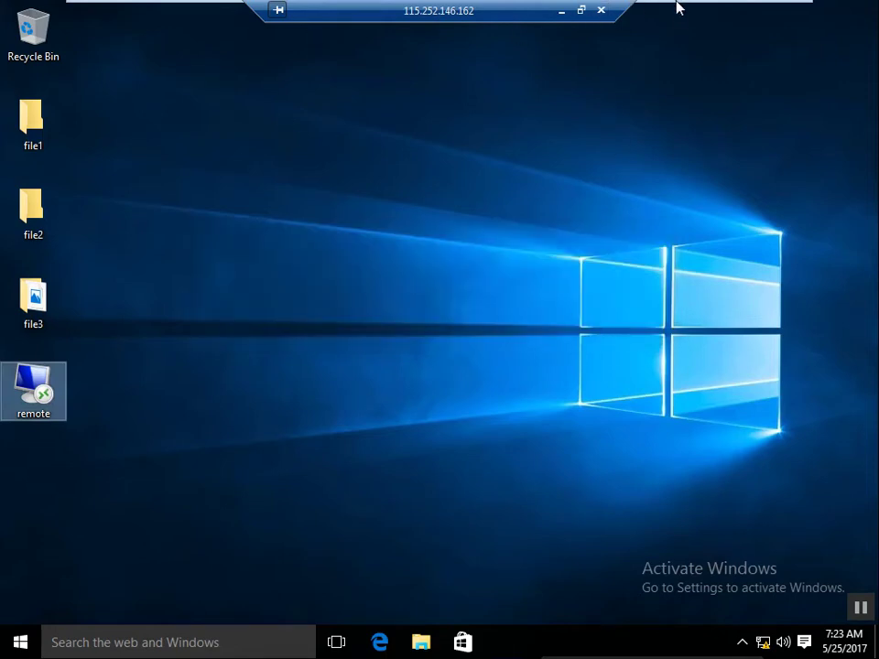
{"action": "mouse_move", "coordinate": [676, 5]}
{"action": "left_click", "coordinate": [772, 11]}
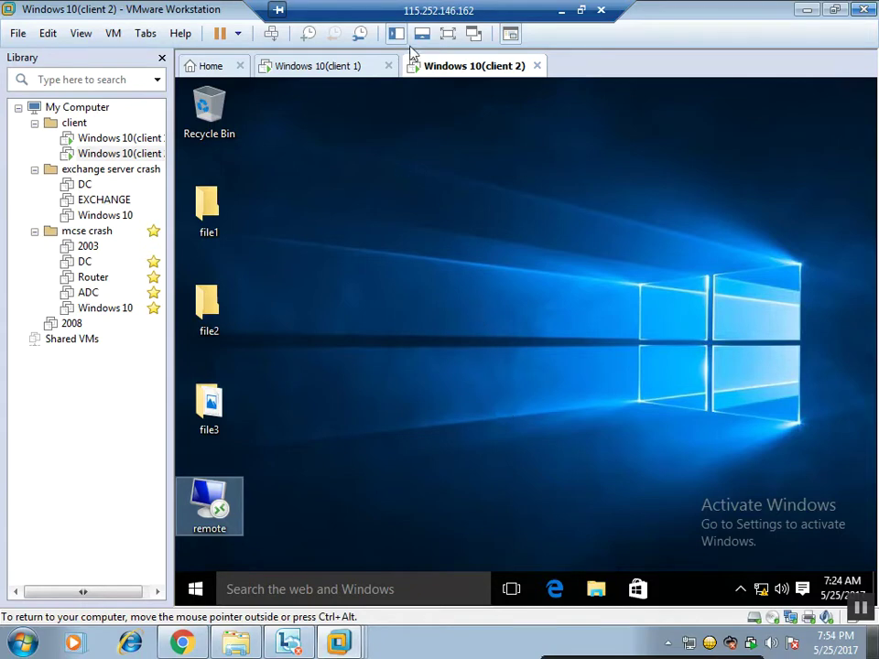
{"action": "left_click", "coordinate": [451, 41]}
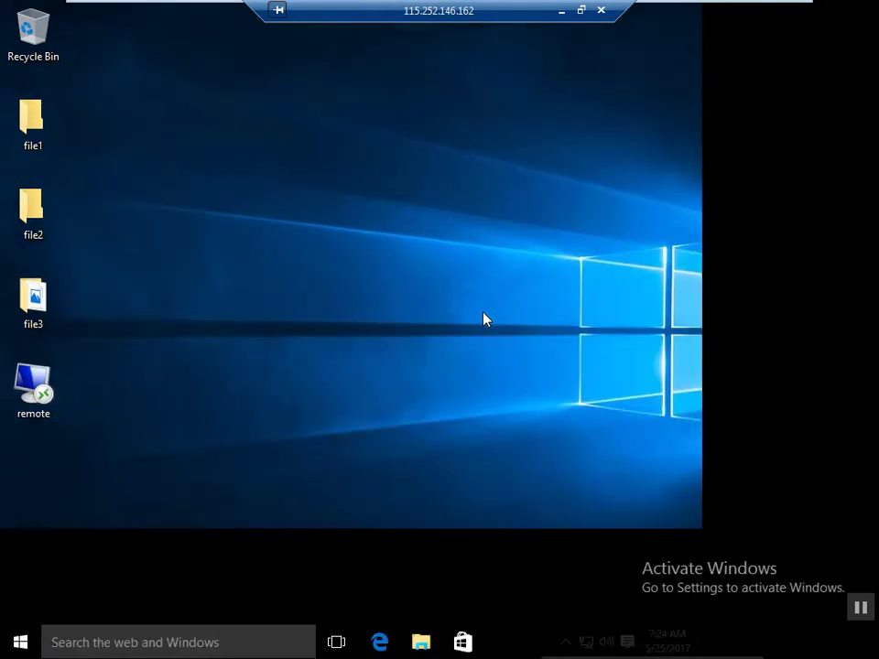
Step: Run mstsc again, expand the connection options and refresh the desktop
{"action": "key", "text": "super+r"}
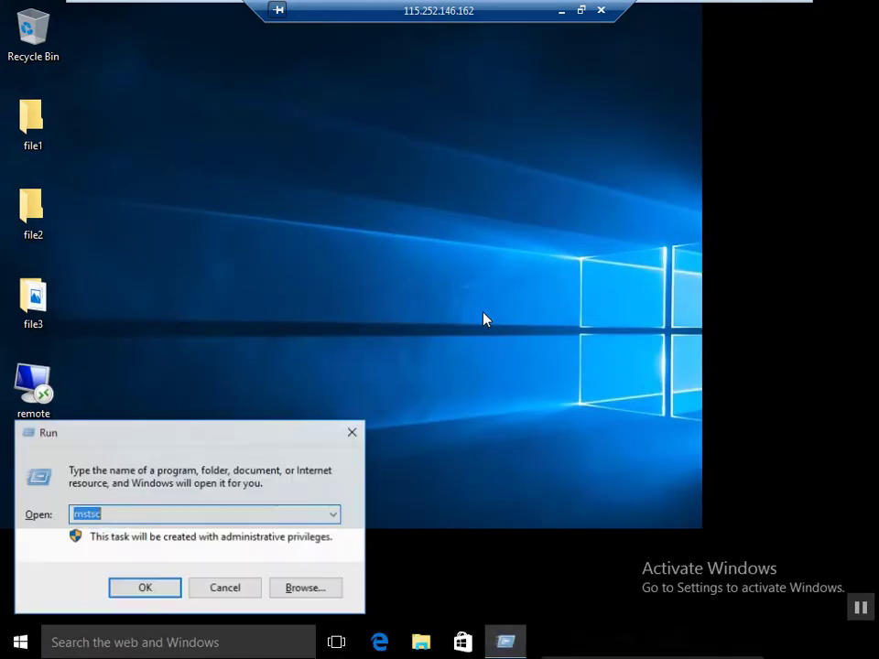
{"action": "key", "text": "Return"}
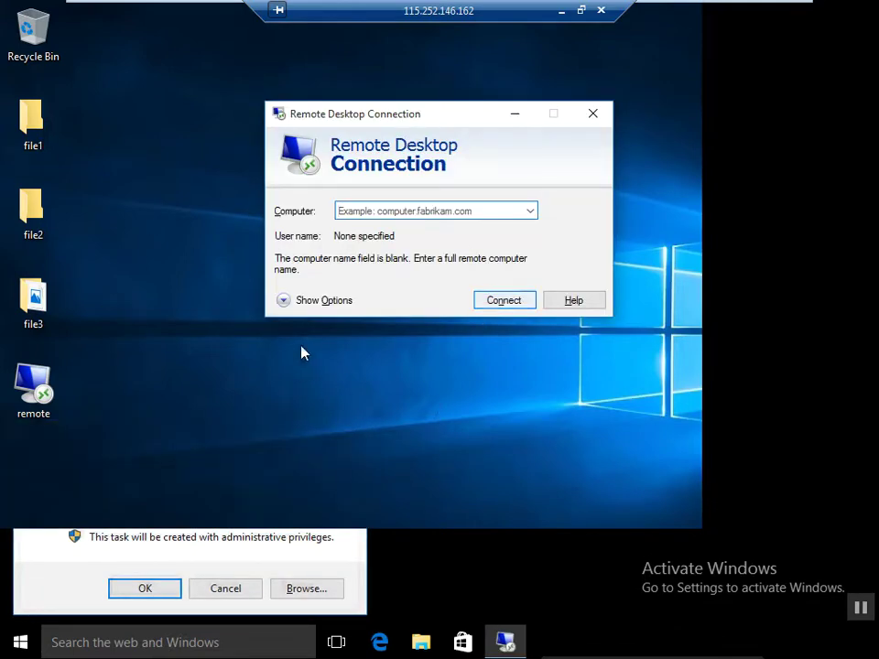
{"action": "left_click", "coordinate": [306, 302]}
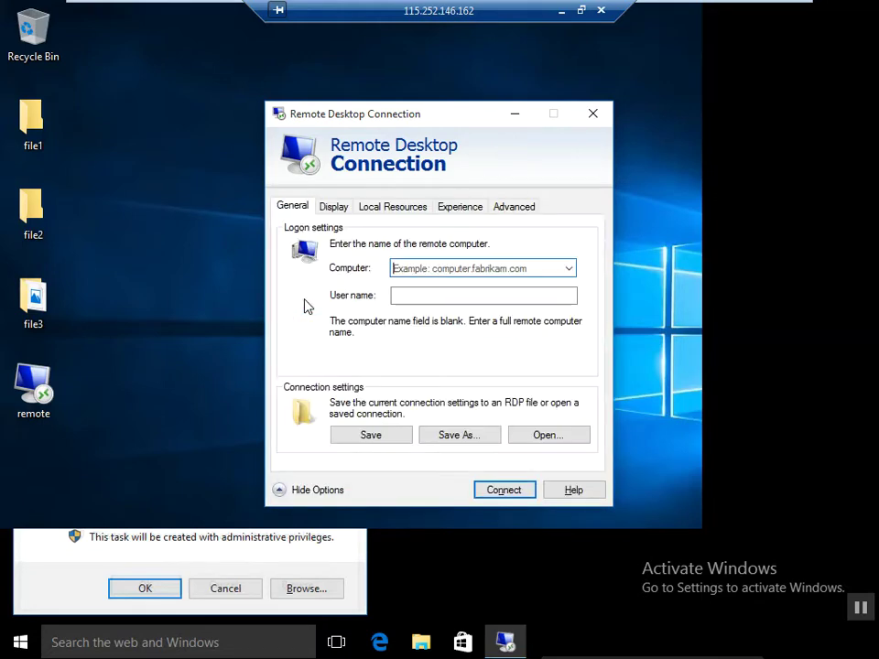
{"action": "right_click", "coordinate": [139, 334]}
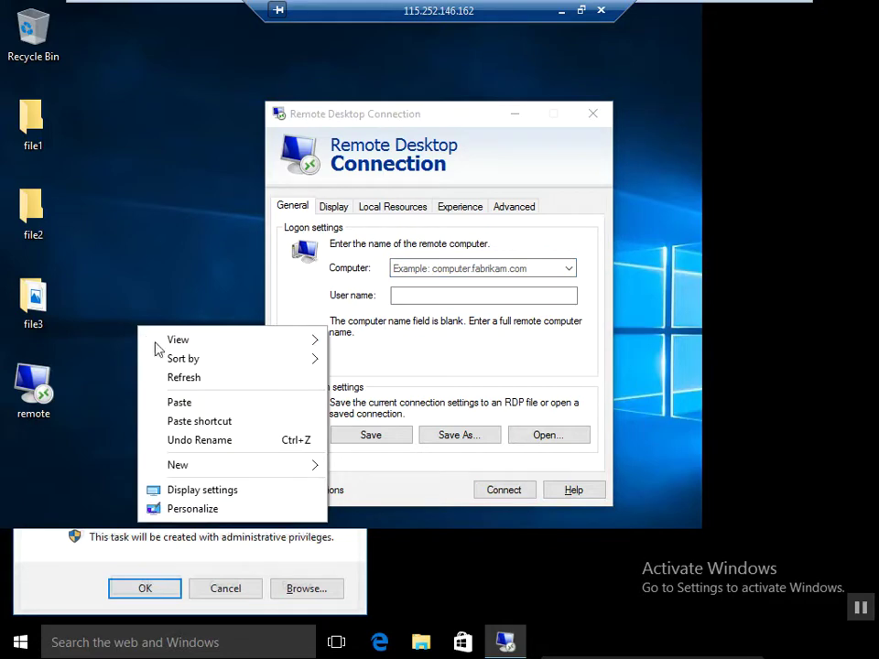
{"action": "left_click", "coordinate": [173, 385]}
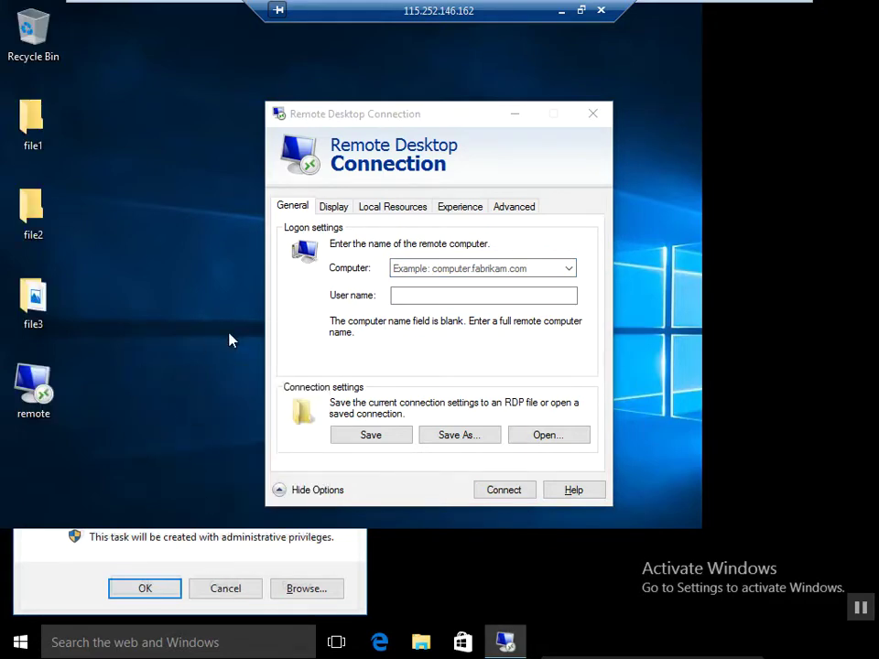
Step: Review the remote desktop size and color depth choices, and enable using all monitors for the remote session
{"action": "left_click", "coordinate": [343, 212]}
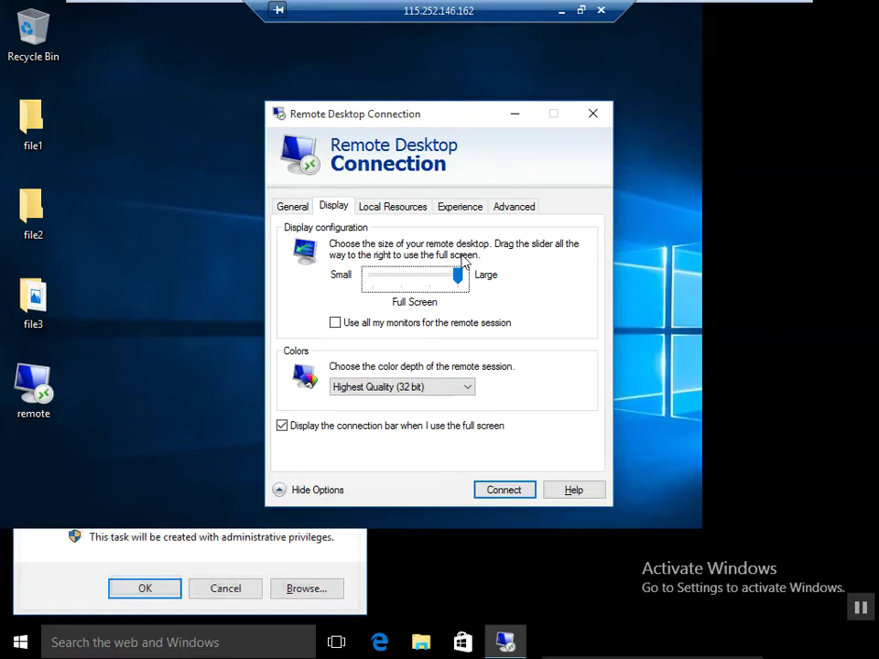
{"action": "left_click", "coordinate": [460, 286]}
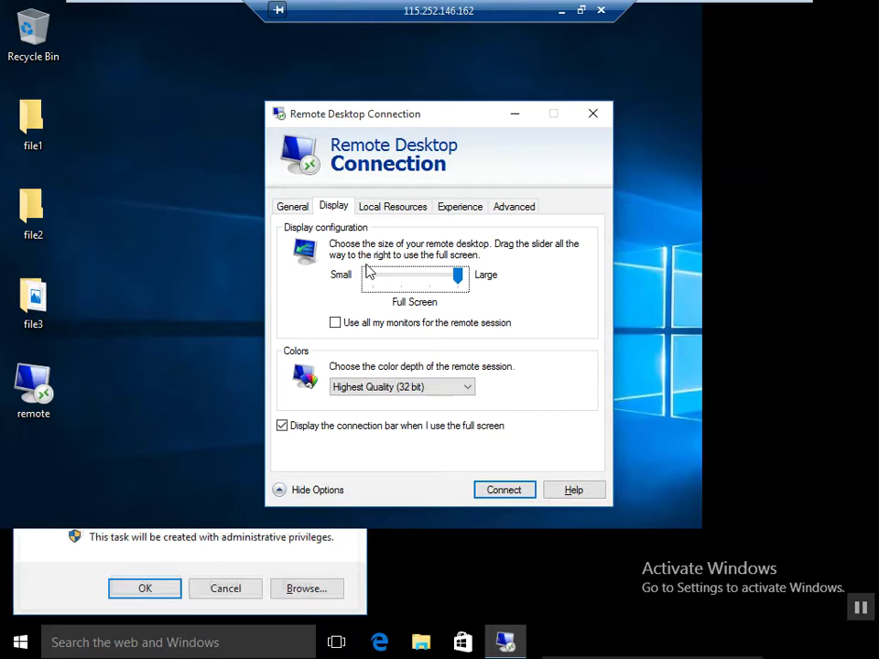
{"action": "left_click", "coordinate": [476, 389]}
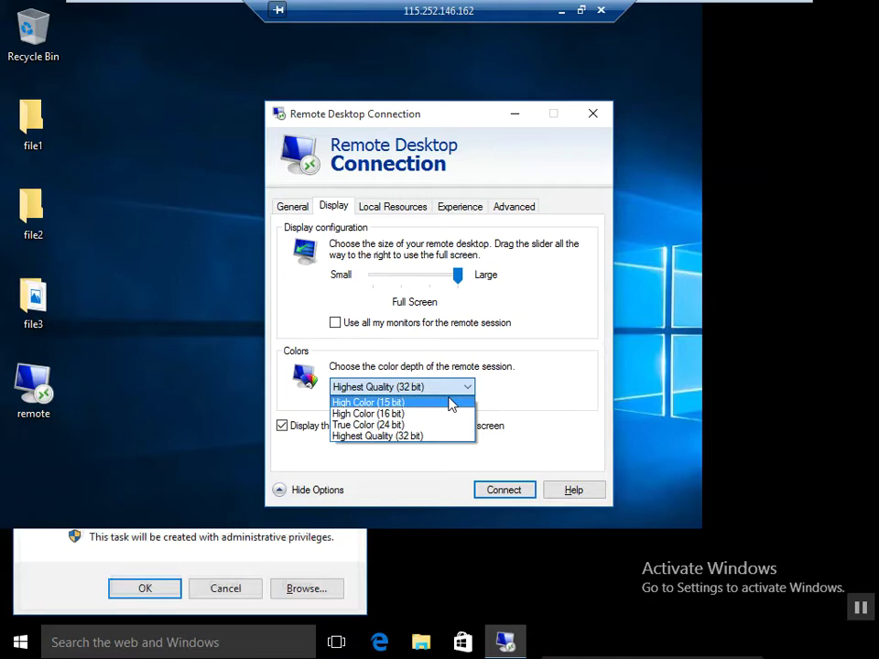
{"action": "left_click", "coordinate": [588, 391]}
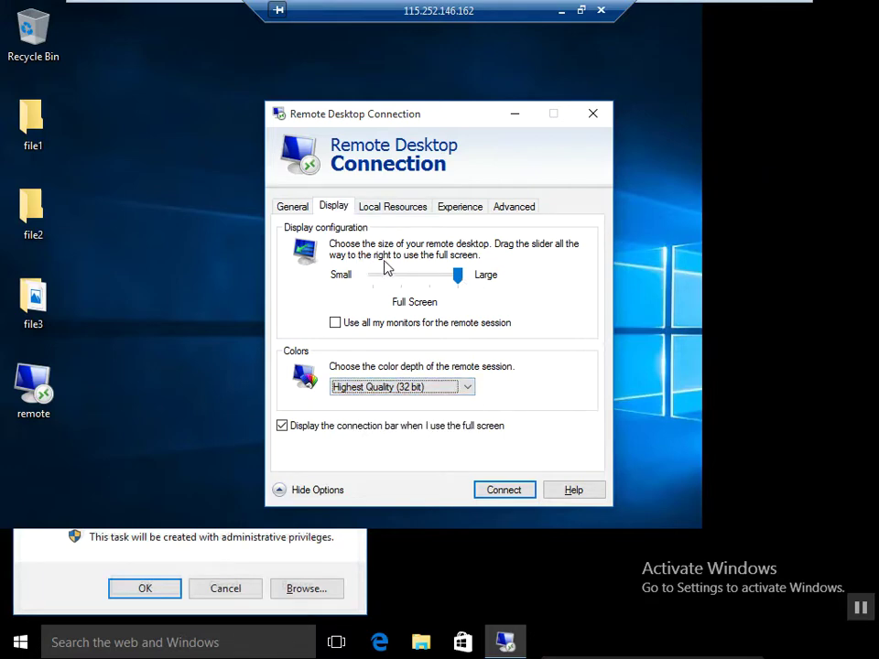
{"action": "left_click", "coordinate": [359, 323]}
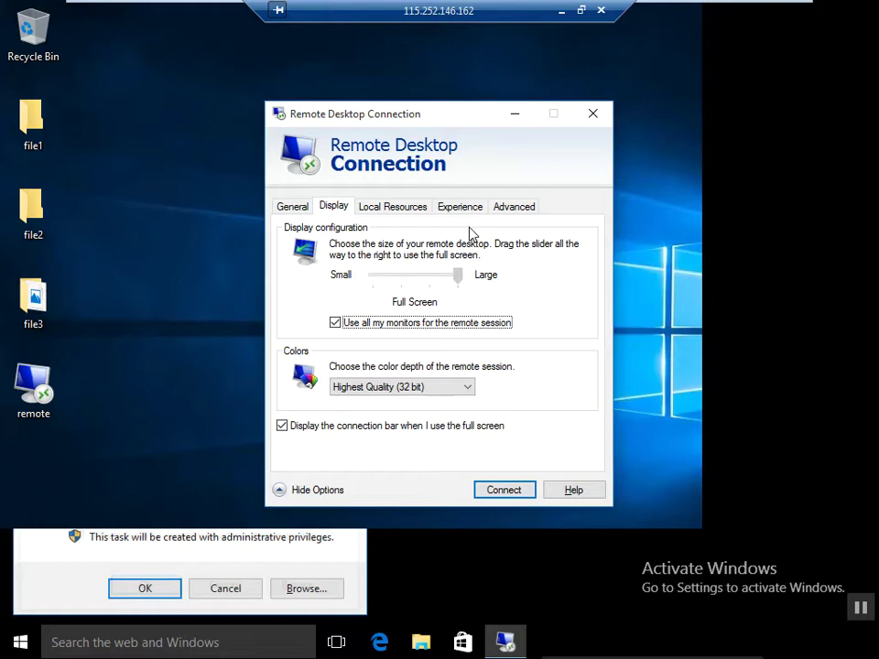
Step: Review the local resource options, toggling Drives on and off among the additional devices, and cancel the device choices
{"action": "left_click", "coordinate": [396, 211]}
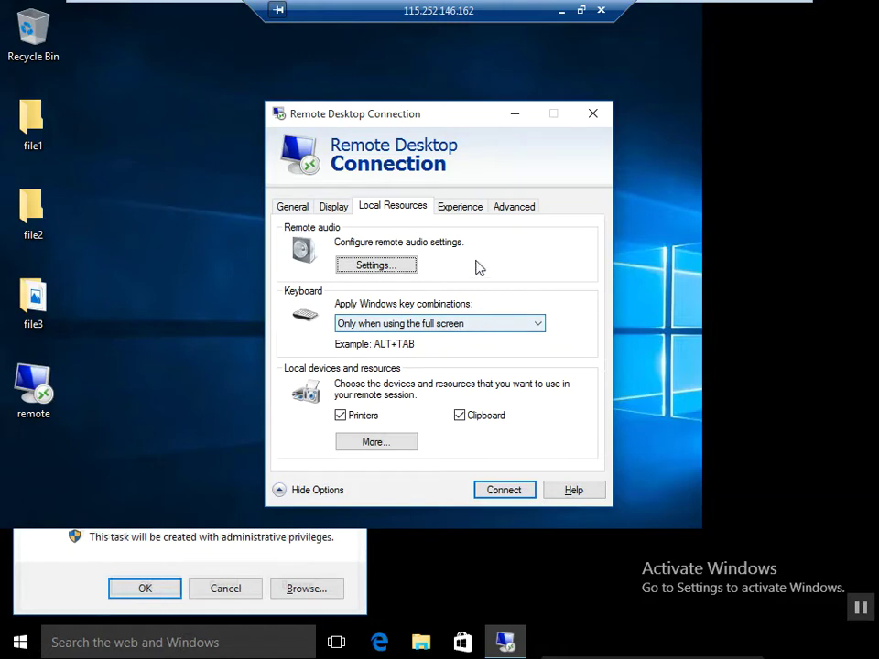
{"action": "left_click", "coordinate": [381, 441]}
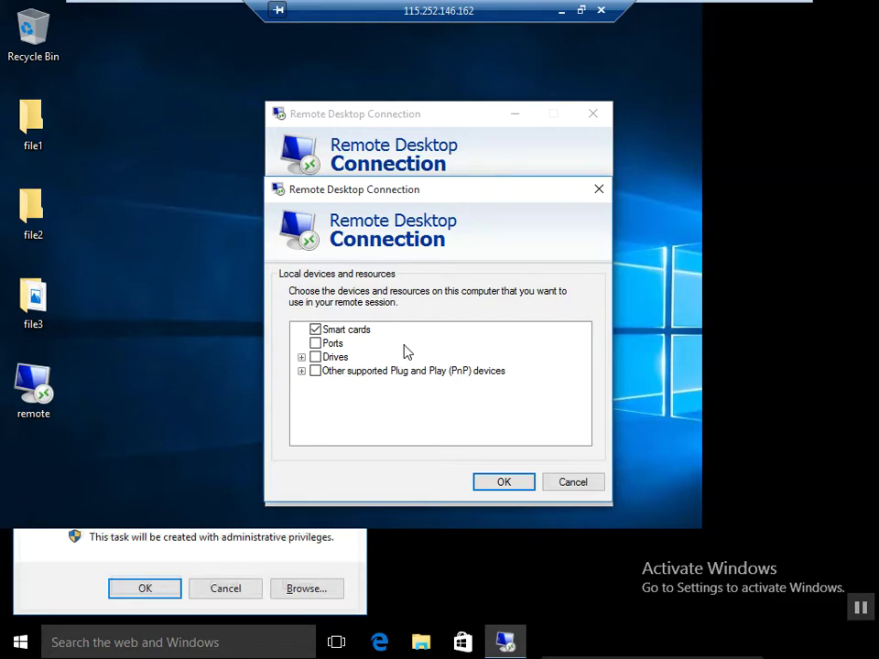
{"action": "left_click", "coordinate": [316, 358]}
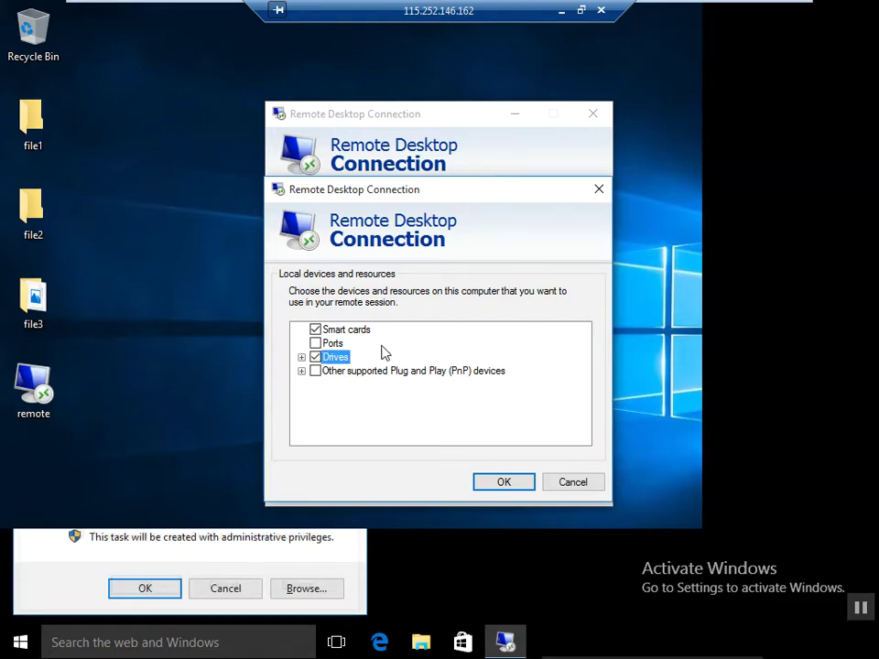
{"action": "left_click", "coordinate": [301, 356]}
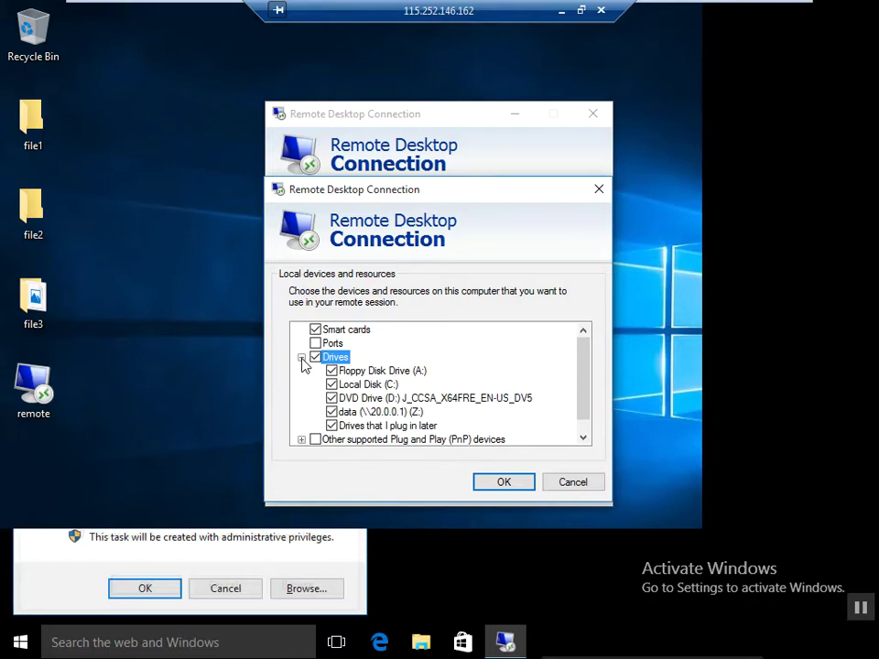
{"action": "left_click", "coordinate": [301, 357]}
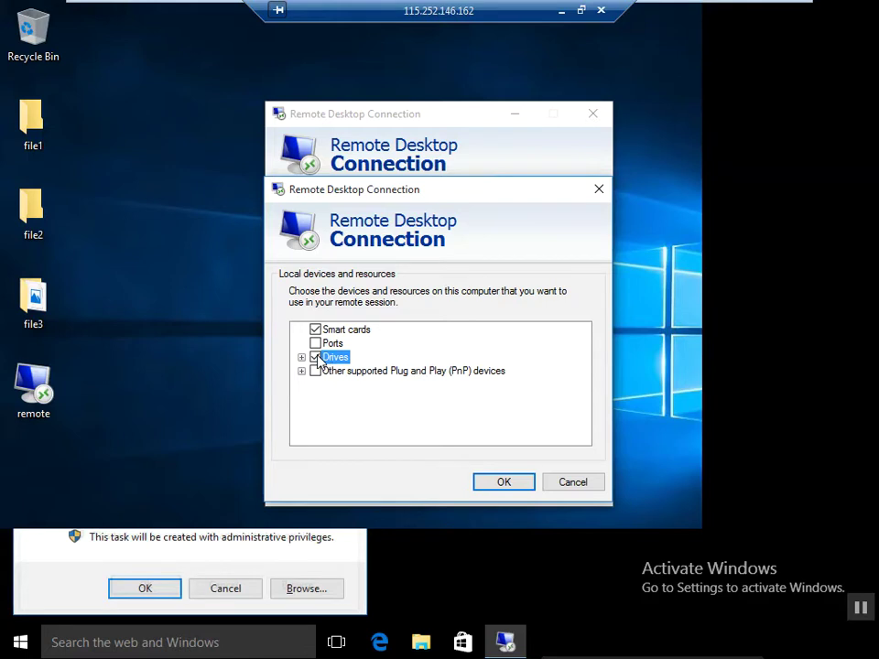
{"action": "left_click", "coordinate": [315, 358]}
{"action": "left_click", "coordinate": [552, 490]}
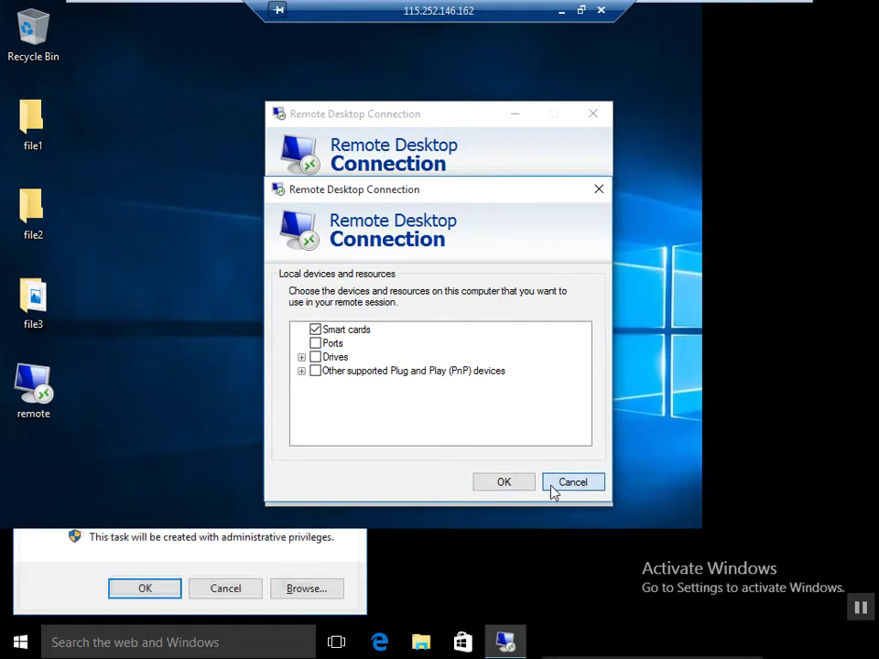
{"action": "left_click", "coordinate": [570, 484]}
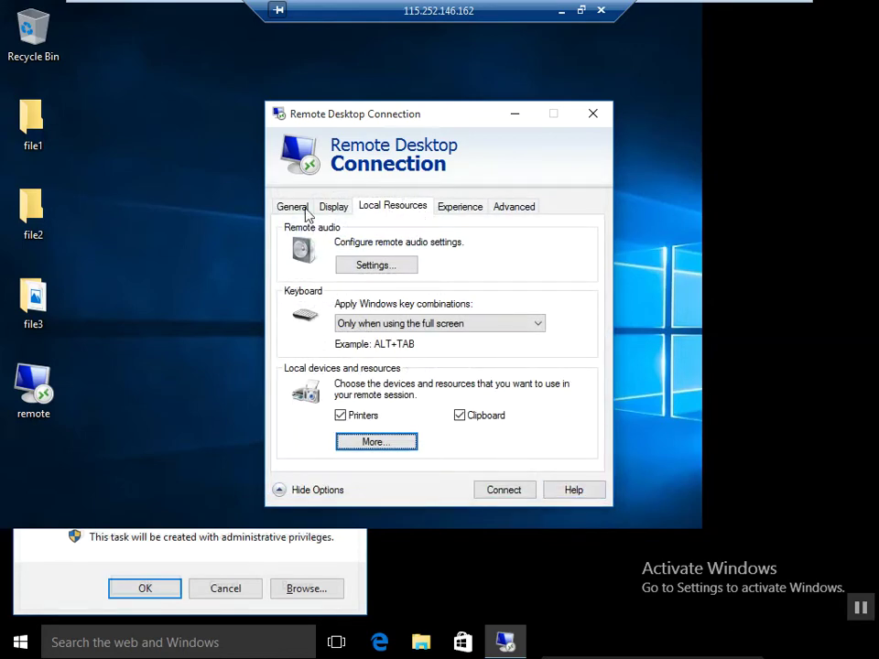
Step: Compare the experience features allowed for the Modem, Low-speed broadband and Satellite connection speeds
{"action": "left_click", "coordinate": [469, 209]}
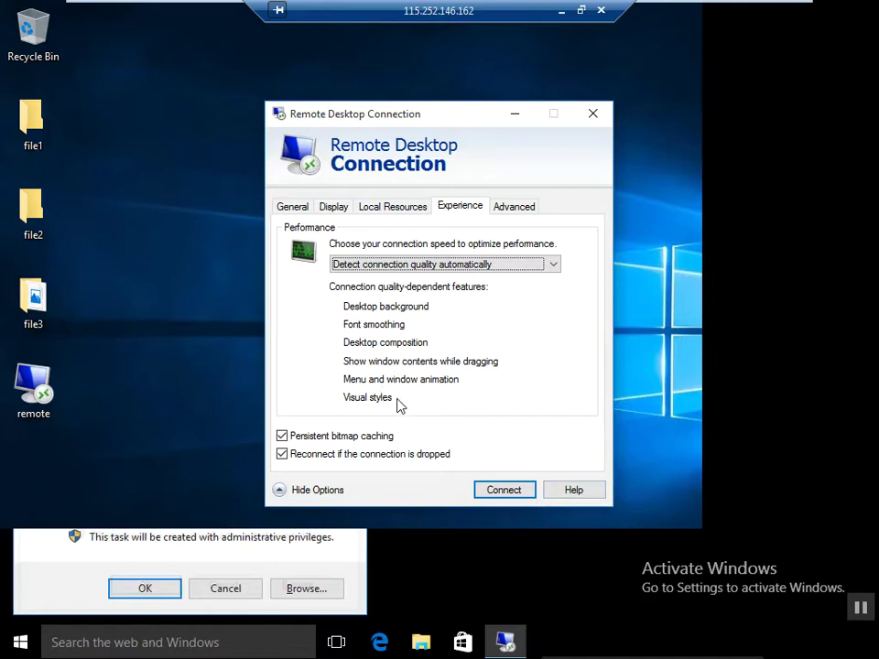
{"action": "left_click", "coordinate": [555, 266]}
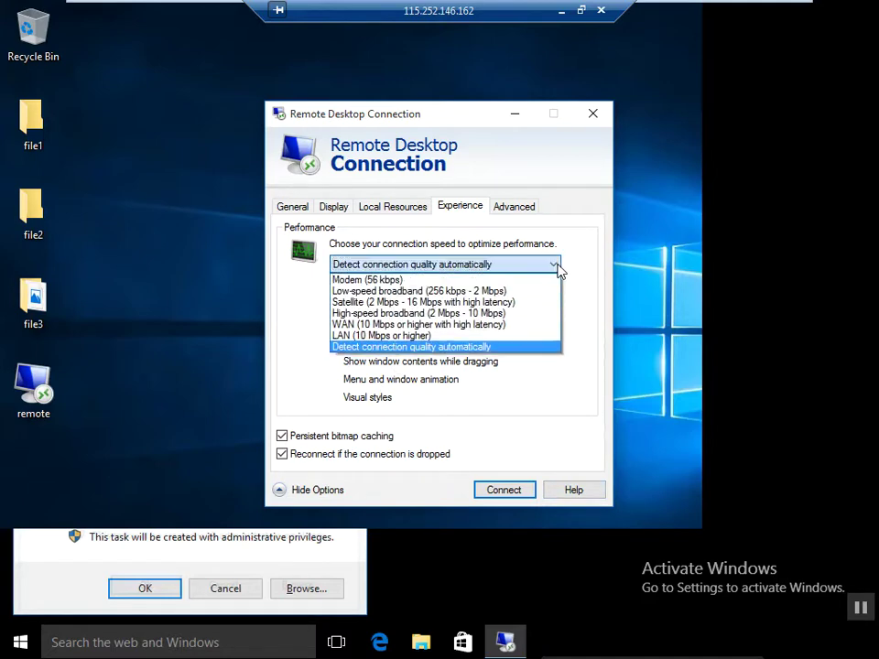
{"action": "left_click", "coordinate": [416, 279]}
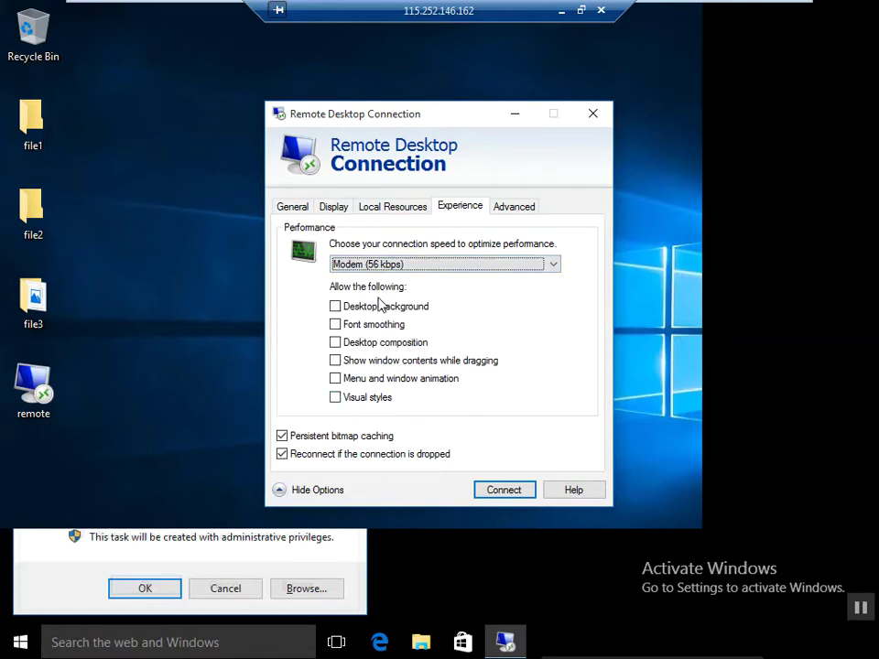
{"action": "left_click", "coordinate": [555, 266]}
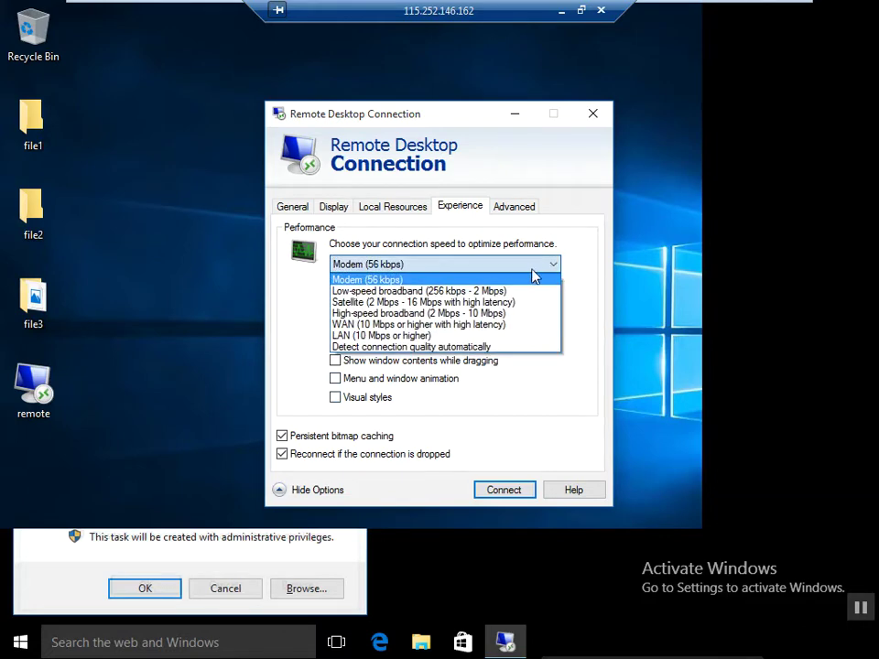
{"action": "left_click", "coordinate": [473, 291]}
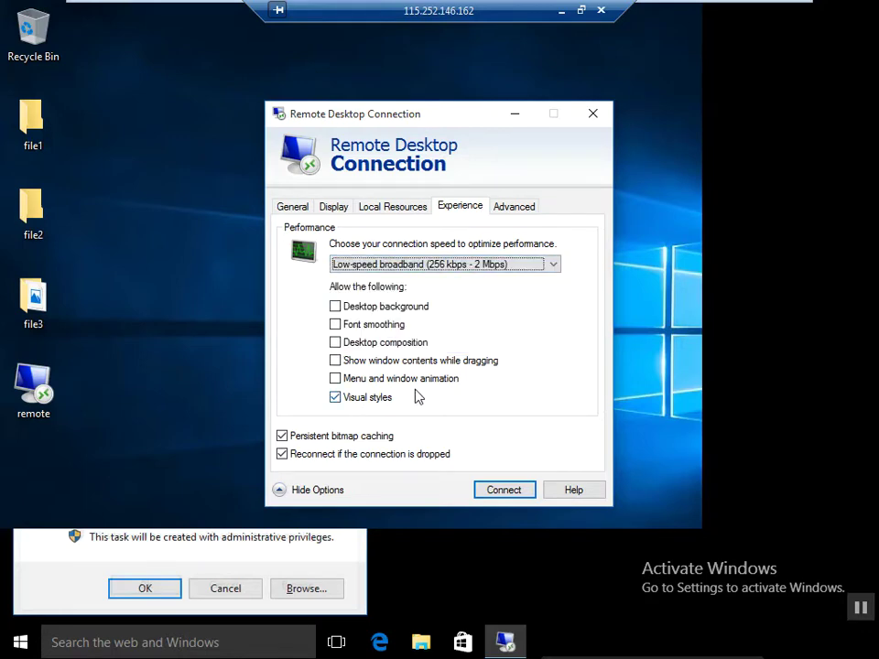
{"action": "left_click", "coordinate": [554, 265]}
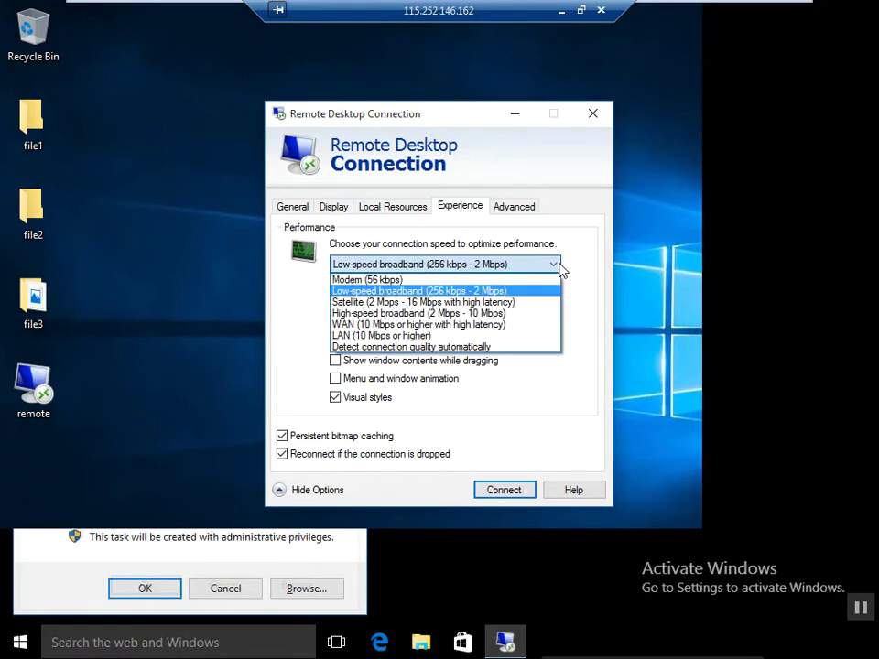
{"action": "left_click", "coordinate": [409, 304]}
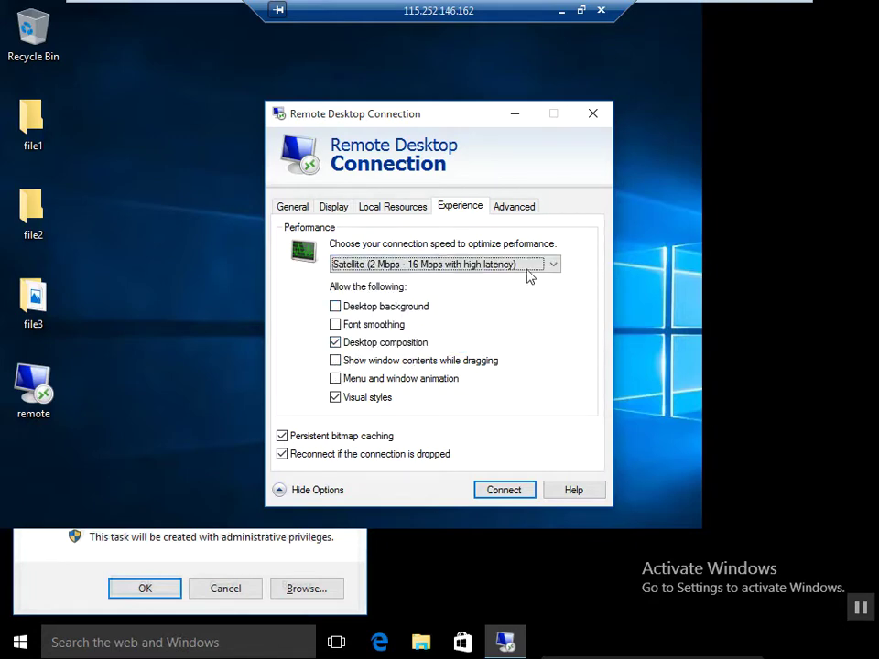
Step: Compare the experience features for High-speed broadband, WAN and LAN, and return the speed to Detect connection quality automatically
{"action": "left_click", "coordinate": [555, 265]}
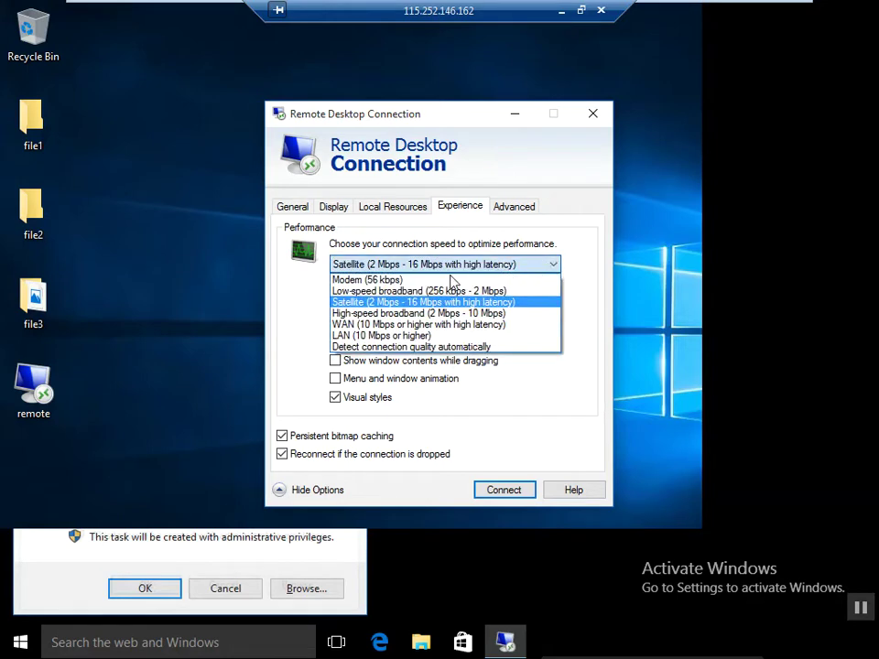
{"action": "left_click", "coordinate": [418, 315]}
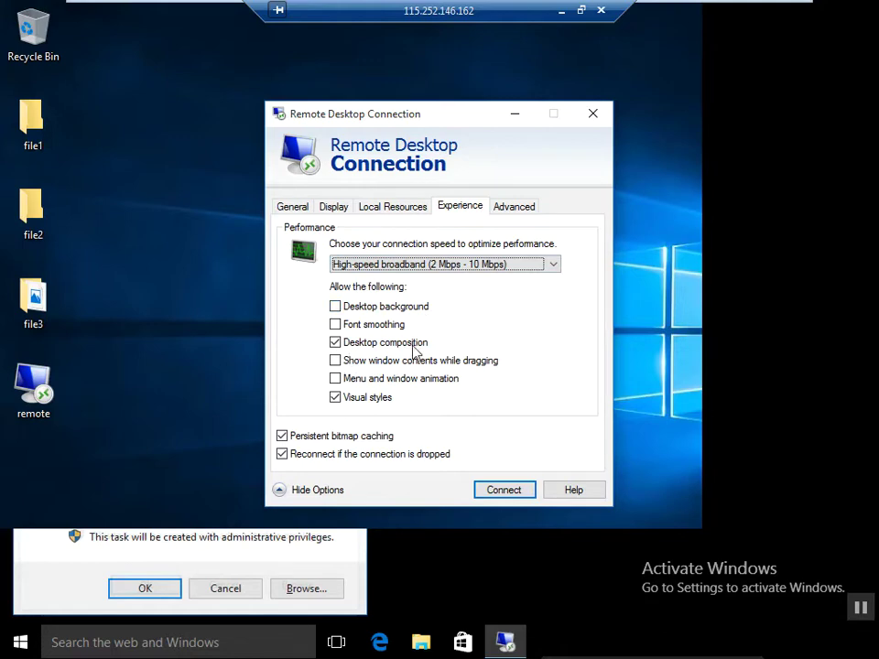
{"action": "left_click", "coordinate": [520, 267]}
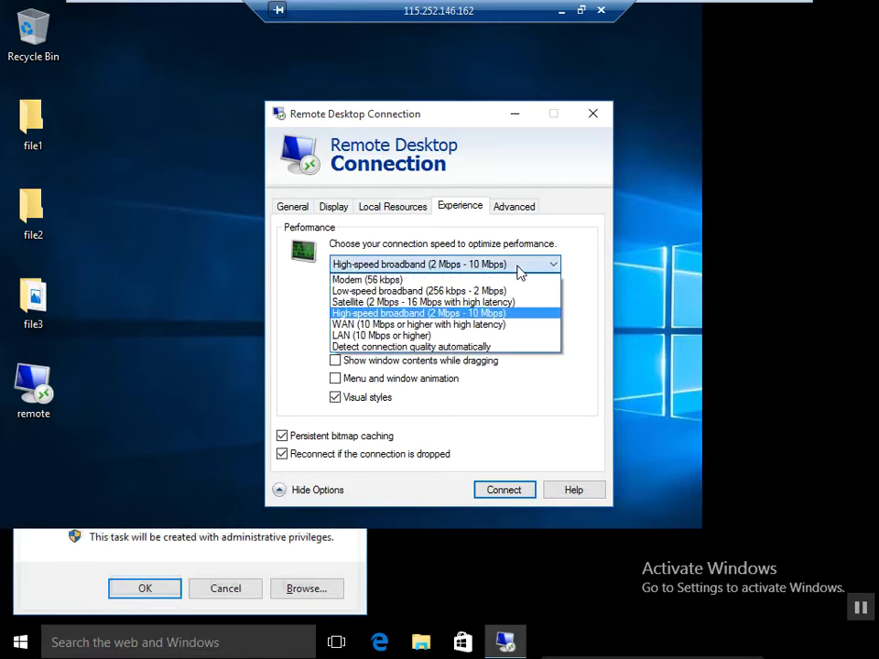
{"action": "left_click", "coordinate": [389, 326]}
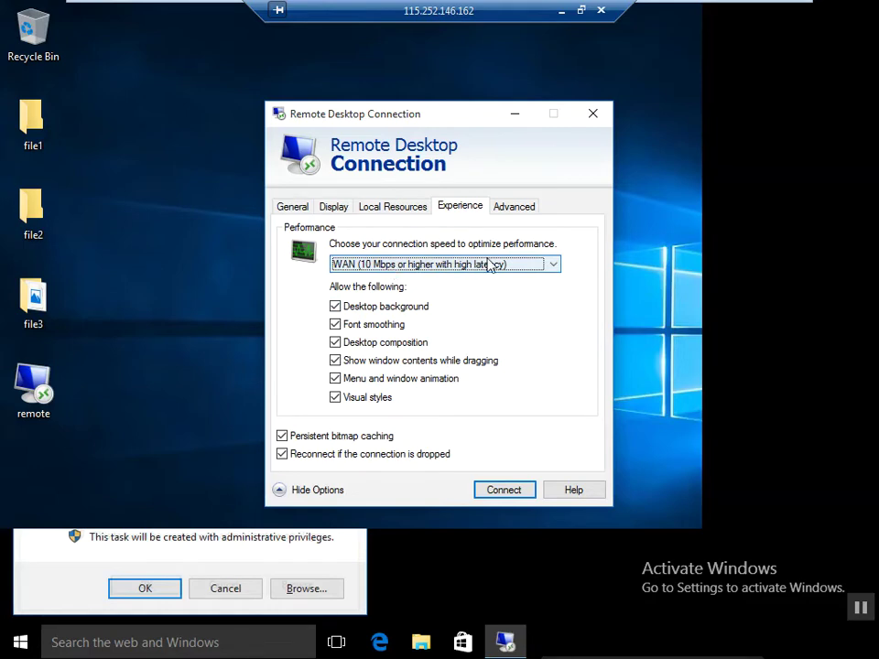
{"action": "left_click", "coordinate": [554, 266]}
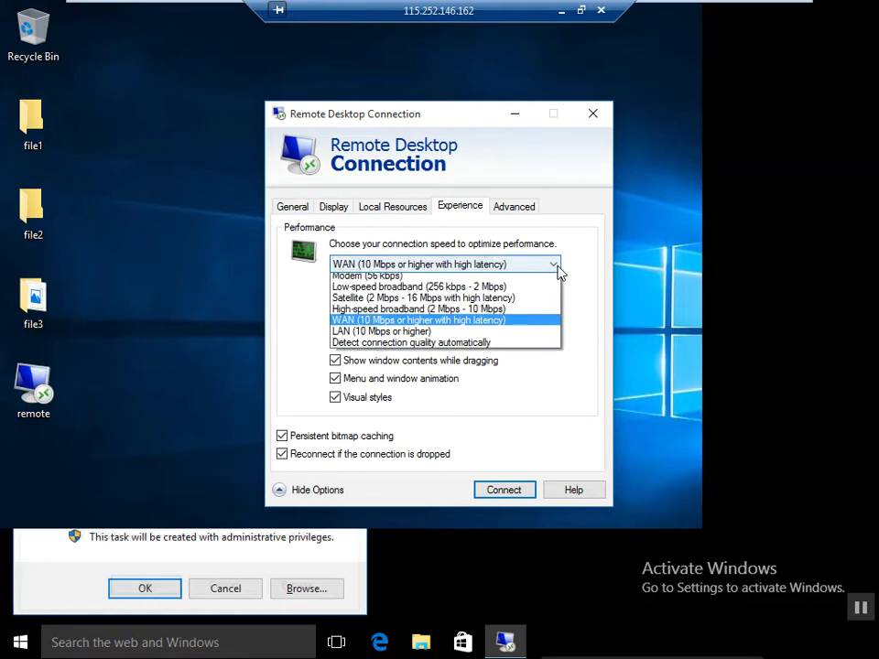
{"action": "left_click", "coordinate": [383, 338]}
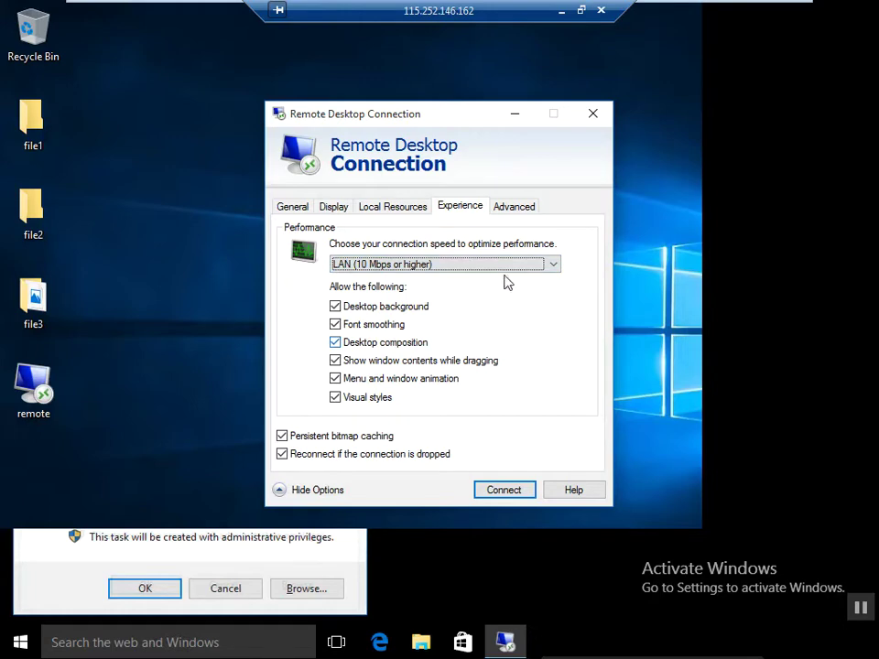
{"action": "left_click", "coordinate": [554, 267]}
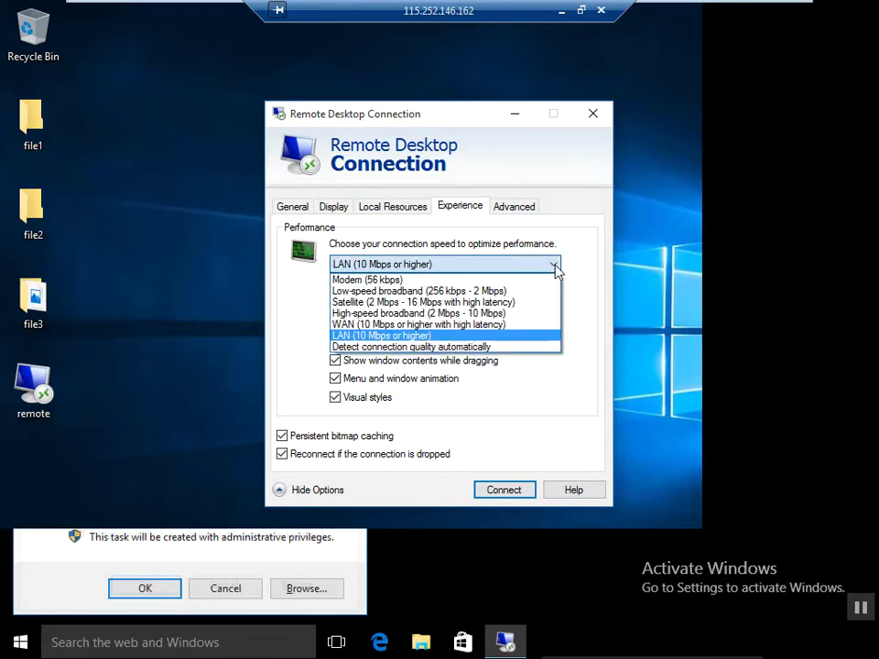
{"action": "left_click", "coordinate": [522, 346]}
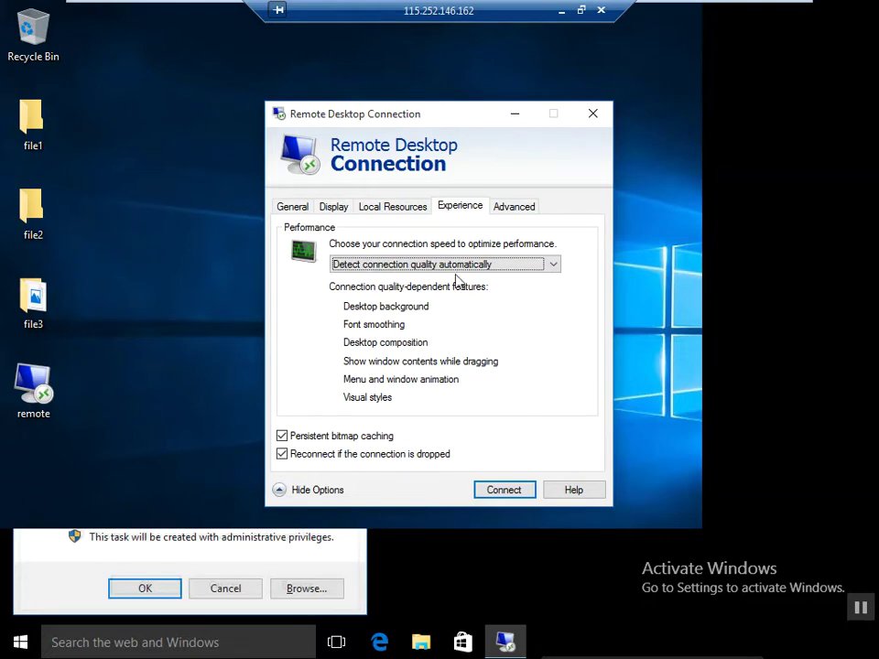
Step: Review the server authentication and Remote Desktop Gateway options, and close Remote Desktop Connection
{"action": "left_click", "coordinate": [514, 208]}
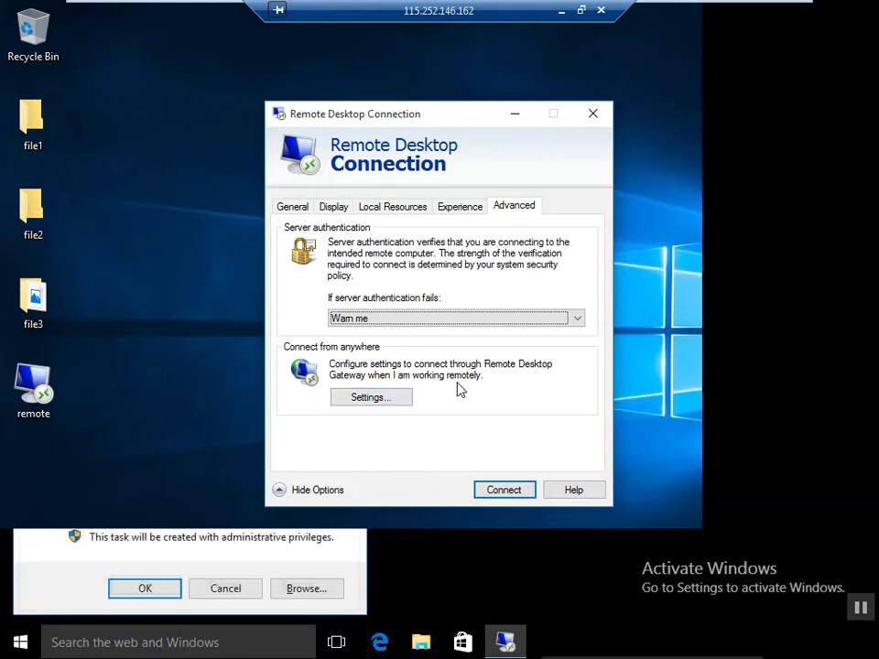
{"action": "left_click", "coordinate": [398, 402]}
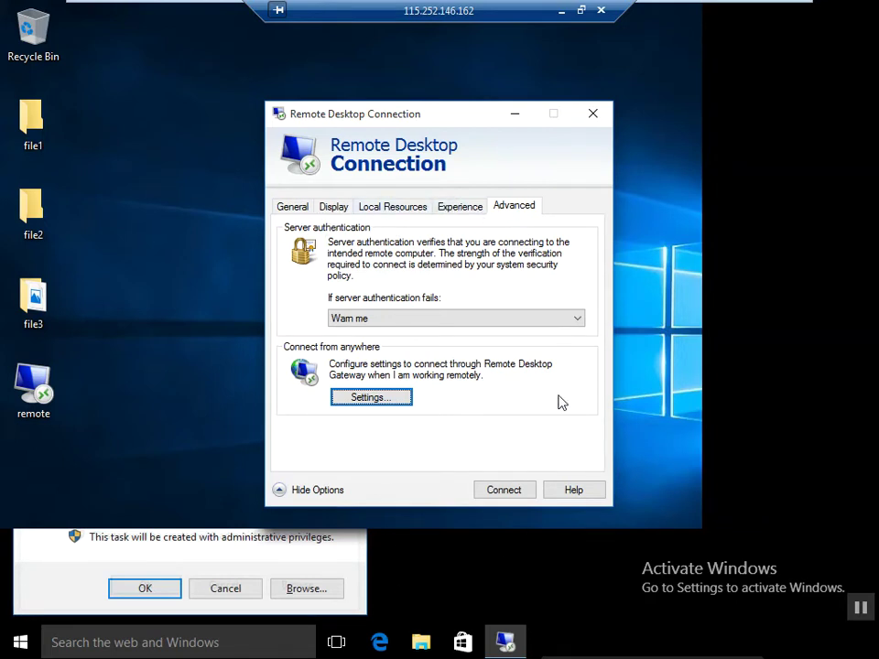
{"action": "left_click", "coordinate": [597, 117]}
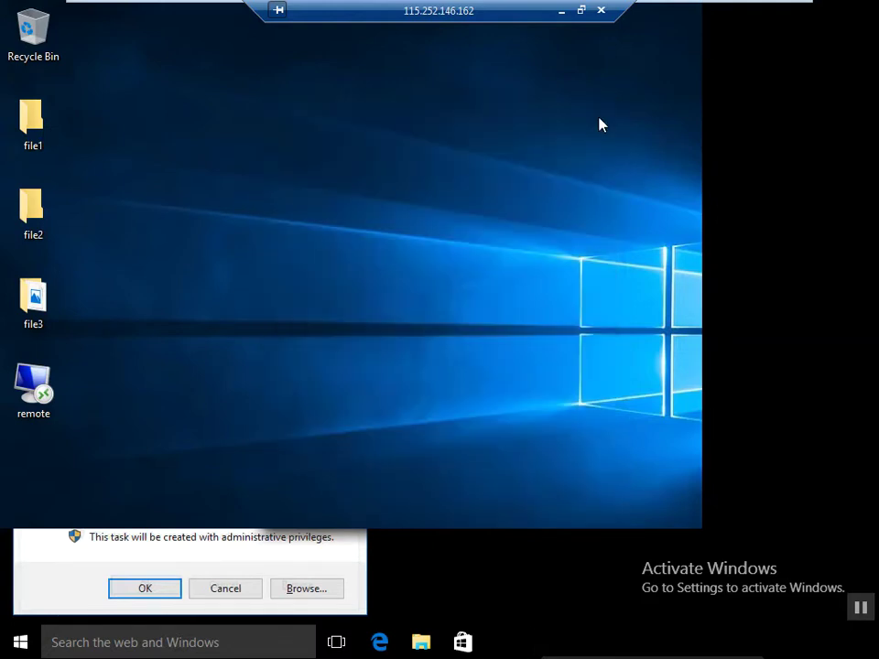
Step: Refresh the Windows 10 desktop and minimize its remote session to return to the local desktop
{"action": "right_click", "coordinate": [390, 372]}
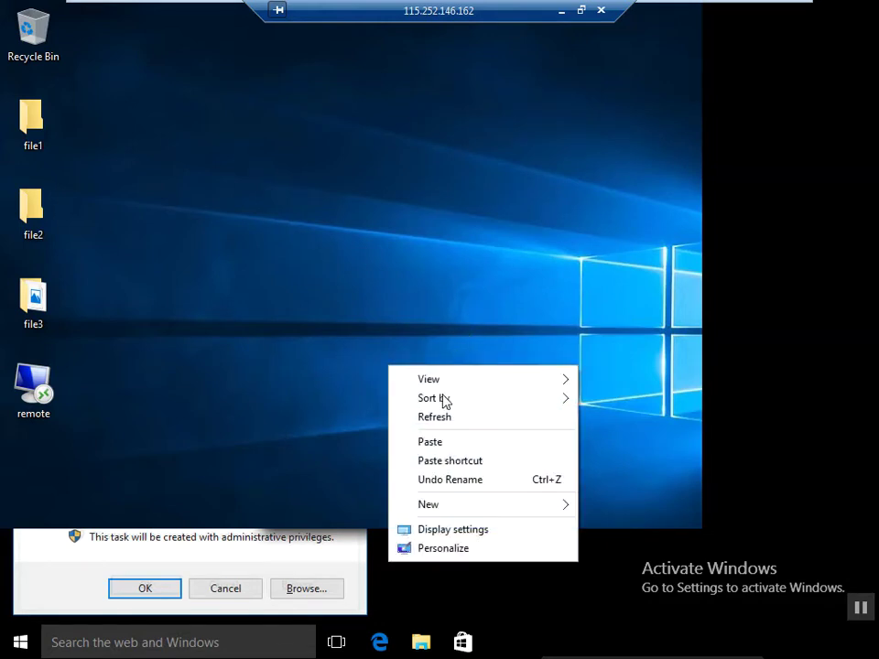
{"action": "left_click", "coordinate": [439, 419]}
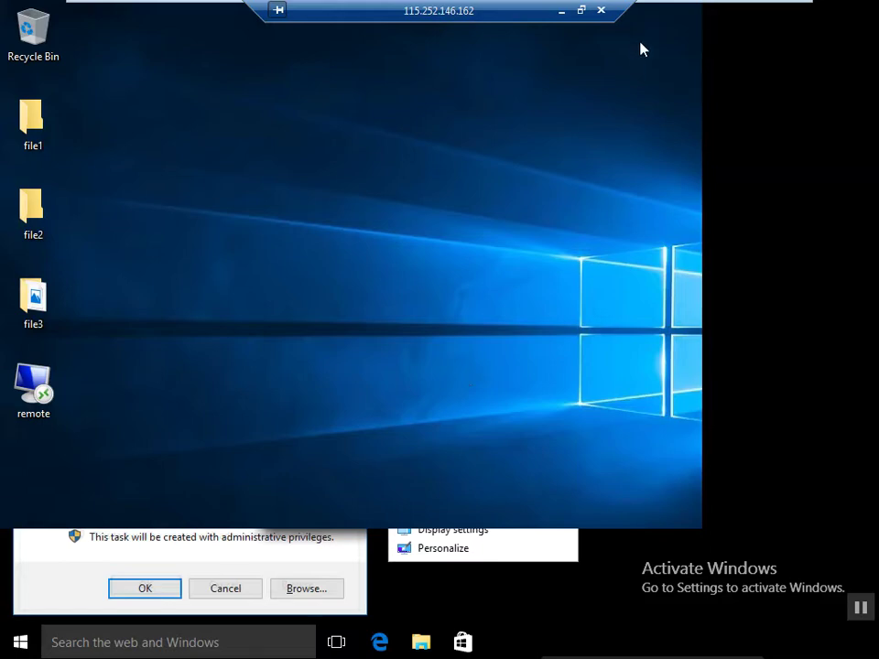
{"action": "left_click", "coordinate": [561, 12]}
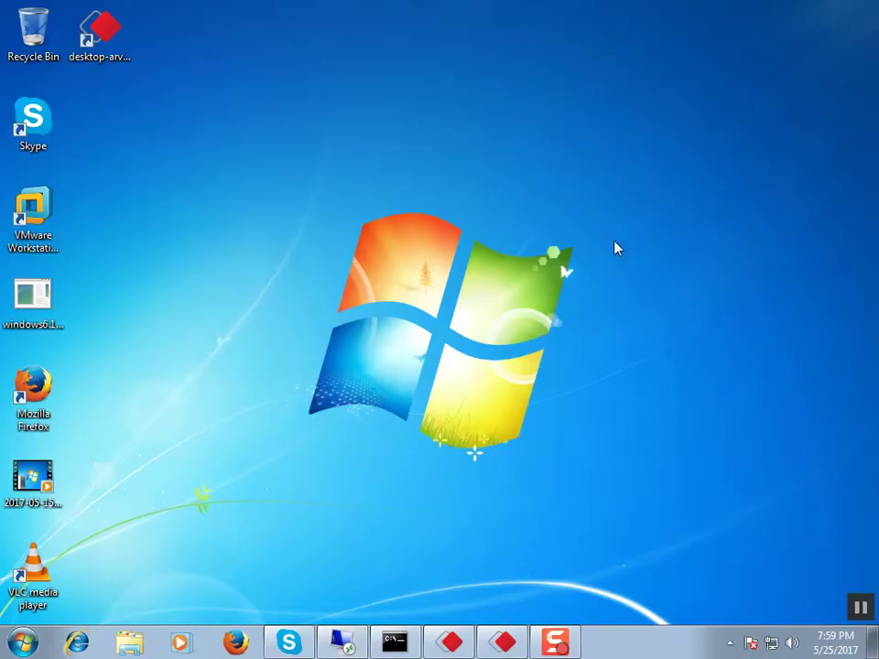
Step: Open Notepad on the local computer with the Run command
{"action": "key", "text": "super+r"}
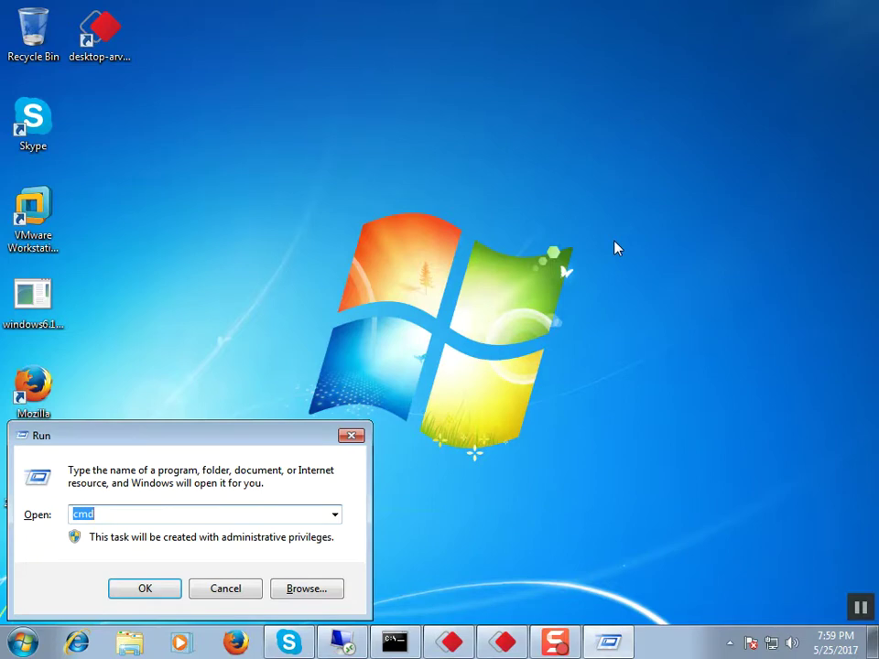
{"action": "type", "text": "not"}
{"action": "key", "text": "Down"}
{"action": "key", "text": "Return"}
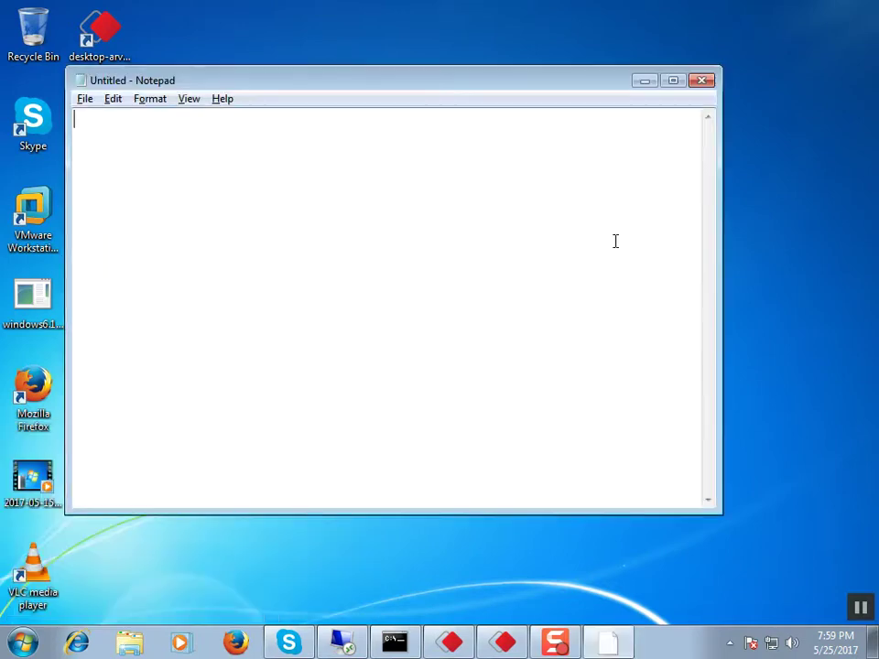
Step: Write the heading "remote assistance" on the first line of the blank note
{"action": "type", "text": "re"}
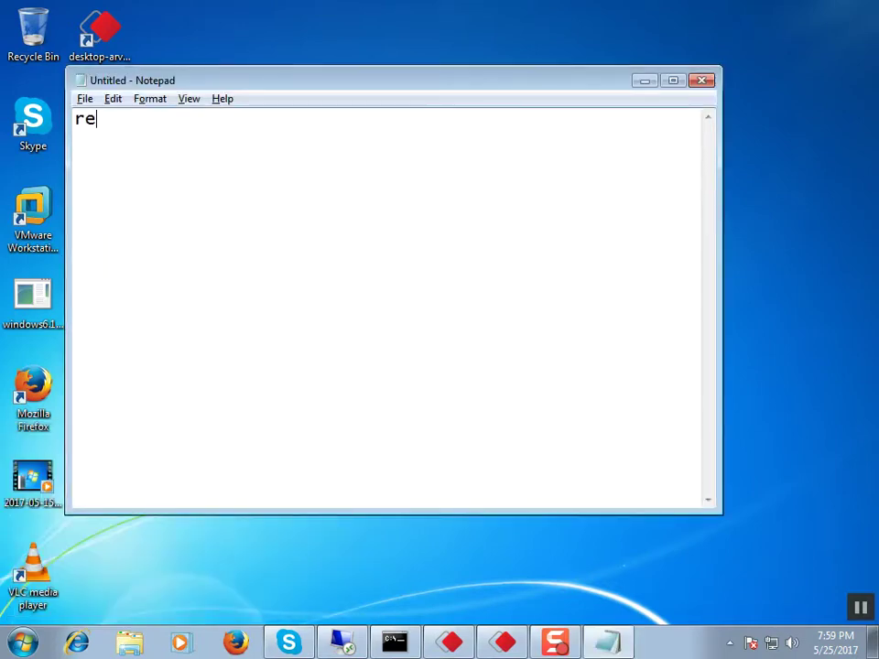
{"action": "type", "text": "mp"}
{"action": "type", "text": "assis"}
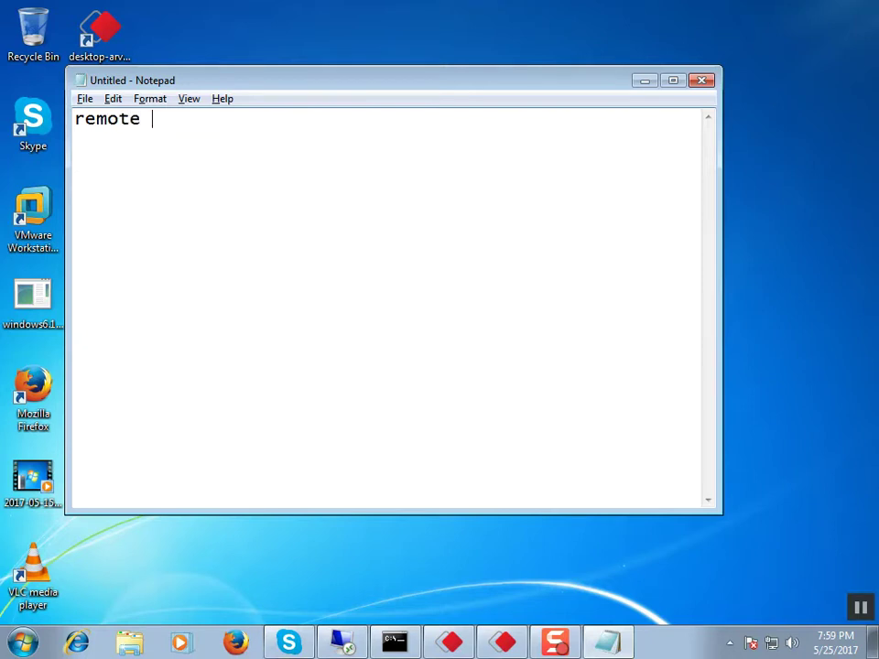
{"action": "type", "text": "tance"}
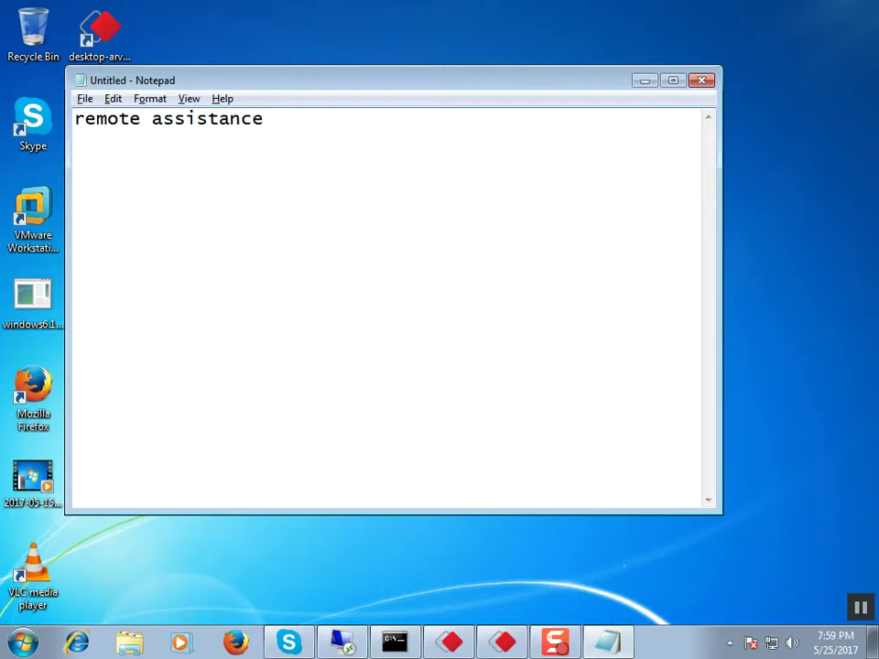
Step: Underline the remote assistance heading with a line of dashes and enter "radmin" below it
{"action": "type", "text": "-"}
{"action": "key", "text": "BackSpace"}
{"action": "key", "text": "Return"}
{"action": "key", "text": "Return"}
{"action": "key", "text": "Return"}
{"action": "key", "text": "BackSpace"}
{"action": "key", "text": "BackSpace"}
{"action": "key", "text": "BackSpace"}
{"action": "key", "text": "Return"}
{"action": "type", "text": "-----------------"}
{"action": "key", "text": "Return"}
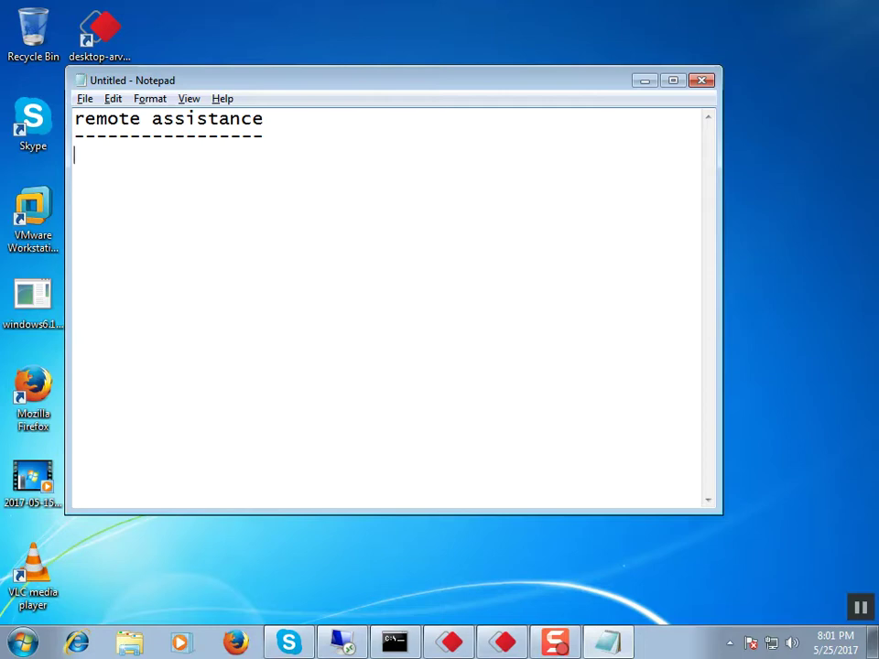
{"action": "type", "text": "radmin"}
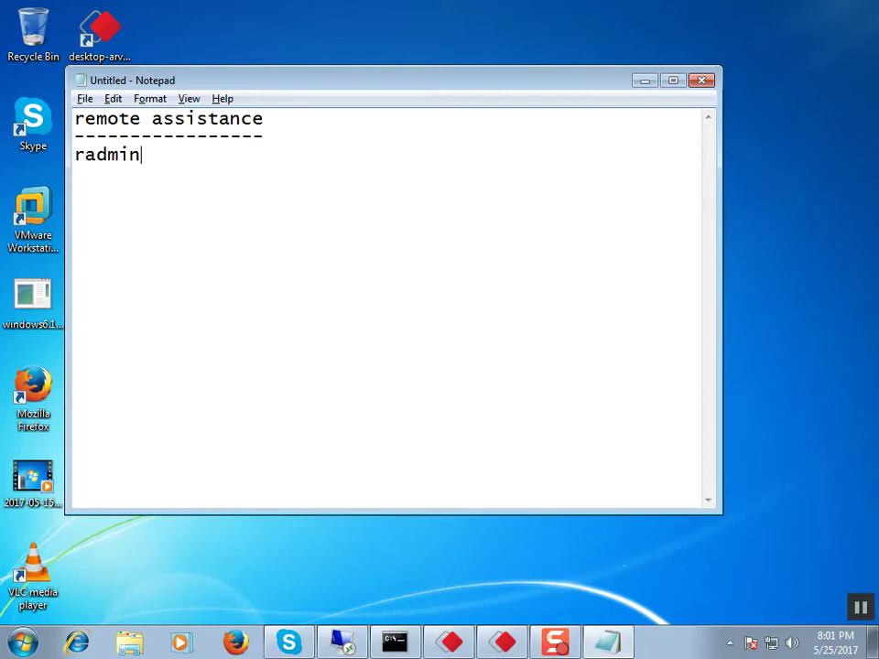
Step: Delete the word "radmin" from the note and dismiss the Windows activation notification
{"action": "key", "text": "BackSpace"}
{"action": "key", "text": "BackSpace"}
{"action": "key", "text": "BackSpace"}
{"action": "key", "text": "BackSpace"}
{"action": "key", "text": "BackSpace"}
{"action": "key", "text": "BackSpace"}
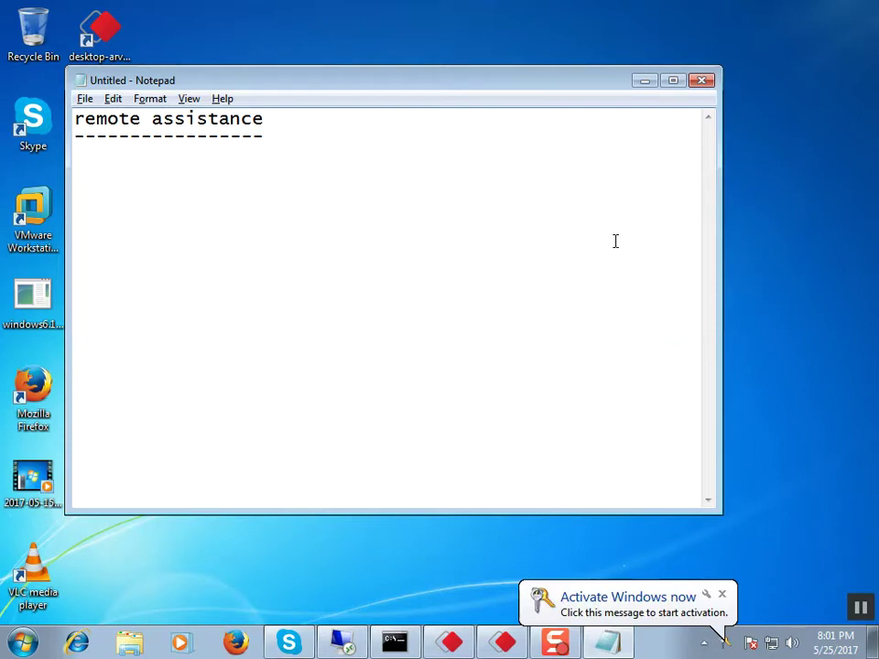
{"action": "left_click", "coordinate": [722, 599]}
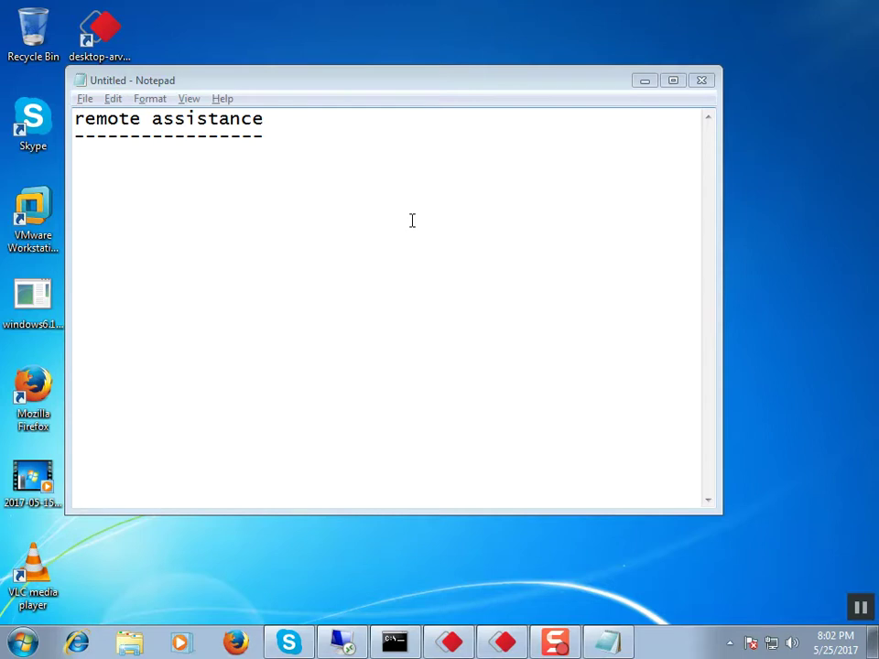
Step: Write "it is used for assist remote system" on the line below the dashes under the remote assistance heading
{"action": "left_click", "coordinate": [323, 135]}
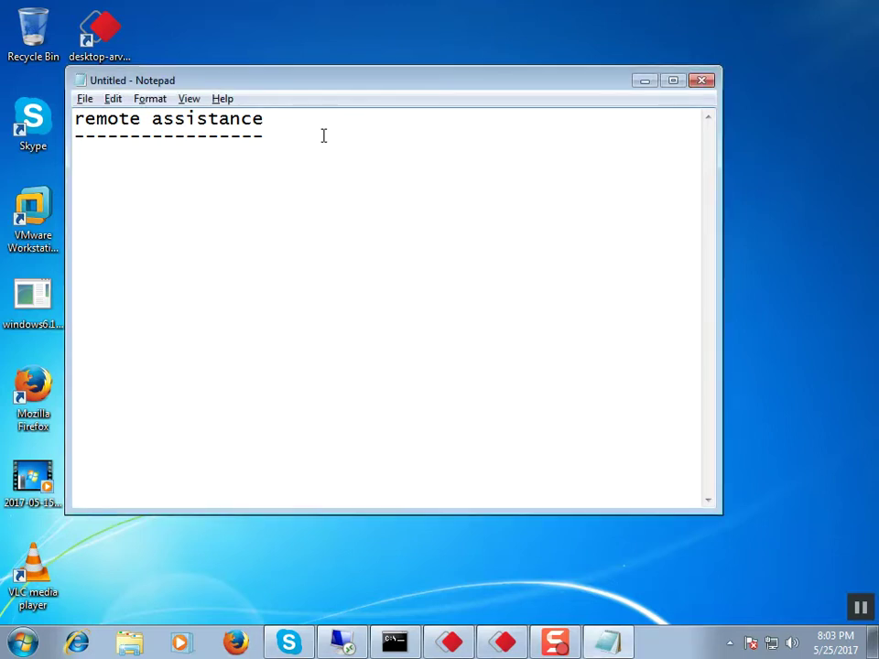
{"action": "key", "text": "Return"}
{"action": "type", "text": "it is used for "}
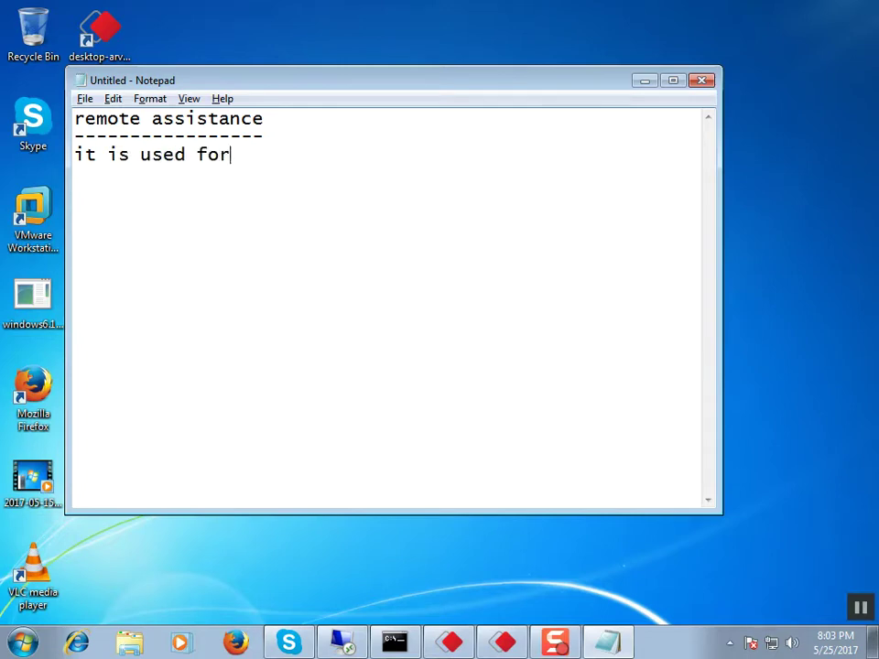
{"action": "type", "text": "assisi"}
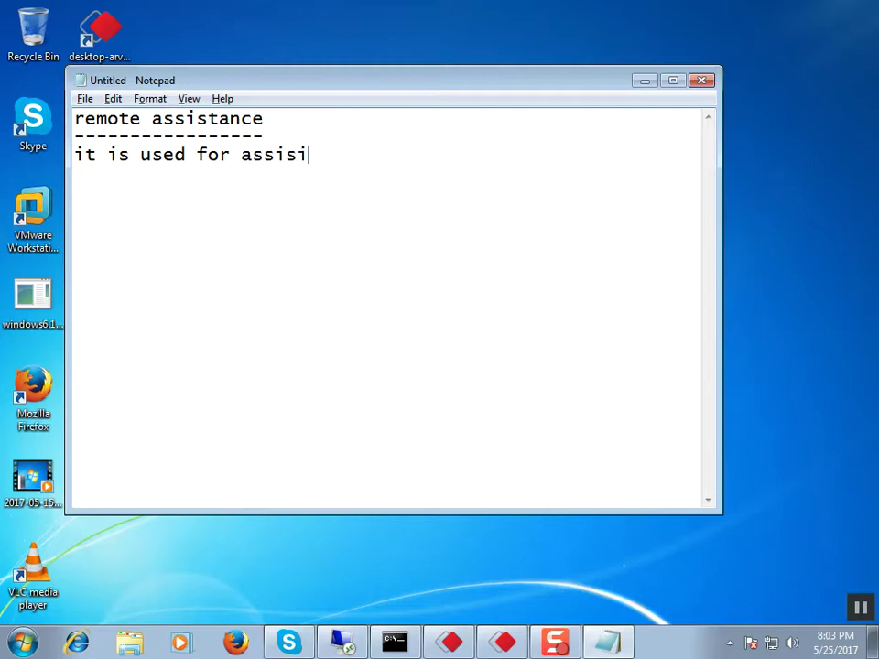
{"action": "key", "text": "BackSpace"}
{"action": "type", "text": "r"}
{"action": "key", "text": "BackSpace"}
{"action": "key", "text": "BackSpace"}
{"action": "type", "text": "t remote "}
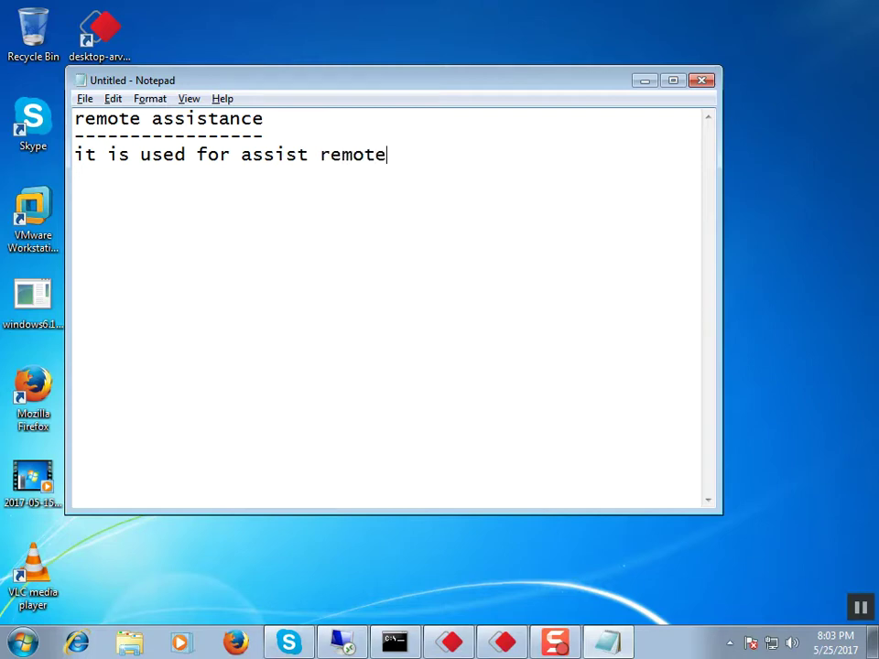
{"action": "type", "text": "system"}
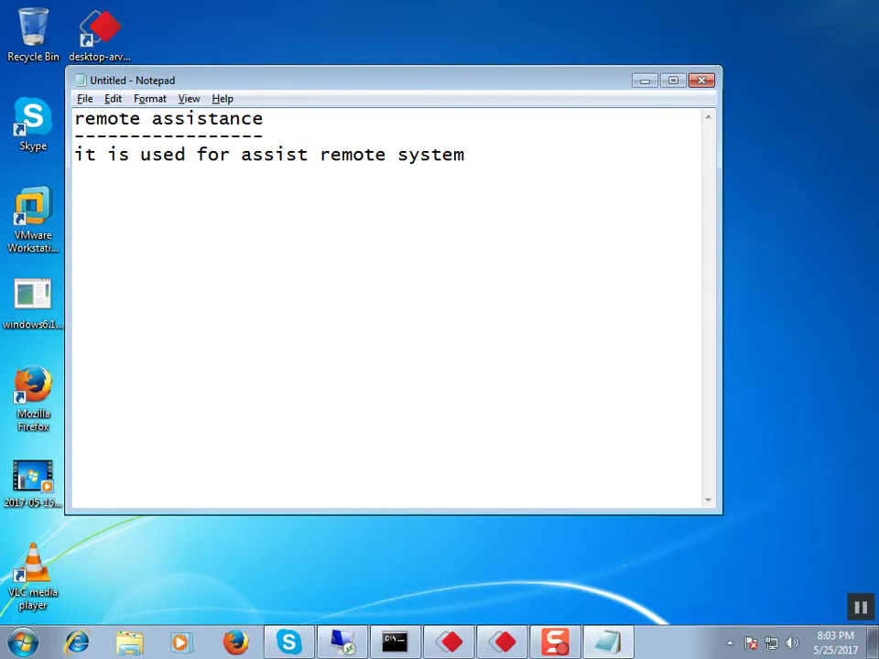
Step: Minimize the note, return to the remote session and show the Windows 10(client 1) virtual machine in full screen
{"action": "left_click", "coordinate": [644, 82]}
{"action": "left_click", "coordinate": [341, 642]}
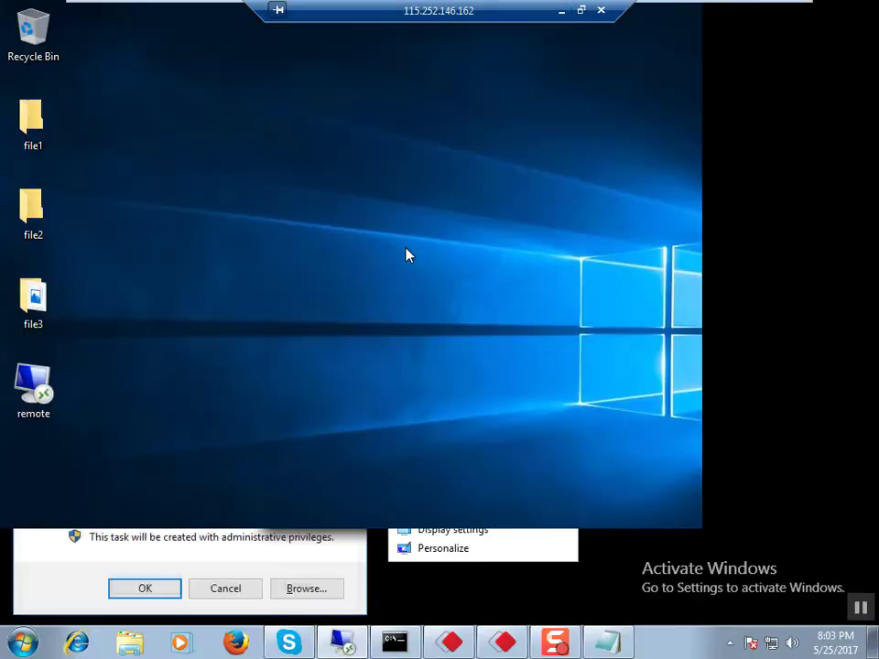
{"action": "left_click", "coordinate": [772, 13]}
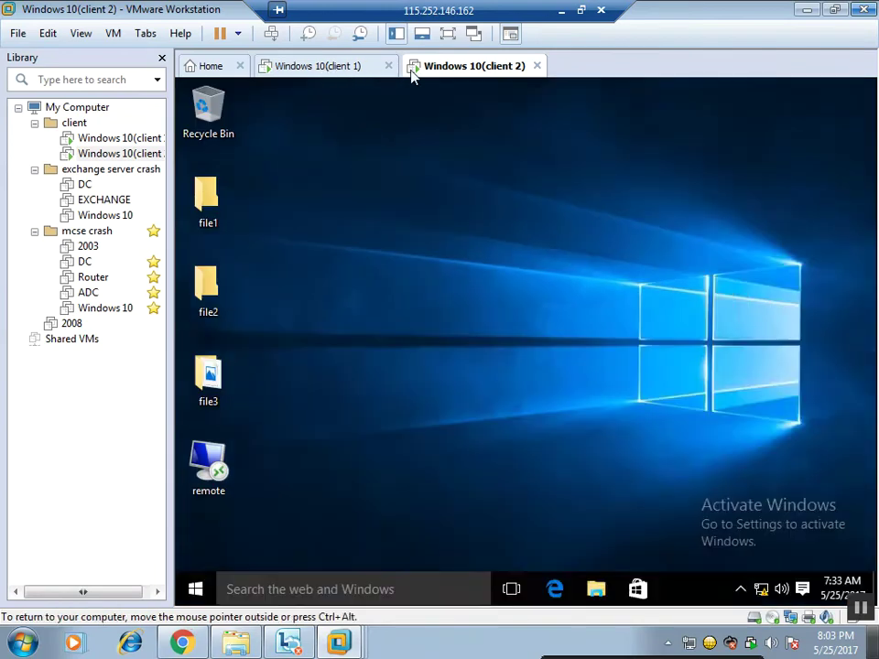
{"action": "left_click", "coordinate": [320, 67]}
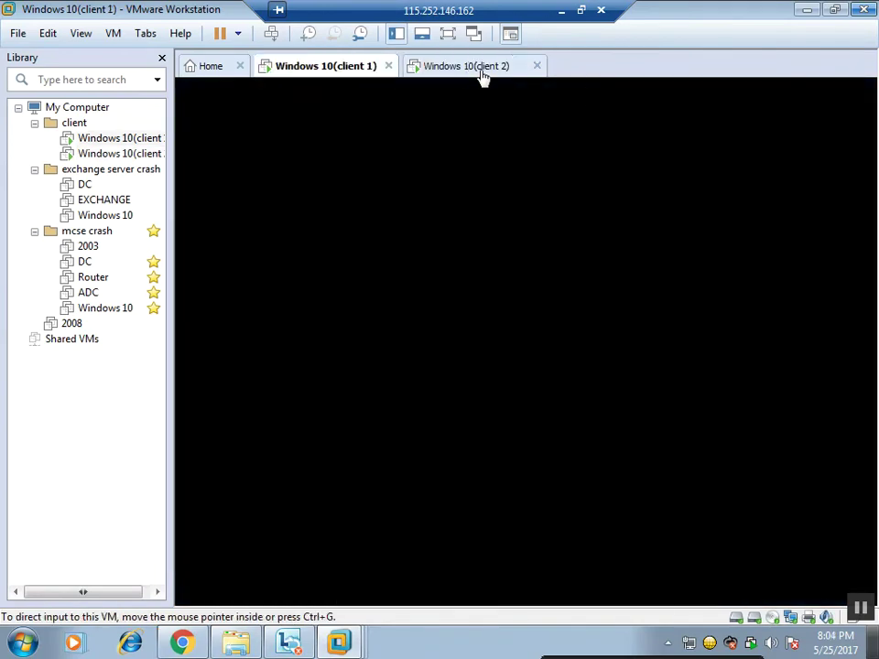
{"action": "left_click", "coordinate": [471, 74]}
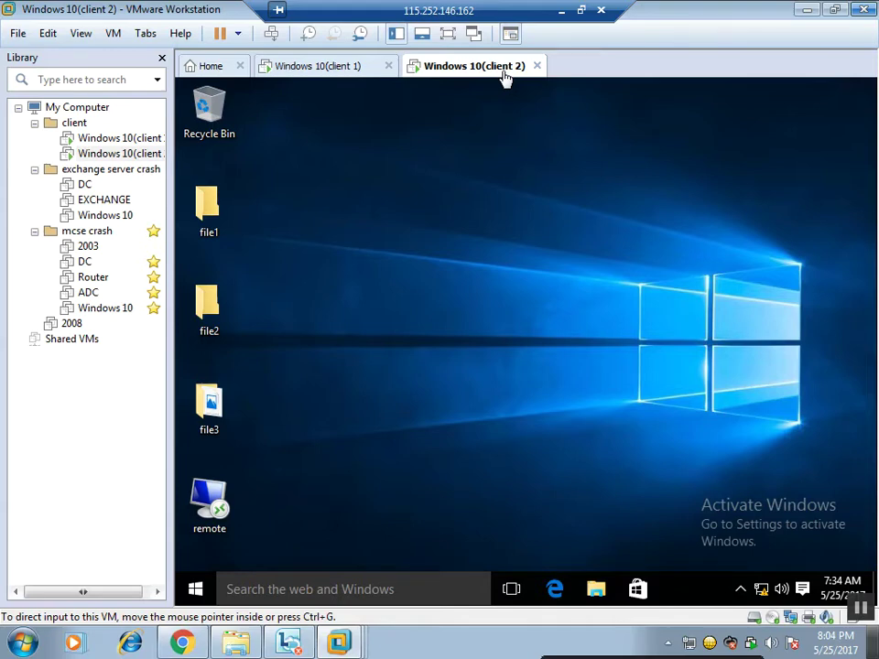
{"action": "left_click", "coordinate": [340, 81]}
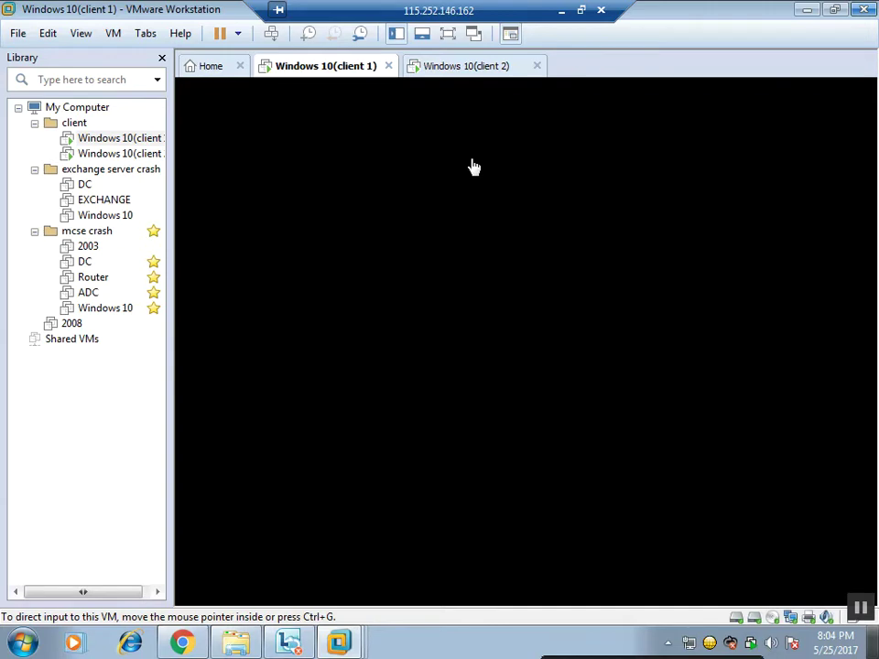
{"action": "left_click", "coordinate": [449, 35]}
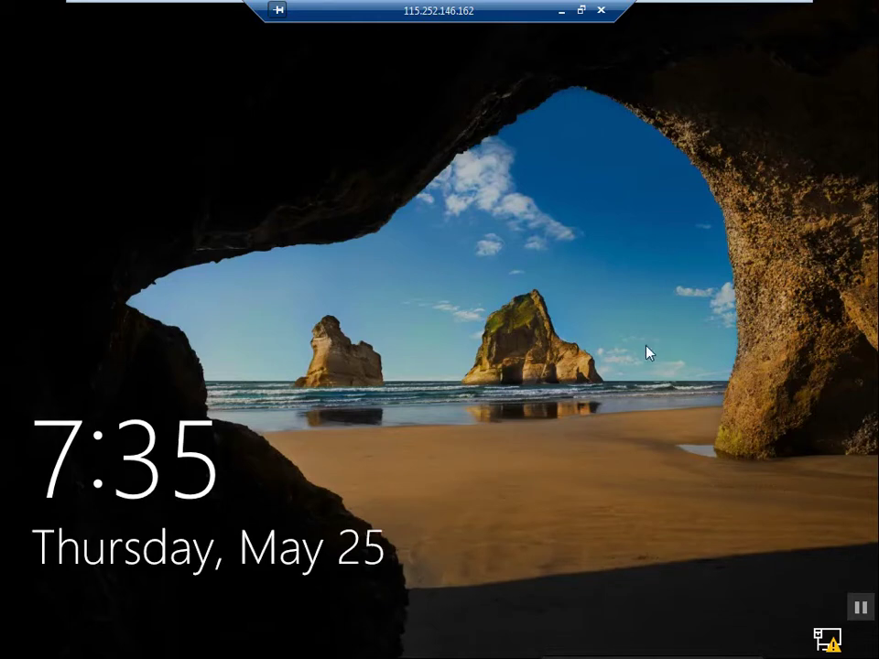
Step: Sign in to client 1 as Administrator with the account password and close the Remote Desktop Connection window
{"action": "left_click", "coordinate": [714, 7]}
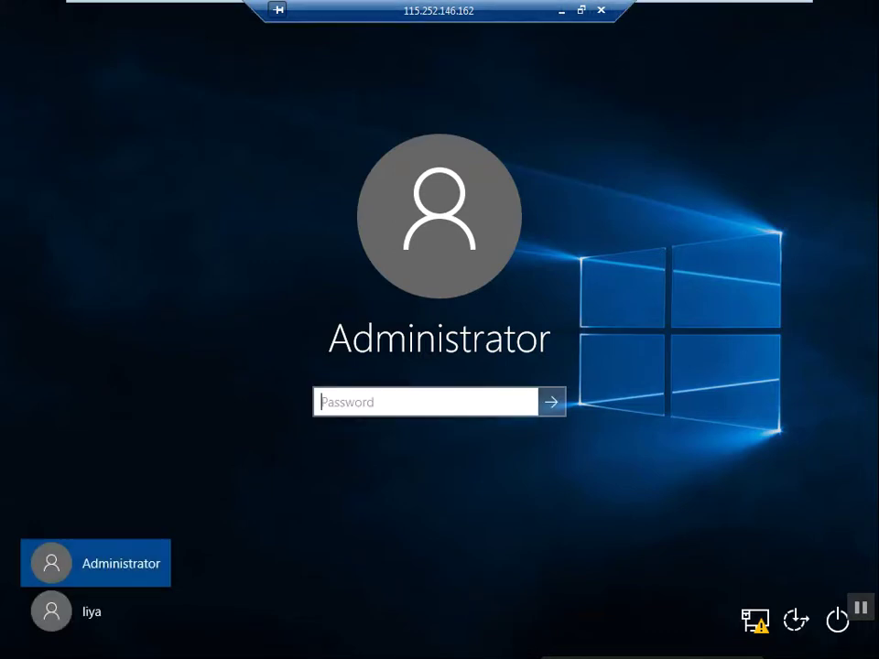
{"action": "type", "text": "•••••••"}
{"action": "key", "text": "Return"}
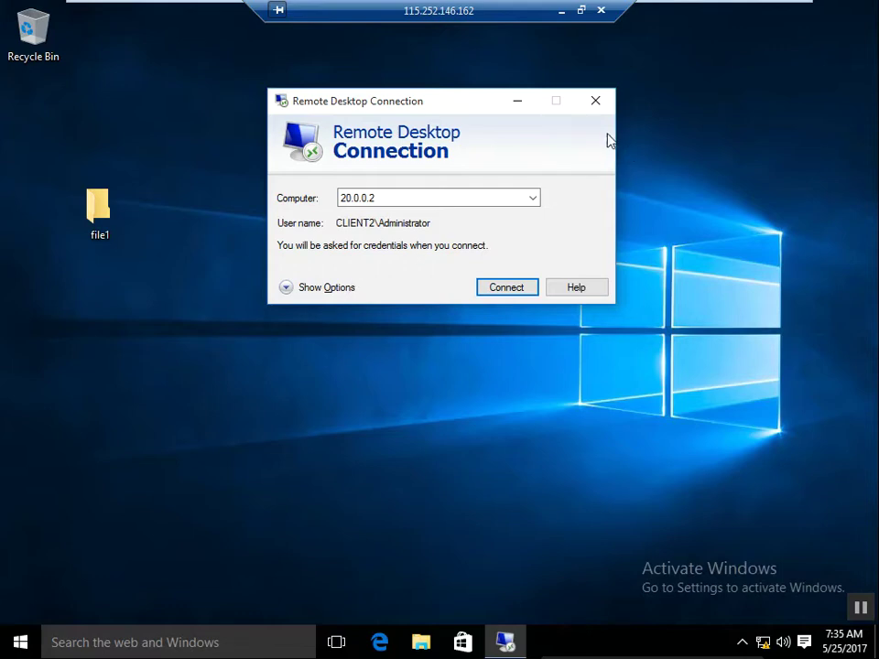
{"action": "left_click", "coordinate": [596, 108]}
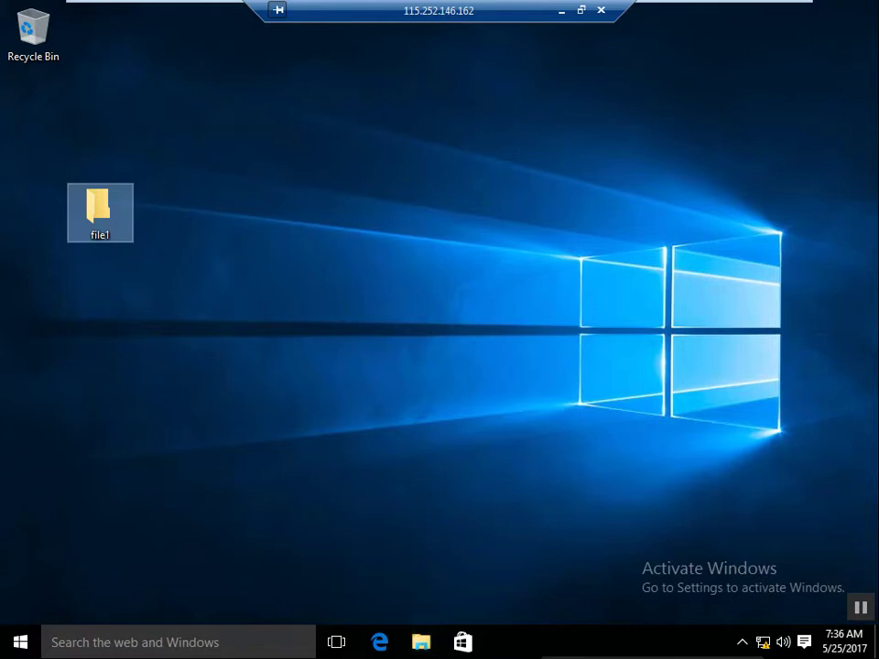
Step: Examine the Remote Assistance setting in client 1's remote system properties, then close the dialog without changes
{"action": "right_click", "coordinate": [15, 644]}
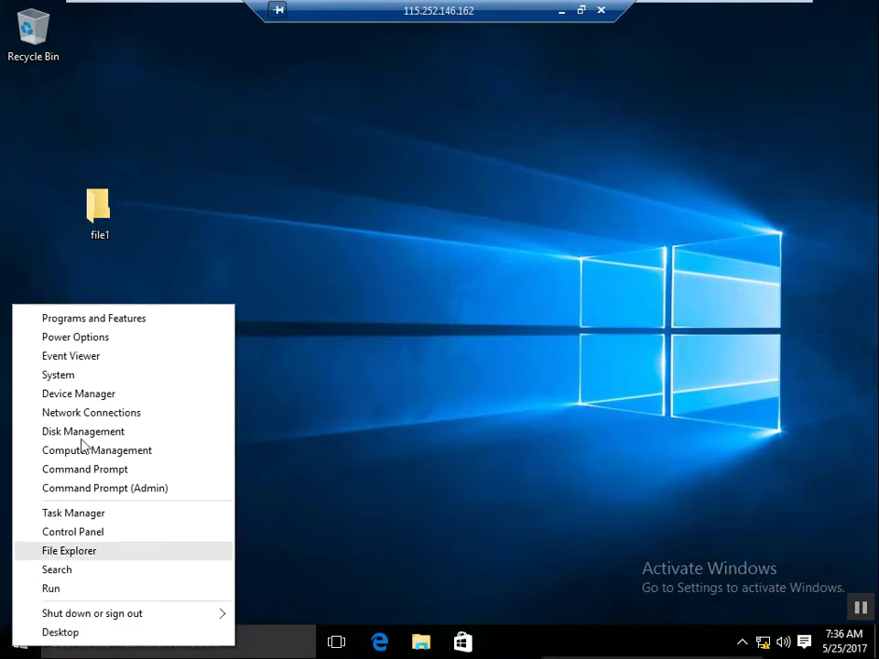
{"action": "left_click", "coordinate": [77, 383]}
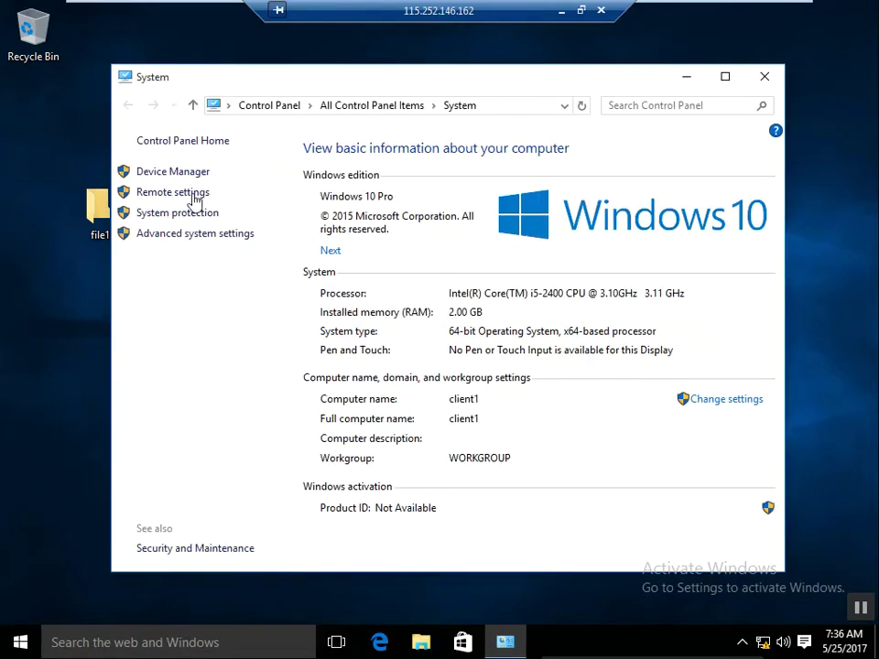
{"action": "left_click", "coordinate": [193, 198]}
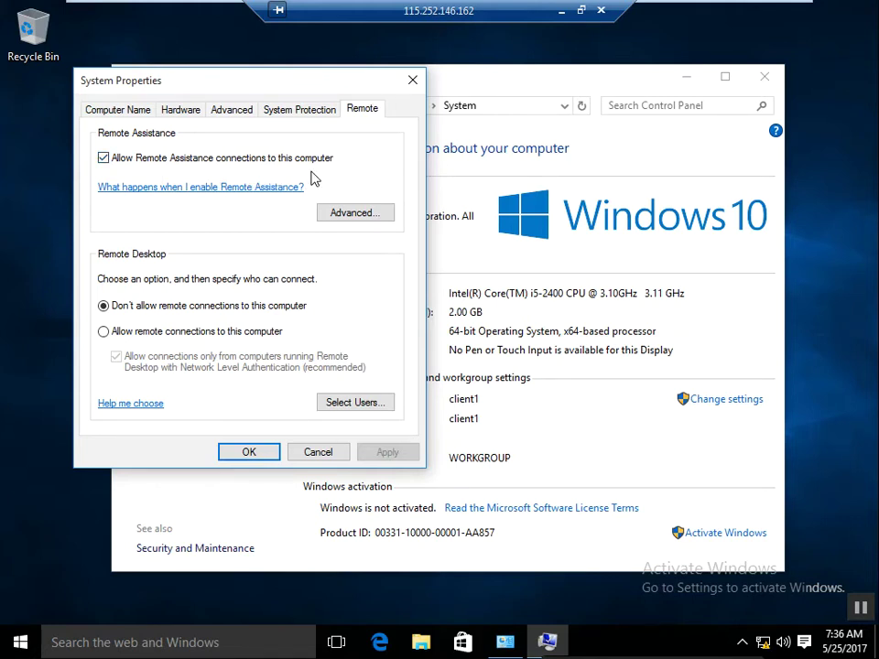
{"action": "left_click", "coordinate": [411, 83]}
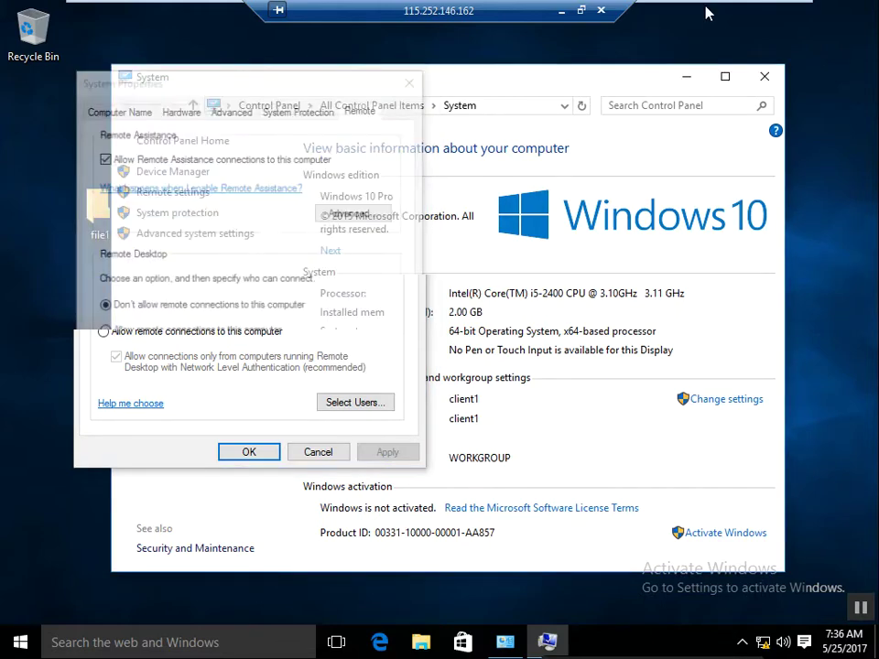
Step: Leave full screen on client 1 and show the Windows 10(client 2) virtual machine in full screen
{"action": "mouse_move", "coordinate": [703, 8]}
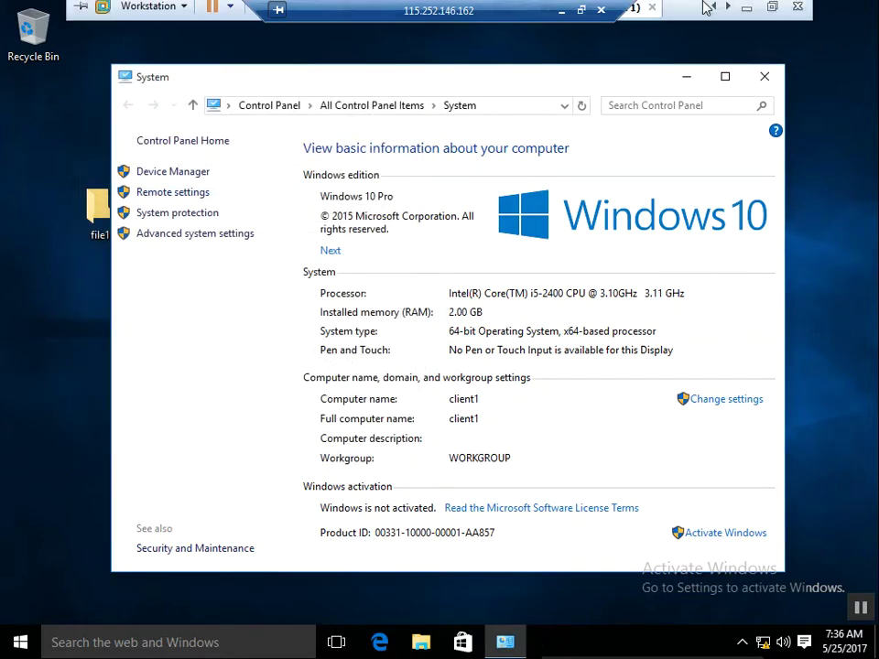
{"action": "left_click", "coordinate": [772, 11]}
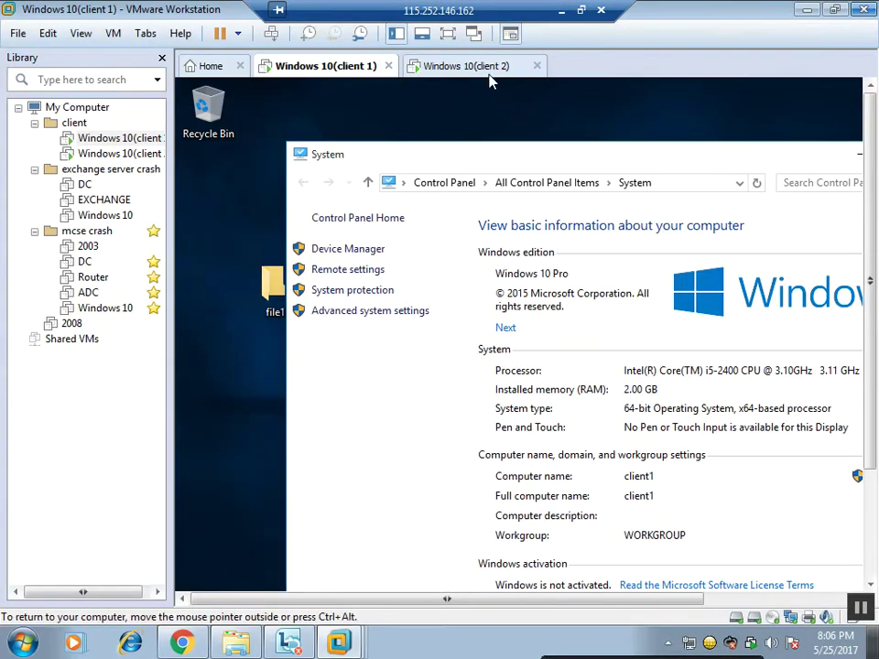
{"action": "left_click", "coordinate": [488, 72]}
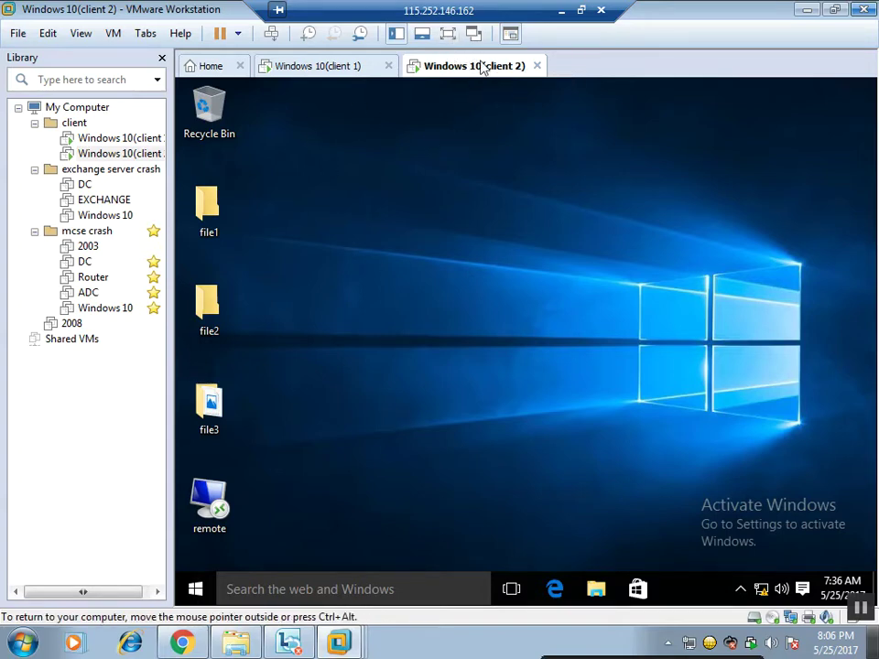
{"action": "left_click", "coordinate": [446, 34]}
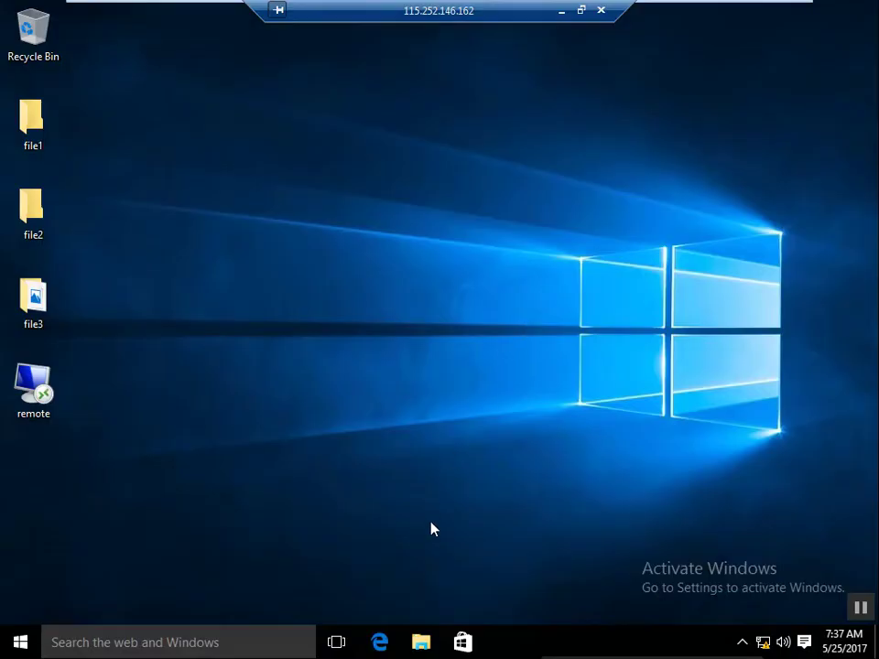
Step: Launch Windows Remote Assistance on client 2 with the Run command msra
{"action": "key", "text": "super+r"}
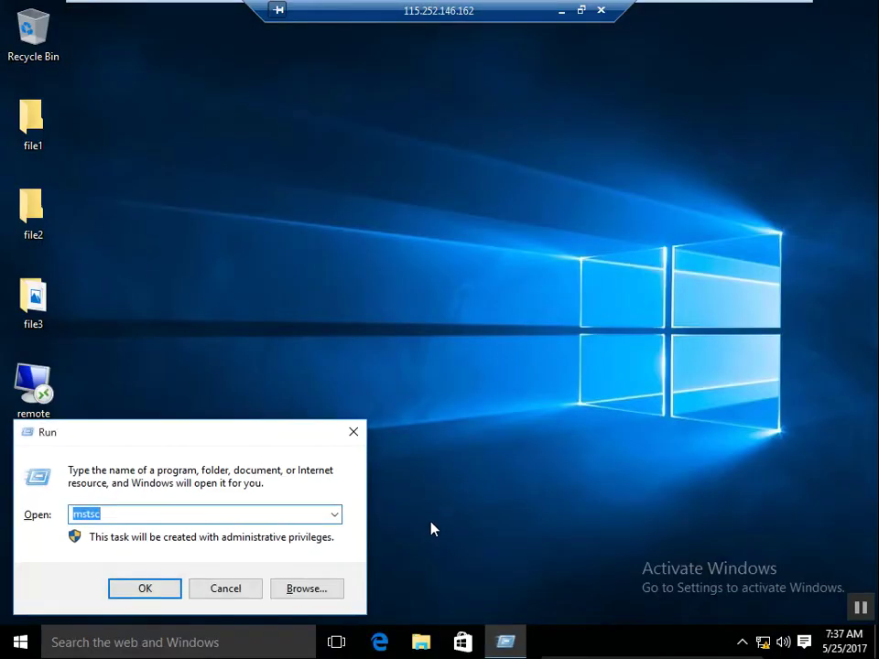
{"action": "type", "text": "msra"}
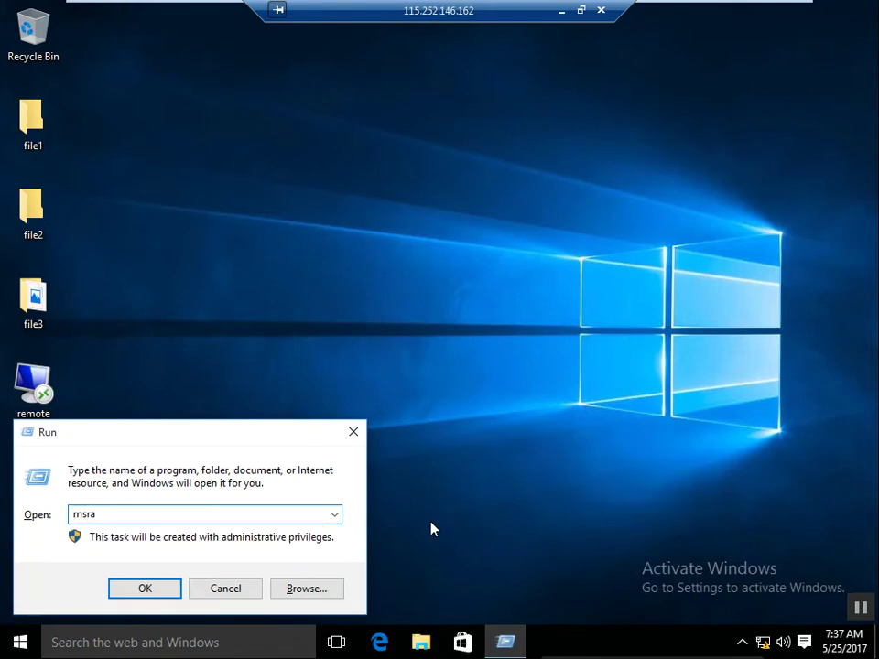
{"action": "key", "text": "Return"}
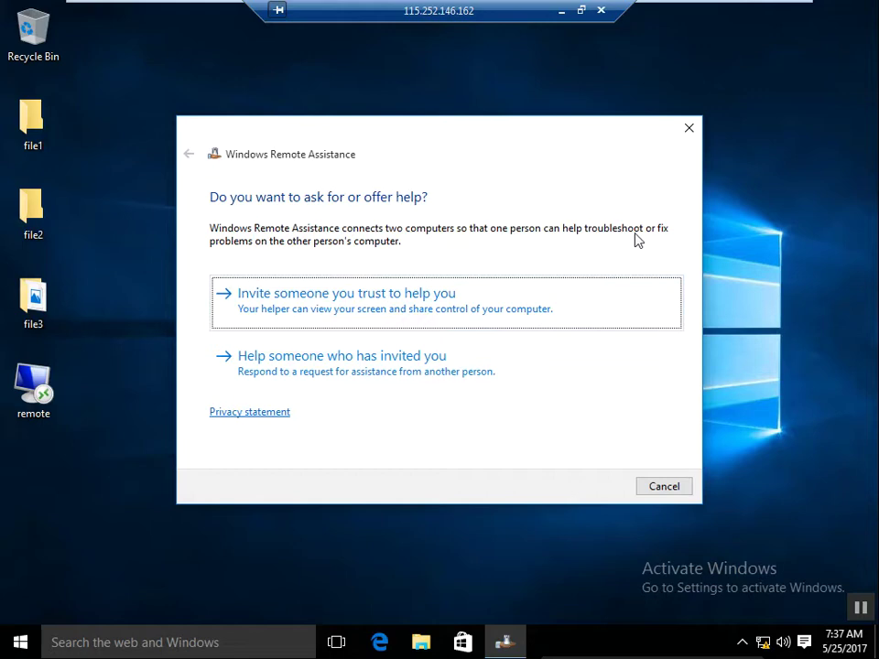
Step: Invite a trusted helper by saving the invitation as a file named Invitation on the Desktop
{"action": "left_click", "coordinate": [311, 305]}
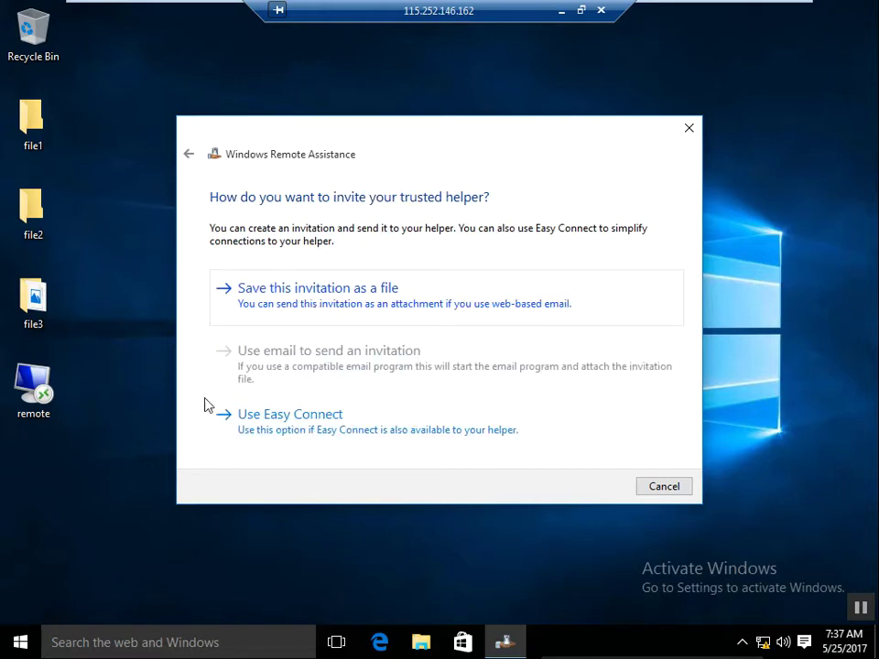
{"action": "left_click", "coordinate": [298, 310]}
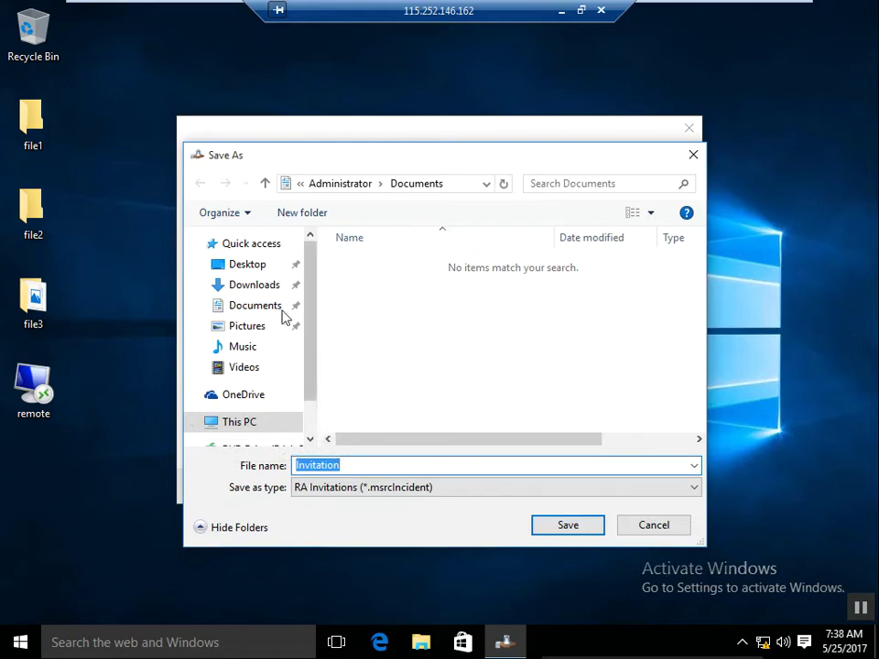
{"action": "left_click", "coordinate": [257, 267]}
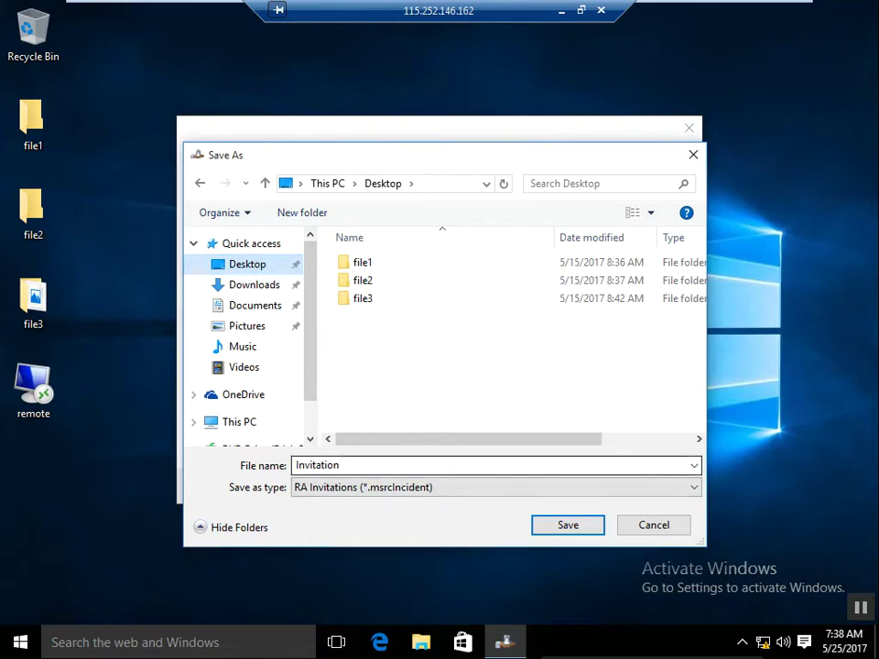
{"action": "left_click", "coordinate": [566, 525]}
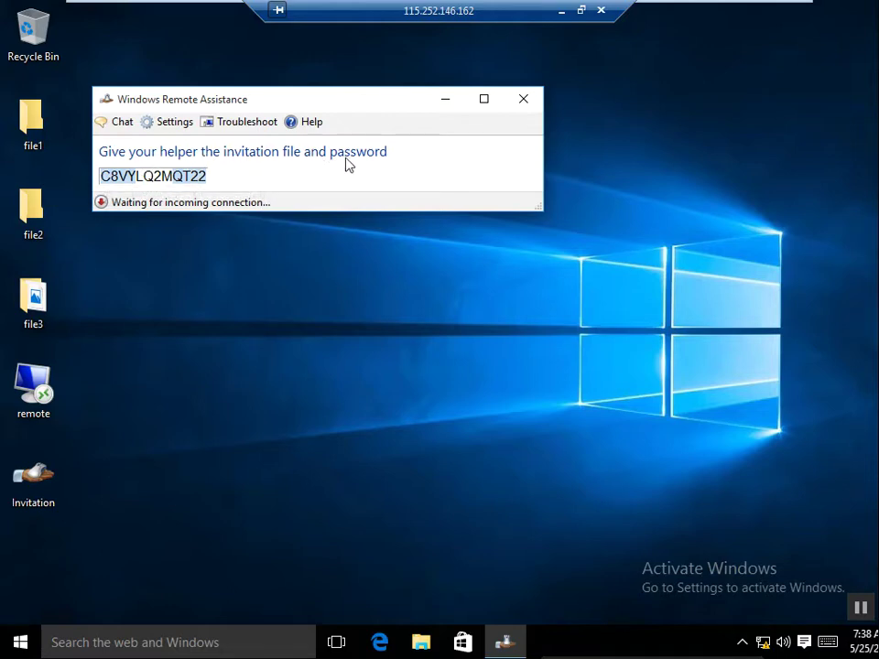
Step: Copy the Remote Assistance invitation password, then create and open a new text document on client 2's desktop
{"action": "right_click", "coordinate": [181, 177]}
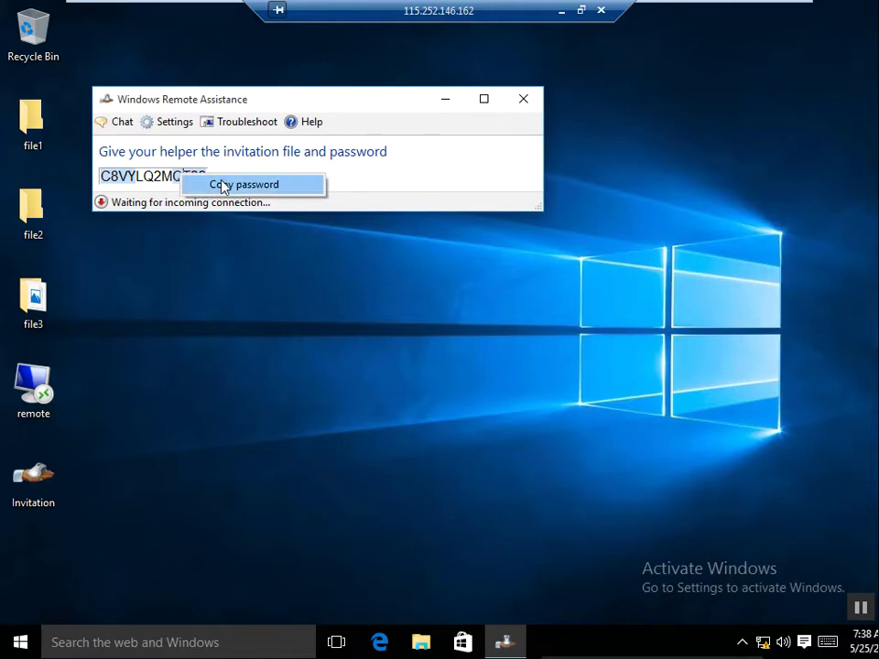
{"action": "left_click", "coordinate": [223, 185]}
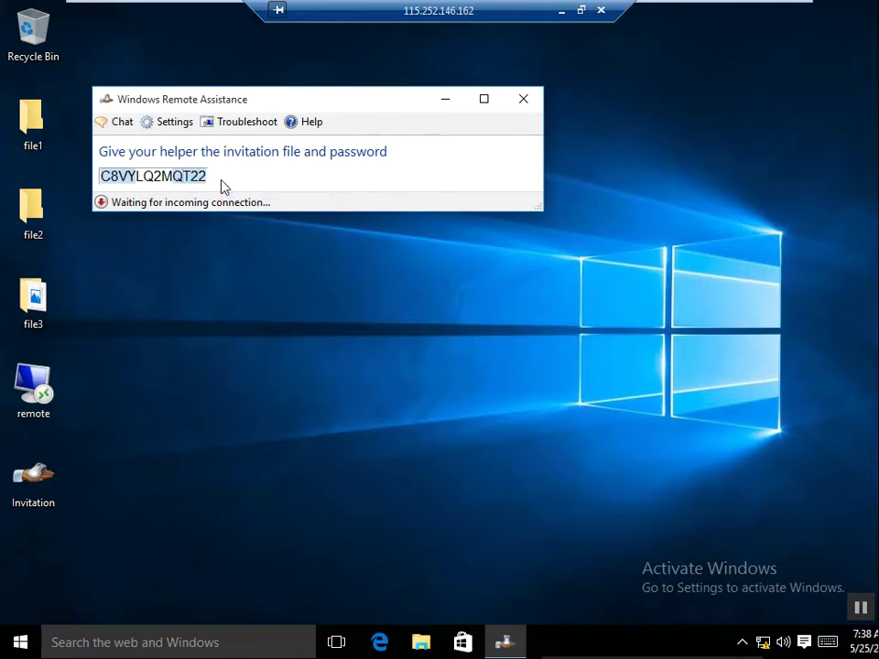
{"action": "right_click", "coordinate": [280, 375]}
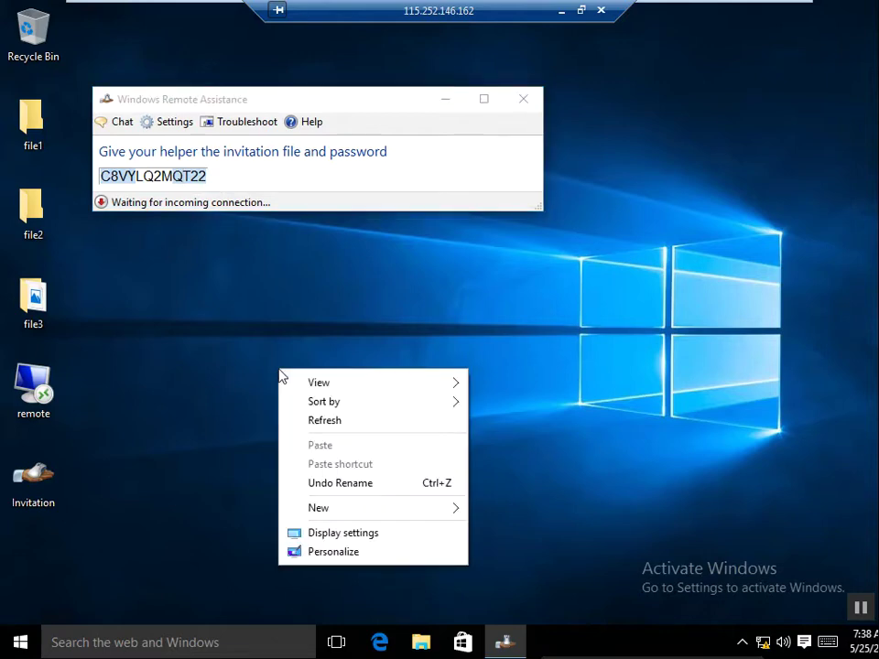
{"action": "mouse_move", "coordinate": [339, 521]}
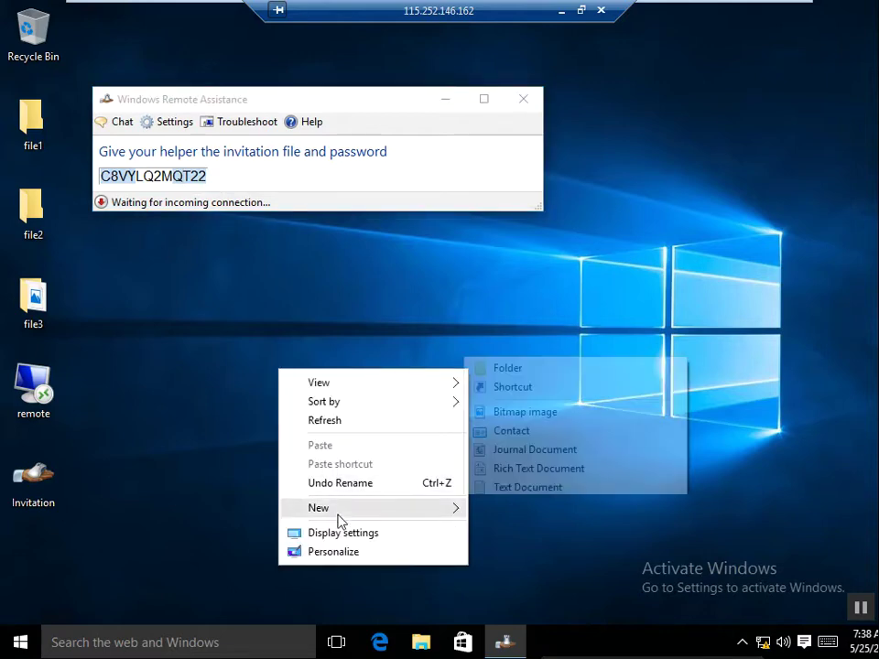
{"action": "left_click", "coordinate": [508, 495]}
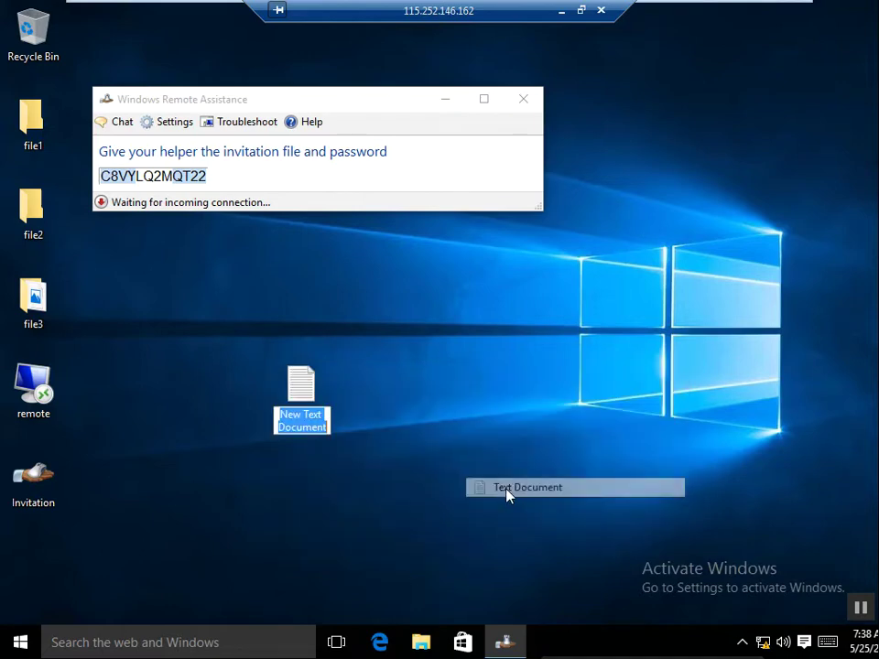
{"action": "left_click", "coordinate": [286, 385]}
{"action": "double_click", "coordinate": [286, 384]}
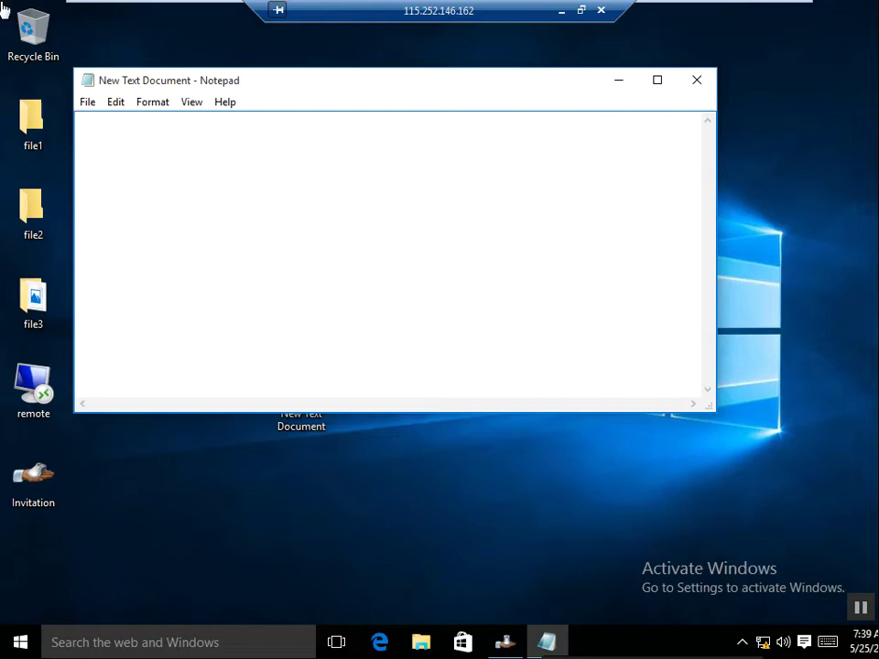
Step: Paste the invitation password into the text document, save it and close Notepad
{"action": "right_click", "coordinate": [178, 165]}
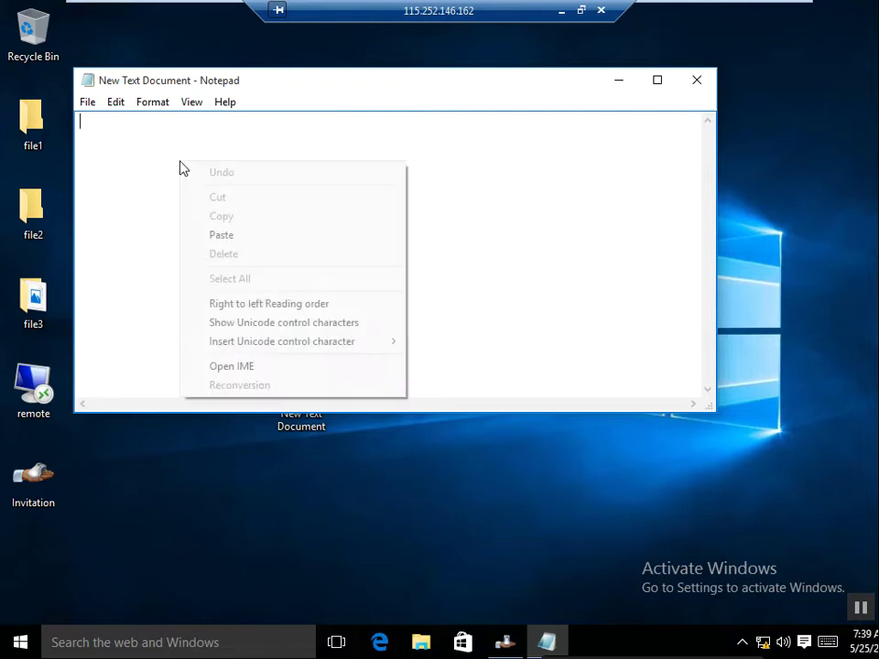
{"action": "left_click", "coordinate": [279, 237]}
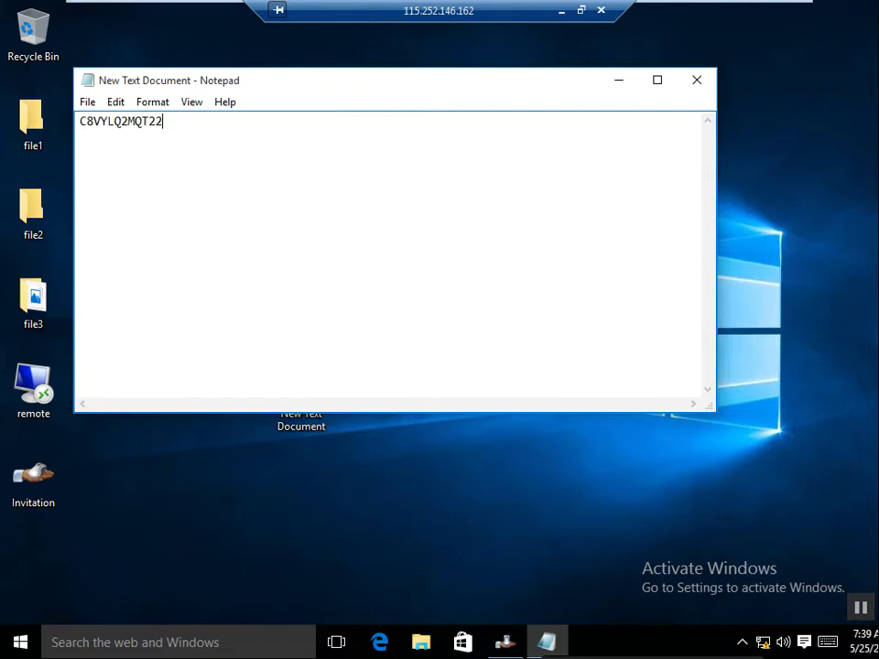
{"action": "left_click", "coordinate": [87, 102]}
{"action": "left_click", "coordinate": [137, 162]}
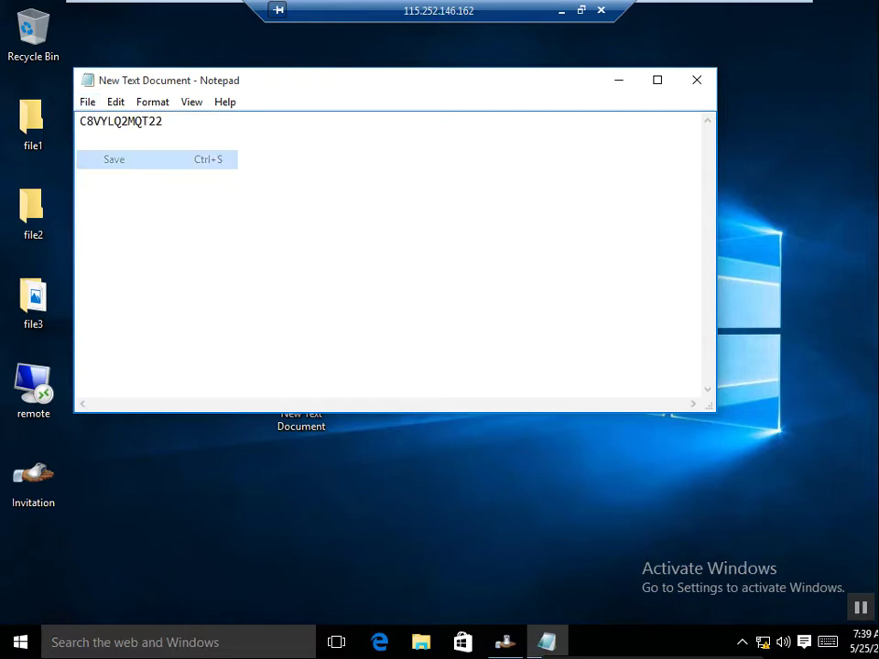
{"action": "left_click", "coordinate": [696, 82]}
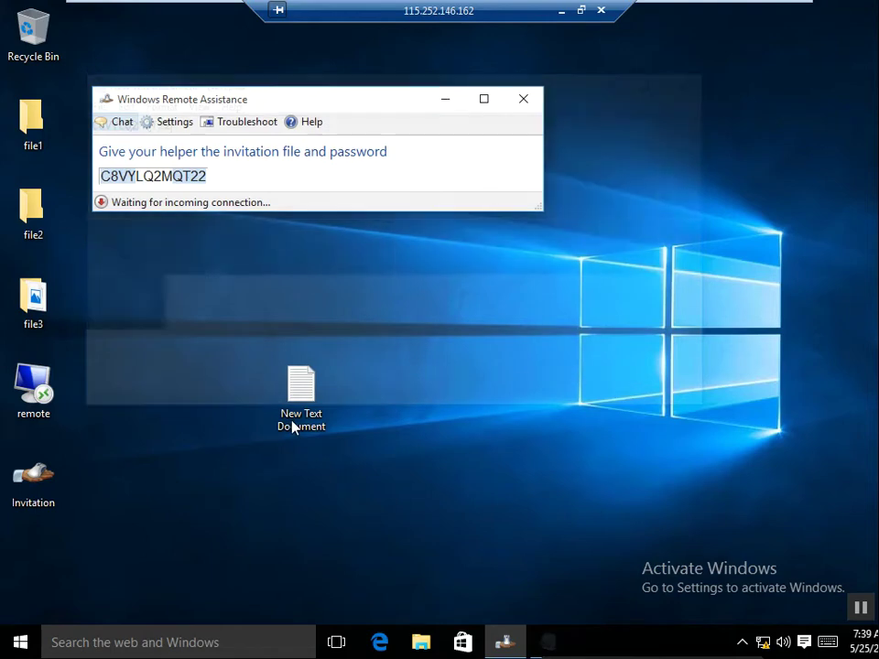
Step: Check the network sharing details in the file1 folder's properties, then close the dialog
{"action": "right_click", "coordinate": [27, 138]}
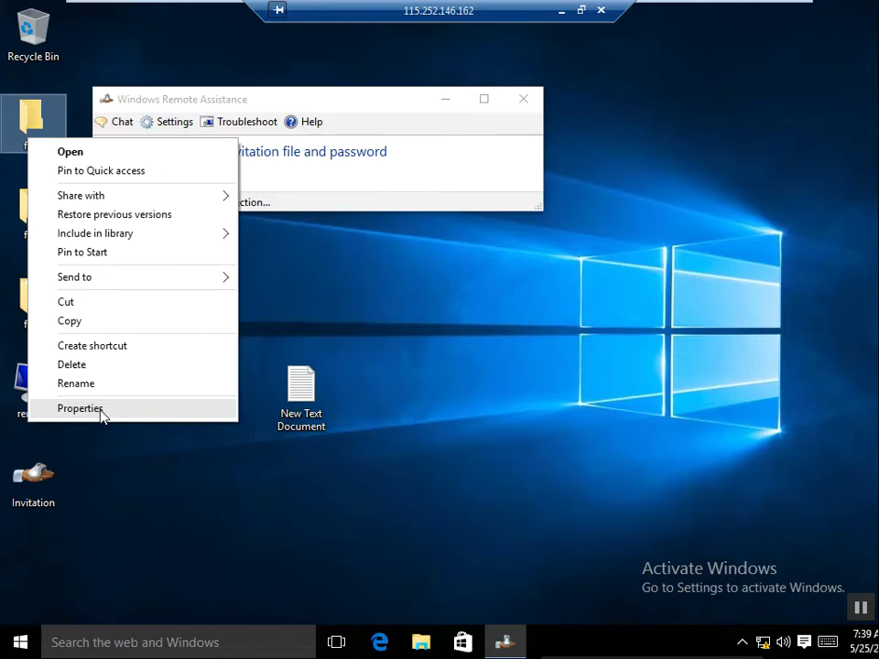
{"action": "left_click", "coordinate": [81, 408]}
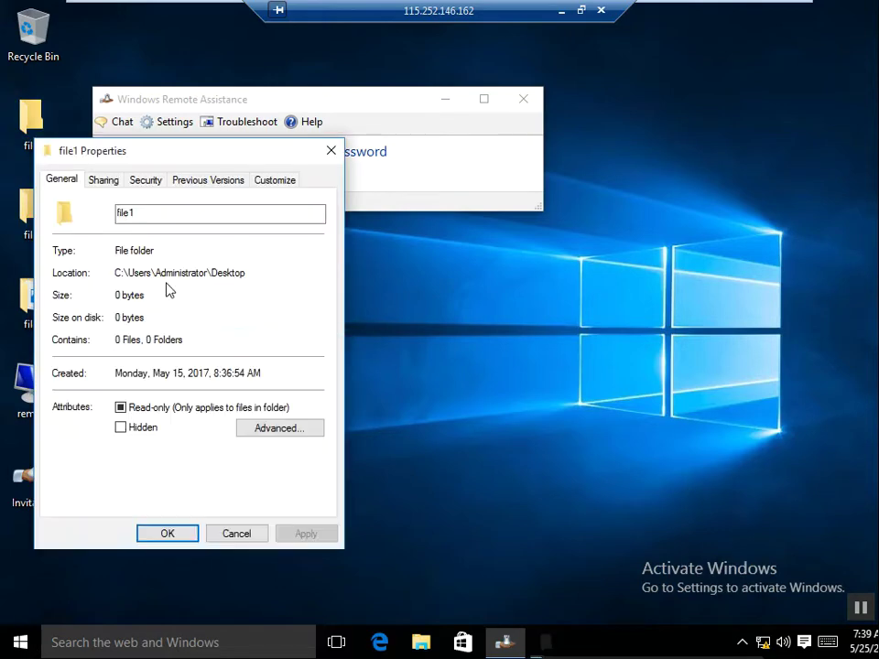
{"action": "left_click", "coordinate": [102, 181]}
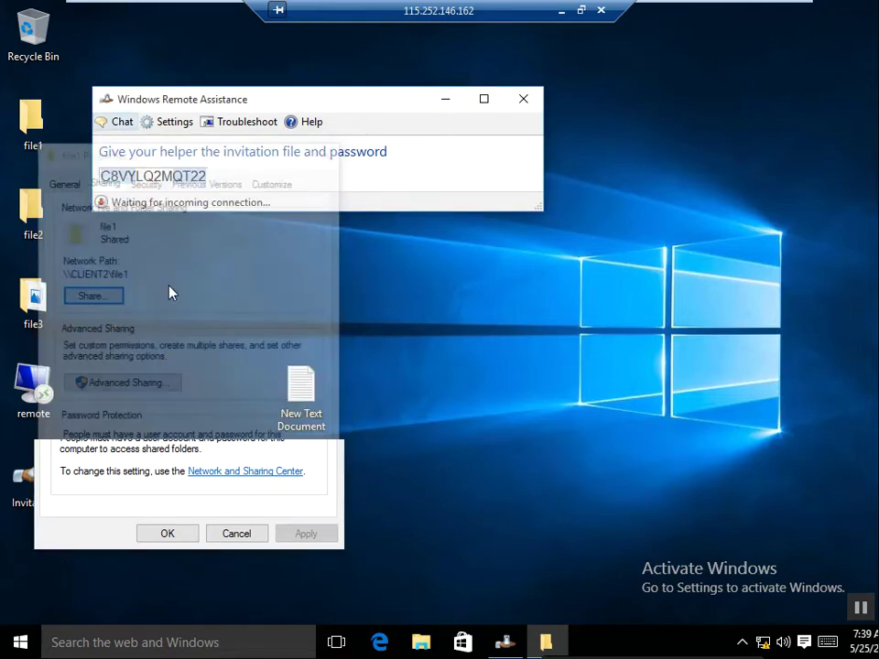
Step: Copy the Invitation file and New Text Document from the desktop into the shared file1 folder, then minimize the folder window
{"action": "left_click", "coordinate": [308, 403]}
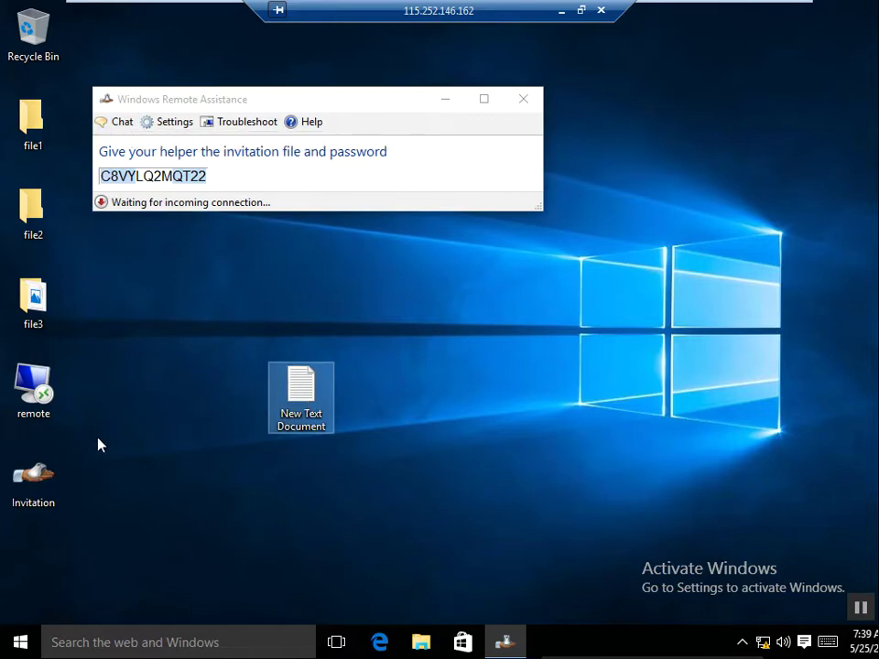
{"action": "right_click", "coordinate": [51, 475]}
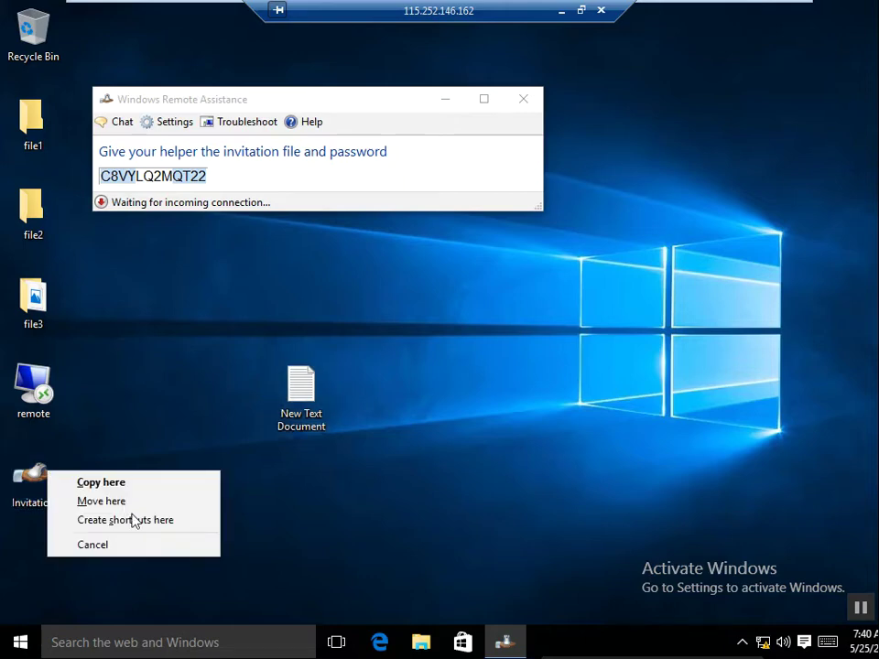
{"action": "key", "text": "Escape"}
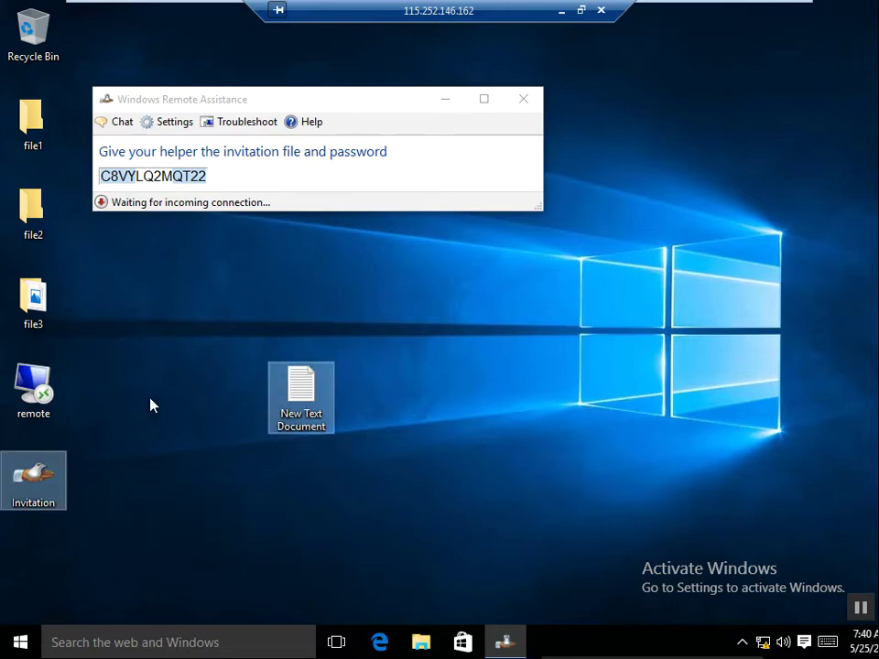
{"action": "left_click", "coordinate": [43, 499]}
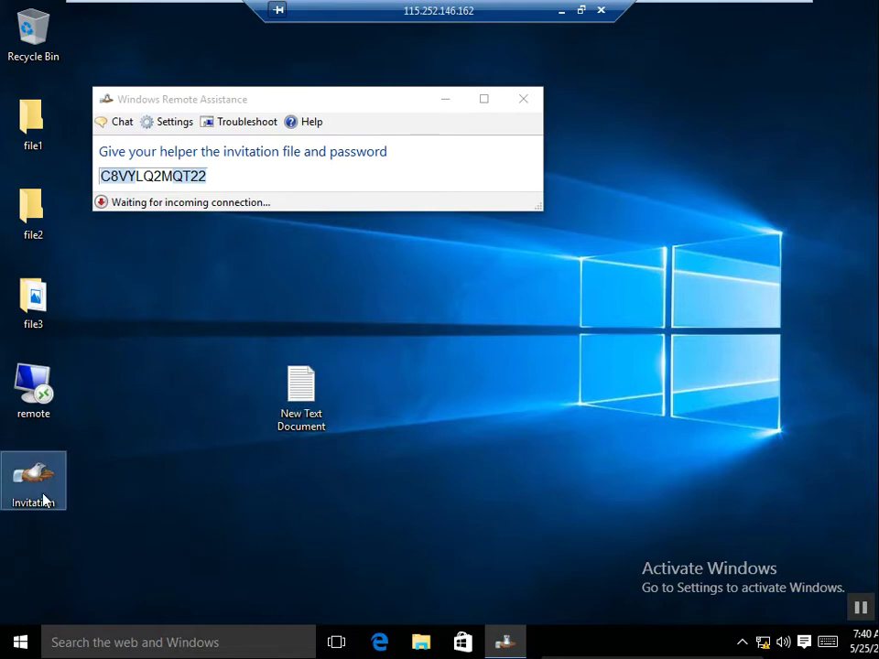
{"action": "right_click", "coordinate": [285, 417]}
{"action": "left_click", "coordinate": [315, 493]}
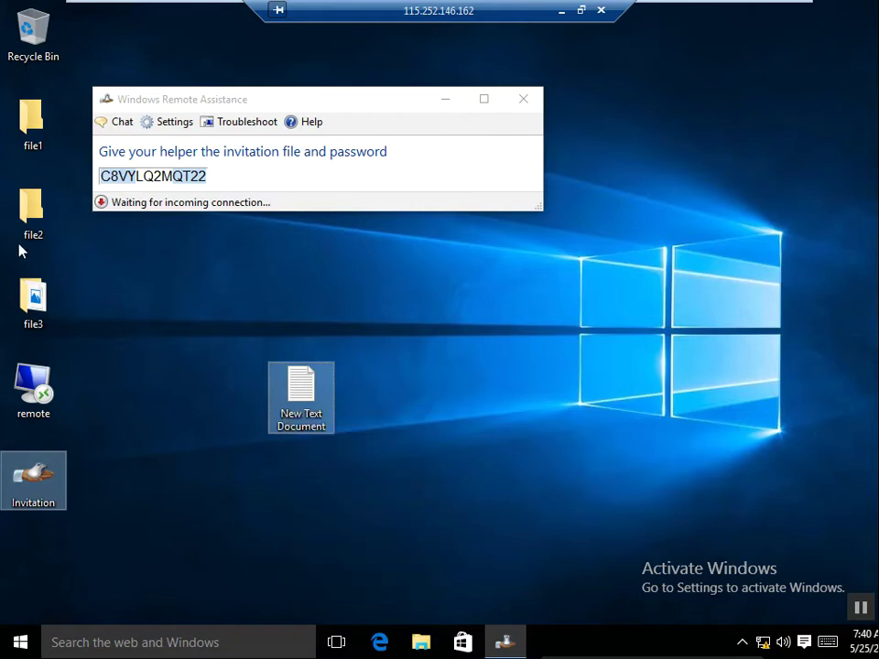
{"action": "left_click", "coordinate": [32, 138]}
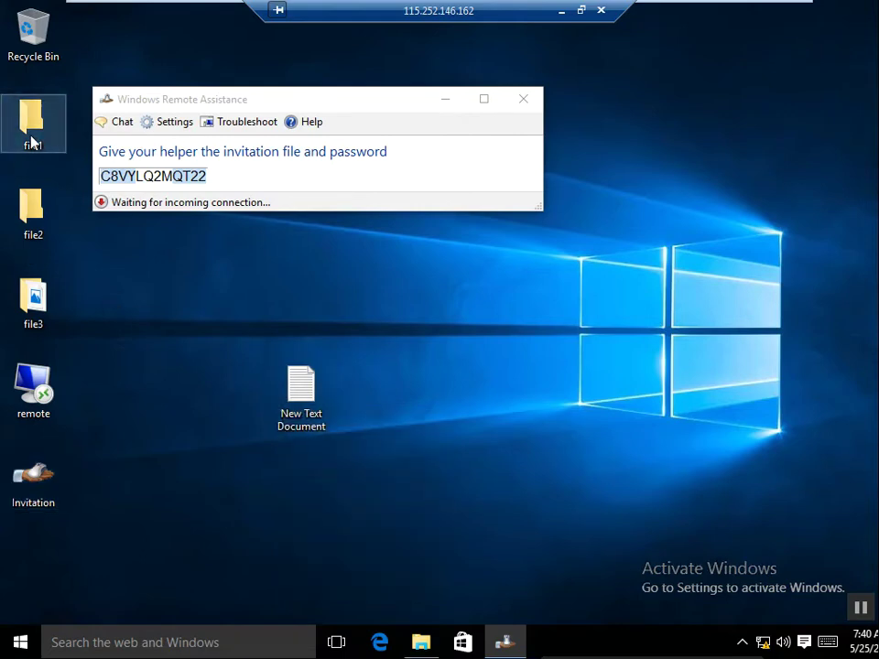
{"action": "double_click", "coordinate": [32, 137]}
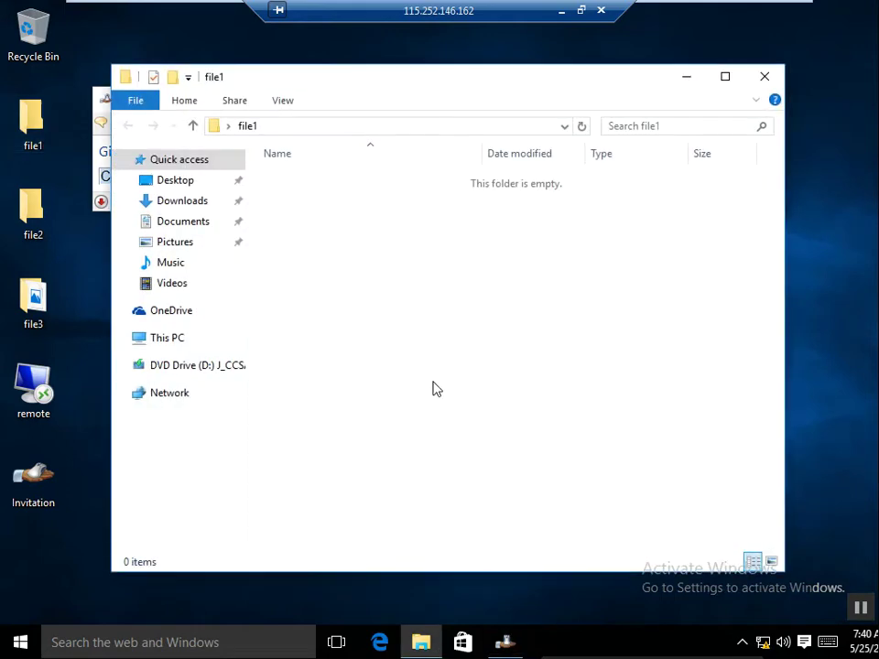
{"action": "right_click", "coordinate": [328, 266]}
{"action": "left_click", "coordinate": [402, 384]}
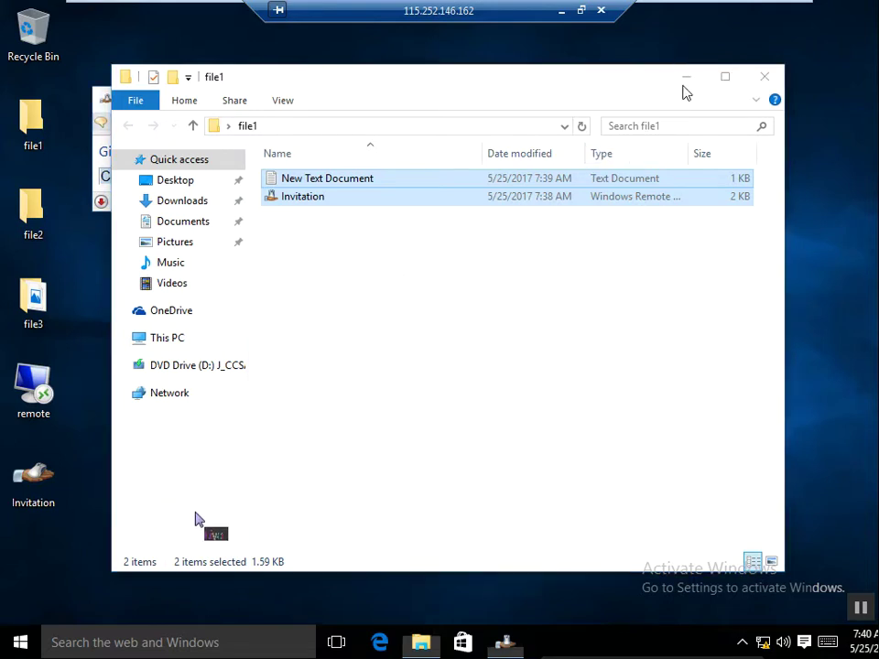
{"action": "left_click", "coordinate": [688, 79]}
Step: Leave full screen on client 2 and show the Windows 10(client 1) virtual machine in full screen
{"action": "mouse_move", "coordinate": [666, 6]}
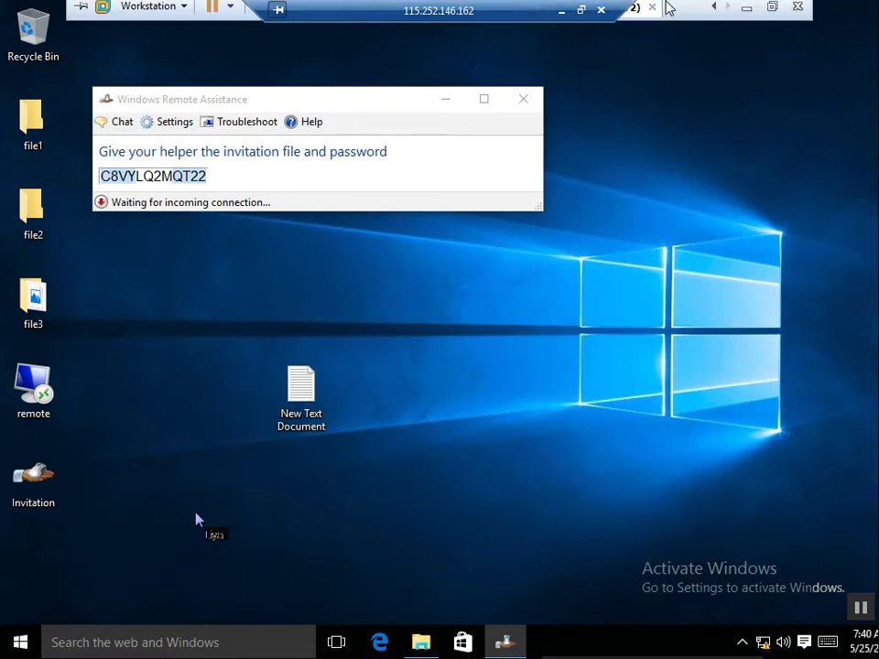
{"action": "left_click", "coordinate": [773, 13]}
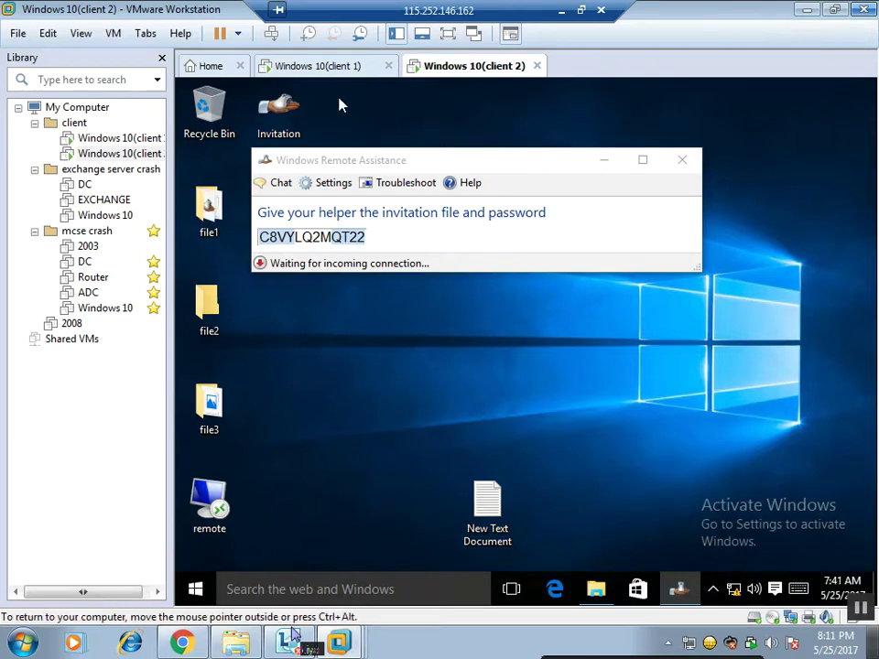
{"action": "left_click", "coordinate": [314, 67]}
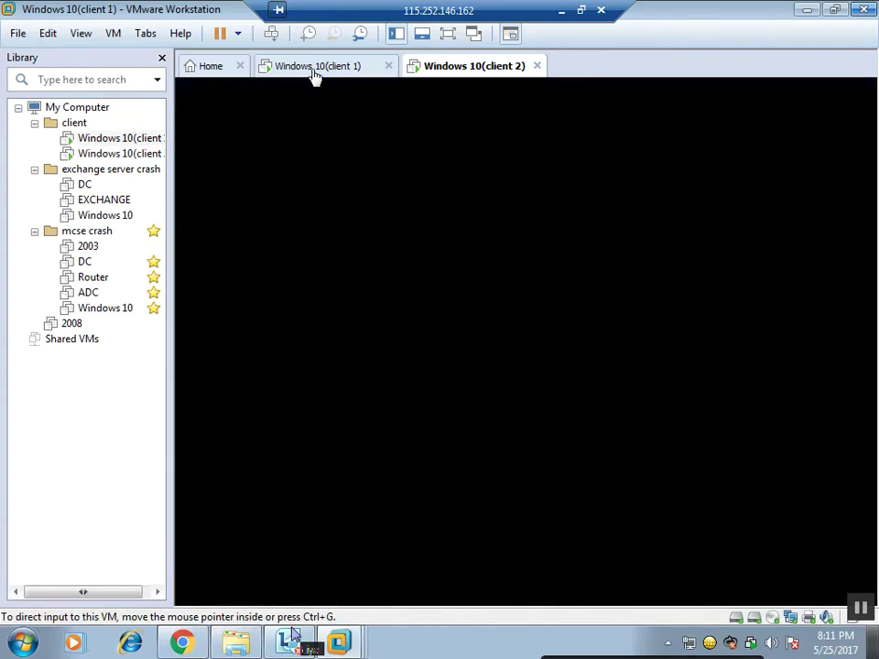
{"action": "left_click", "coordinate": [448, 41]}
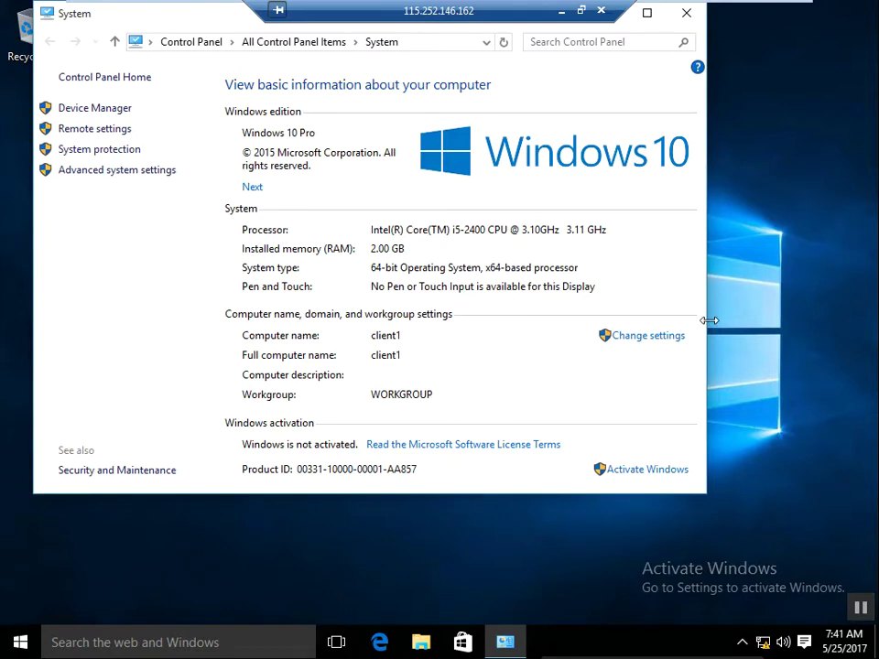
Step: Connect from client 1 to \\20.0.0.2 with the Run command and open its file1 share
{"action": "key", "text": "super+r"}
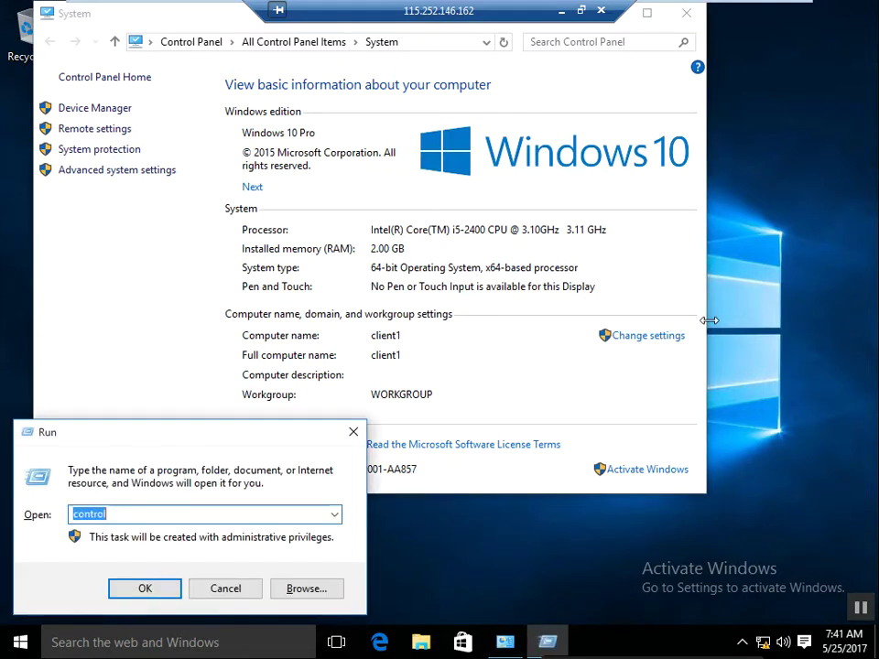
{"action": "type", "text": "\\\\"}
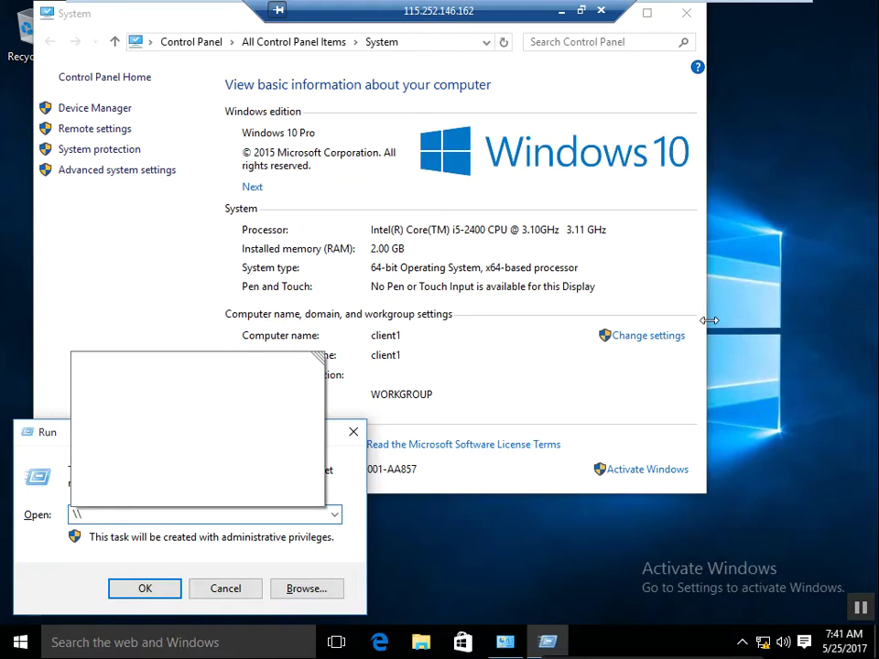
{"action": "type", "text": "20."}
{"action": "key", "text": "Down"}
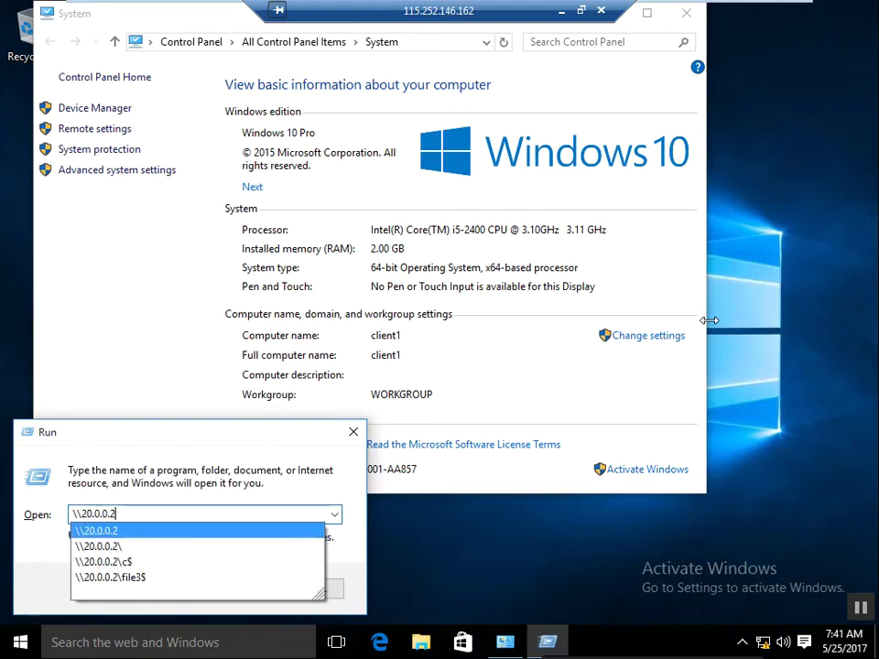
{"action": "key", "text": "Return"}
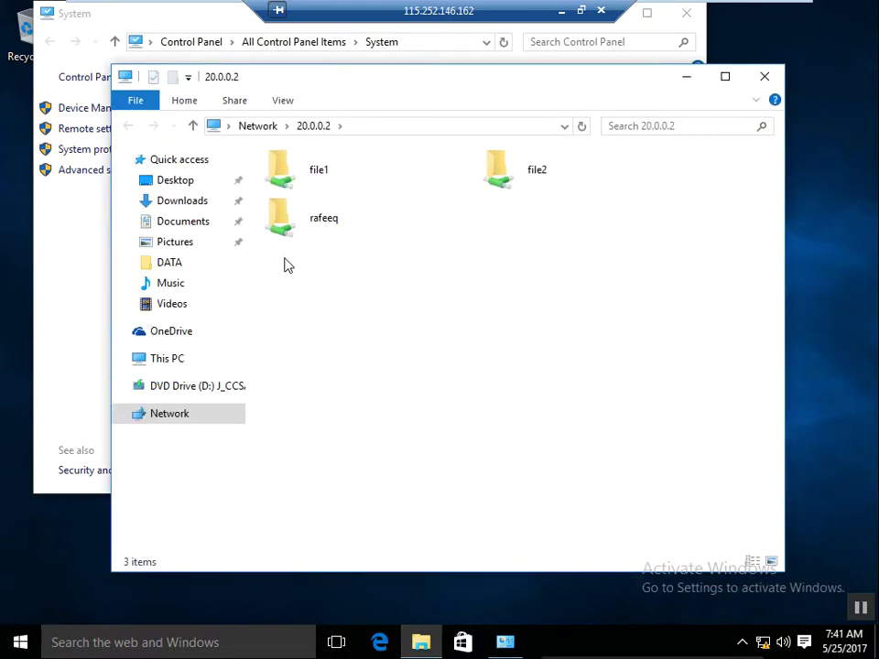
{"action": "double_click", "coordinate": [331, 181]}
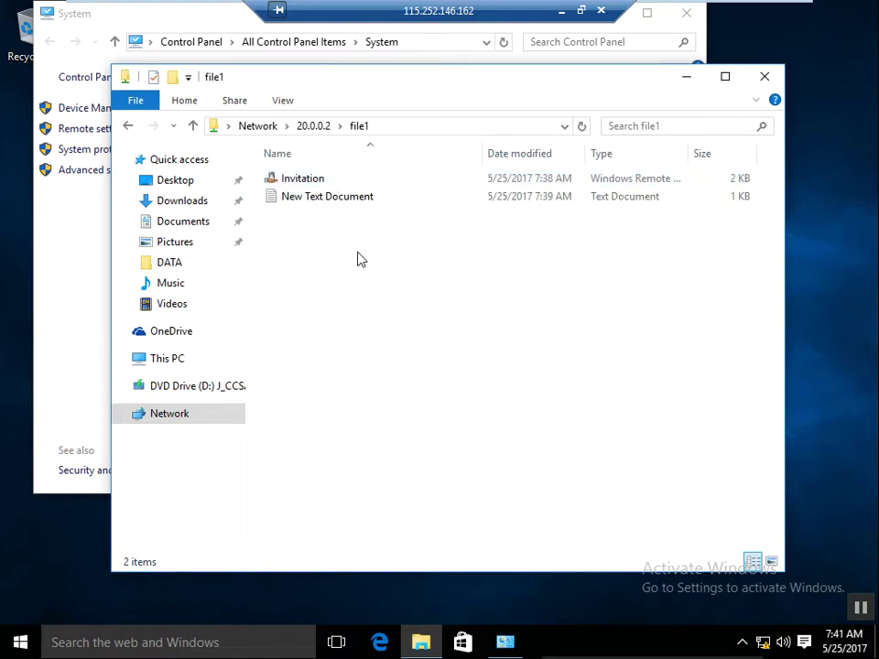
Step: Copy Invitation and New Text Document from the file1 share to client 1's desktop, then minimize the share window
{"action": "left_click_drag", "start_coordinate": [386, 239], "coordinate": [278, 170]}
{"action": "right_click", "coordinate": [286, 185]}
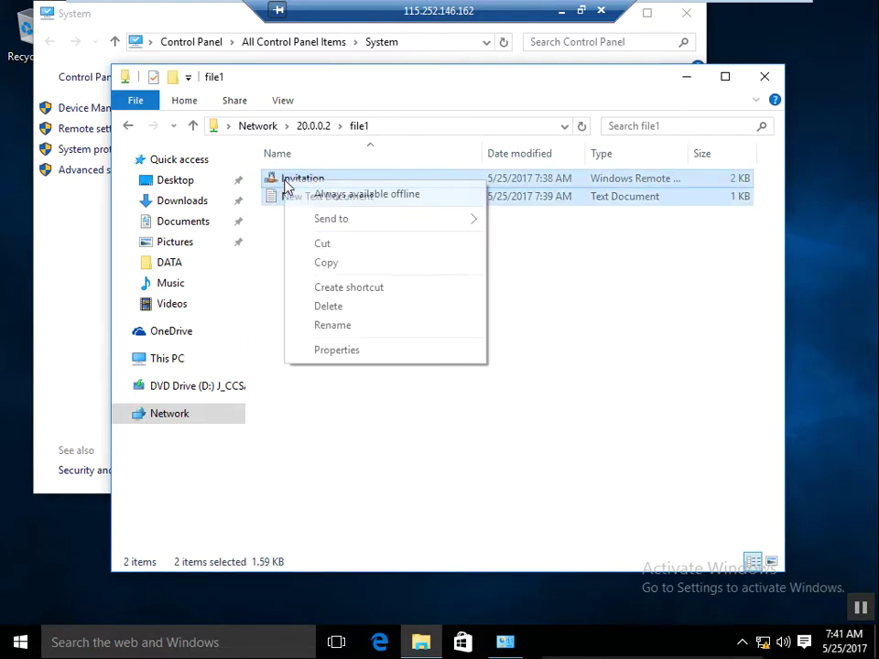
{"action": "left_click", "coordinate": [346, 267]}
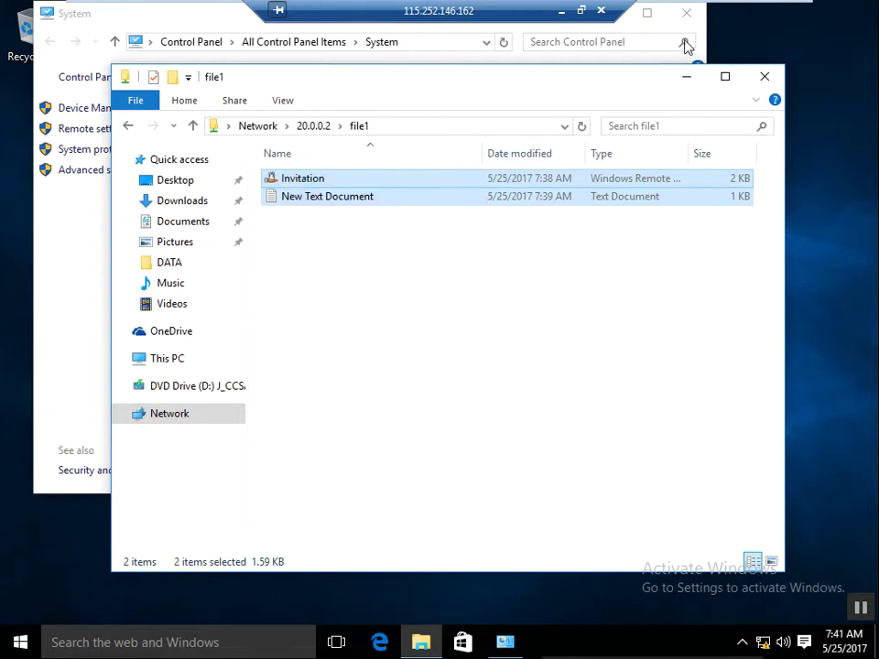
{"action": "left_click", "coordinate": [22, 546]}
{"action": "right_click", "coordinate": [22, 544]}
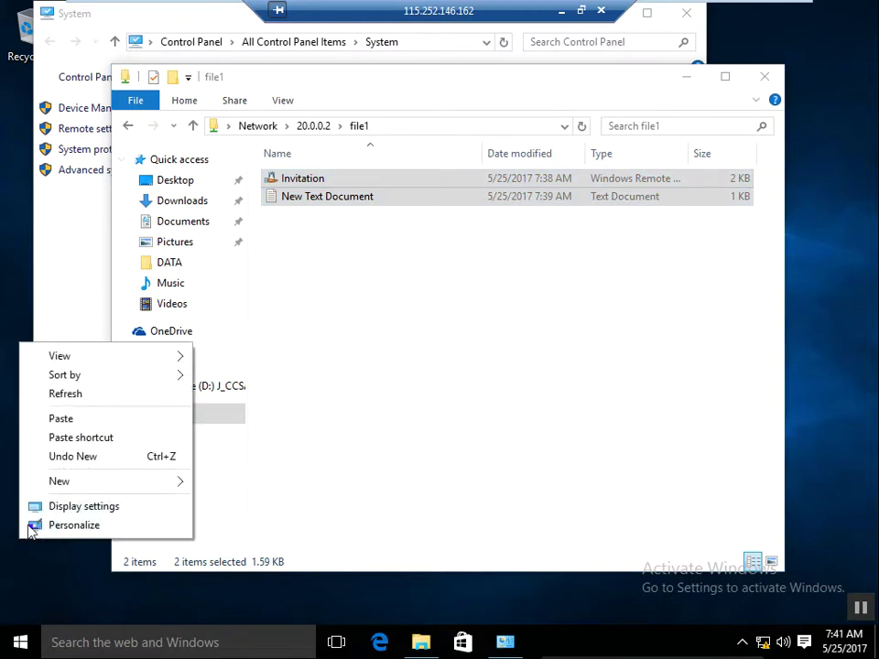
{"action": "left_click", "coordinate": [72, 423]}
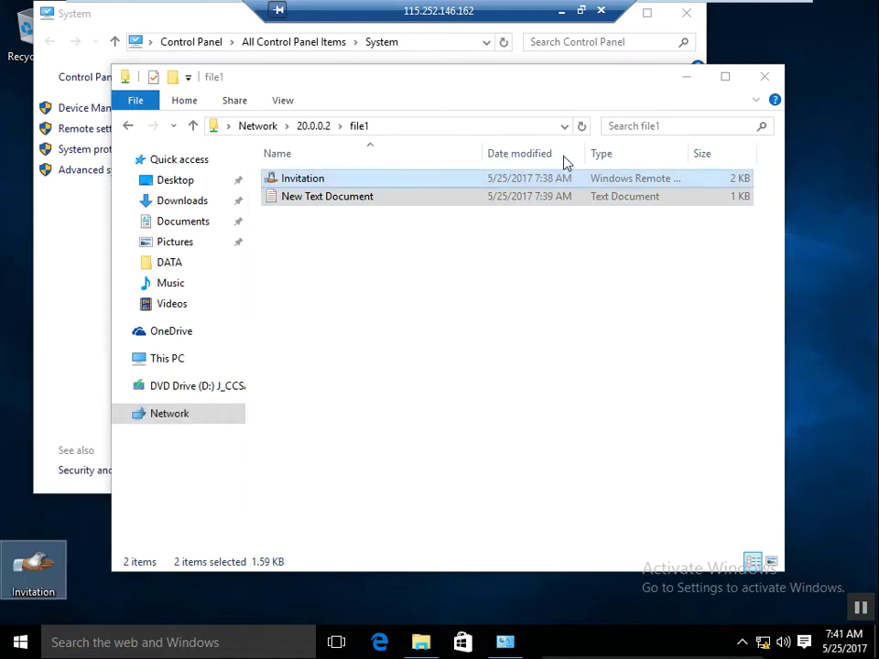
{"action": "left_click", "coordinate": [686, 76]}
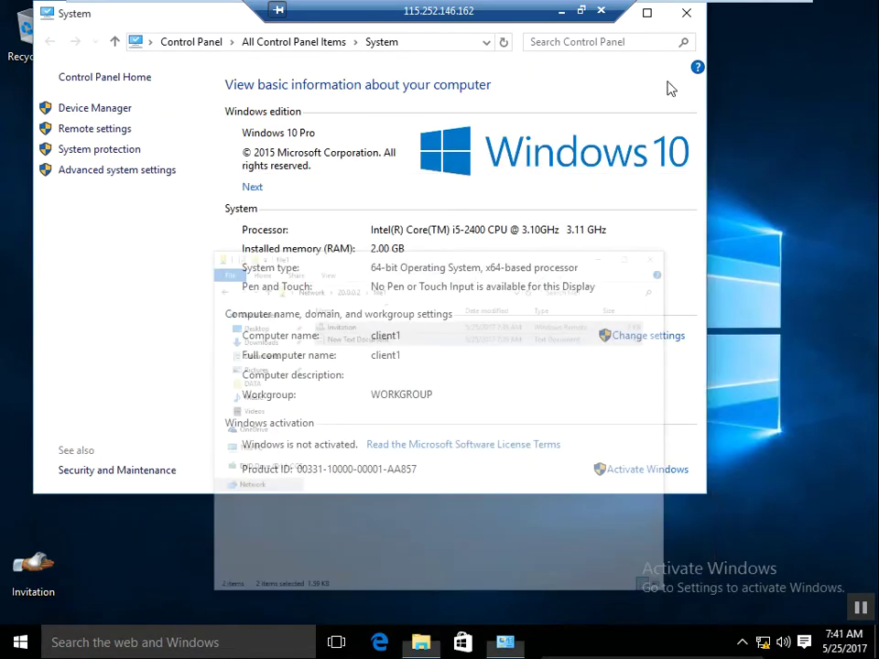
Step: Close client 1's System window and open the desktop's Invitation file and New Text Document
{"action": "left_click", "coordinate": [685, 12]}
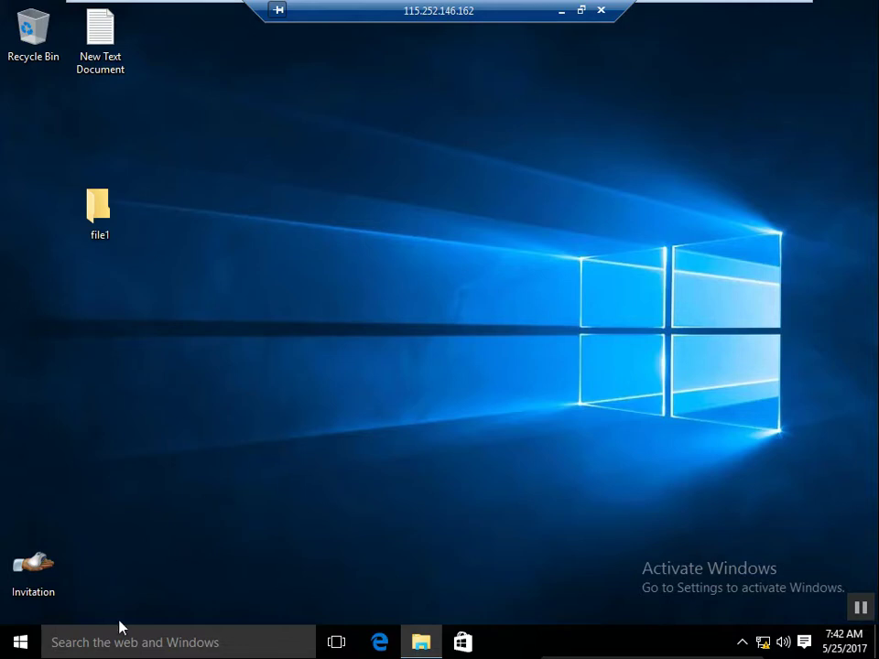
{"action": "double_click", "coordinate": [44, 586]}
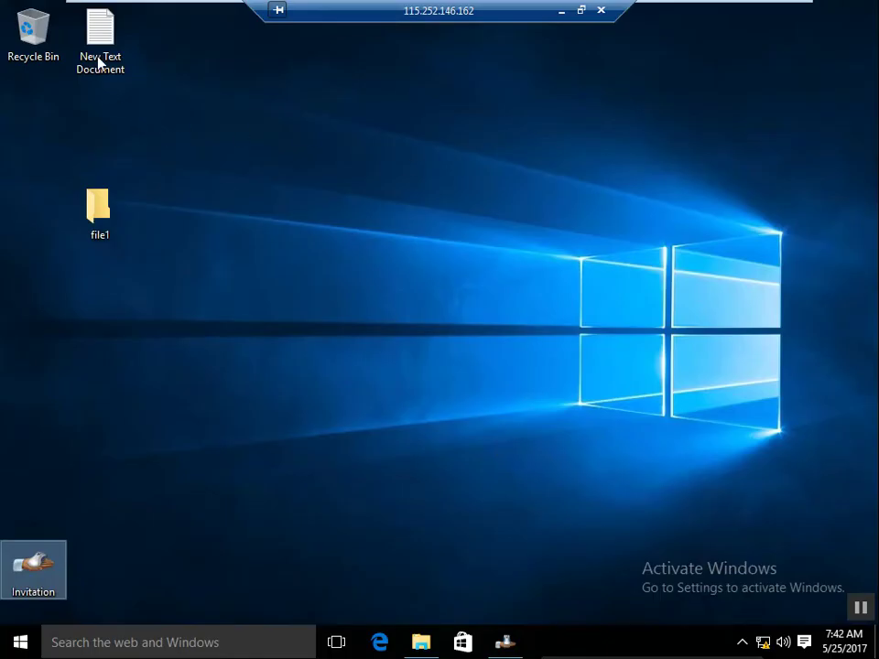
{"action": "double_click", "coordinate": [99, 62]}
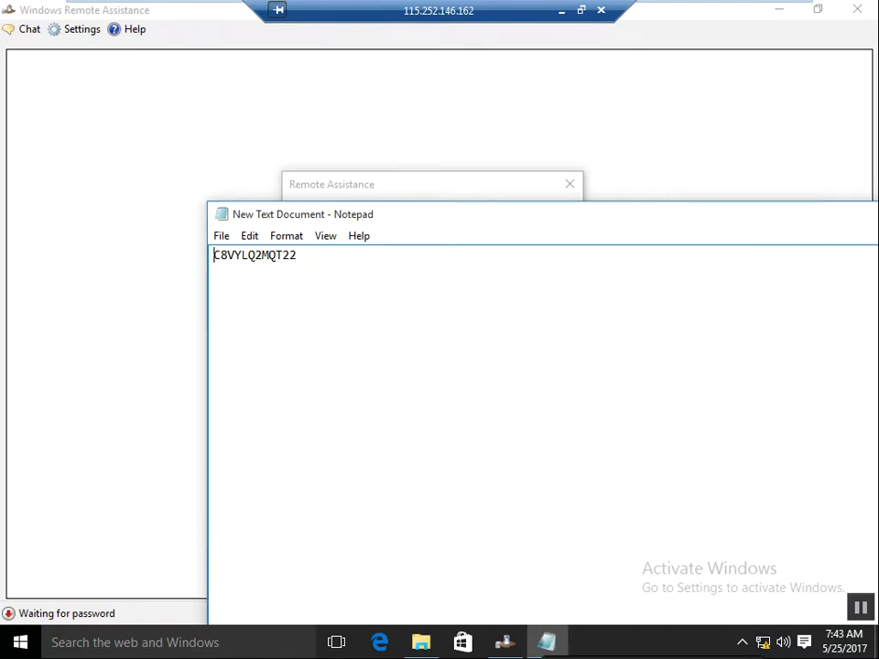
Step: Copy the invitation password from the text document into the Remote Assistance password prompt and submit it
{"action": "key", "text": "ctrl+a"}
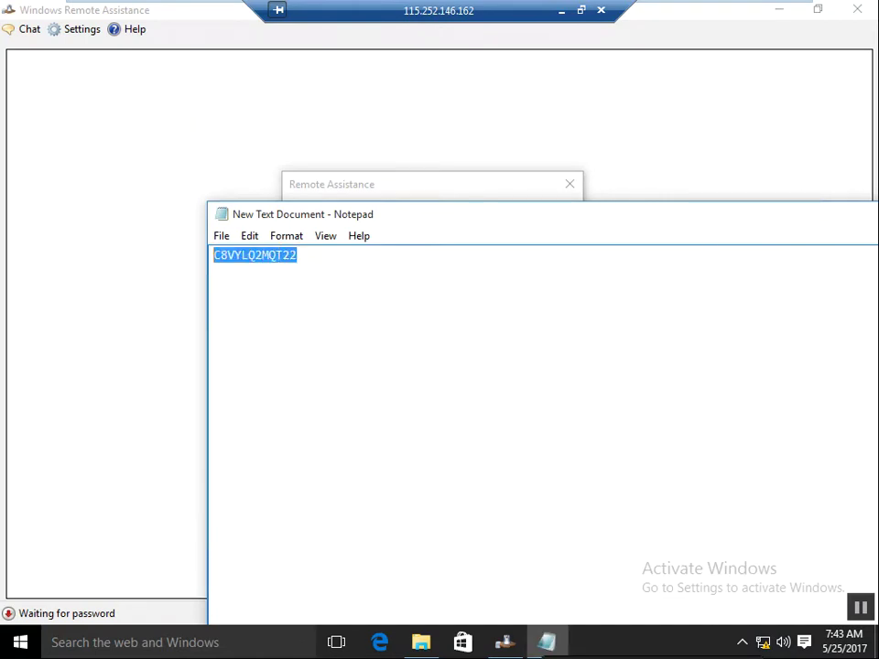
{"action": "left_click_drag", "start_coordinate": [734, 221], "coordinate": [433, 205]}
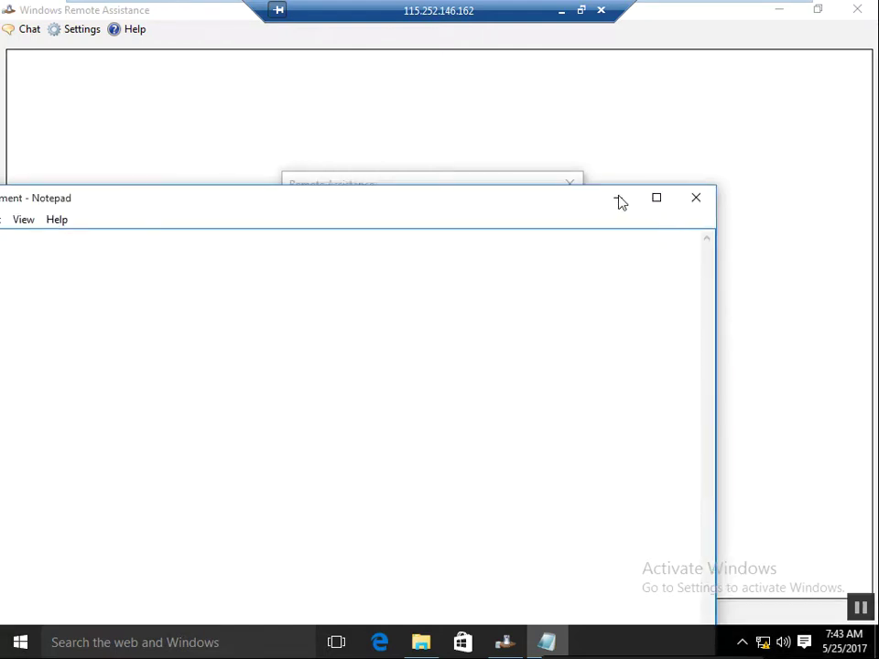
{"action": "left_click", "coordinate": [582, 183]}
{"action": "left_click", "coordinate": [399, 177]}
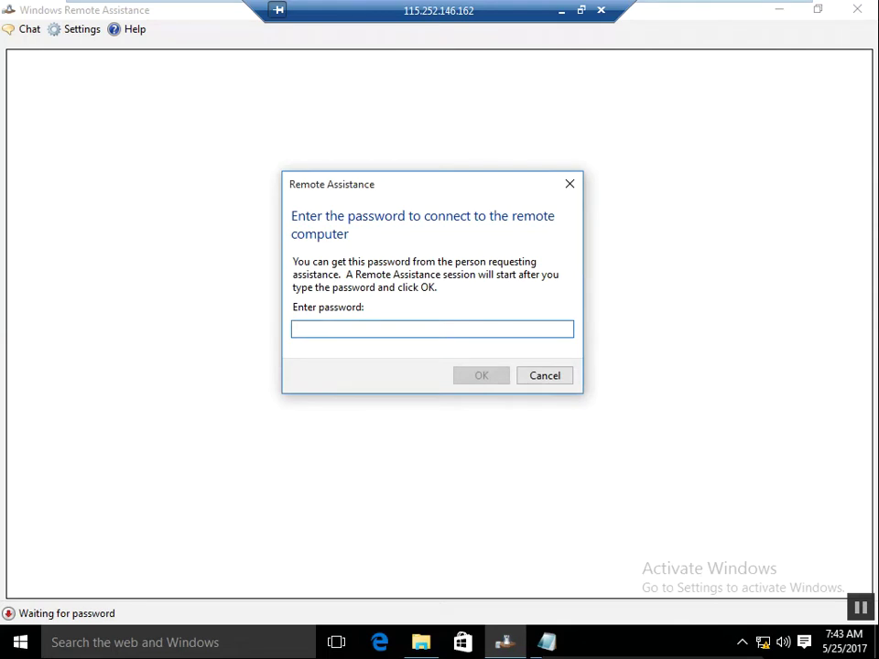
{"action": "key", "text": "ctrl+v"}
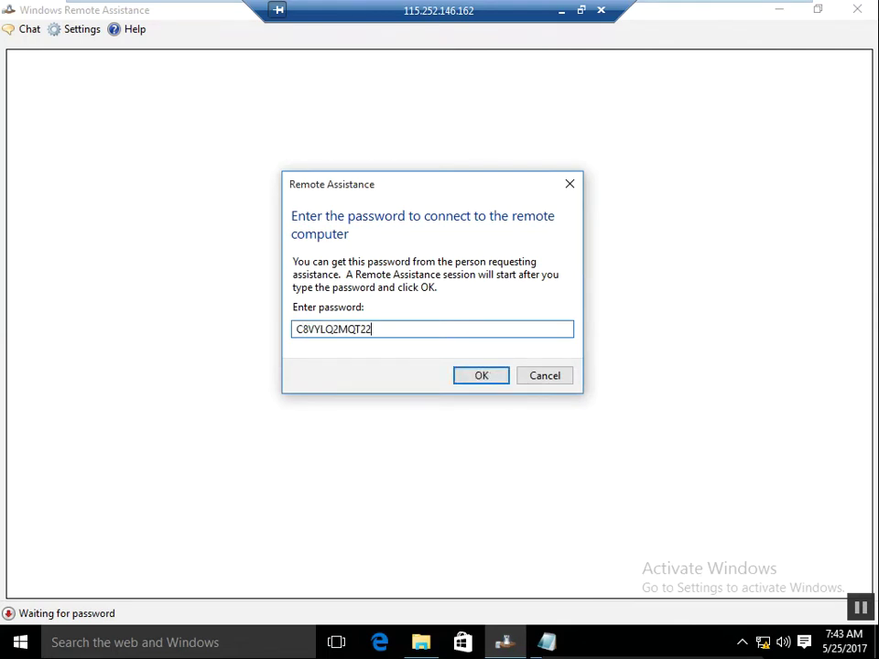
{"action": "left_click", "coordinate": [491, 381]}
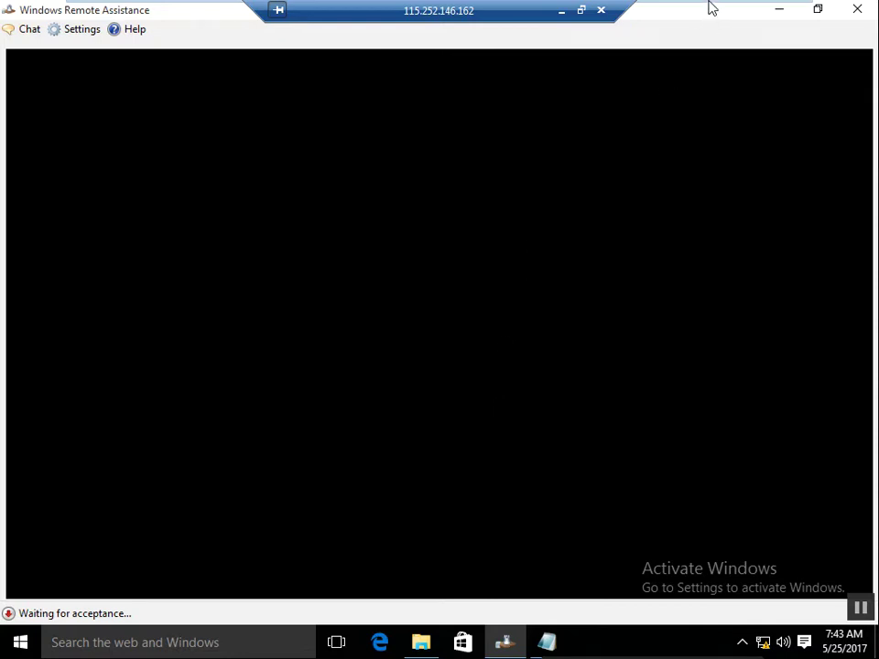
Step: Leave full screen on client 1, switch to Windows 10(client 2) and allow the helper to connect to the computer
{"action": "mouse_move", "coordinate": [710, 5]}
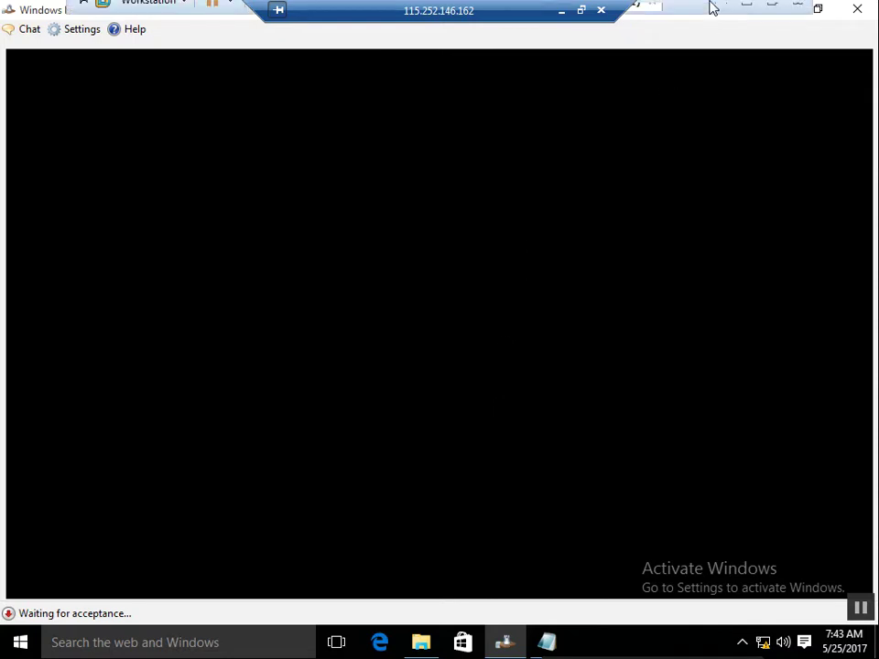
{"action": "left_click", "coordinate": [771, 13]}
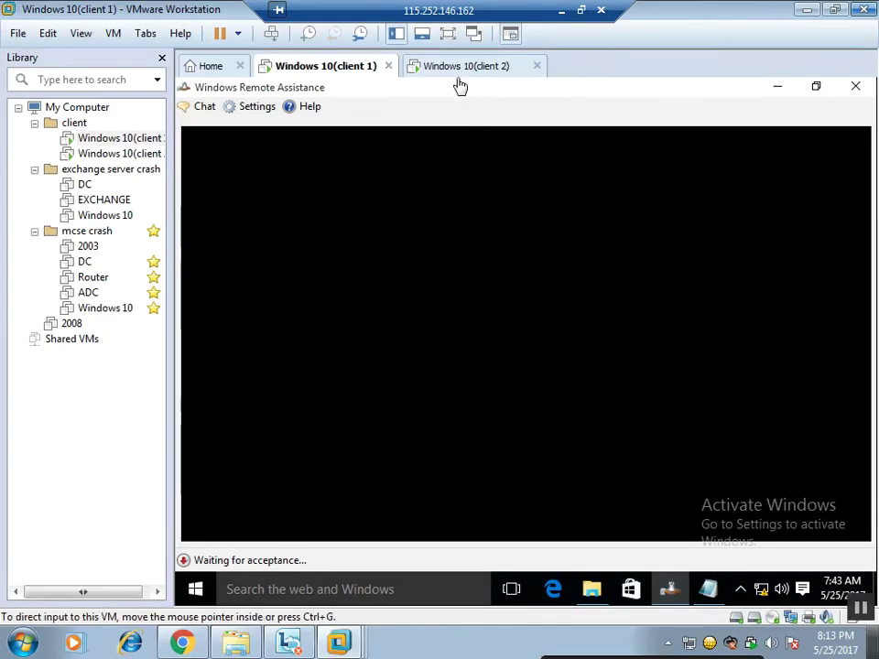
{"action": "left_click", "coordinate": [464, 73]}
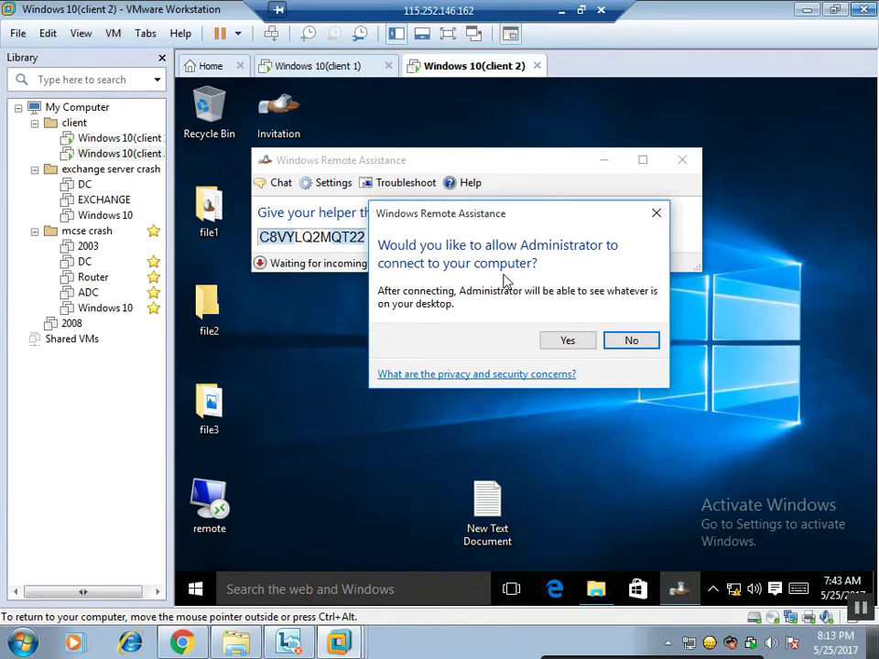
{"action": "left_click", "coordinate": [568, 342]}
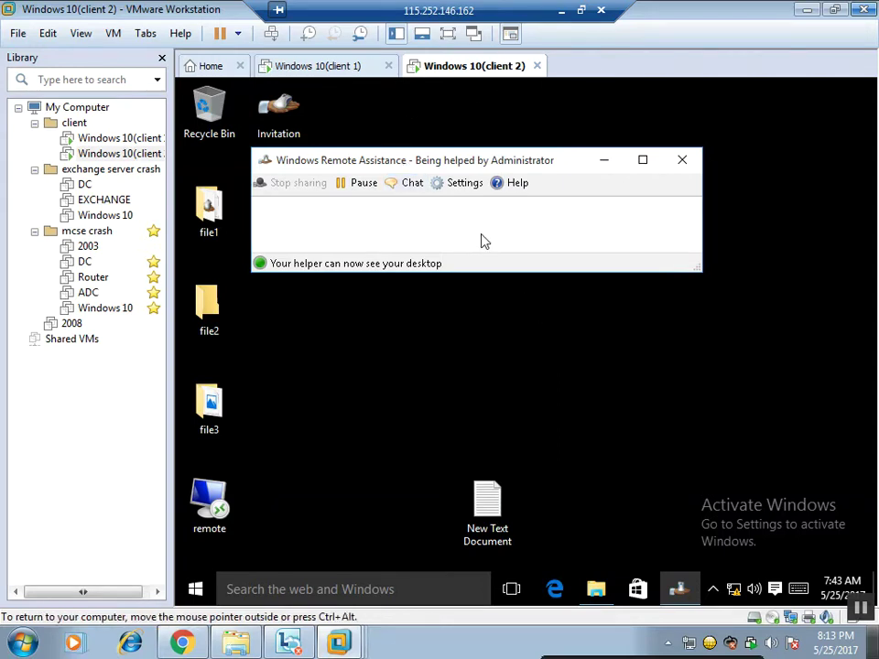
Step: Show client 1 in full screen, then restore its Remote Assistance window down and move it nearer the desktop's centre
{"action": "left_click", "coordinate": [344, 71]}
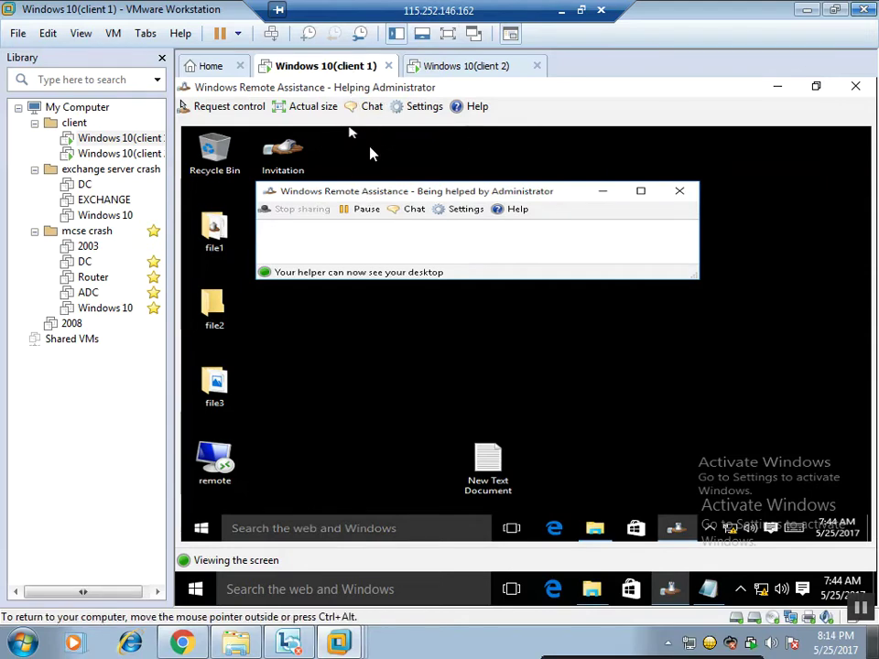
{"action": "left_click", "coordinate": [452, 36]}
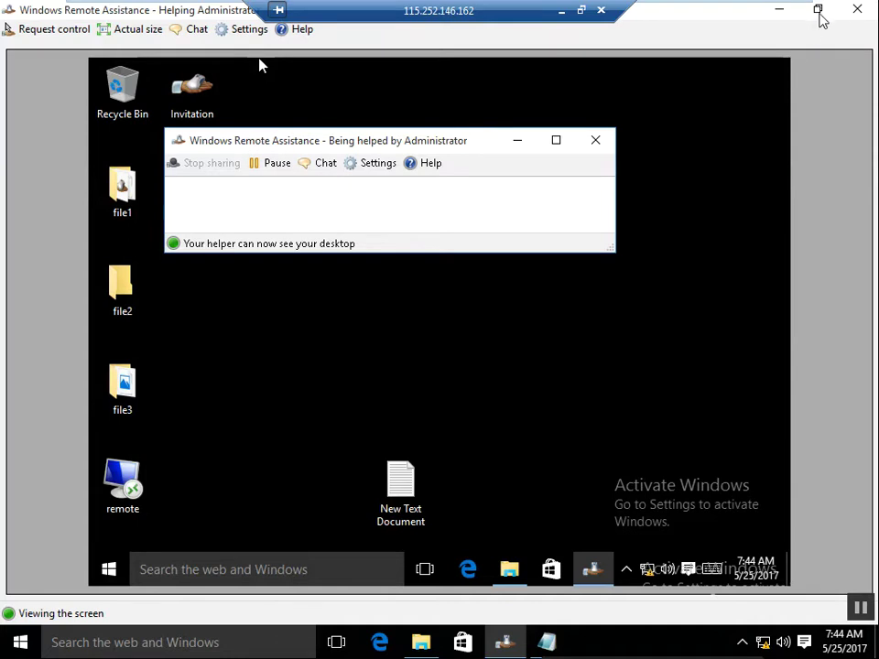
{"action": "left_click", "coordinate": [817, 9]}
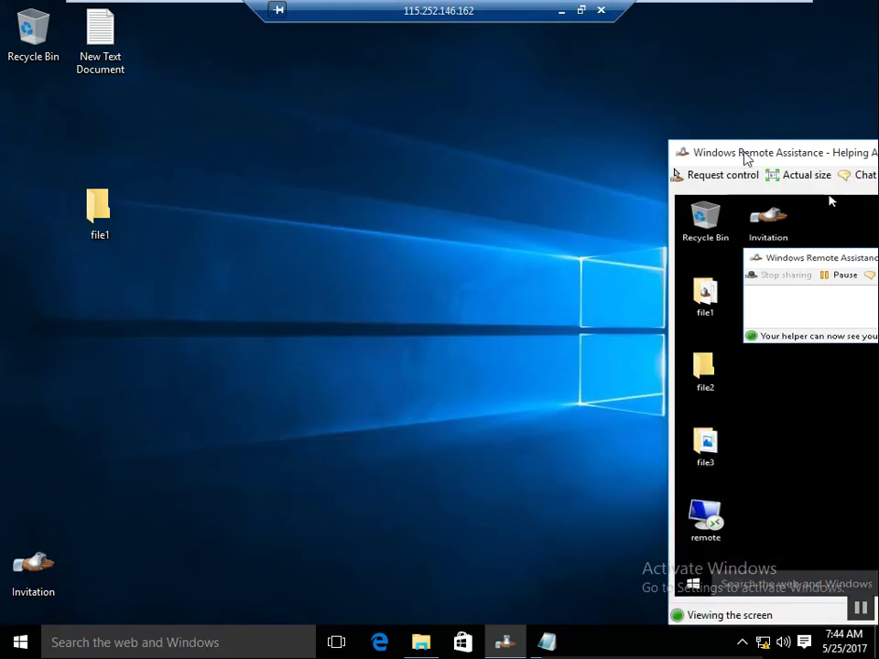
{"action": "left_click_drag", "start_coordinate": [745, 160], "coordinate": [482, 108]}
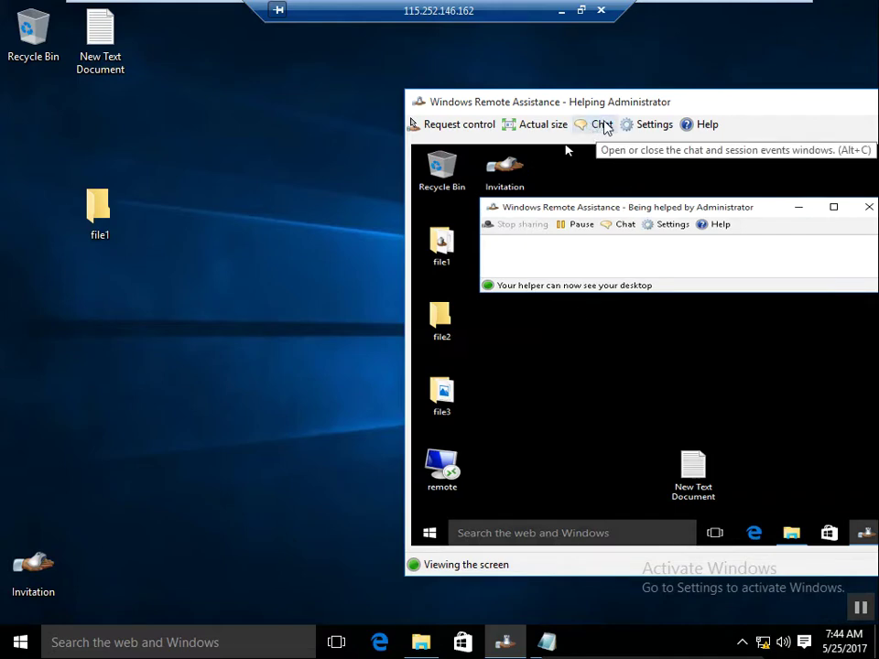
Step: Open the Remote Assistance chat on client 1 and send the message "wht can i do for u"
{"action": "left_click", "coordinate": [602, 129]}
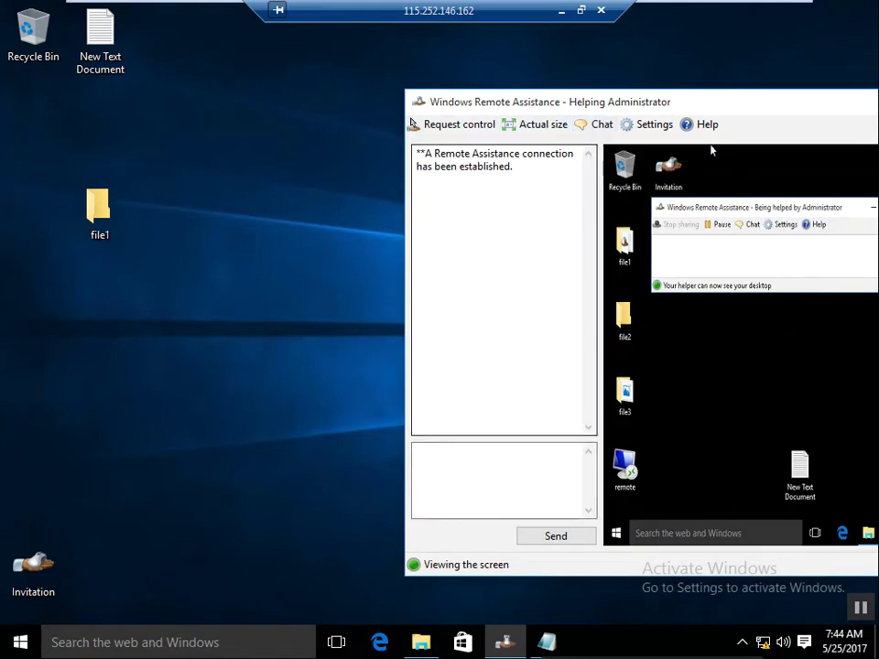
{"action": "left_click", "coordinate": [563, 259]}
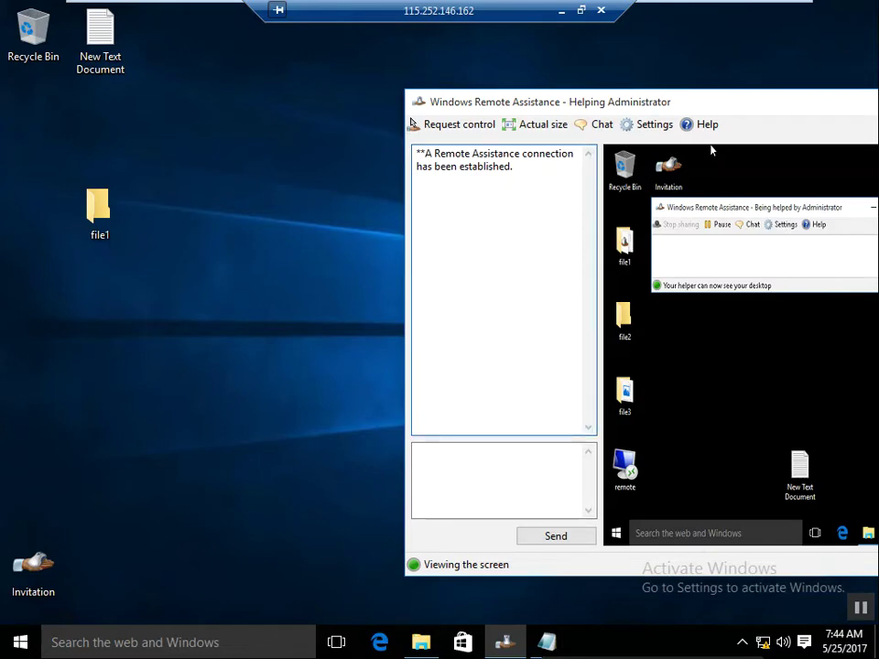
{"action": "left_click", "coordinate": [461, 452]}
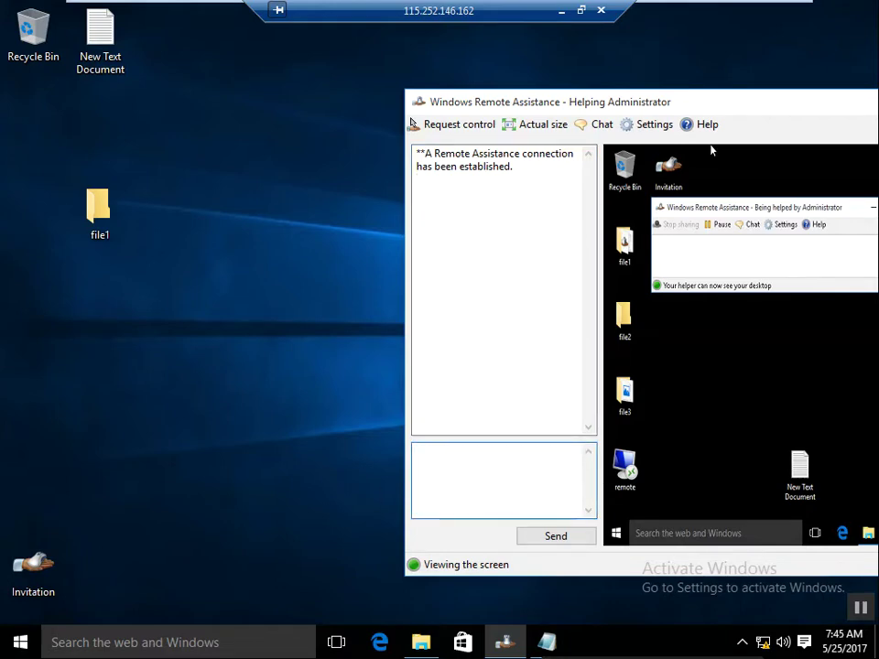
{"action": "type", "text": "whjat"}
{"action": "key", "text": "BackSpace"}
{"action": "key", "text": "BackSpace"}
{"action": "key", "text": "BackSpace"}
{"action": "key", "text": "BackSpace"}
{"action": "key", "text": "BackSpace"}
{"action": "type", "text": "wht can i do "}
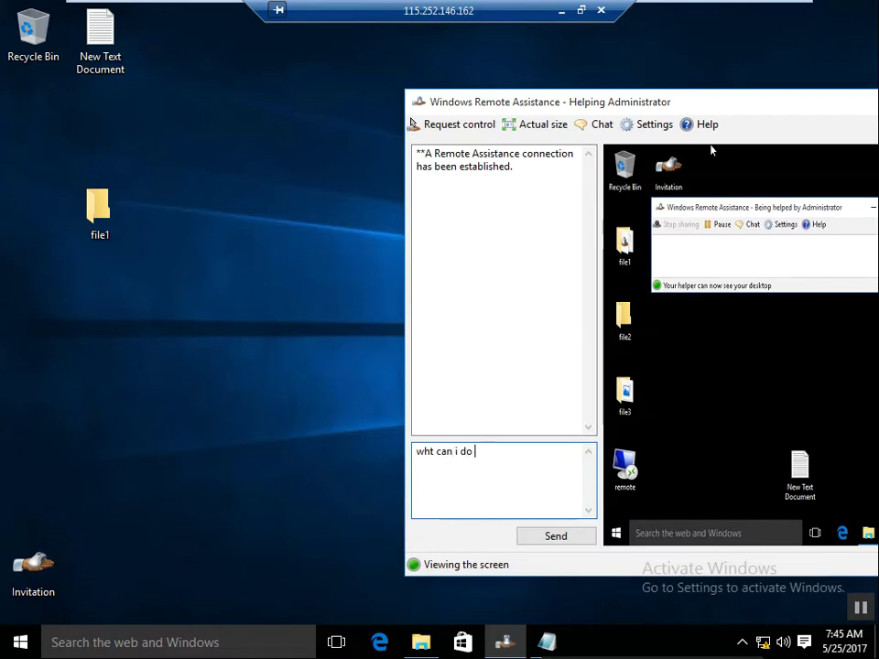
{"action": "type", "text": "for u"}
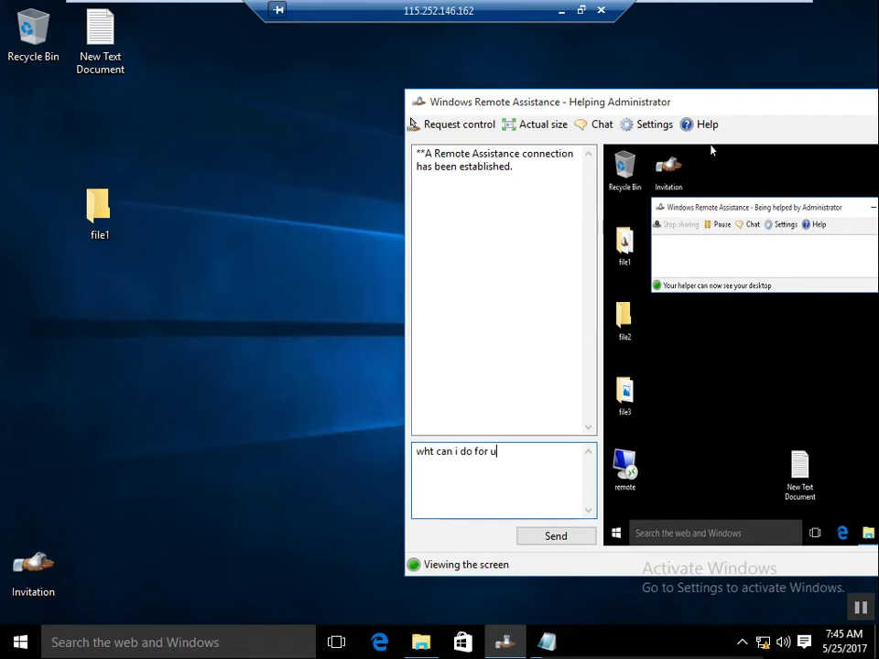
{"action": "key", "text": "Return"}
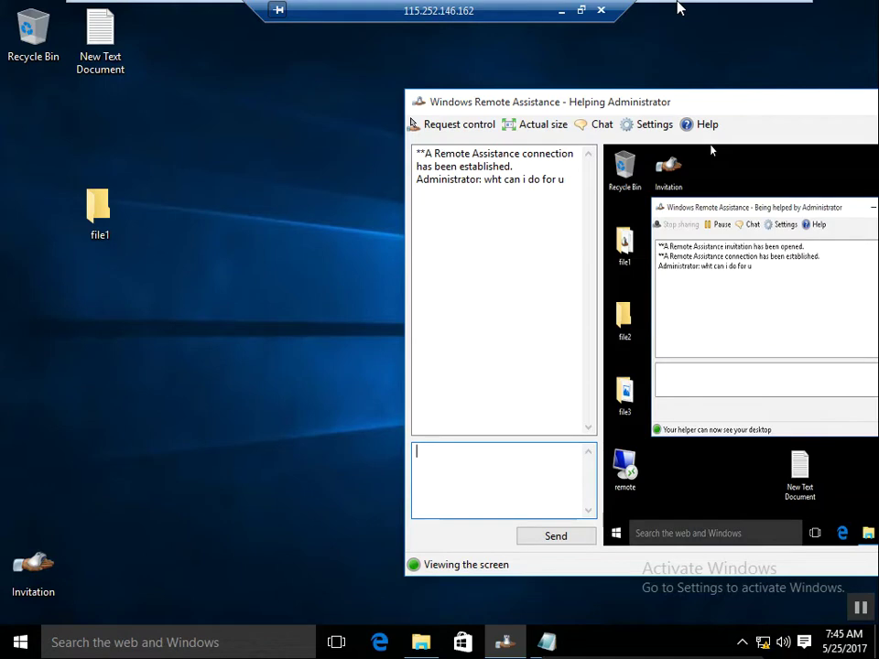
Step: Leave full screen, switch to Windows 10(client 2) and reply "i cant turn of fierwall" in the Remote Assistance chat
{"action": "mouse_move", "coordinate": [679, 8]}
{"action": "left_click", "coordinate": [772, 11]}
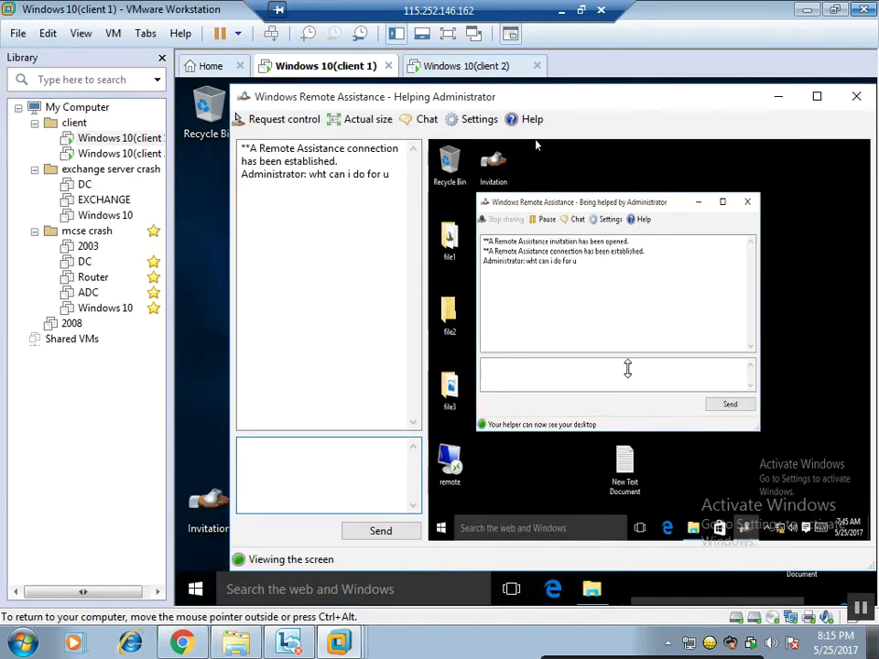
{"action": "key", "text": "ctrl+Tab"}
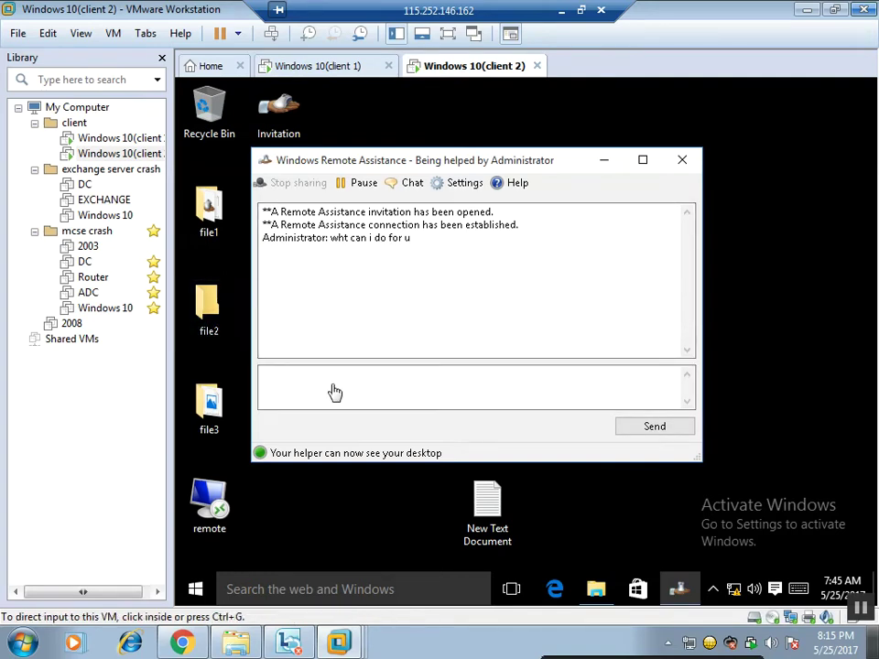
{"action": "left_click", "coordinate": [384, 386]}
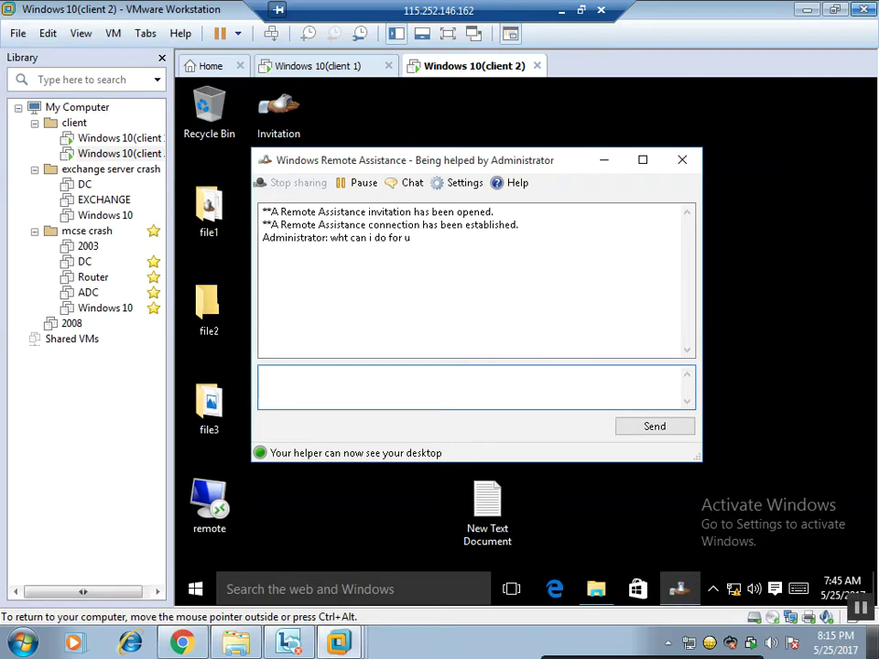
{"action": "type", "text": "i cant turn of"}
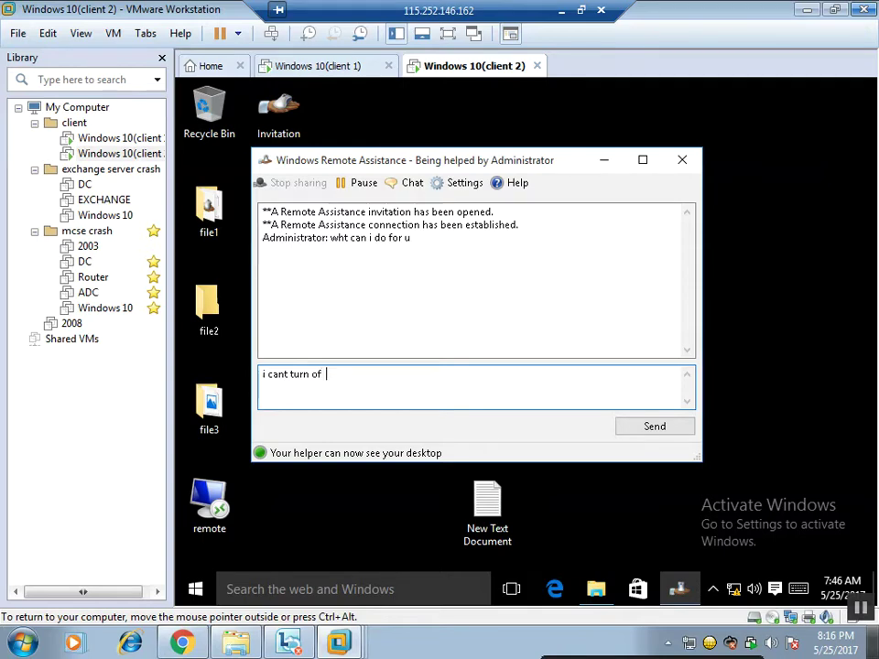
{"action": "type", "text": " fierwall"}
{"action": "key", "text": "Return"}
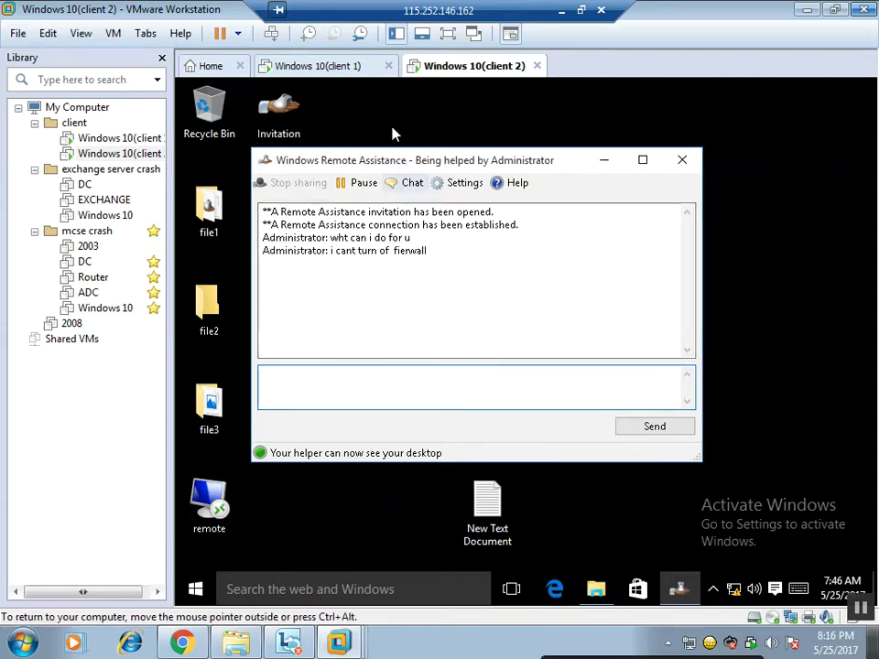
{"action": "left_click", "coordinate": [348, 71]}
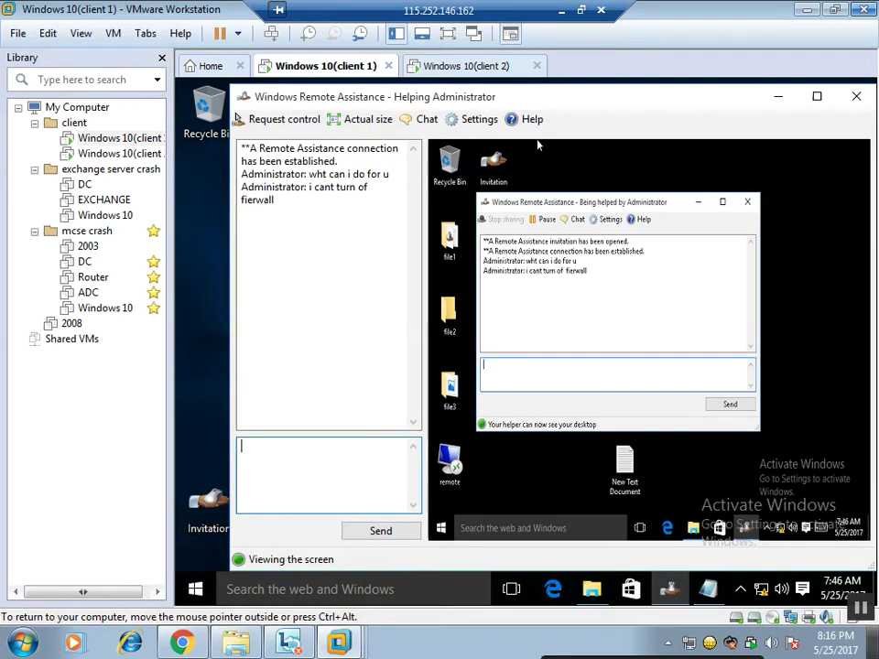
{"action": "type", "text": "control[ [ads"}
{"action": "key", "text": "BackSpace"}
{"action": "key", "text": "BackSpace"}
{"action": "key", "text": "BackSpace"}
{"action": "key", "text": "BackSpace"}
{"action": "key", "text": "BackSpace"}
{"action": "key", "text": "BackSpace"}
{"action": "key", "text": "BackSpace"}
{"action": "key", "text": "BackSpace"}
{"action": "key", "text": "BackSpace"}
{"action": "key", "text": "BackSpace"}
{"action": "key", "text": "BackSpace"}
{"action": "key", "text": "BackSpace"}
{"action": "key", "text": "BackSpace"}
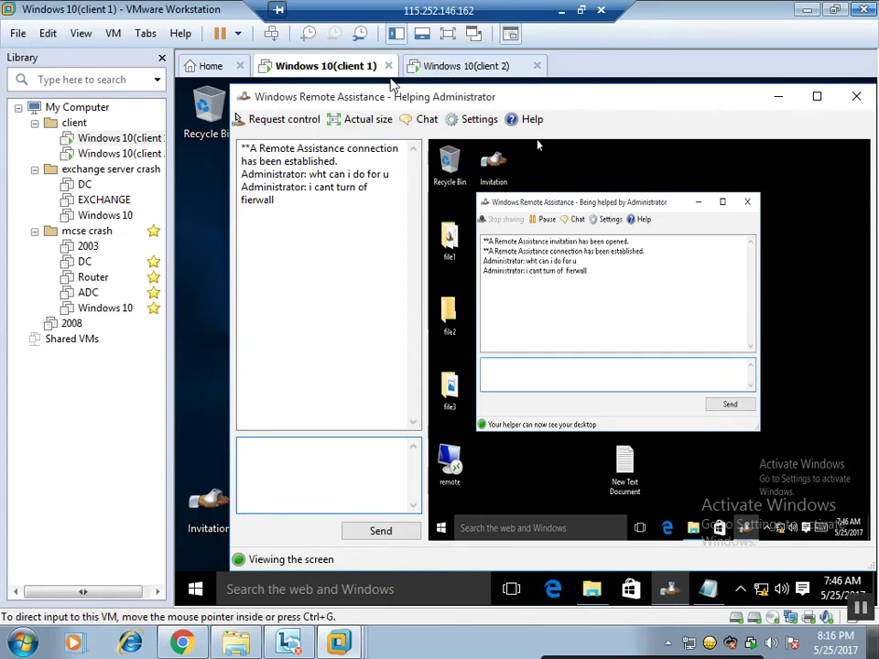
Step: Open the Start menu on client 2 and view the shared desktop from client 1
{"action": "left_click", "coordinate": [462, 66]}
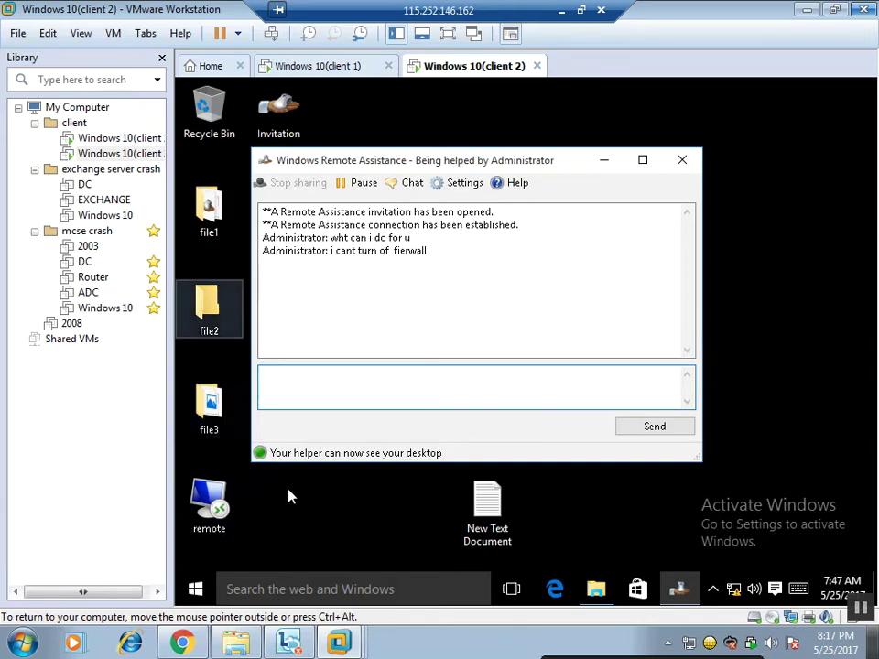
{"action": "left_click", "coordinate": [194, 591]}
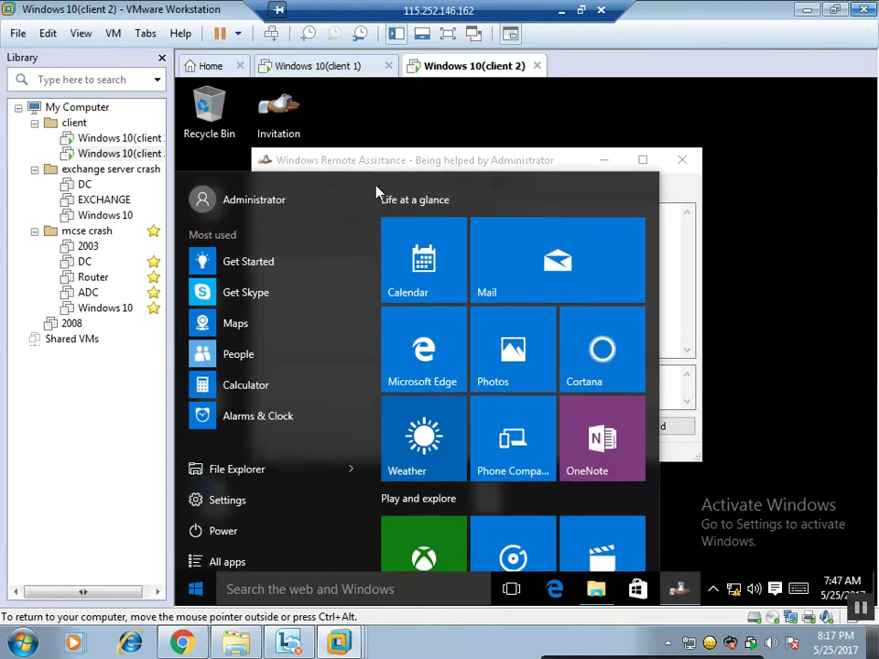
{"action": "left_click", "coordinate": [320, 68]}
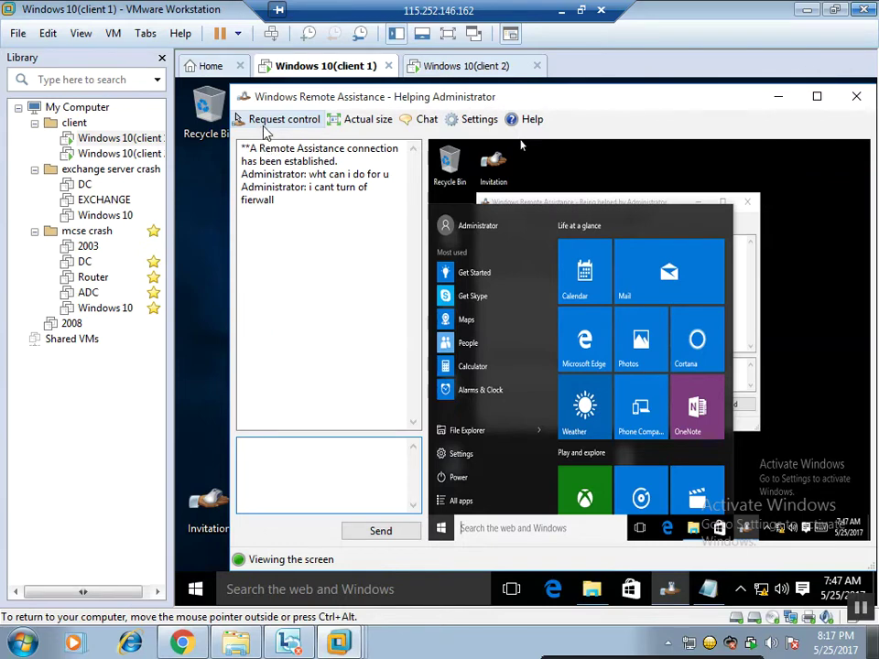
Step: Request control of client 2's desktop from client 1, then grant the control request on client 2
{"action": "left_click", "coordinate": [268, 128]}
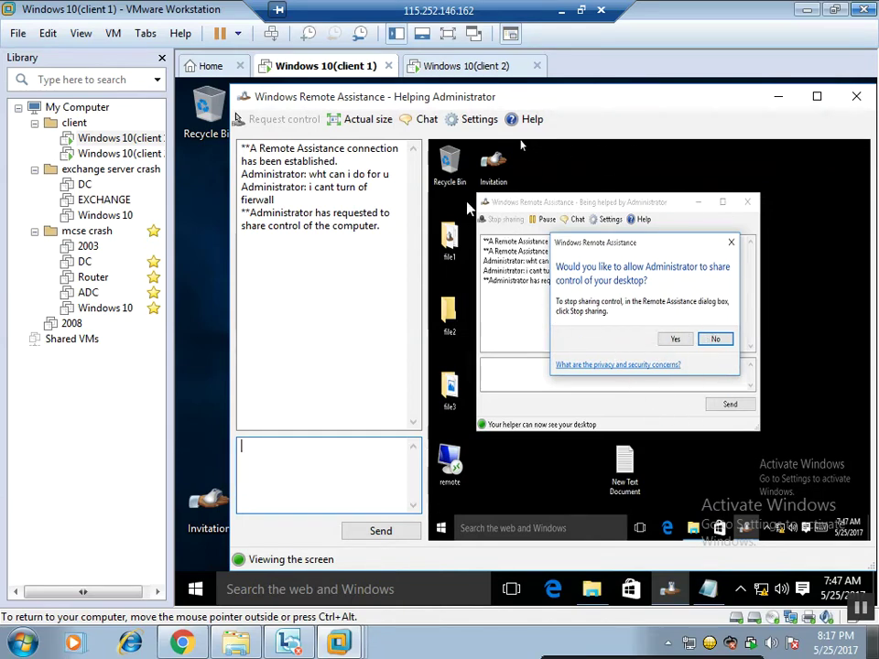
{"action": "left_click", "coordinate": [462, 68]}
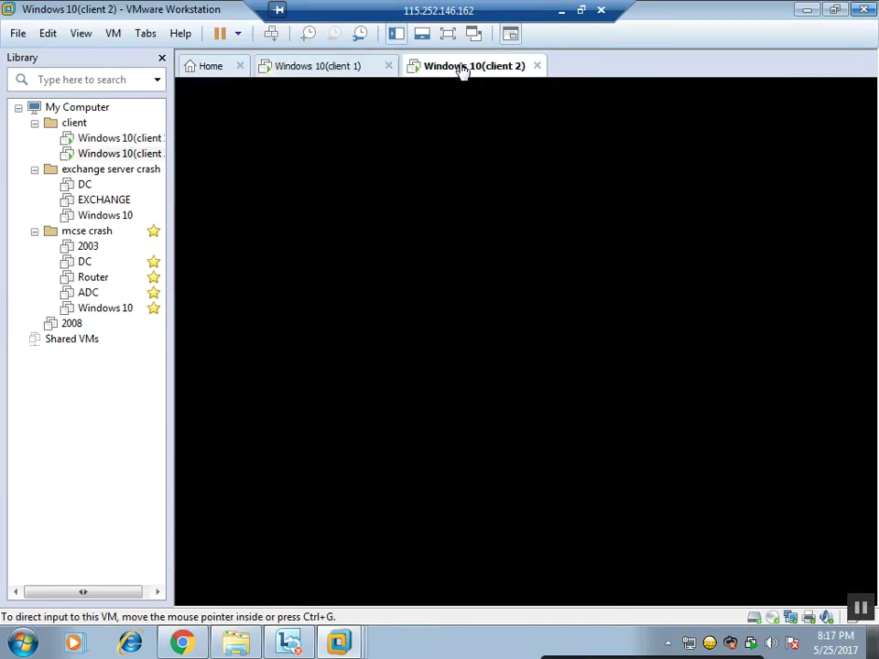
{"action": "left_click", "coordinate": [564, 341]}
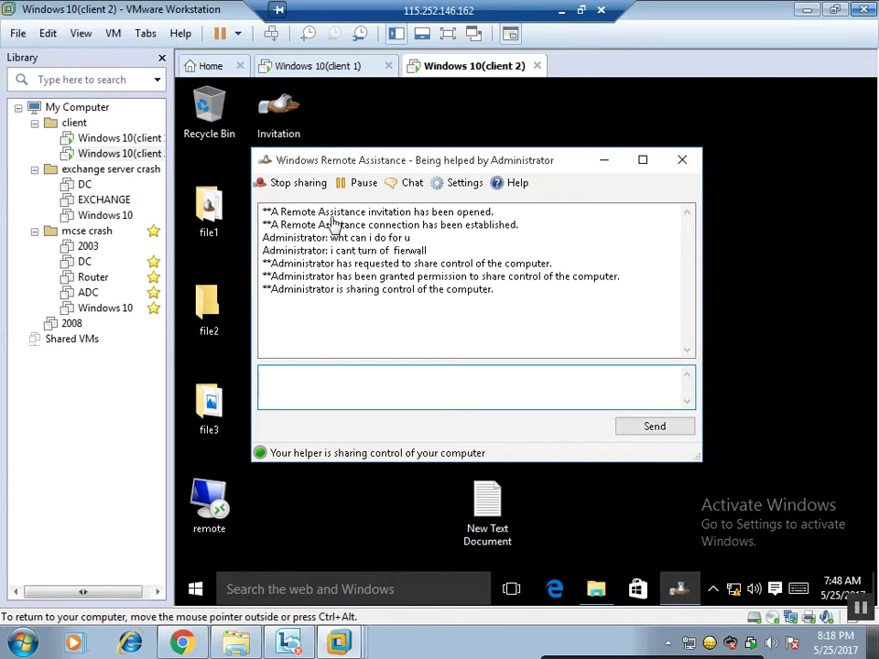
Step: From client 1's shared view, minimise the Remote Assistance window on client 2's desktop, and open and close its Start menu
{"action": "left_click", "coordinate": [325, 67]}
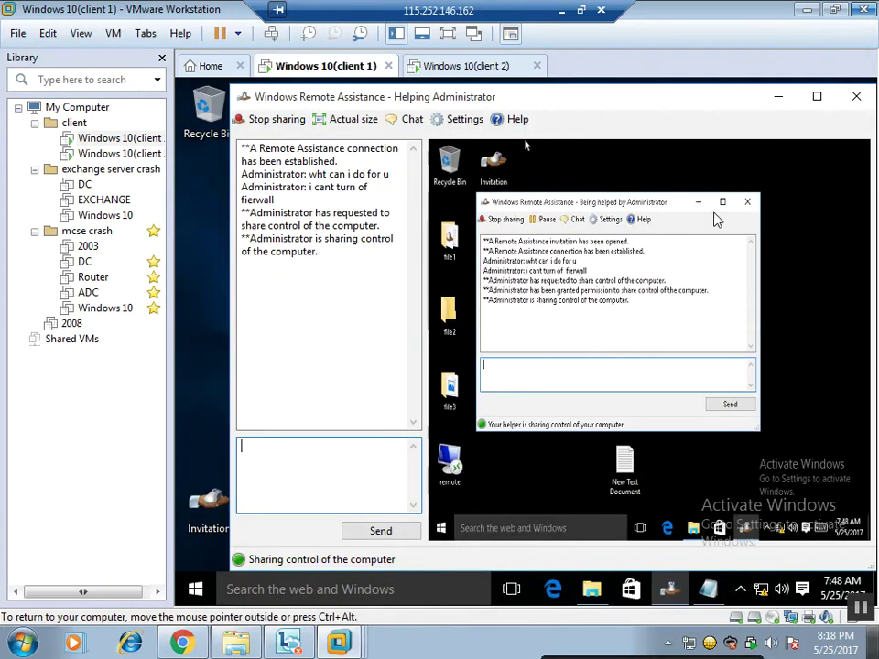
{"action": "left_click", "coordinate": [697, 203]}
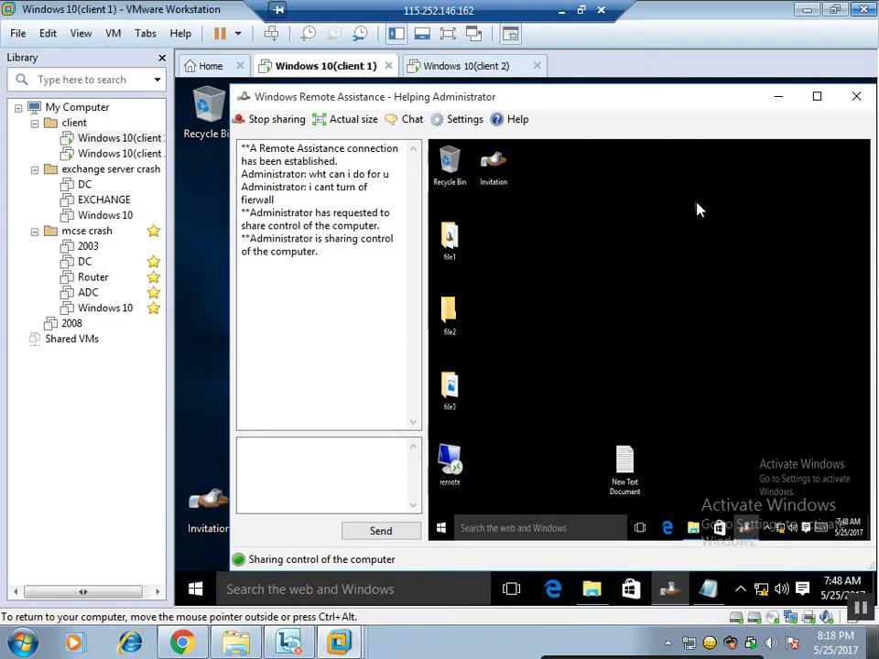
{"action": "left_click", "coordinate": [442, 531]}
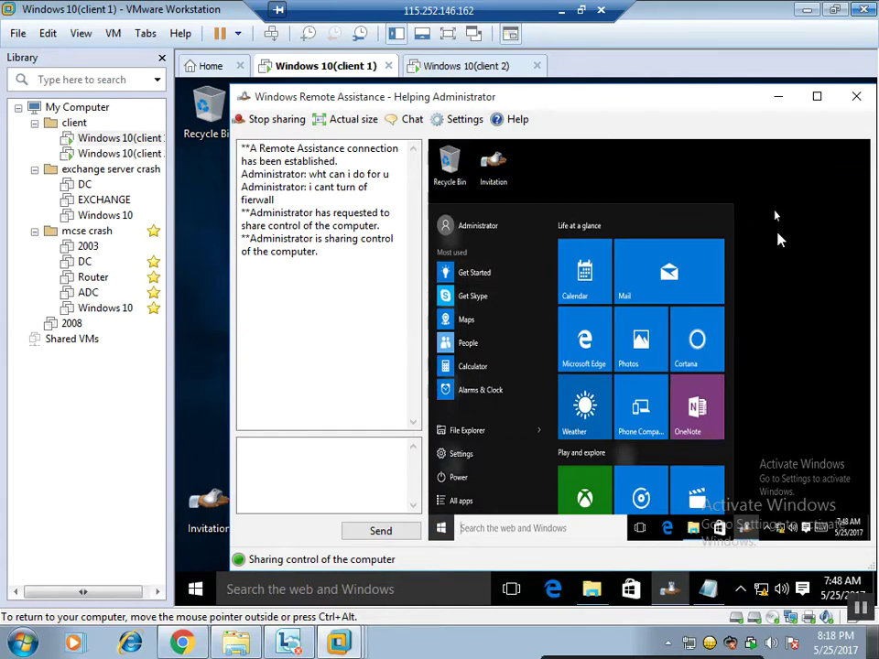
{"action": "left_click", "coordinate": [442, 528]}
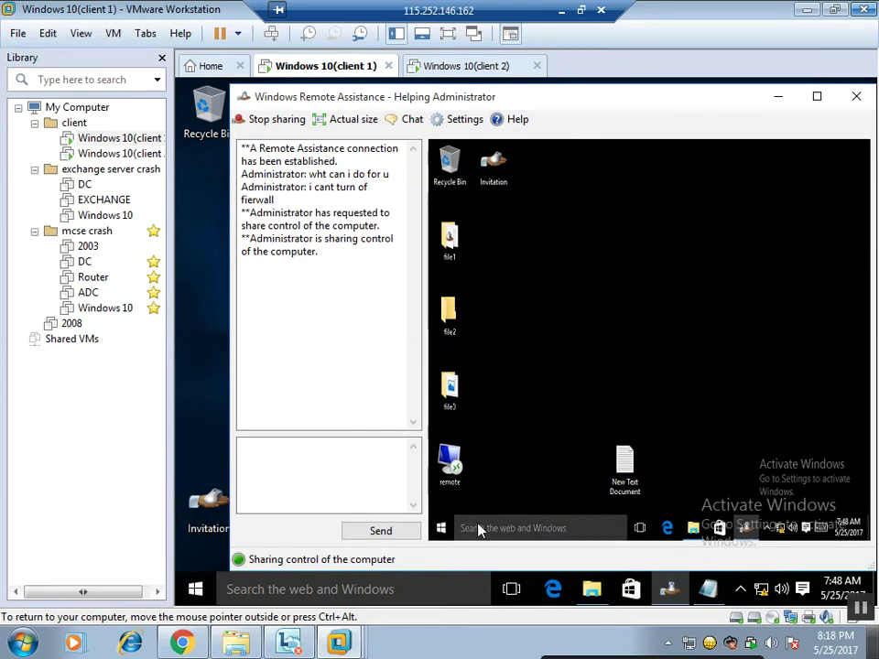
Step: Search client 2 for "control" through the shared desktop and open the Set up USB game controllers result
{"action": "left_click", "coordinate": [477, 529]}
{"action": "type", "text": "c"}
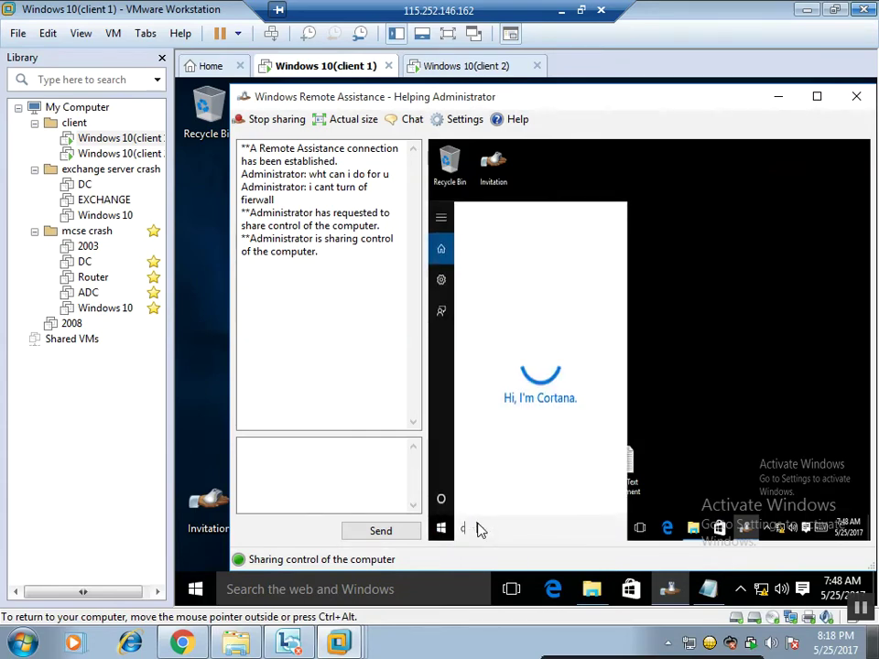
{"action": "type", "text": "ontrol"}
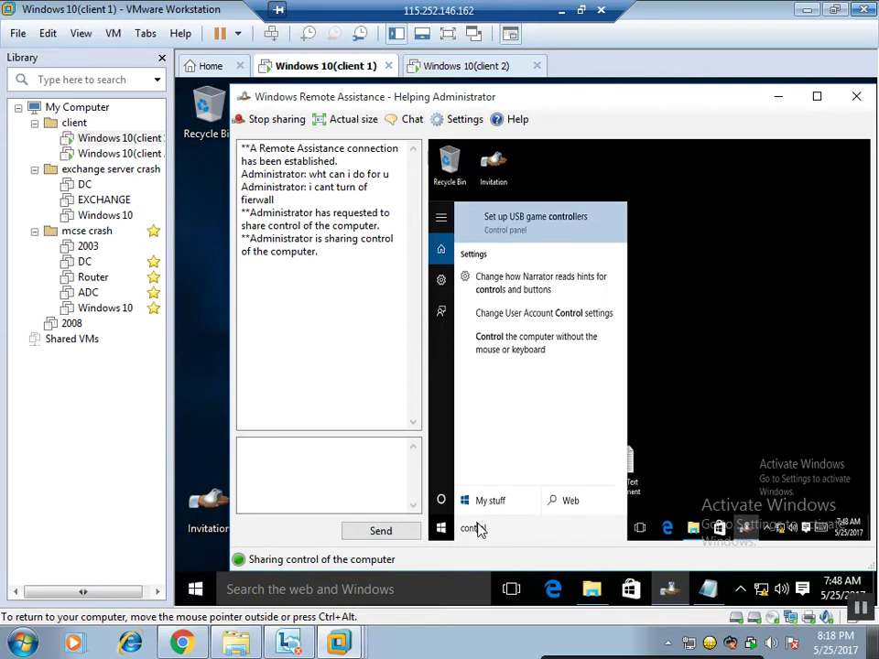
{"action": "key", "text": "Return"}
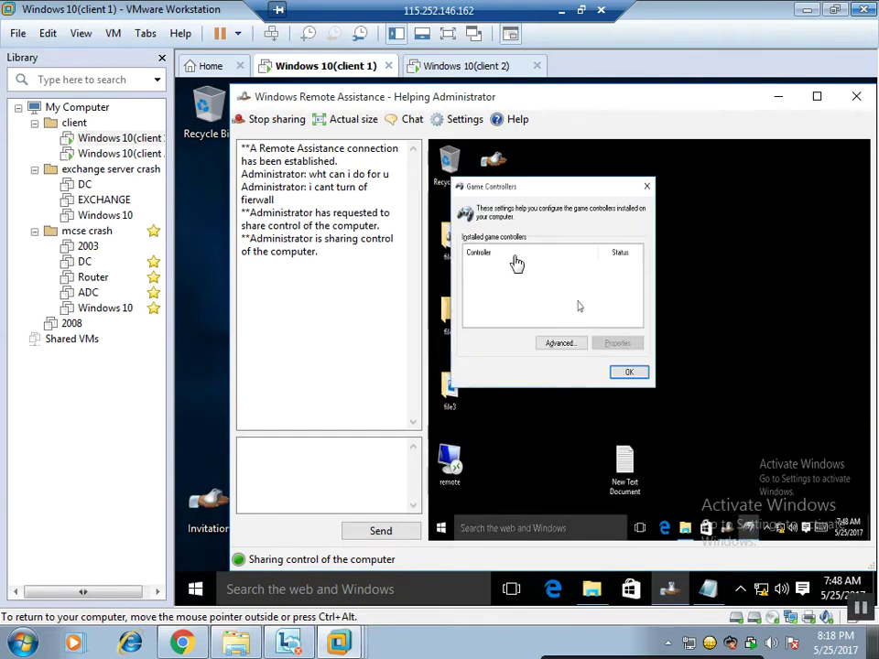
Step: Compare the Game Controllers dialog on client 2 with the shared view on client 1
{"action": "left_click", "coordinate": [464, 69]}
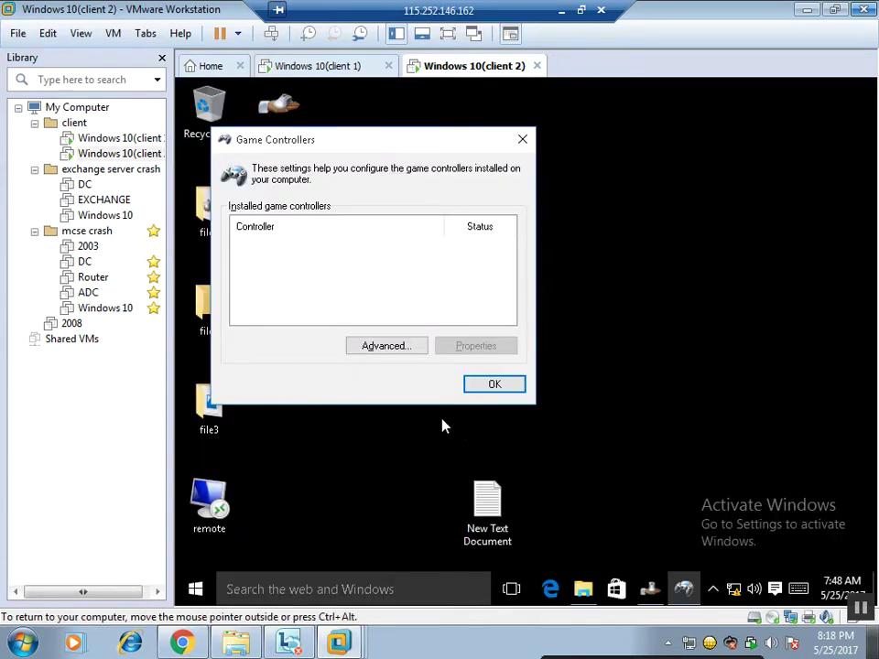
{"action": "left_click", "coordinate": [306, 66]}
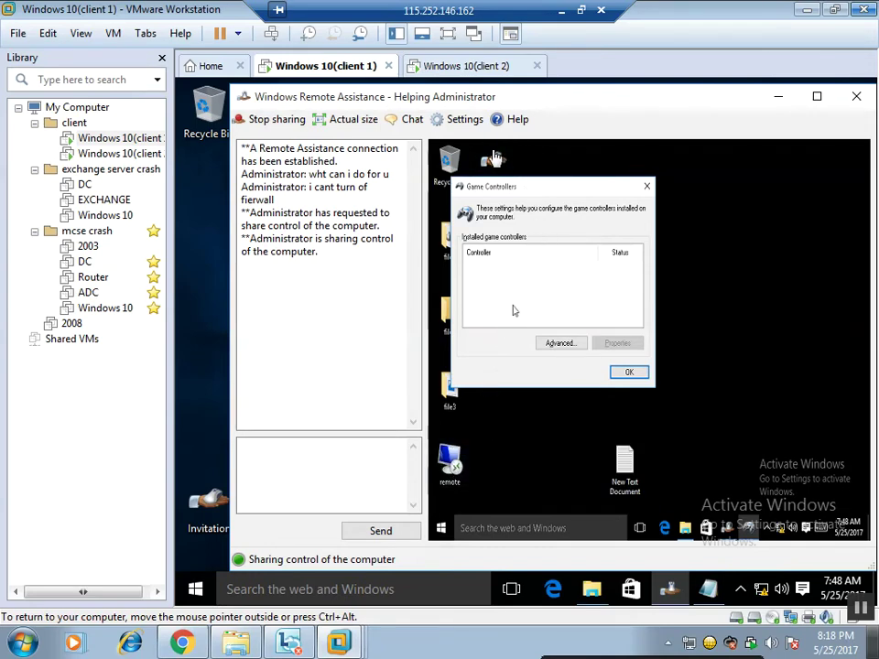
{"action": "left_click", "coordinate": [467, 68]}
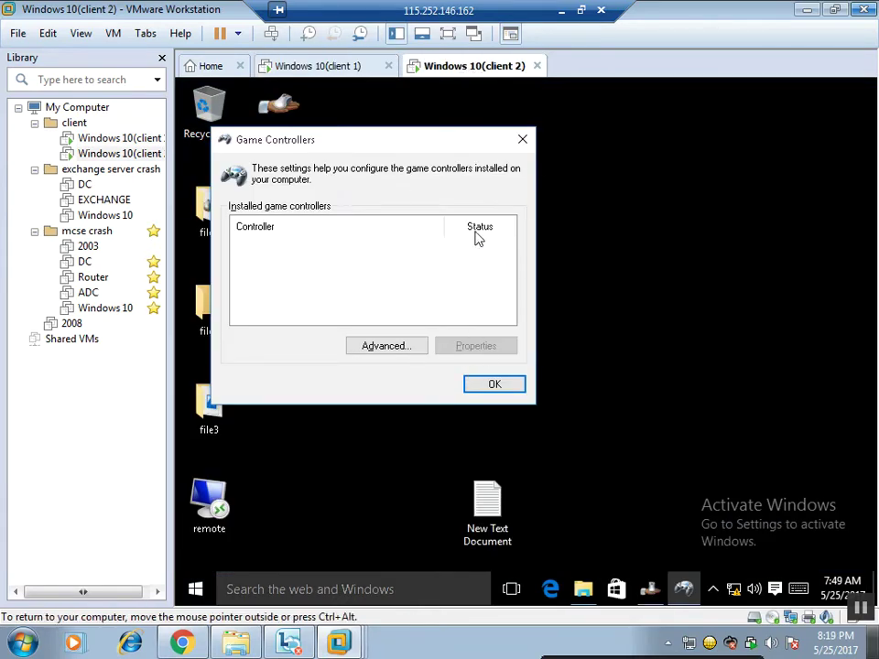
Step: View the Remote Assistance settings on client 2 and leave them without making changes
{"action": "left_click", "coordinate": [652, 590]}
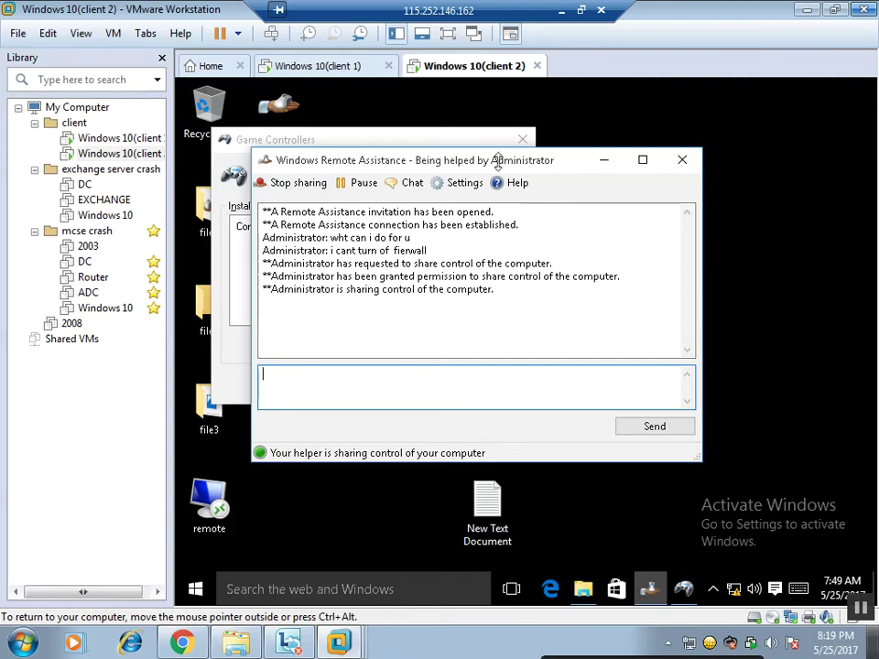
{"action": "left_click", "coordinate": [464, 185]}
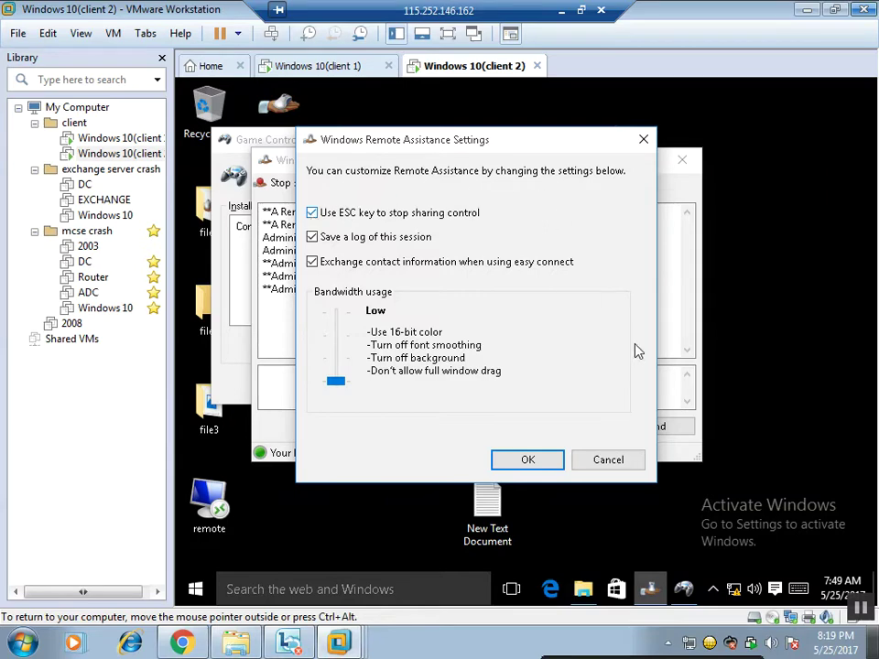
{"action": "left_click", "coordinate": [602, 462]}
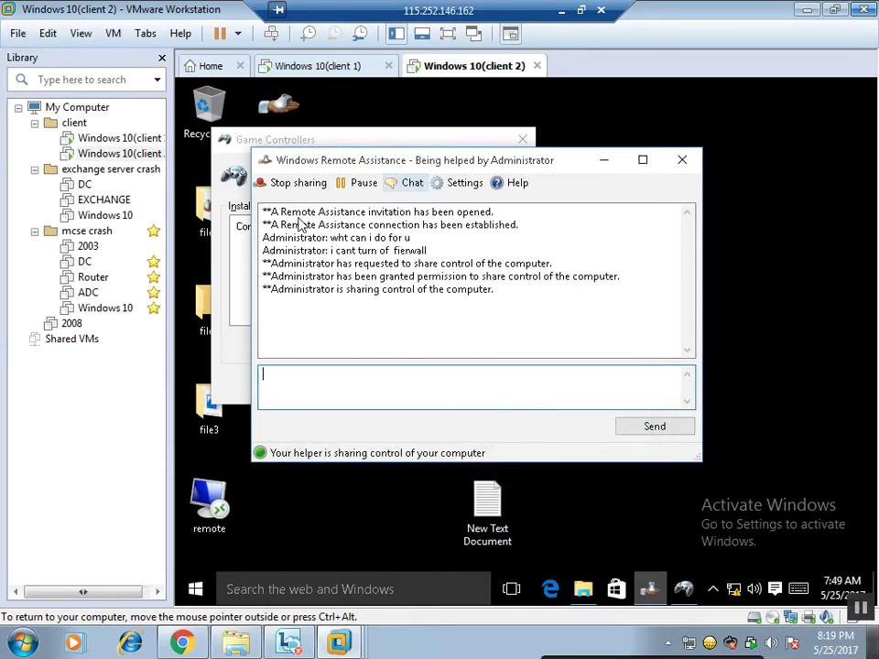
Step: Stop sharing control from client 2, then end the session by closing Remote Assistance on client 1
{"action": "left_click", "coordinate": [294, 185]}
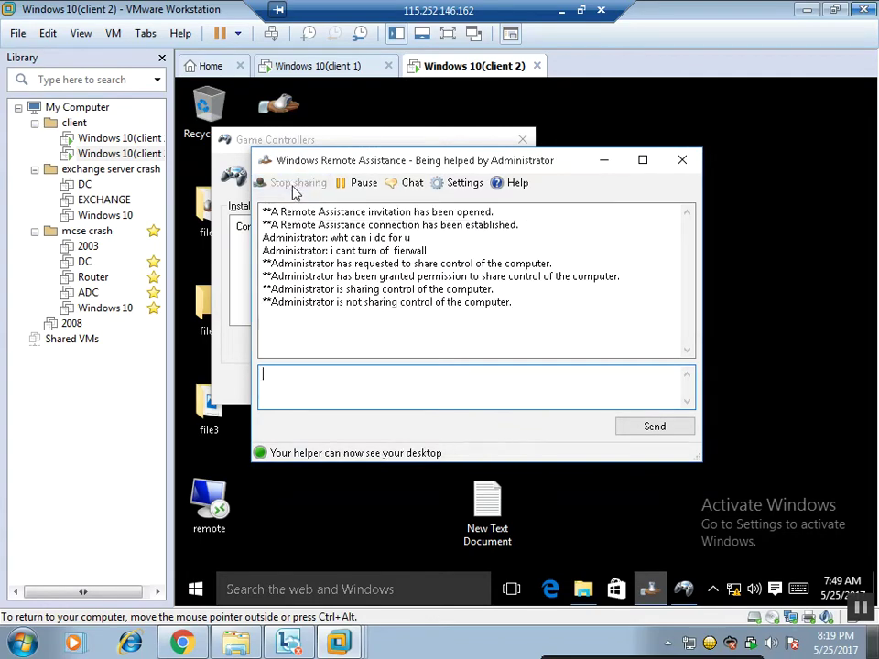
{"action": "left_click", "coordinate": [318, 70]}
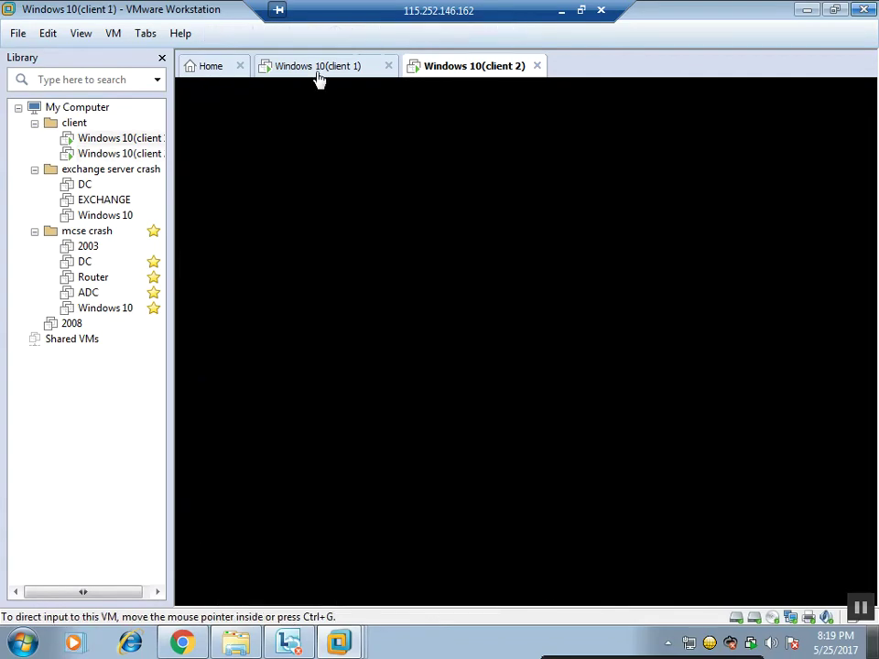
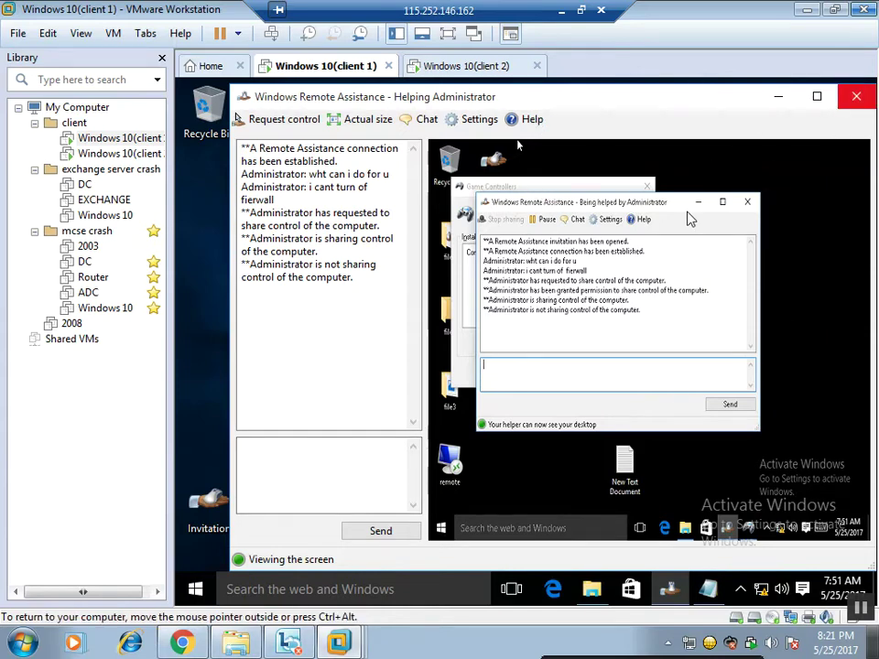
{"action": "left_click", "coordinate": [853, 98]}
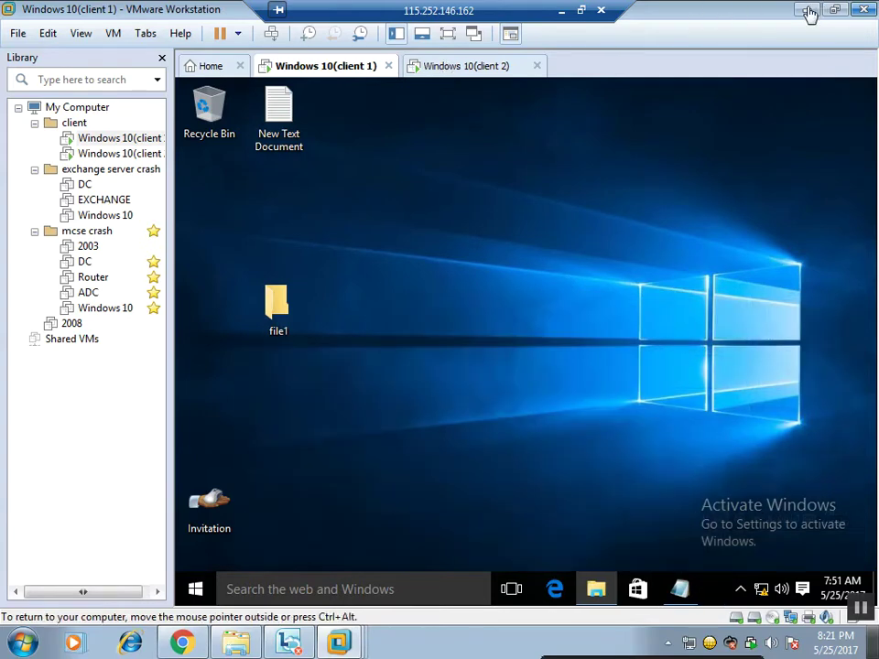
Step: Close the Remote Assistance window and the Game Controllers dialog on Windows 10(client 2)
{"action": "left_click", "coordinate": [499, 65]}
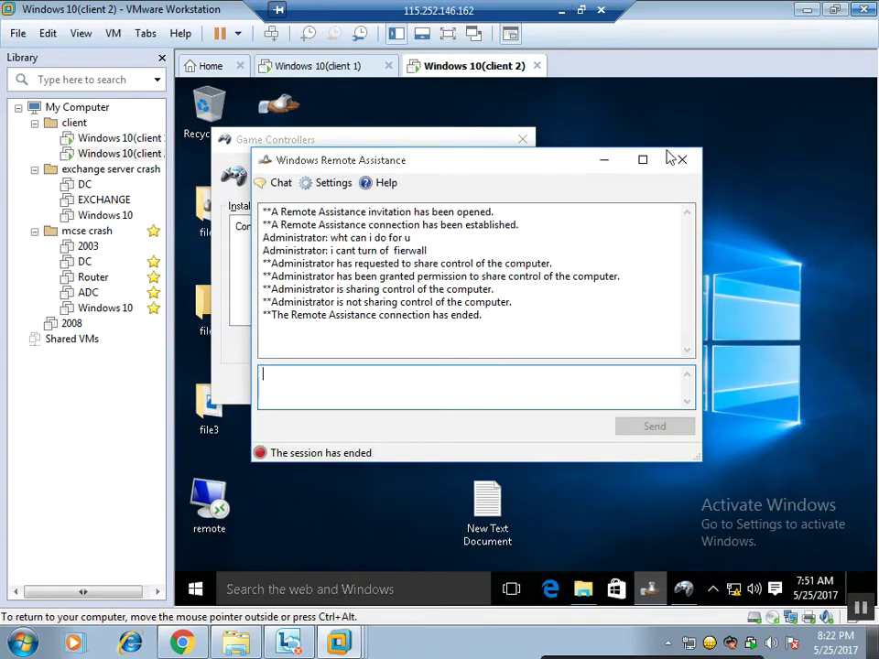
{"action": "left_click", "coordinate": [683, 163]}
{"action": "left_click", "coordinate": [523, 140]}
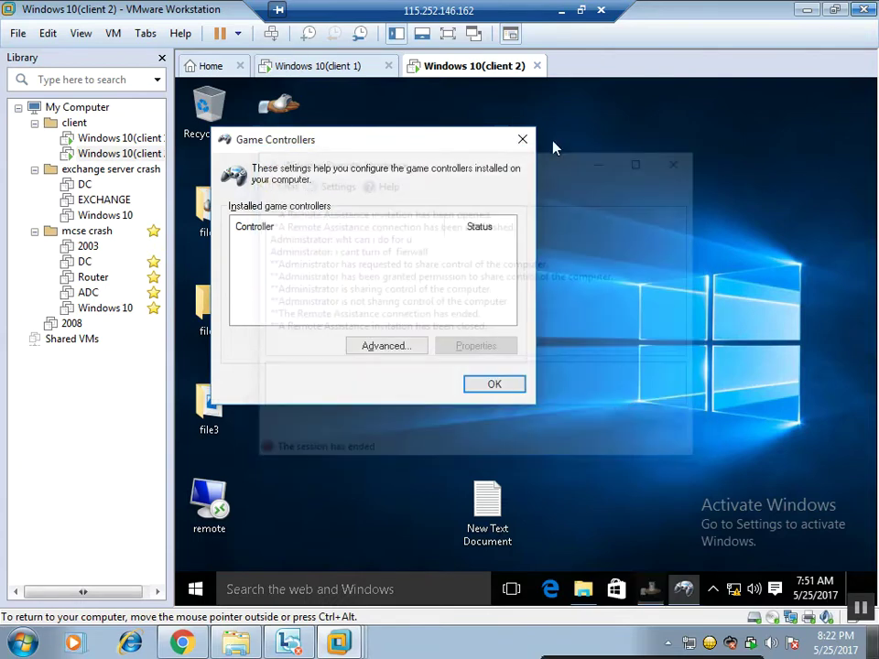
Step: Minimise the remote session, switch to the open Notepad notes and insert three blank lines above the "remote assistance" heading
{"action": "left_click", "coordinate": [561, 10]}
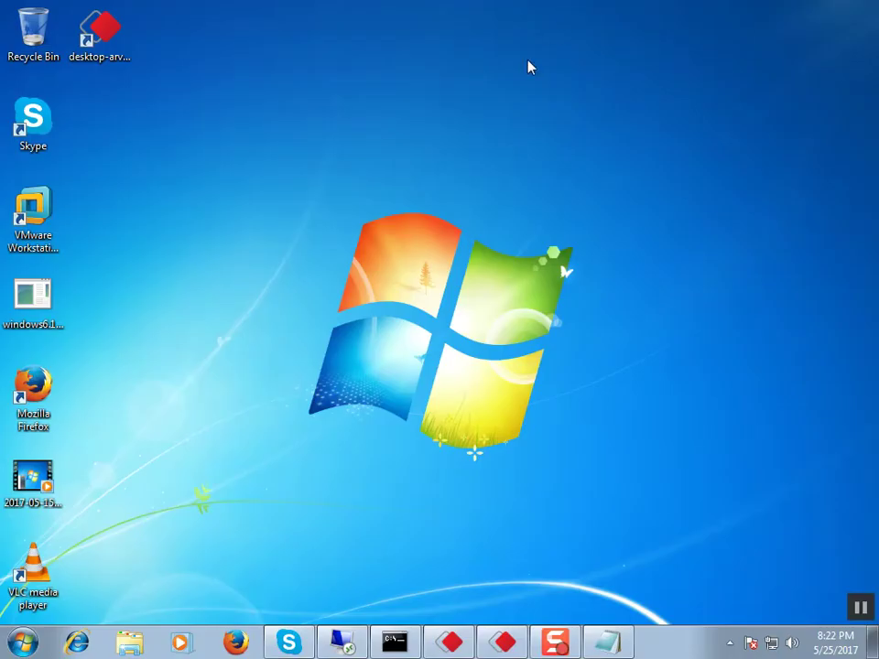
{"action": "left_click", "coordinate": [606, 642]}
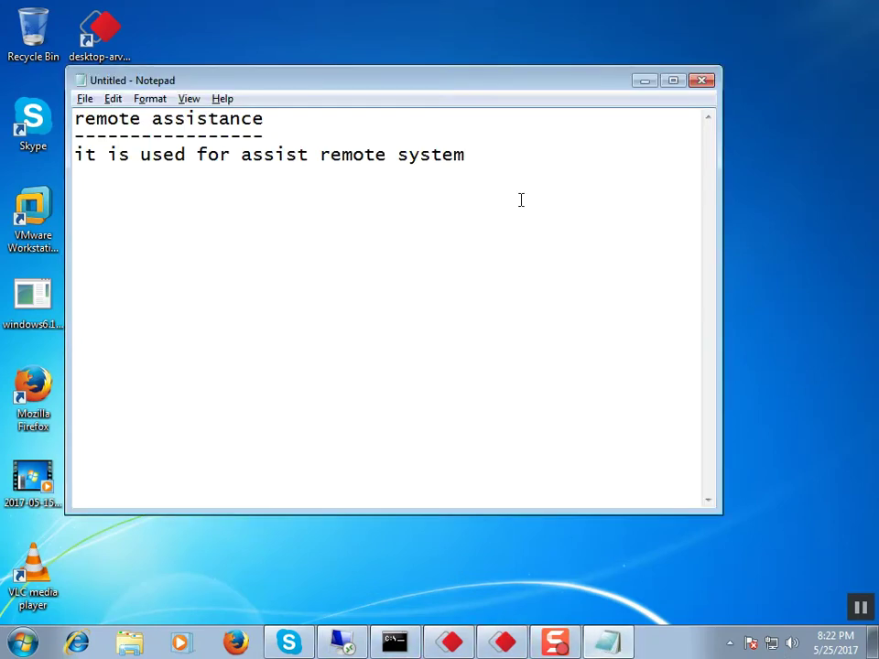
{"action": "key", "text": "Up"}
{"action": "key", "text": "Up"}
{"action": "key", "text": "Return"}
{"action": "key", "text": "BackSpace"}
{"action": "key", "text": "Left"}
{"action": "key", "text": "Left"}
{"action": "key", "text": "Left"}
{"action": "key", "text": "Left"}
{"action": "key", "text": "Left"}
{"action": "key", "text": "Left"}
{"action": "key", "text": "Left"}
{"action": "key", "text": "Left"}
{"action": "key", "text": "Left"}
{"action": "key", "text": "Left"}
{"action": "key", "text": "Left"}
{"action": "key", "text": "Left"}
{"action": "key", "text": "Left"}
{"action": "key", "text": "Left"}
{"action": "key", "text": "Left"}
{"action": "key", "text": "Left"}
{"action": "key", "text": "Return"}
{"action": "key", "text": "Return"}
{"action": "key", "text": "Return"}
{"action": "key", "text": "Up"}
{"action": "key", "text": "Up"}
{"action": "key", "text": "Up"}
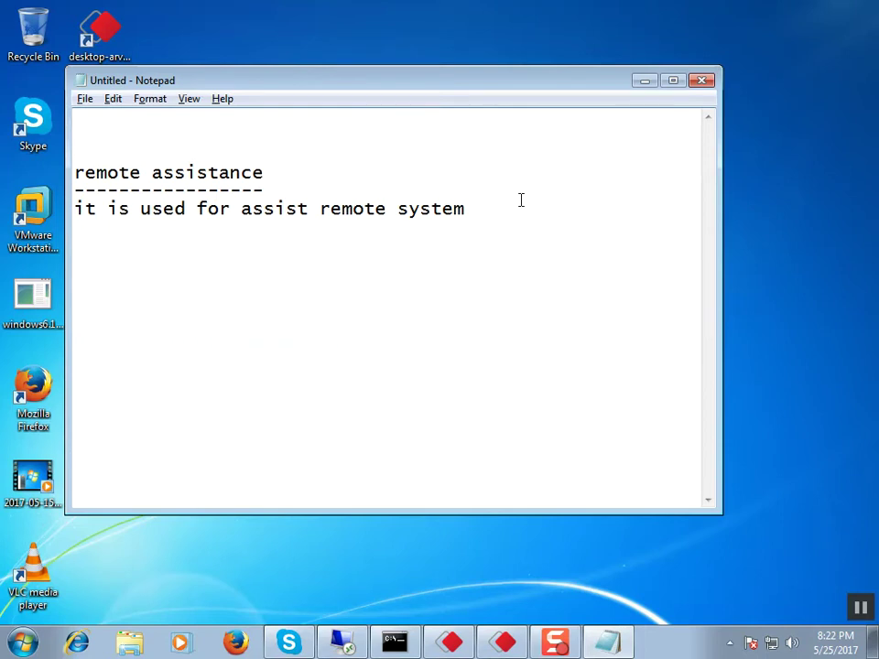
Step: Add a "remote desktop" heading underlined with dashes at the start of the notes, with "rdp" beneath it
{"action": "type", "text": "remote de"}
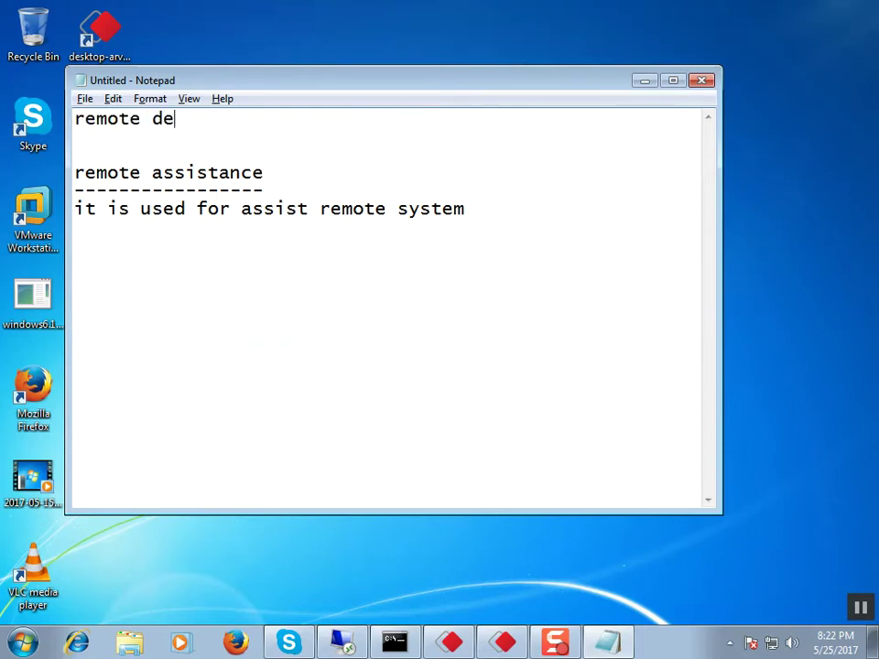
{"action": "type", "text": "sktop"}
{"action": "key", "text": "Return"}
{"action": "type", "text": "--------------"}
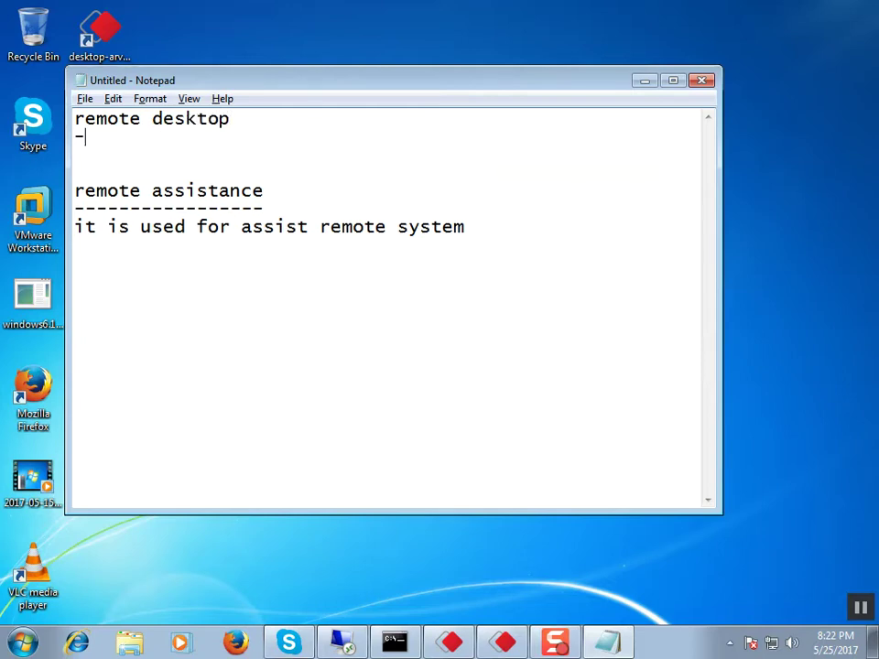
{"action": "key", "text": "Down"}
{"action": "type", "text": "rdp"}
Step: Add a "telnet" heading underlined with dashes below the remote assistance notes
{"action": "key", "text": "Down"}
{"action": "key", "text": "Down"}
{"action": "key", "text": "Down"}
{"action": "key", "text": "Down"}
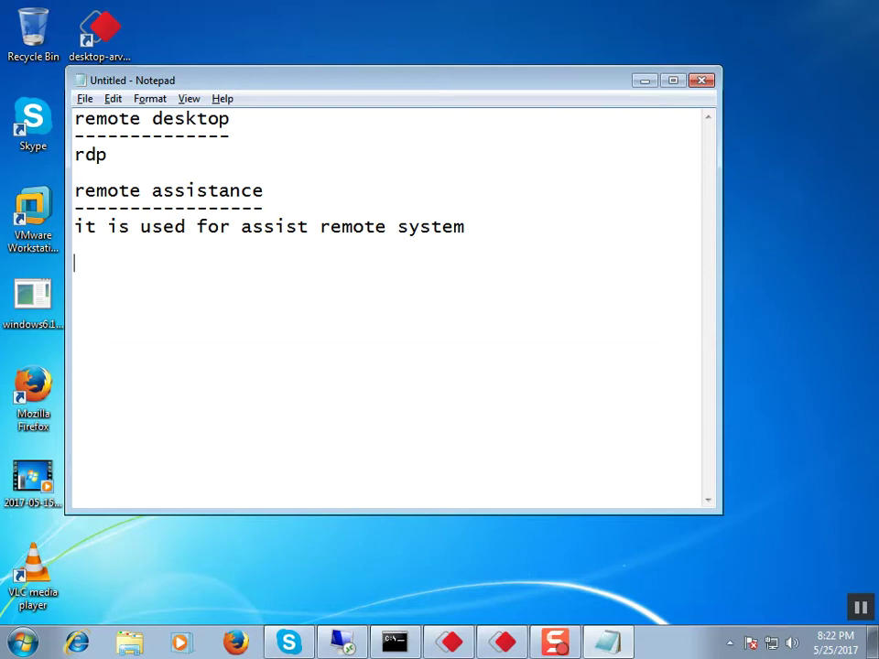
{"action": "type", "text": "telnet"}
{"action": "key", "text": "Return"}
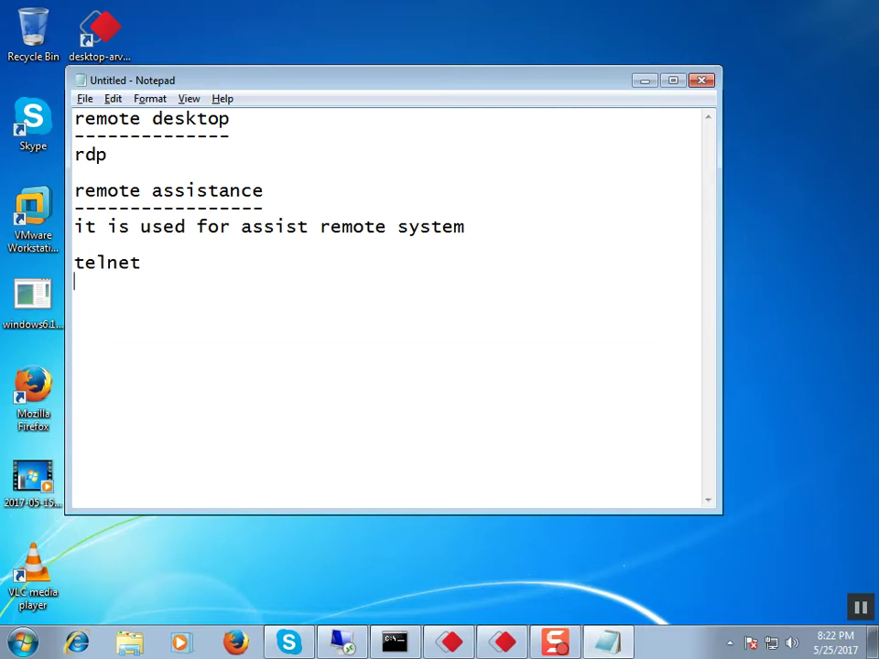
{"action": "type", "text": "------"}
{"action": "key", "text": "Return"}
{"action": "key", "text": "Return"}
Step: Write "it is used to remotly contact the remote system.but" under the telnet heading
{"action": "type", "text": "it ia"}
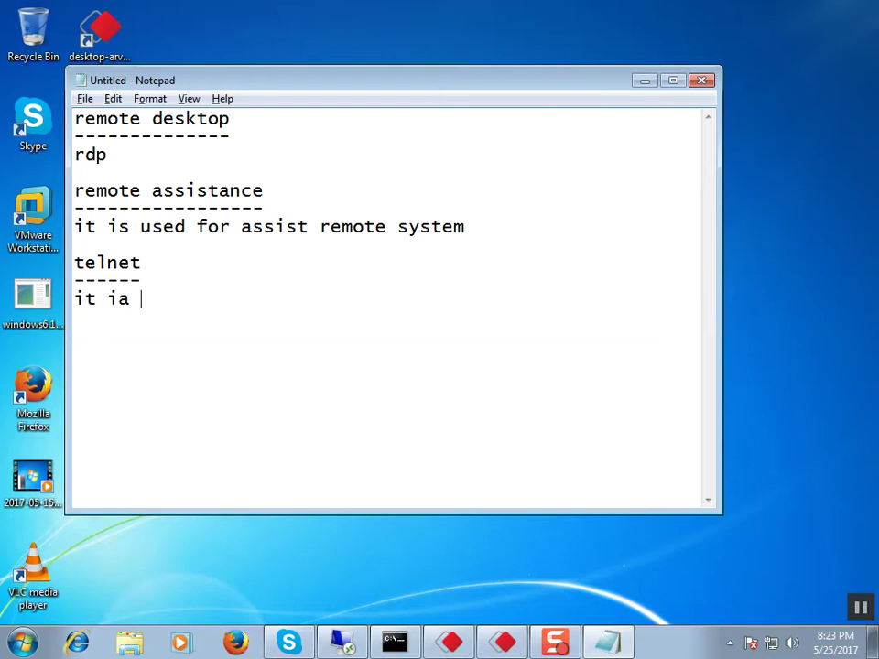
{"action": "key", "text": "BackSpace"}
{"action": "key", "text": "BackSpace"}
{"action": "key", "text": "BackSpace"}
{"action": "type", "text": "is used for"}
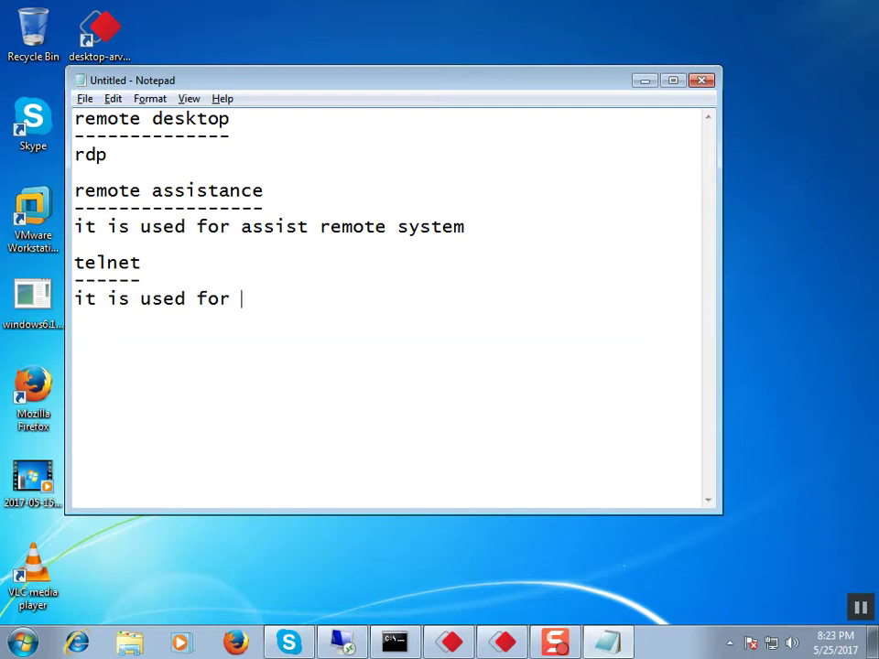
{"action": "key", "text": "BackSpace"}
{"action": "key", "text": "BackSpace"}
{"action": "key", "text": "BackSpace"}
{"action": "key", "text": "BackSpace"}
{"action": "type", "text": "to remotly "}
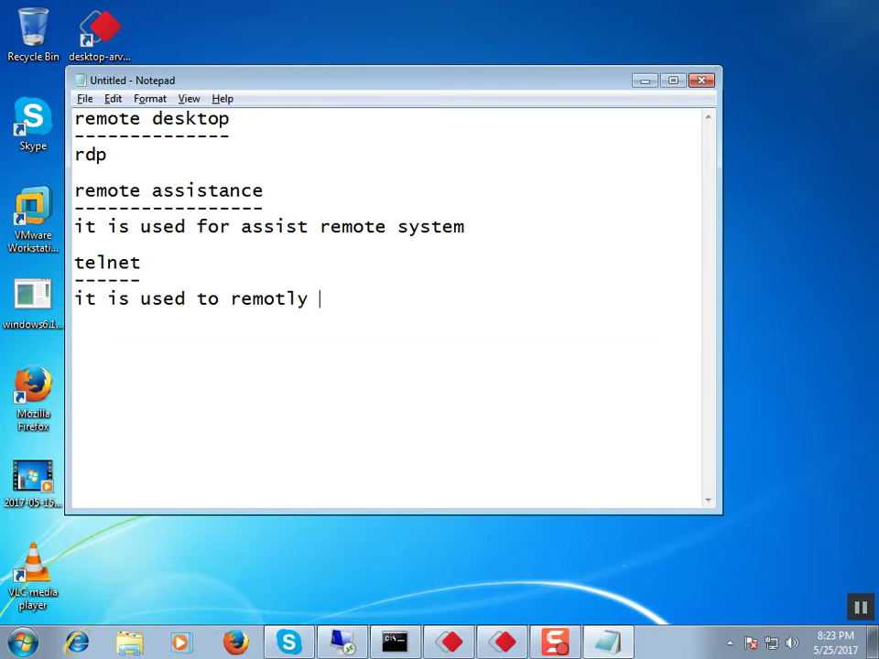
{"action": "type", "text": "contac"}
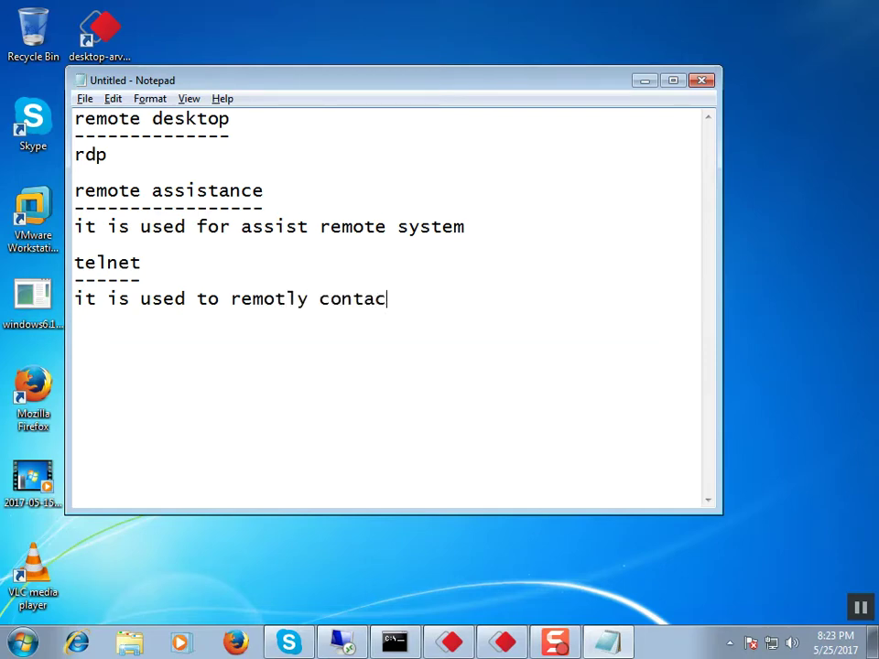
{"action": "type", "text": "t another"}
{"action": "key", "text": "BackSpace"}
{"action": "key", "text": "BackSpace"}
{"action": "key", "text": "BackSpace"}
{"action": "key", "text": "BackSpace"}
{"action": "key", "text": "BackSpace"}
{"action": "key", "text": "BackSpace"}
{"action": "key", "text": "BackSpace"}
{"action": "type", "text": "the remote "}
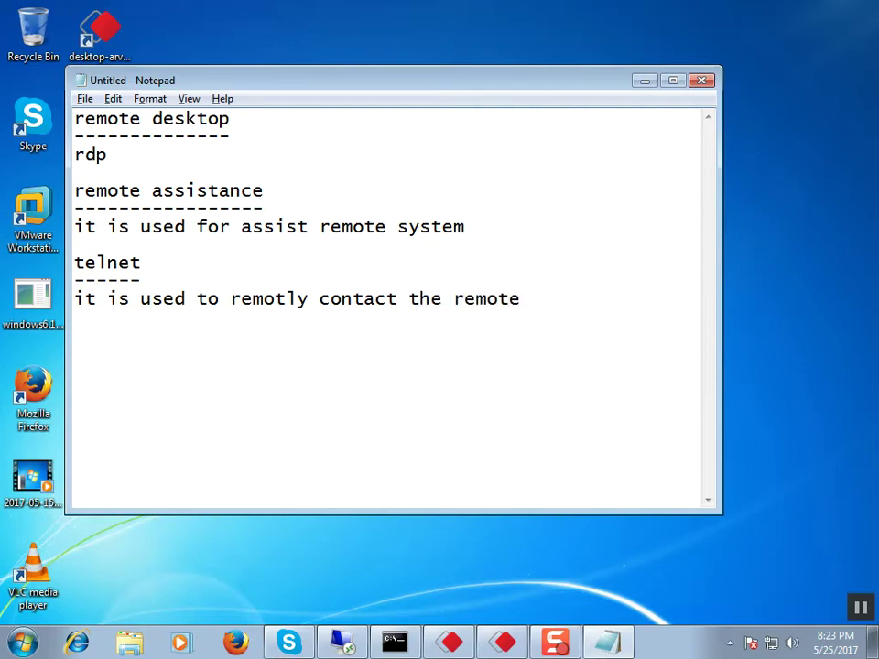
{"action": "type", "text": "system.but"}
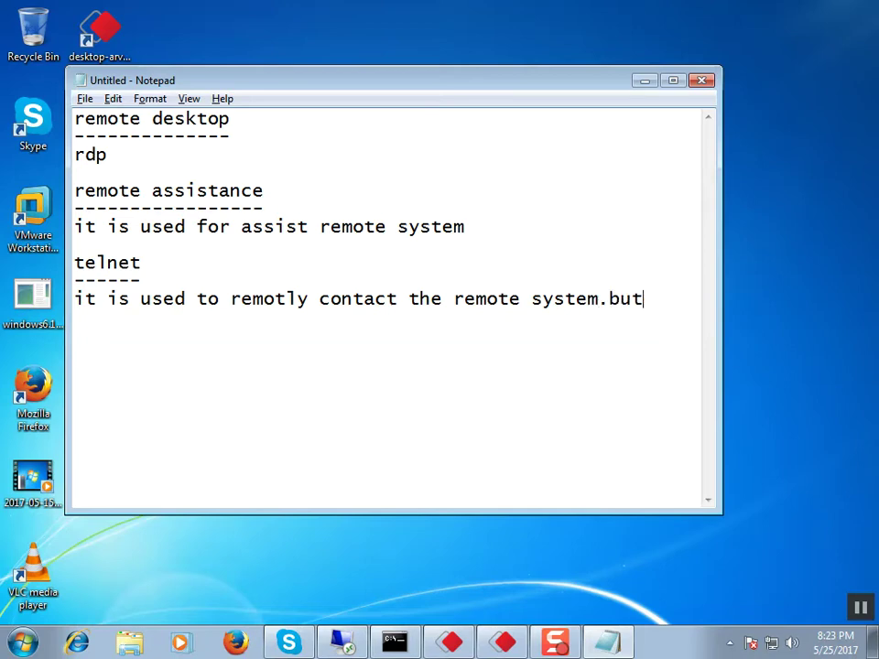
Step: Finish the telnet description with "it only possible to cmd" and minimise the notes
{"action": "type", "text": " it only poss"}
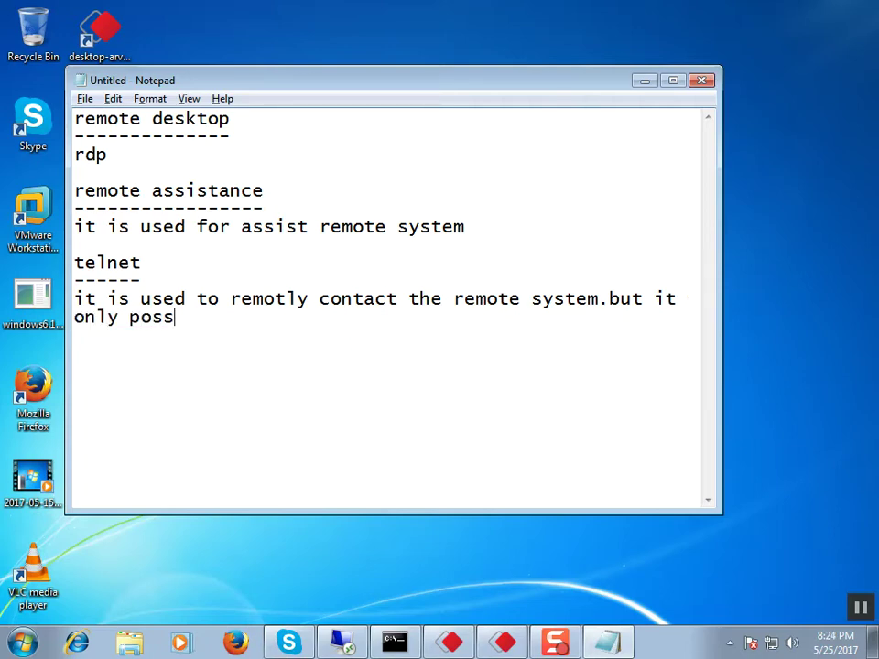
{"action": "type", "text": "ible to cmd"}
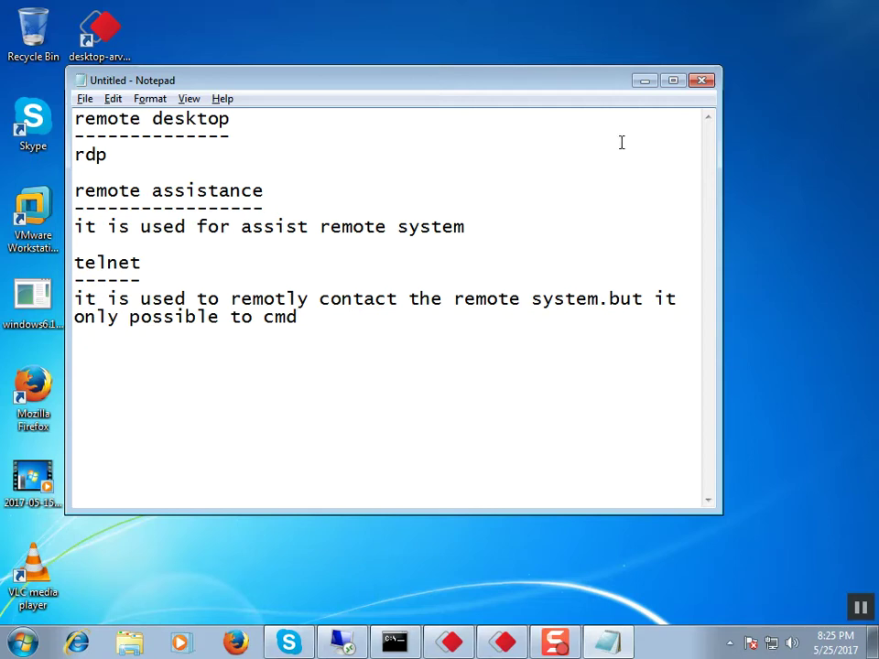
{"action": "left_click", "coordinate": [644, 80]}
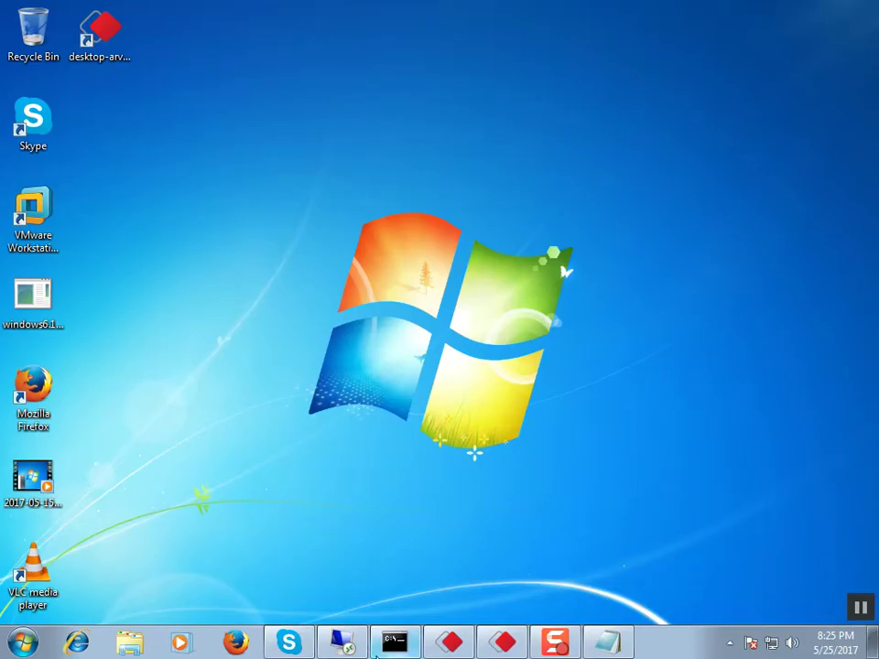
Step: In the remote VMware Workstation session, close the Game Controllers dialog on client 2 and switch to the Windows 10(client 1) machine
{"action": "left_click", "coordinate": [344, 641]}
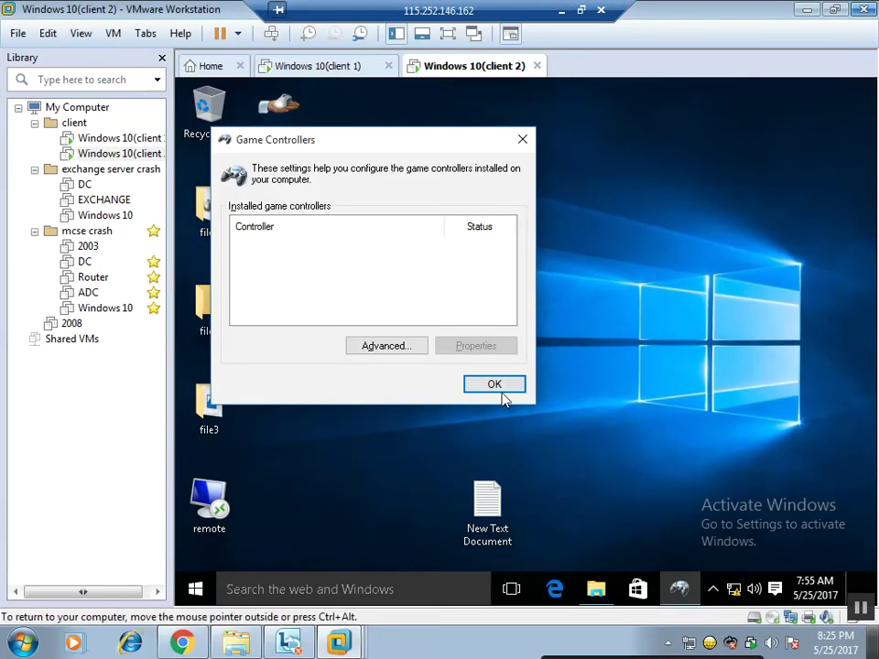
{"action": "left_click", "coordinate": [521, 137]}
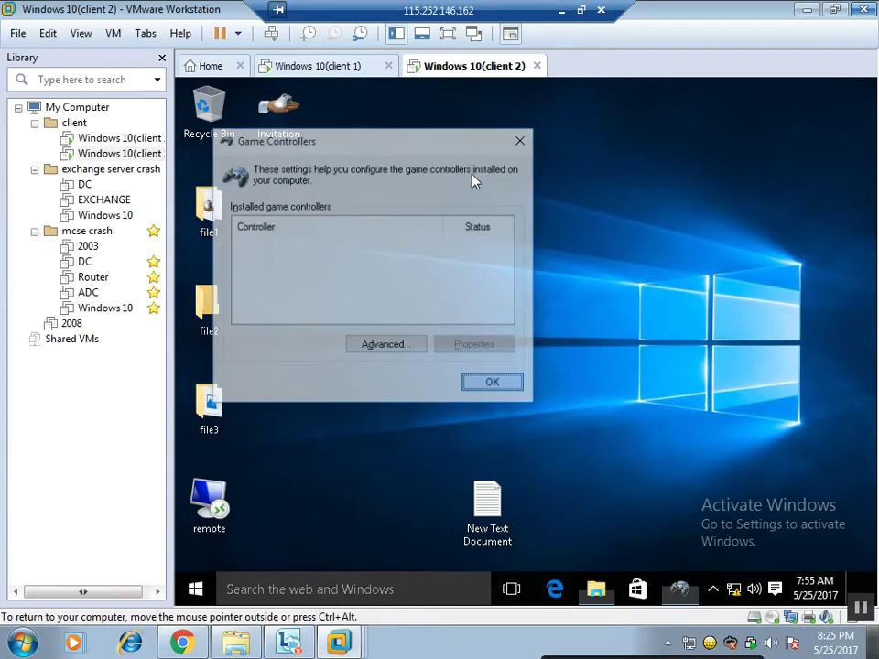
{"action": "left_click", "coordinate": [325, 66]}
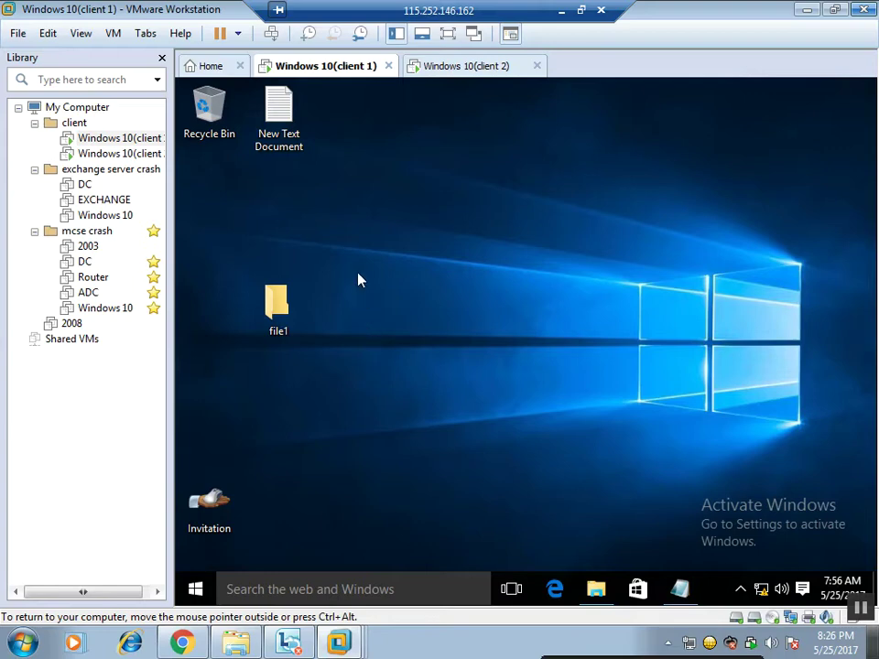
Step: Open Control Panel on client 1 with the Run command "control" and bring the lower Control Panel items into view
{"action": "key", "text": "super+r"}
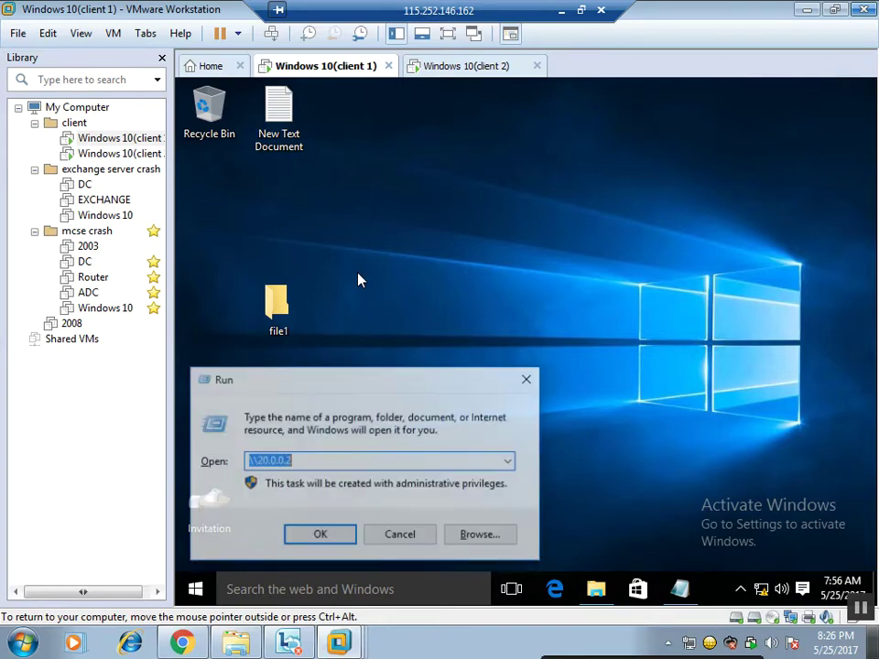
{"action": "type", "text": "copntrol"}
{"action": "key", "text": "BackSpace"}
{"action": "key", "text": "BackSpace"}
{"action": "key", "text": "BackSpace"}
{"action": "key", "text": "BackSpace"}
{"action": "key", "text": "BackSpace"}
{"action": "key", "text": "BackSpace"}
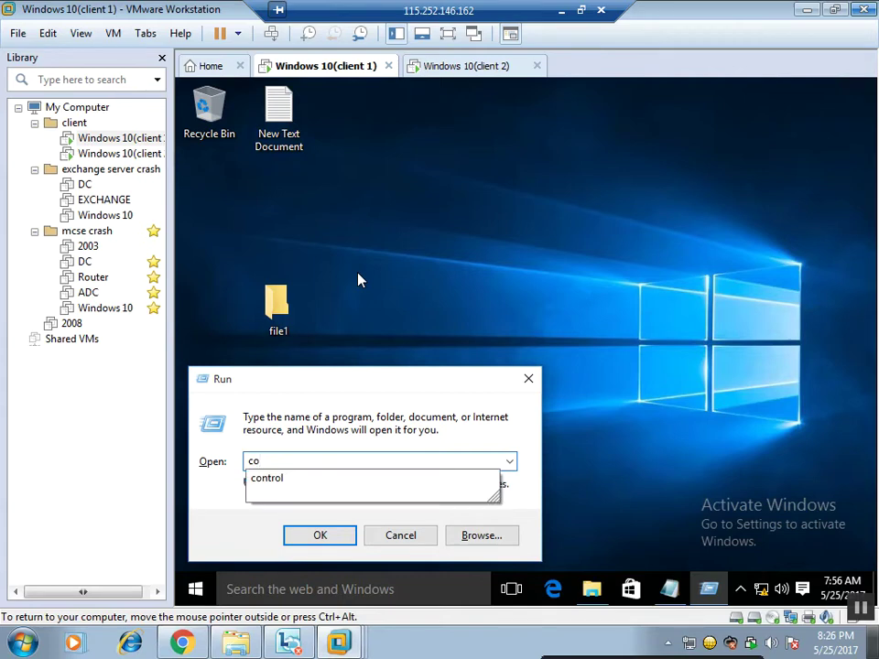
{"action": "key", "text": "Down"}
{"action": "key", "text": "Return"}
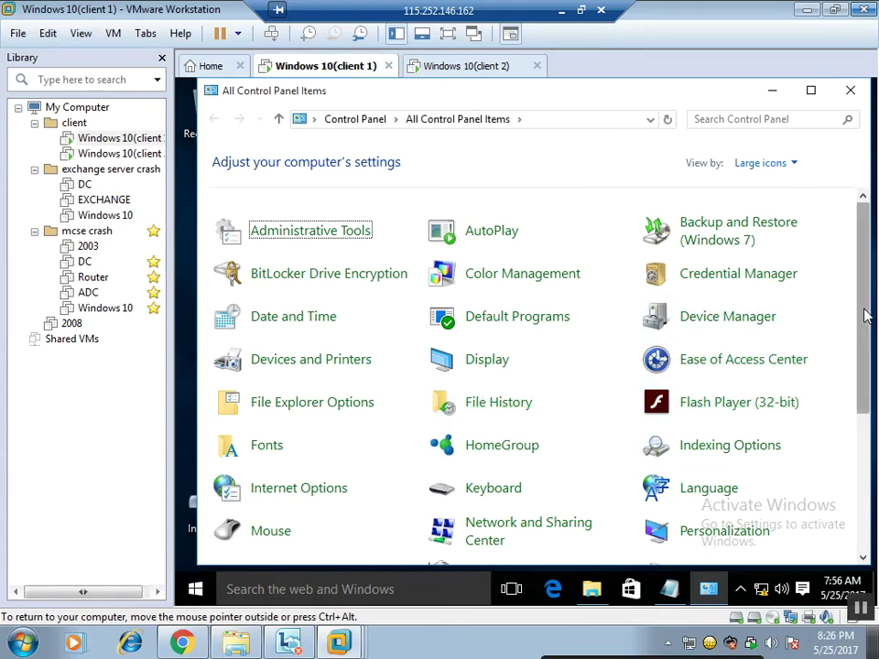
{"action": "left_click_drag", "start_coordinate": [861, 390], "coordinate": [860, 501]}
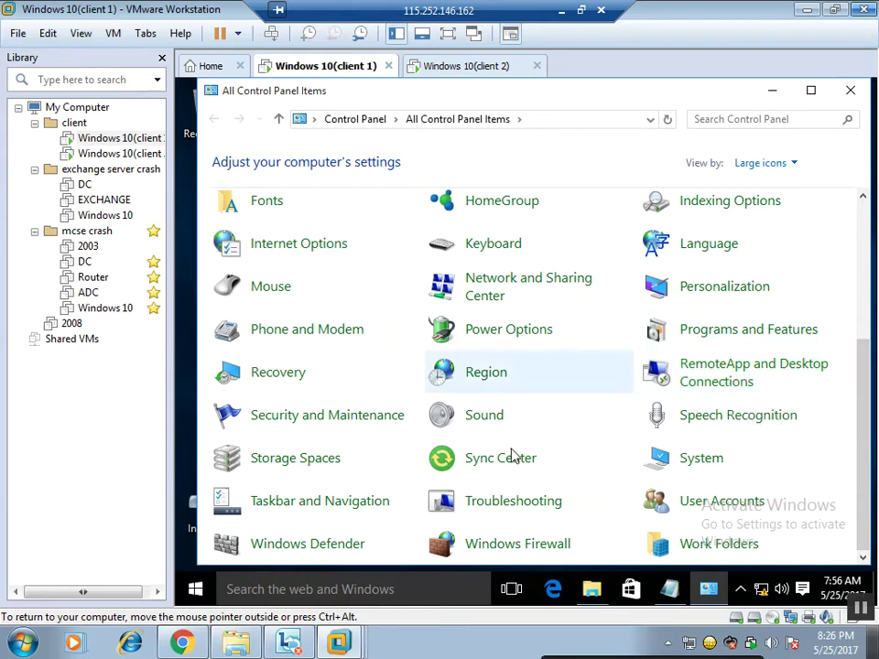
Step: Turn on the Telnet Client Windows feature on the Windows 10(client 1) machine through Programs and Features
{"action": "left_click", "coordinate": [742, 340]}
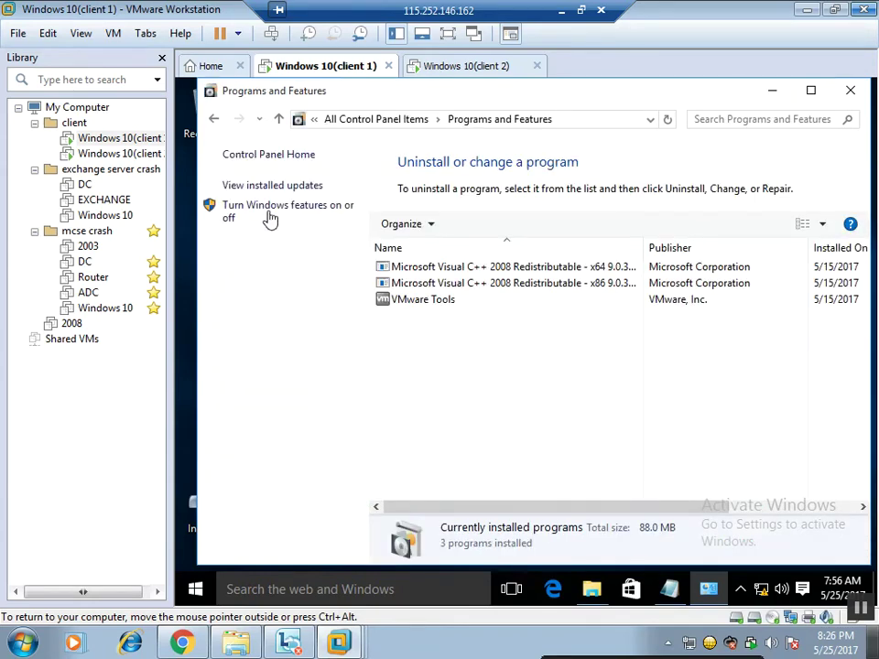
{"action": "left_click", "coordinate": [270, 213]}
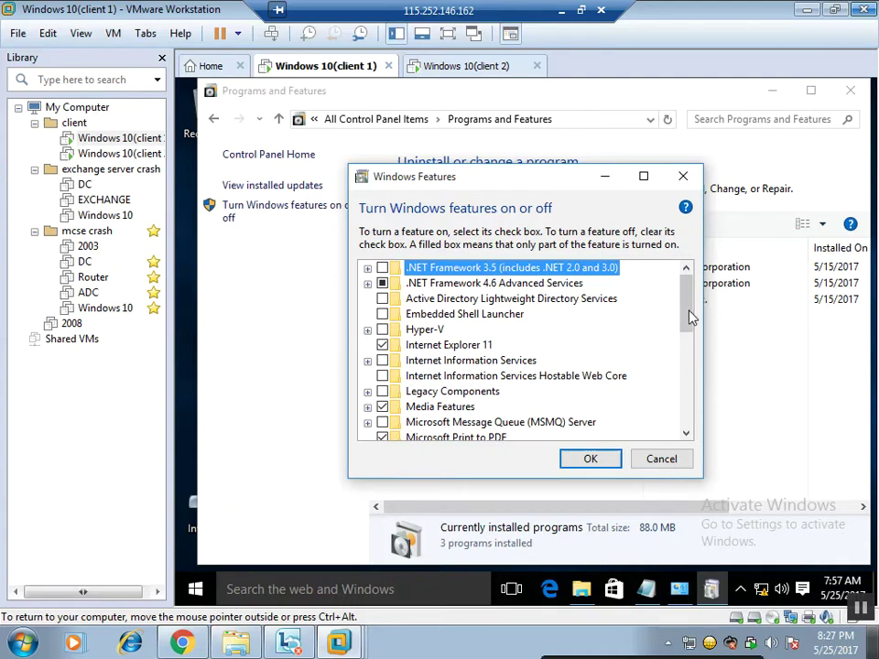
{"action": "left_click_drag", "start_coordinate": [690, 319], "coordinate": [682, 364]}
{"action": "scroll", "coordinate": [486, 403], "scroll_direction": "down", "scroll_amount": 3}
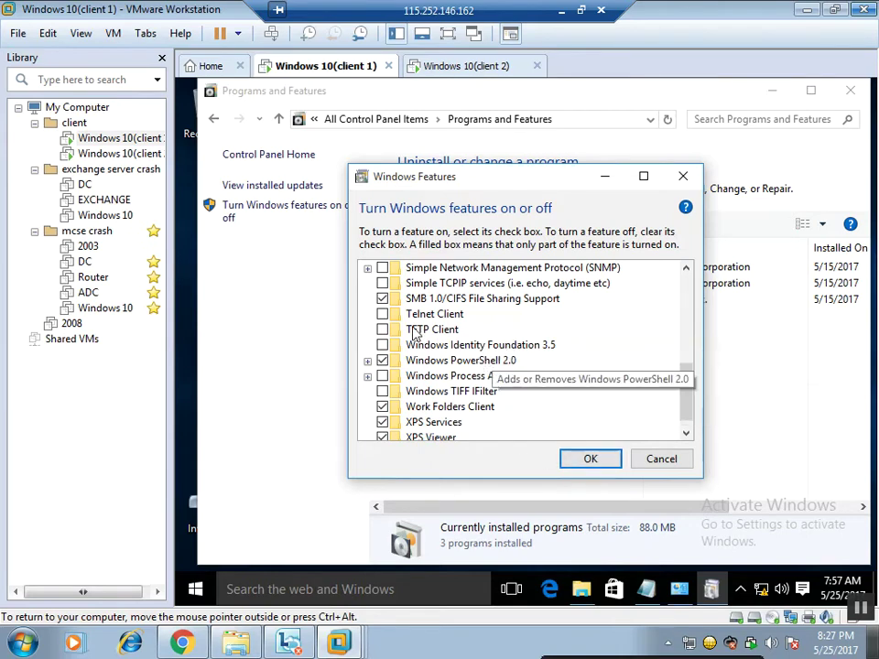
{"action": "left_click", "coordinate": [382, 314]}
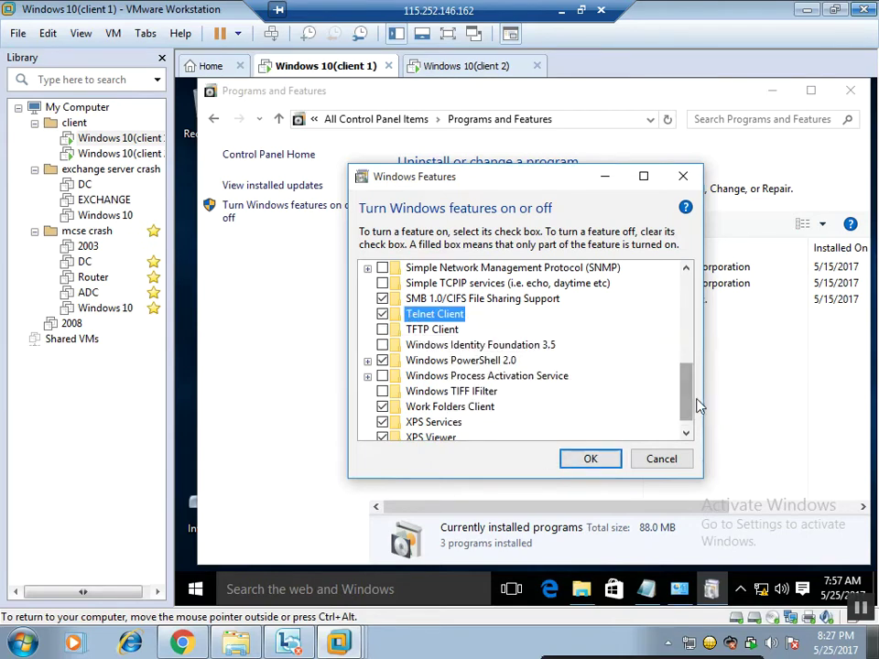
{"action": "mouse_move", "coordinate": [690, 419]}
{"action": "left_mouse_down"}
{"action": "mouse_move", "coordinate": [686, 288]}
{"action": "mouse_move", "coordinate": [688, 432]}
{"action": "left_mouse_up"}
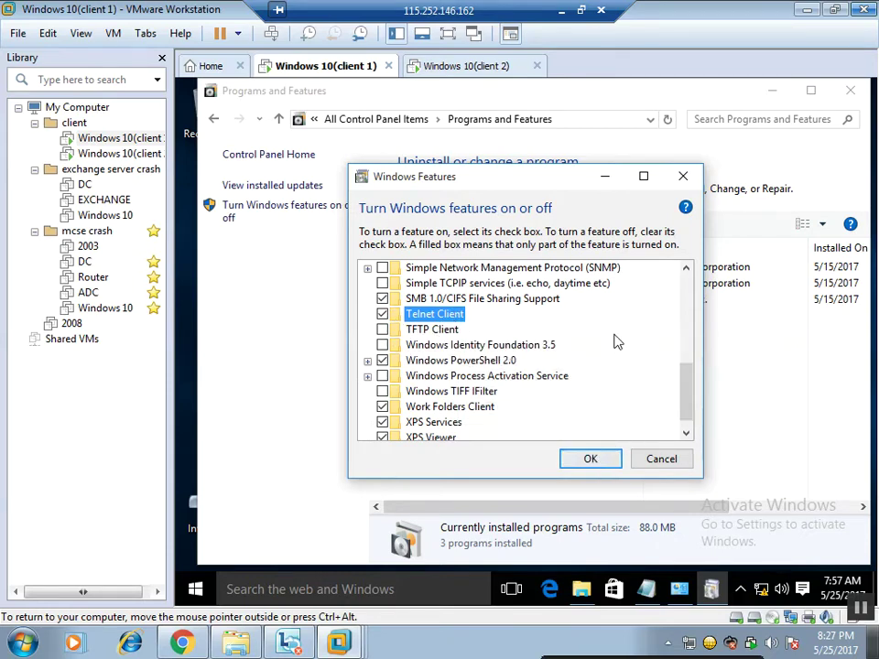
{"action": "key", "text": "Return"}
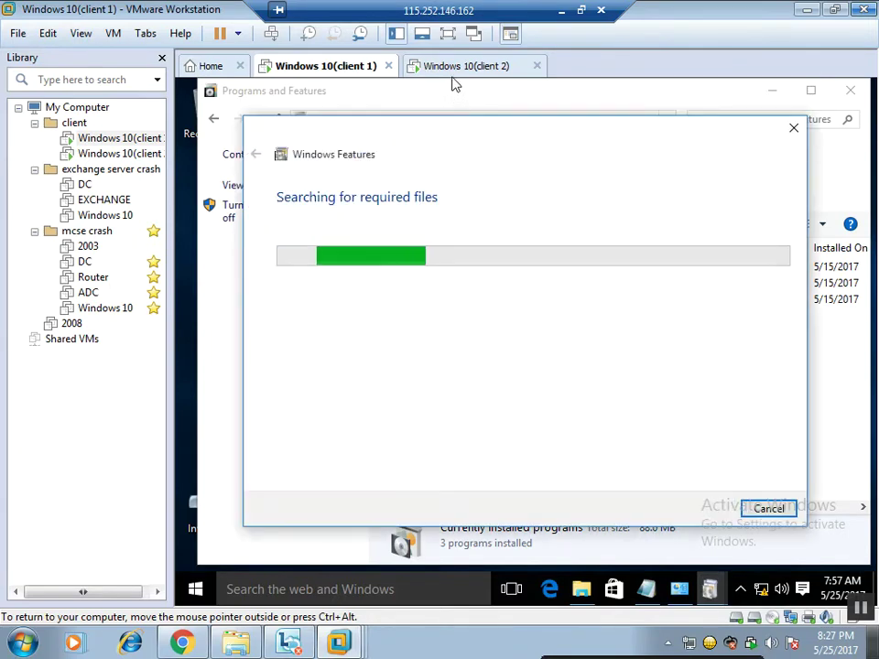
Step: Switch to the Windows 10(client 2) machine and open its Control Panel with the control command
{"action": "left_click", "coordinate": [457, 71]}
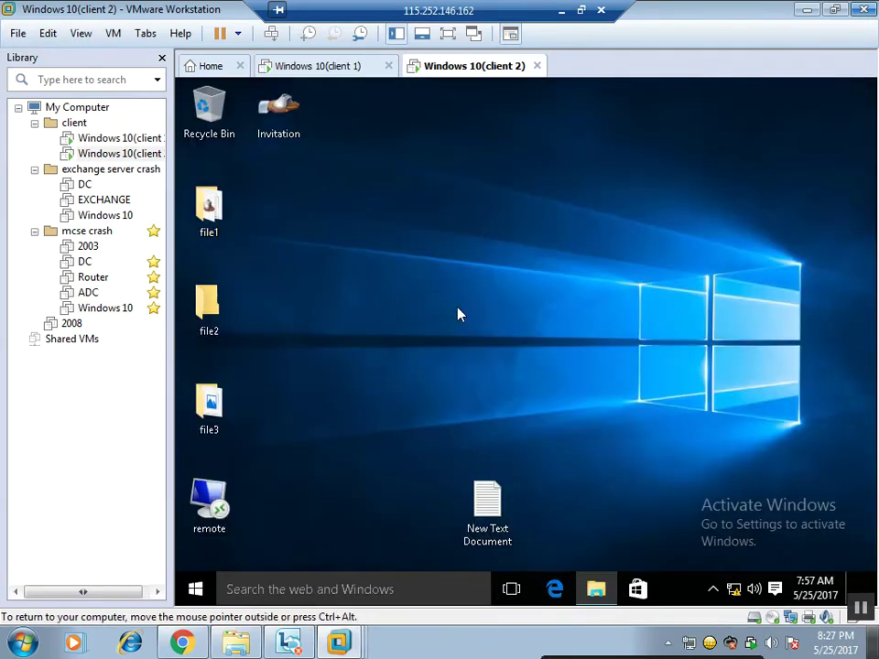
{"action": "key", "text": "super+r"}
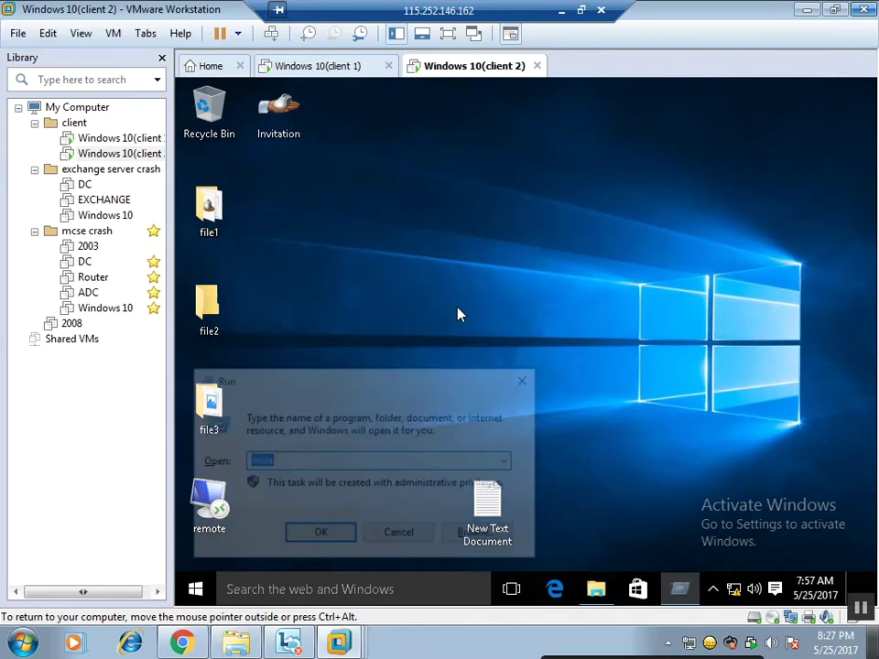
{"action": "type", "text": "con"}
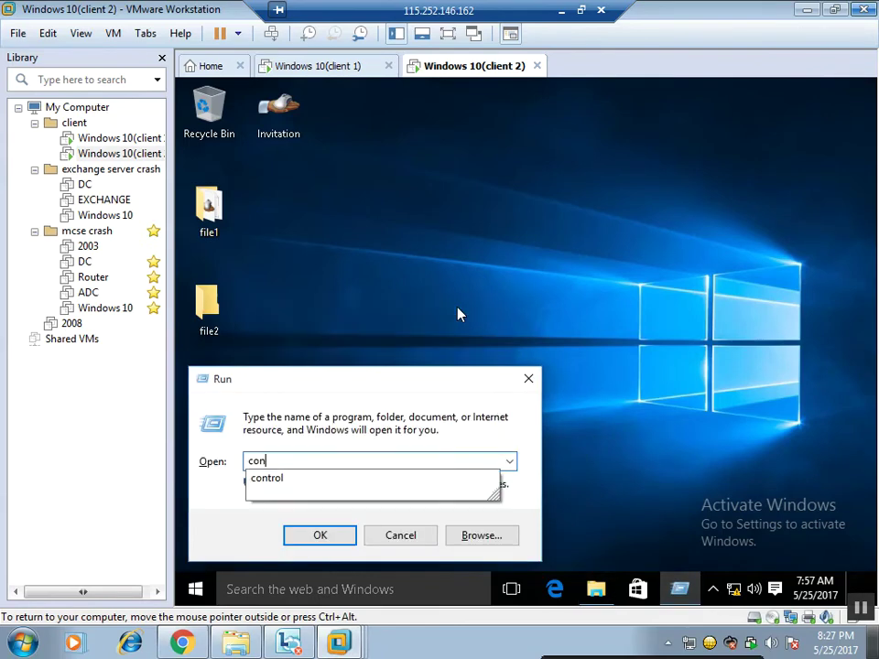
{"action": "type", "text": "trol"}
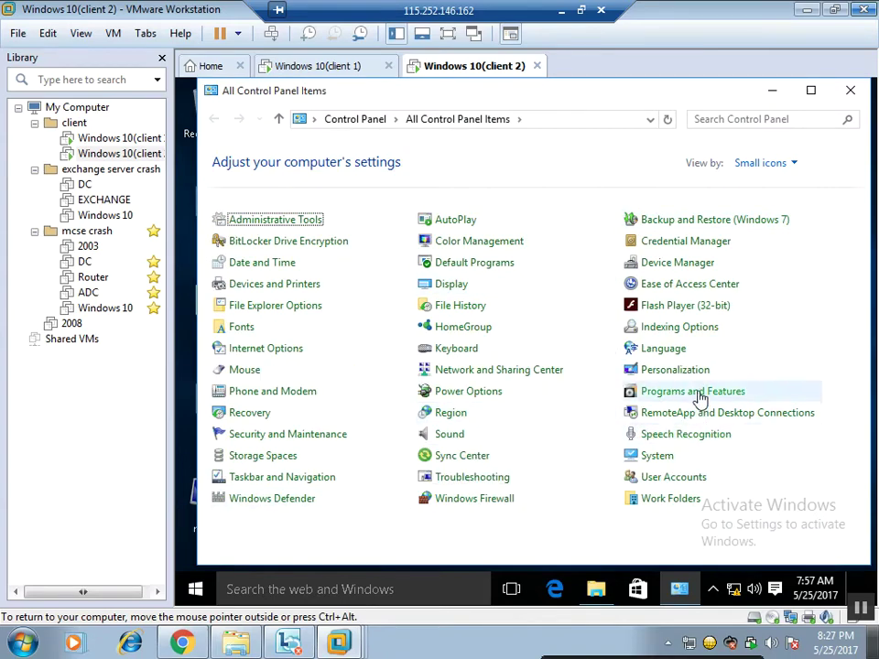
Step: Turn on the Telnet Client Windows feature on client 2 through Programs and Features
{"action": "left_click", "coordinate": [700, 395]}
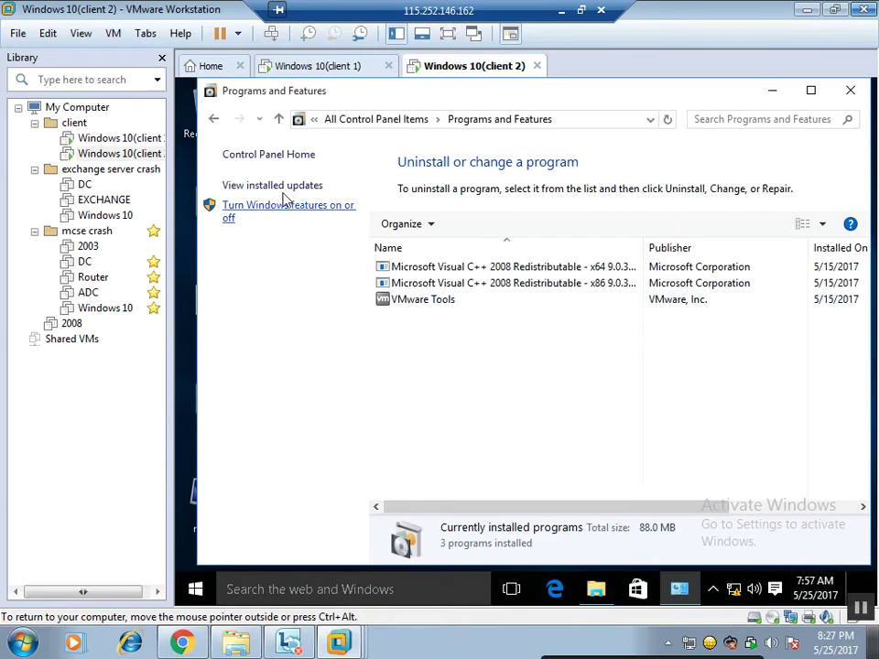
{"action": "left_click", "coordinate": [283, 211]}
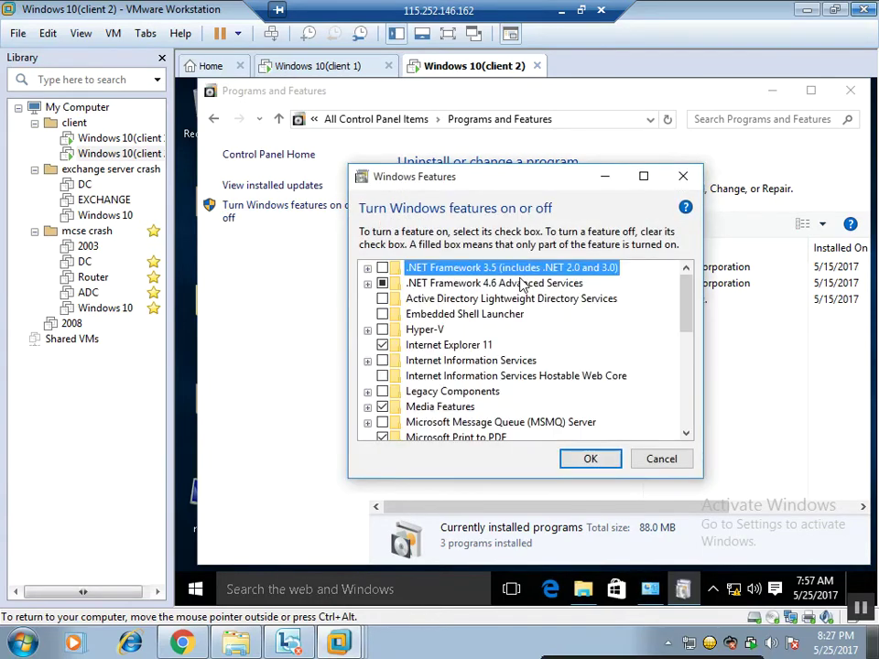
{"action": "left_click_drag", "start_coordinate": [688, 316], "coordinate": [685, 414]}
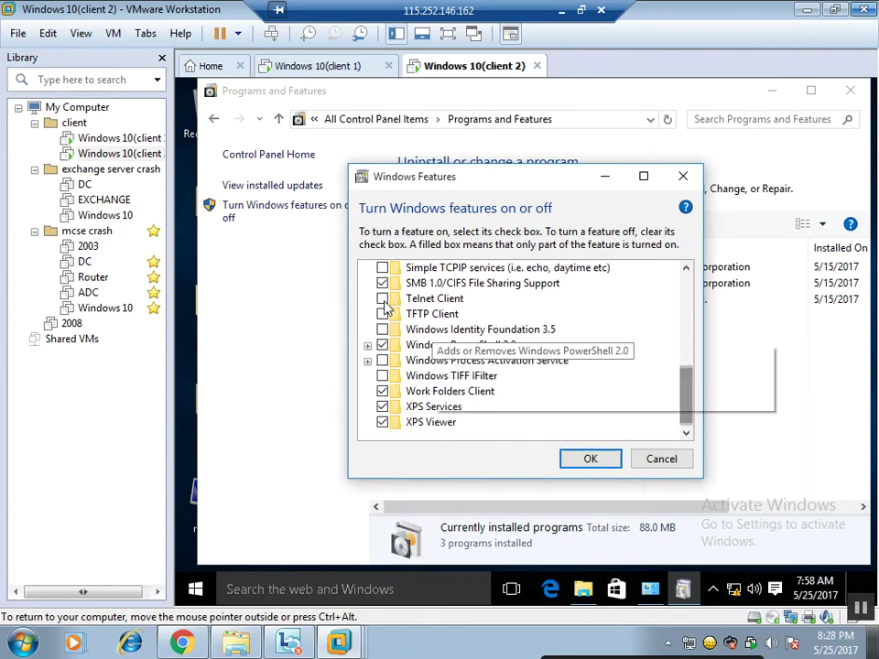
{"action": "left_click", "coordinate": [383, 300]}
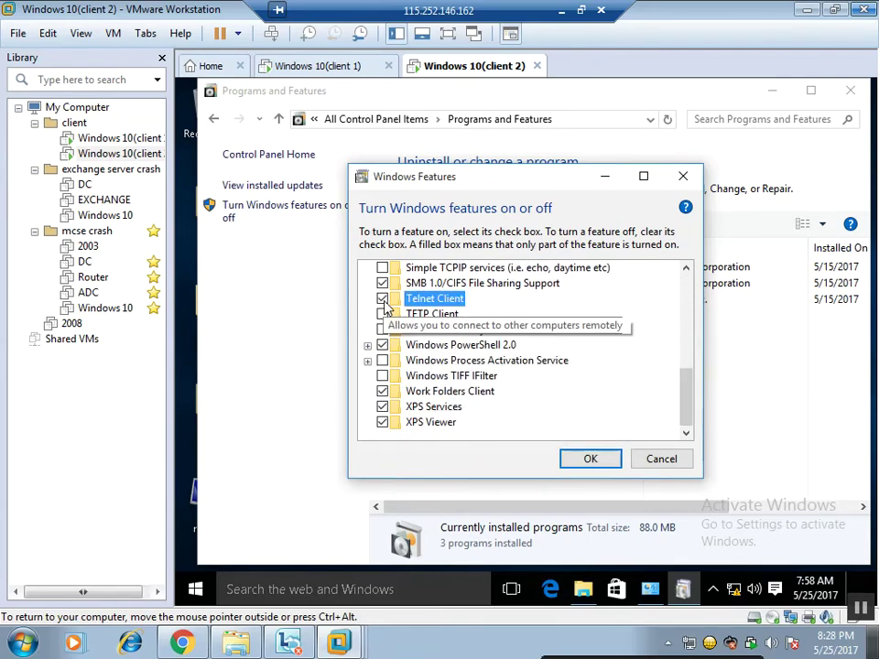
{"action": "left_click", "coordinate": [583, 459]}
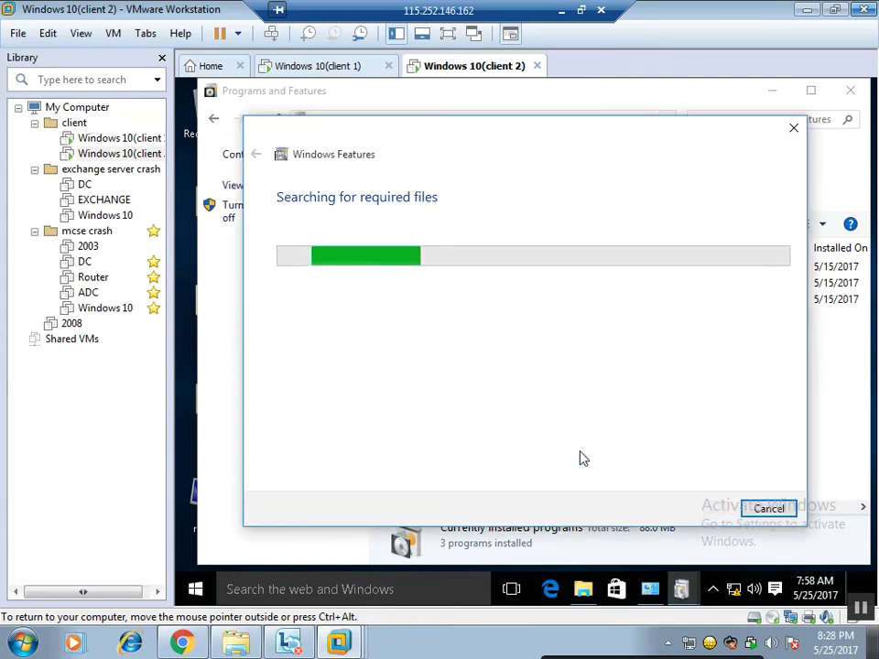
Step: Close the Windows Features and Programs and Features windows on client 1, and close Programs and Features on client 2
{"action": "left_click", "coordinate": [340, 70]}
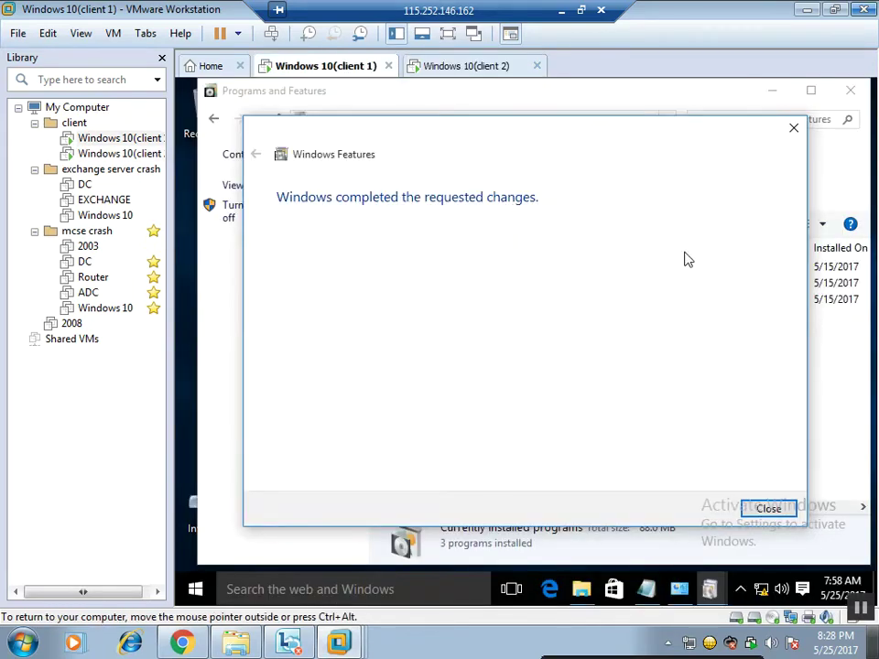
{"action": "left_click", "coordinate": [773, 509]}
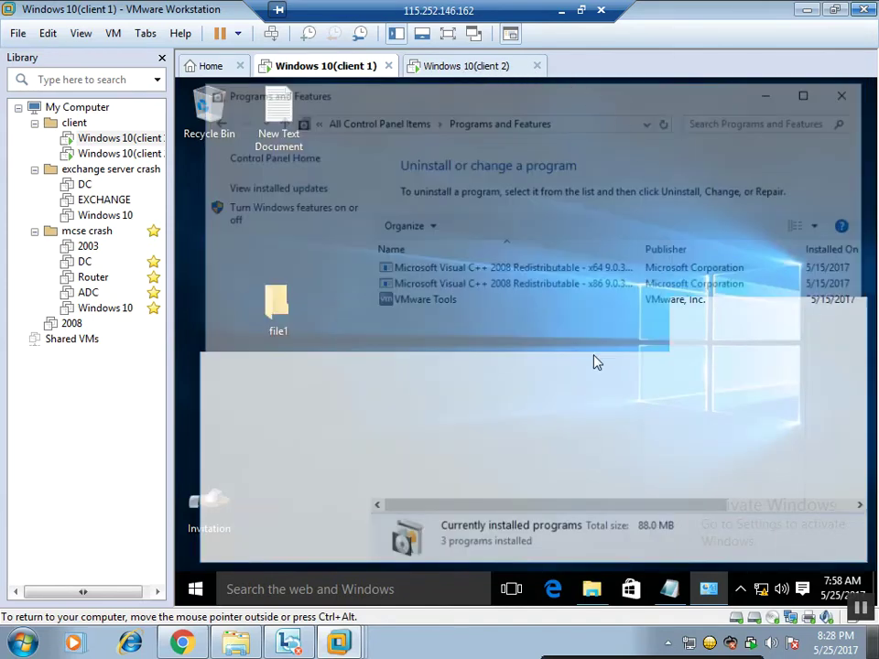
{"action": "key", "text": "ctrl+Tab"}
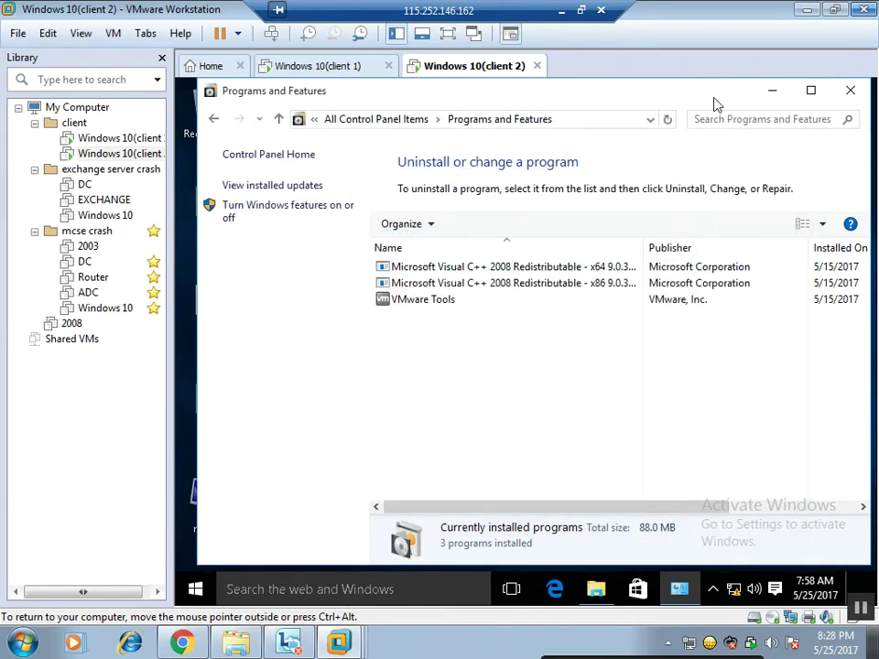
{"action": "key", "text": "alt+F4"}
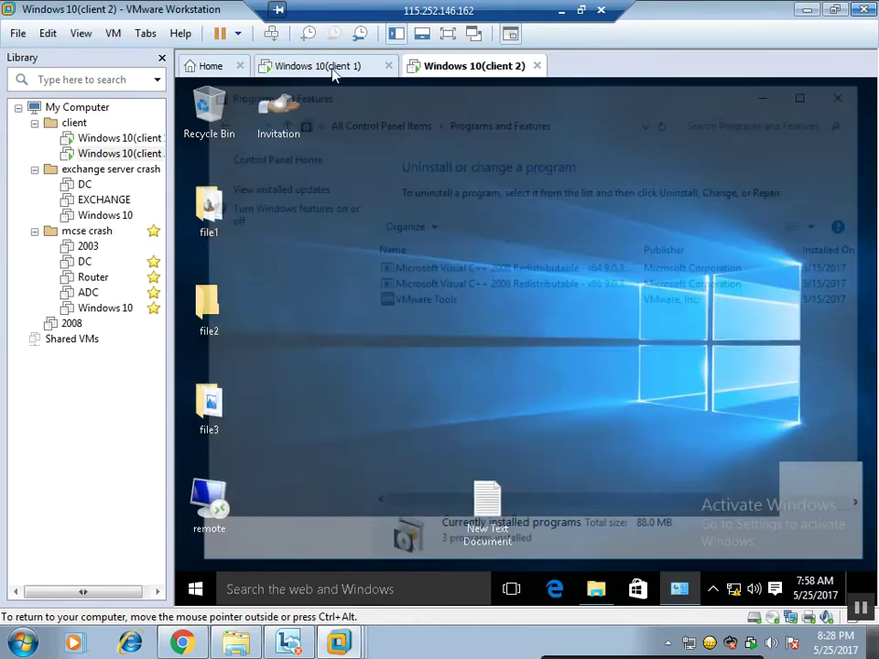
Step: Return to the Windows 10(client 1) machine and open the Services console by running services.msc
{"action": "left_click", "coordinate": [332, 68]}
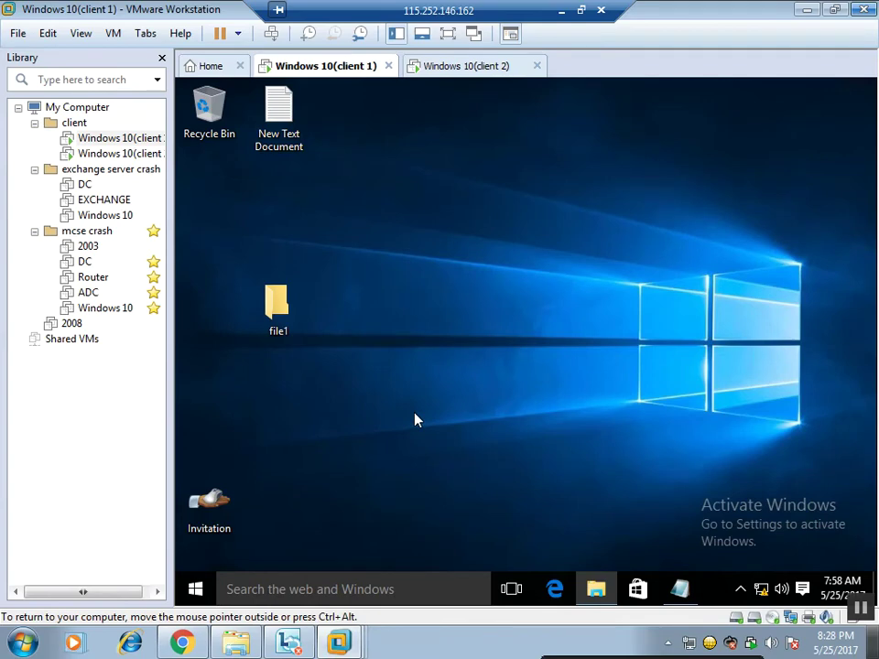
{"action": "key", "text": "super+r"}
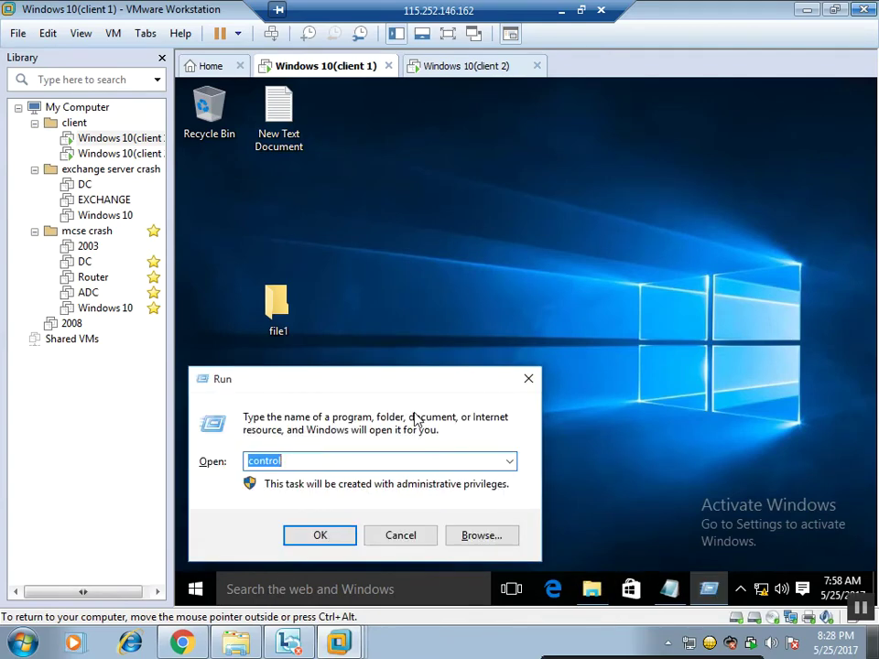
{"action": "type", "text": "serv"}
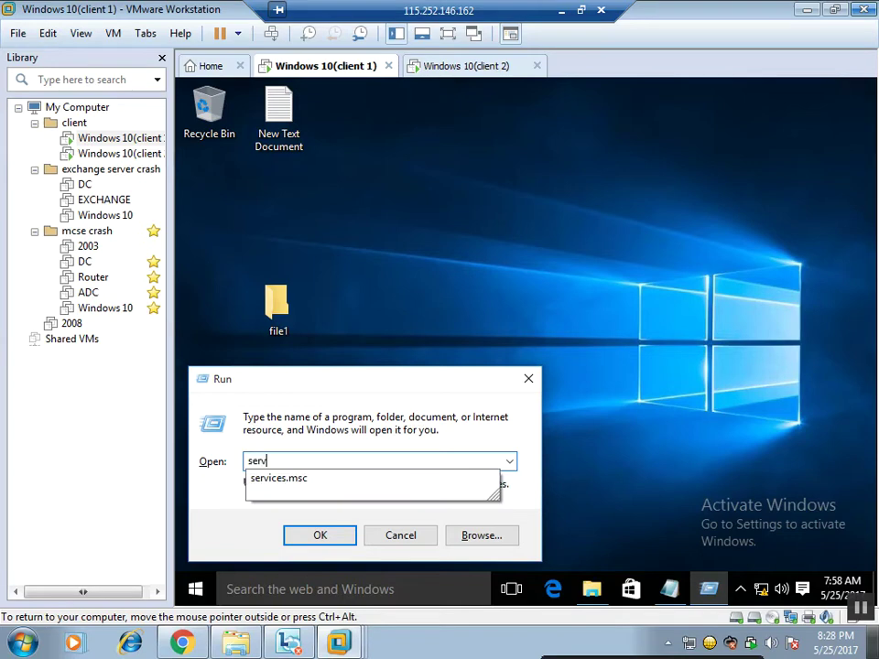
{"action": "type", "text": "ices.msc"}
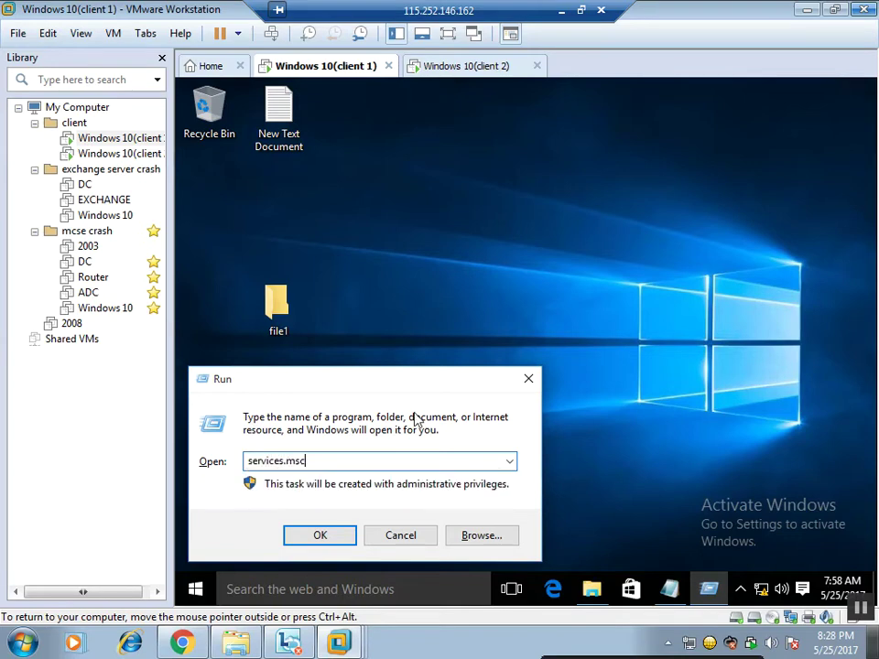
{"action": "key", "text": "Return"}
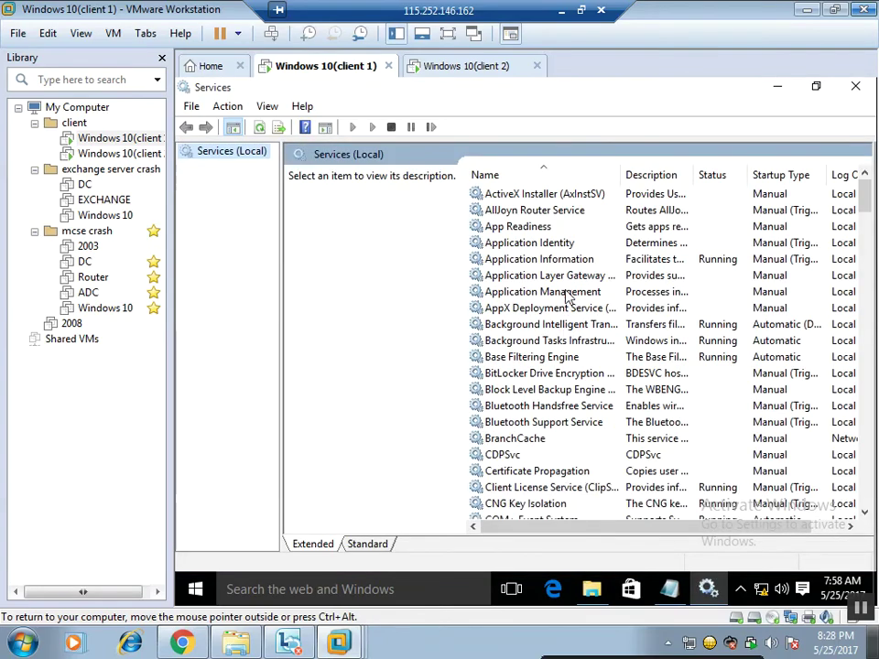
Step: Look through the services on client 1, starting from those beginning with T, for a Telnet service
{"action": "left_click", "coordinate": [547, 293]}
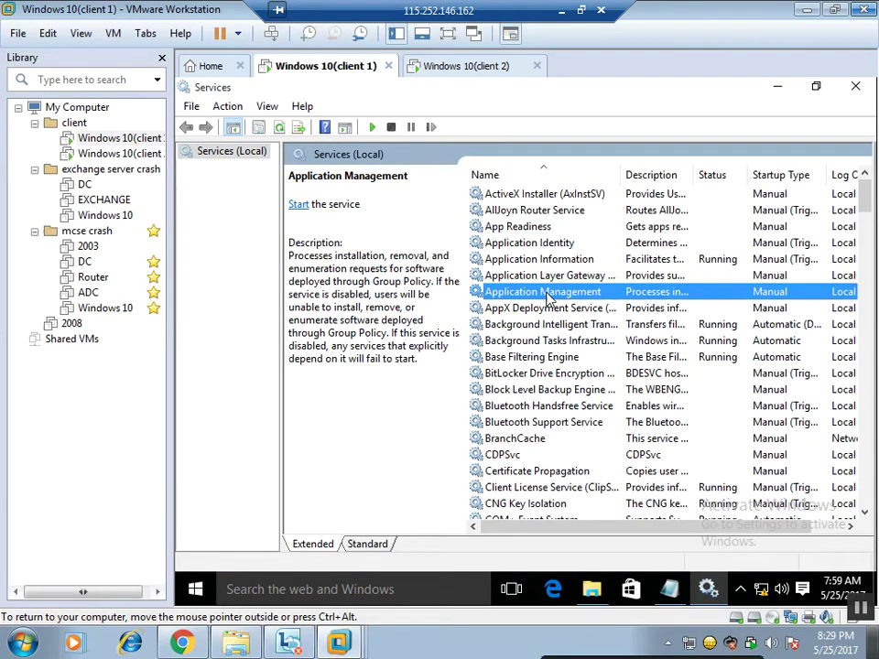
{"action": "key", "text": "t"}
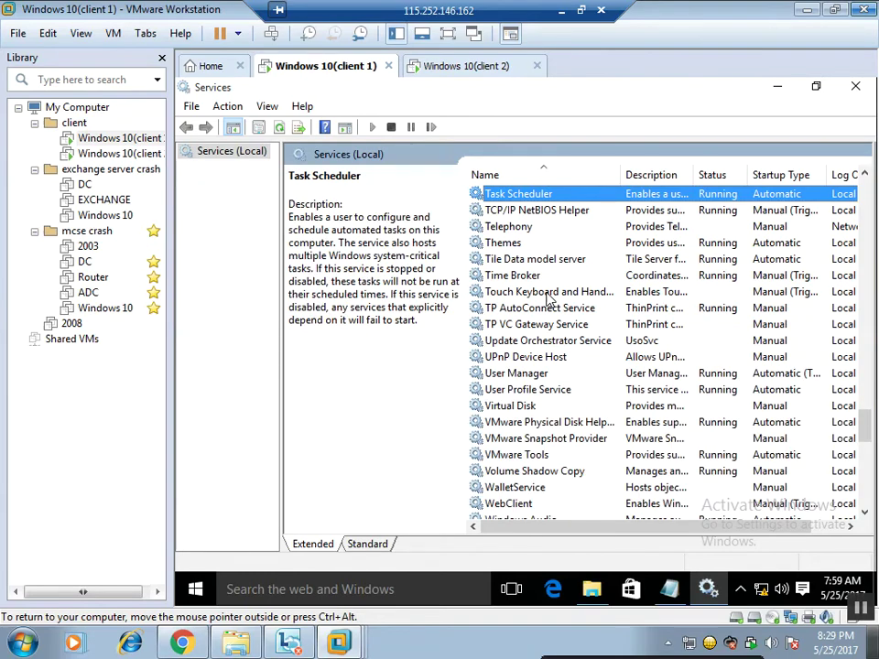
{"action": "scroll", "coordinate": [548, 298], "scroll_direction": "up", "scroll_amount": 1}
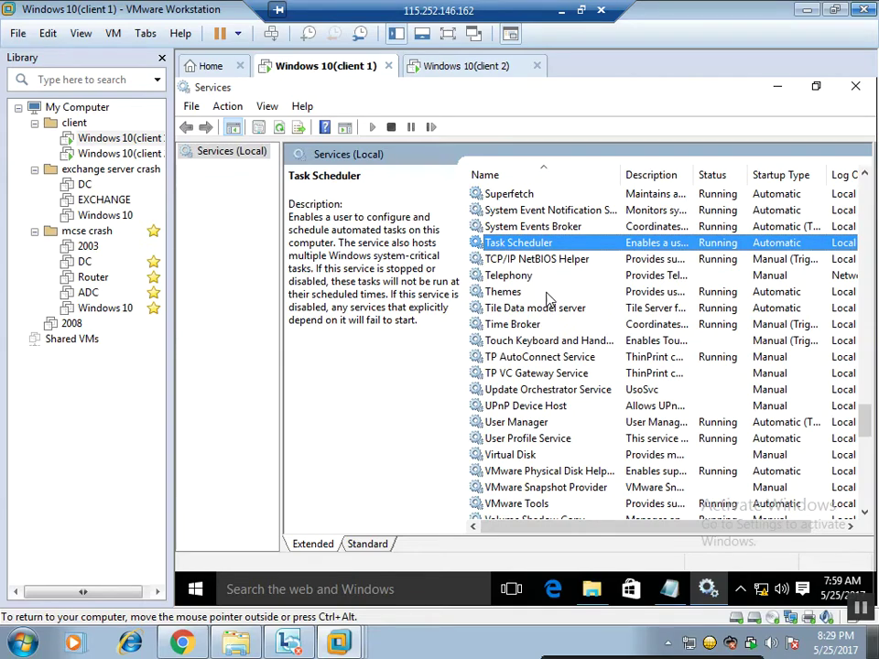
{"action": "scroll", "coordinate": [547, 297], "scroll_direction": "up", "scroll_amount": 1}
{"action": "scroll", "coordinate": [547, 297], "scroll_direction": "down", "scroll_amount": 1}
{"action": "scroll", "coordinate": [547, 297], "scroll_direction": "down", "scroll_amount": 1}
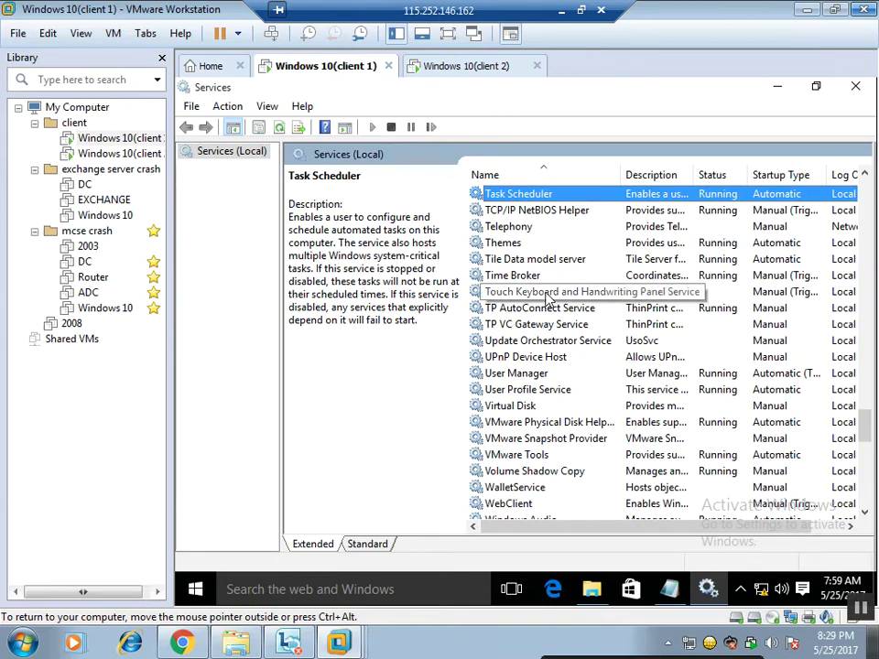
{"action": "scroll", "coordinate": [552, 431], "scroll_direction": "down", "scroll_amount": 9}
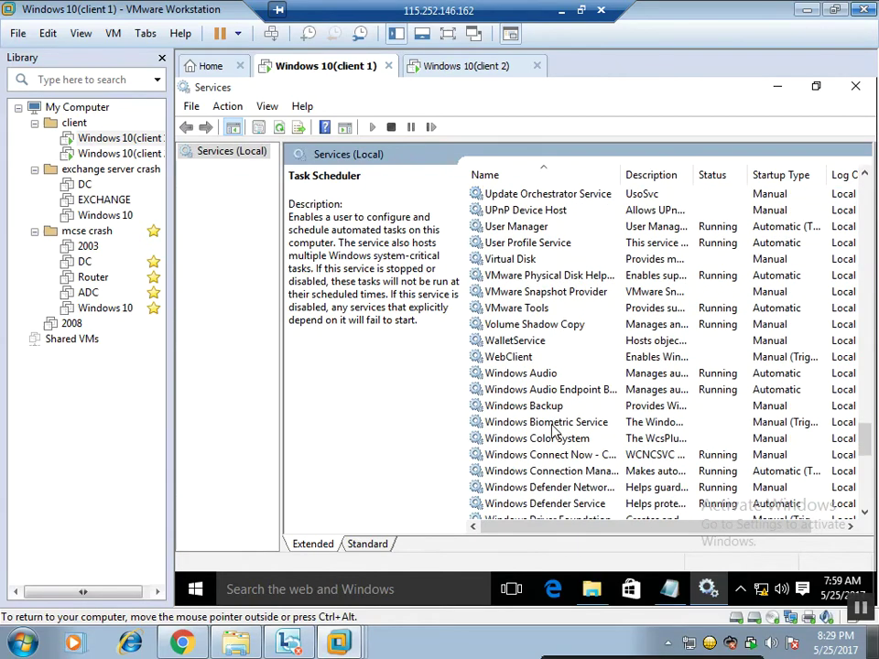
{"action": "scroll", "coordinate": [551, 430], "scroll_direction": "up", "scroll_amount": 3}
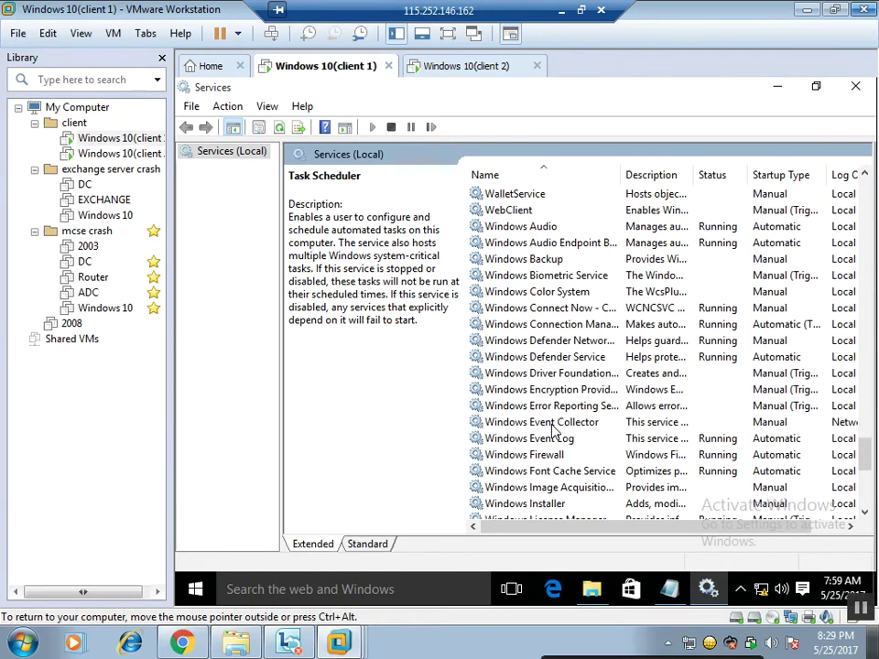
{"action": "scroll", "coordinate": [552, 430], "scroll_direction": "up", "scroll_amount": 3}
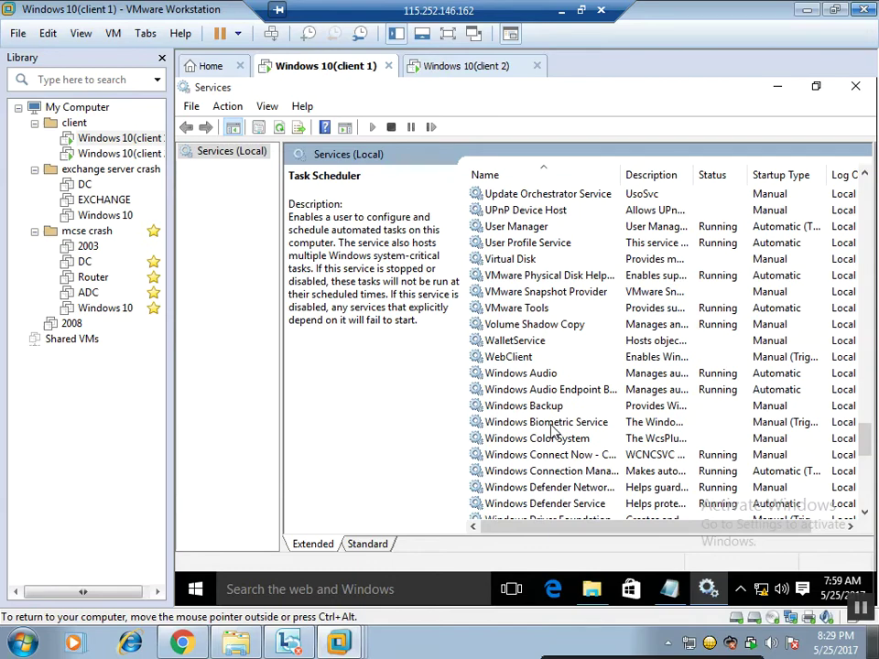
{"action": "scroll", "coordinate": [552, 428], "scroll_direction": "down", "scroll_amount": 5}
{"action": "scroll", "coordinate": [552, 429], "scroll_direction": "up", "scroll_amount": 2}
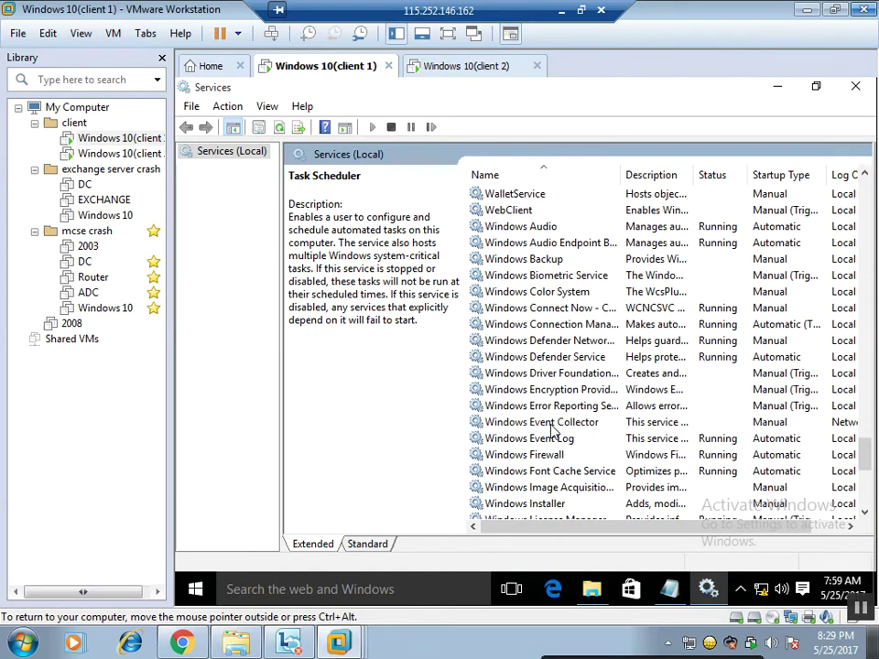
{"action": "scroll", "coordinate": [552, 426], "scroll_direction": "down", "scroll_amount": 3}
{"action": "scroll", "coordinate": [552, 427], "scroll_direction": "up", "scroll_amount": 4}
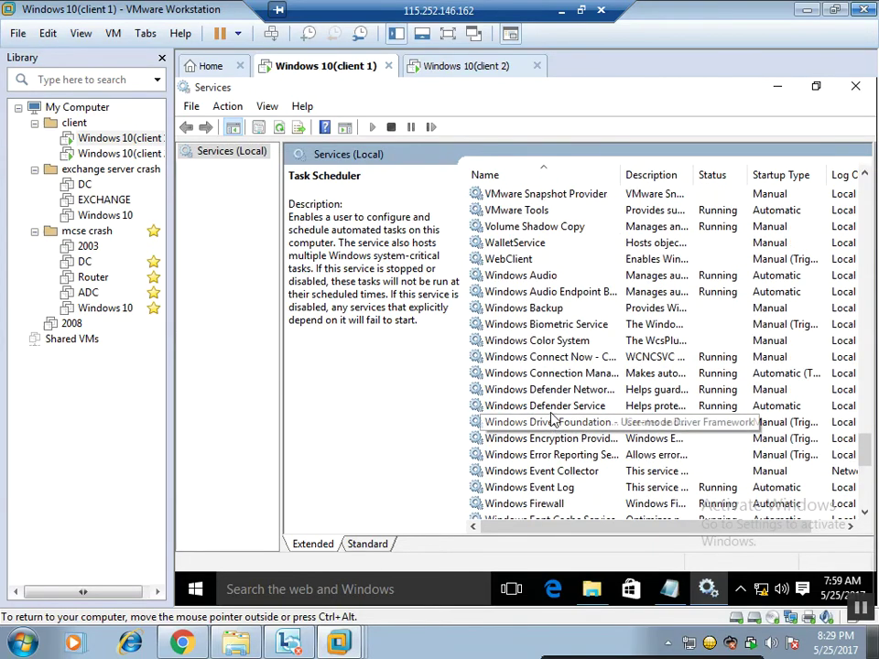
{"action": "scroll", "coordinate": [552, 421], "scroll_direction": "up", "scroll_amount": 3}
{"action": "scroll", "coordinate": [552, 416], "scroll_direction": "up", "scroll_amount": 12}
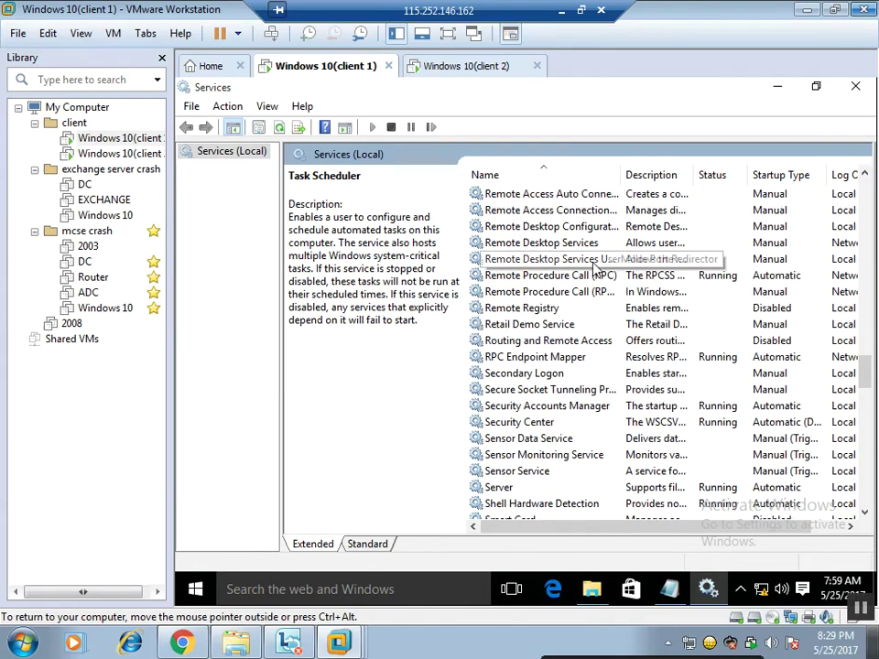
Step: Jump to the services beginning with "te" on client 1 to check for a Telnet entry
{"action": "left_click", "coordinate": [556, 392]}
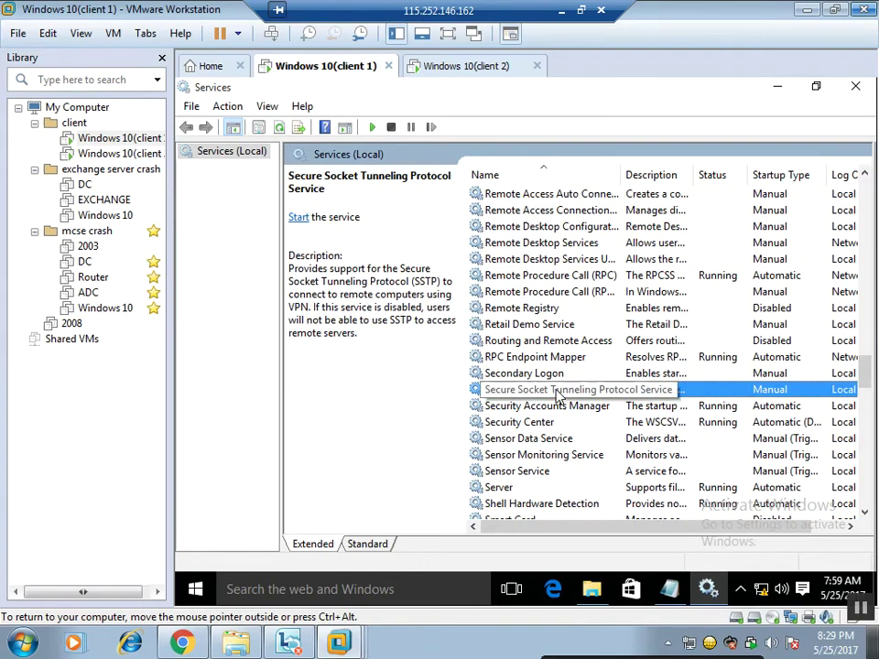
{"action": "scroll", "coordinate": [558, 392], "scroll_direction": "down", "scroll_amount": 12}
{"action": "key", "text": "t"}
{"action": "key", "text": "e"}
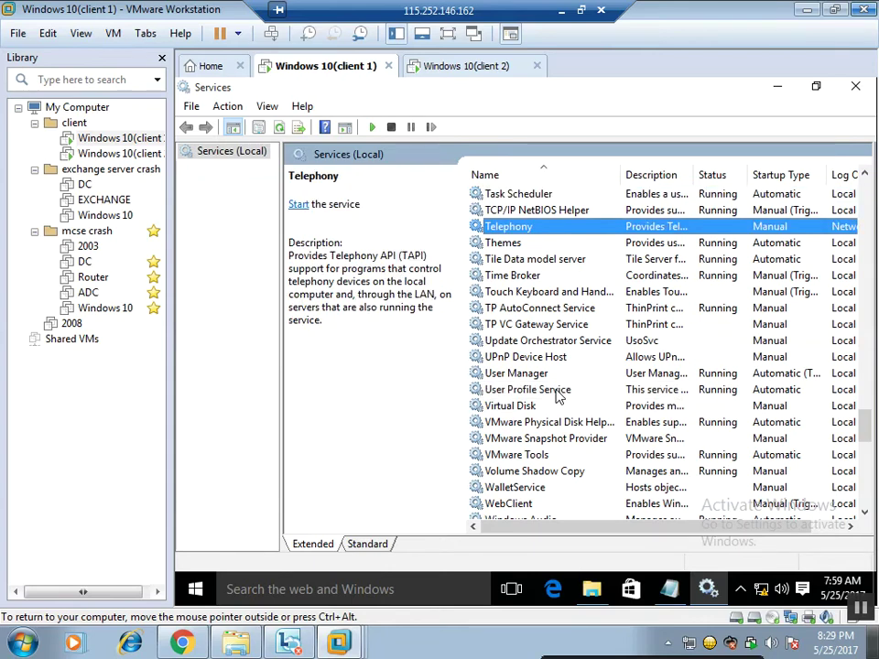
Step: On the Windows 10(client 2) machine, check the Telnet Client entry in Windows Features through Programs and Features, and accept the dialog
{"action": "left_click", "coordinate": [469, 69]}
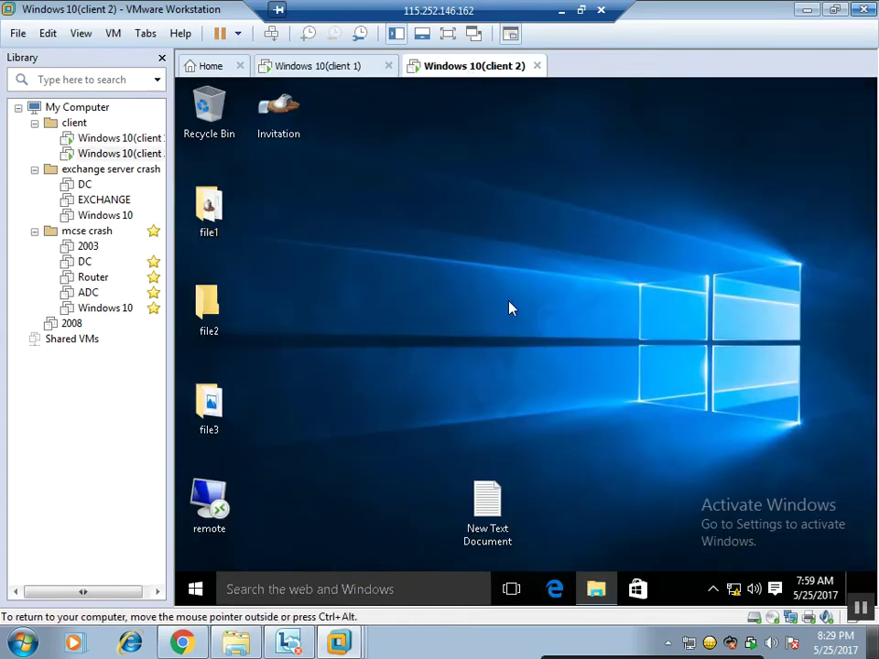
{"action": "key", "text": "super+r"}
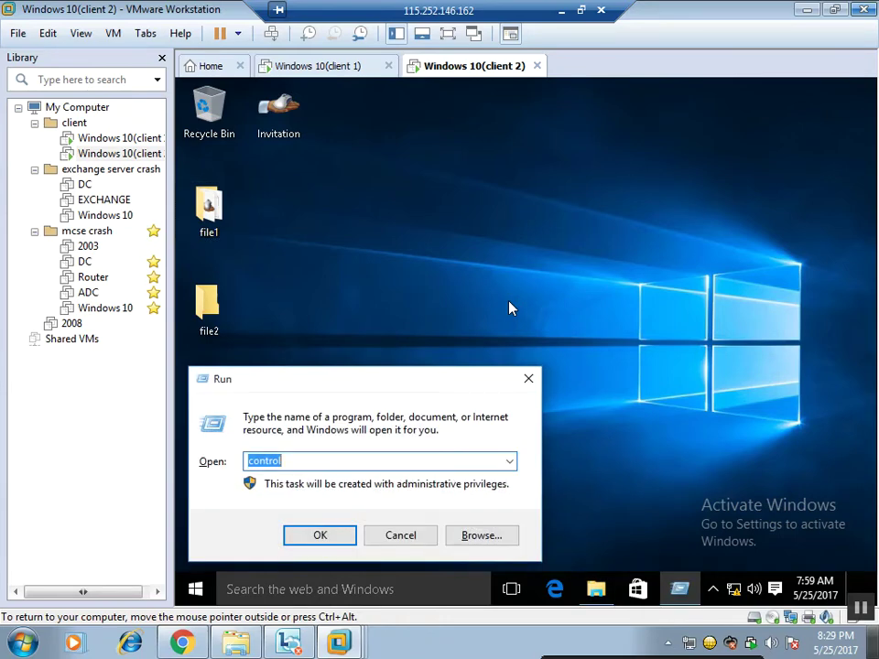
{"action": "key", "text": "Return"}
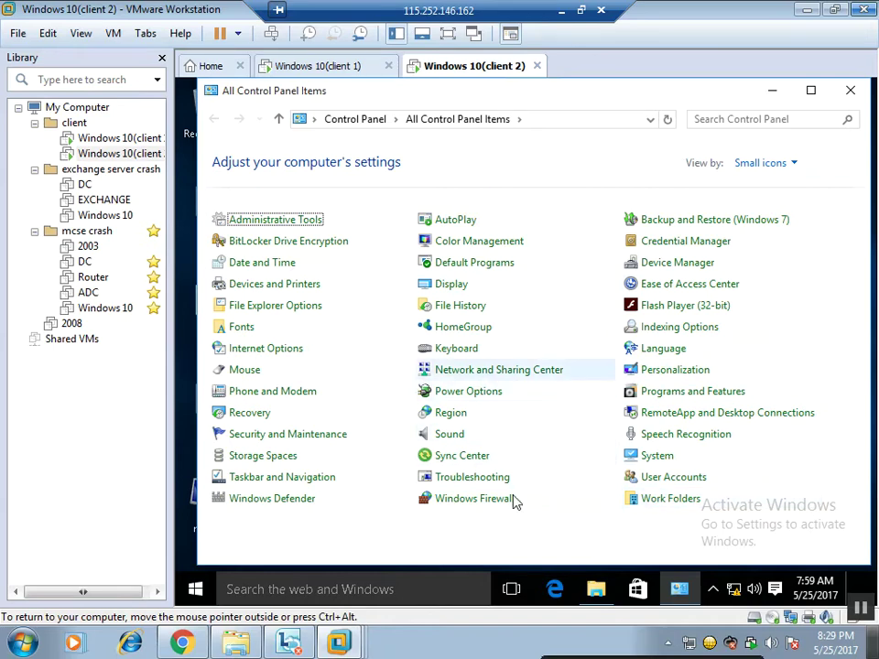
{"action": "left_click", "coordinate": [678, 395]}
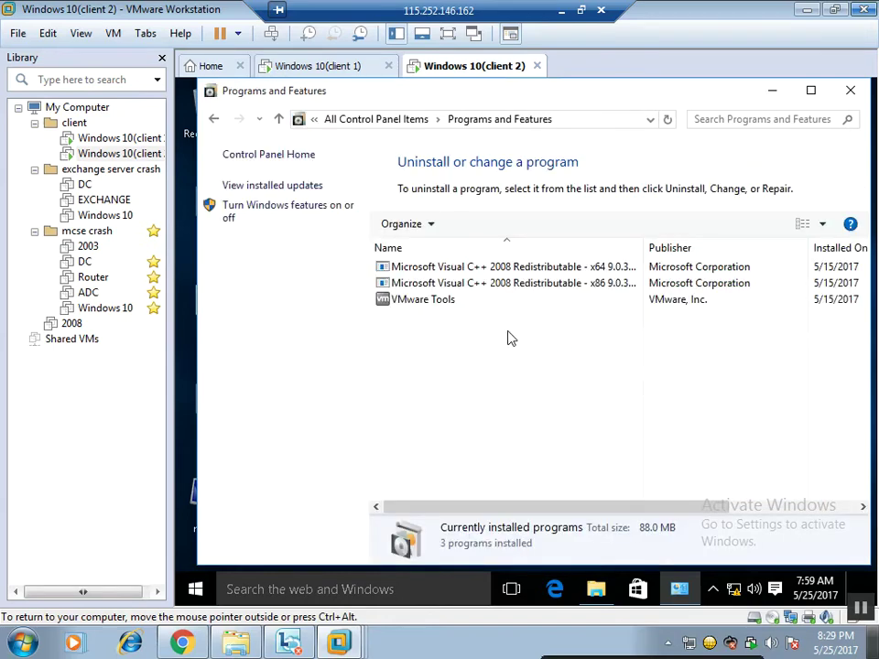
{"action": "left_click", "coordinate": [295, 207]}
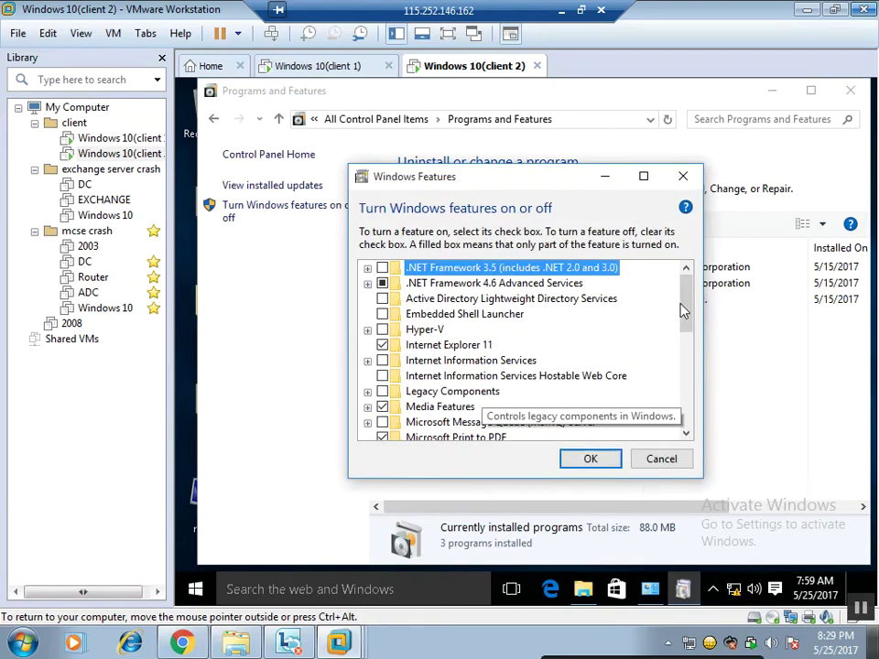
{"action": "left_click_drag", "start_coordinate": [686, 324], "coordinate": [674, 378]}
{"action": "scroll", "coordinate": [674, 378], "scroll_direction": "down", "scroll_amount": 3}
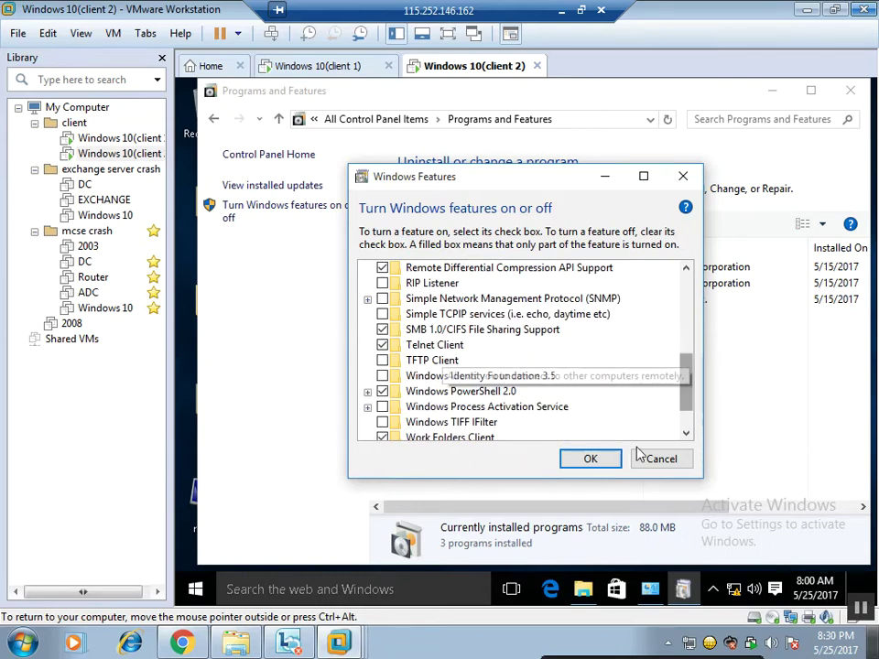
{"action": "left_click", "coordinate": [608, 463]}
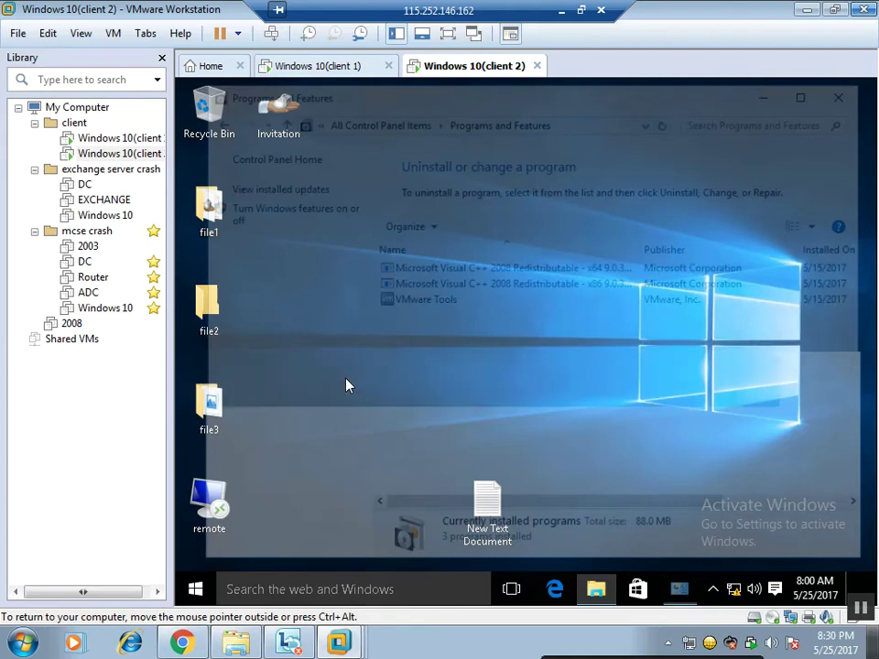
Step: Open the Services console on client 2 by running services.msc
{"action": "key", "text": "super+r"}
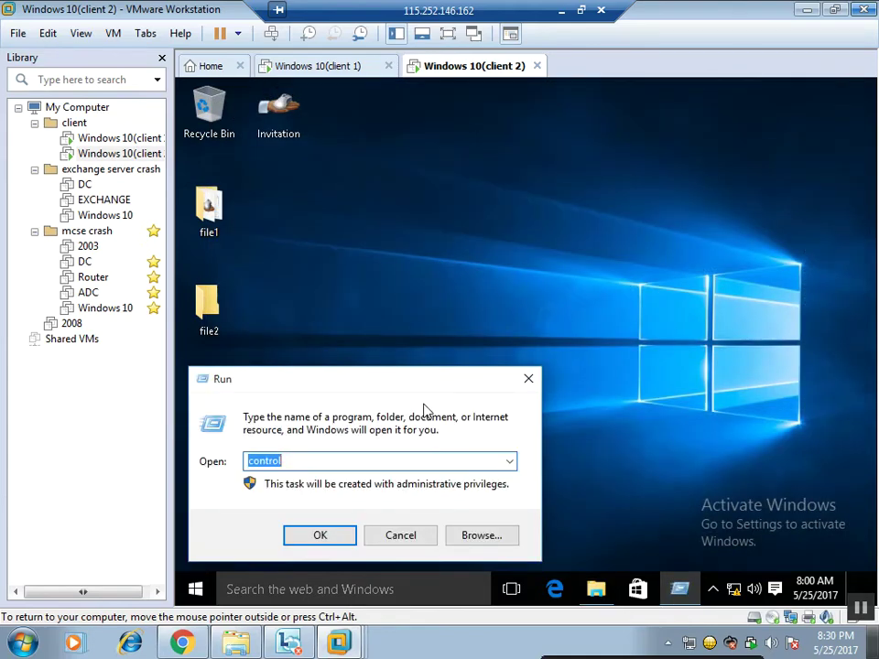
{"action": "type", "text": "services"}
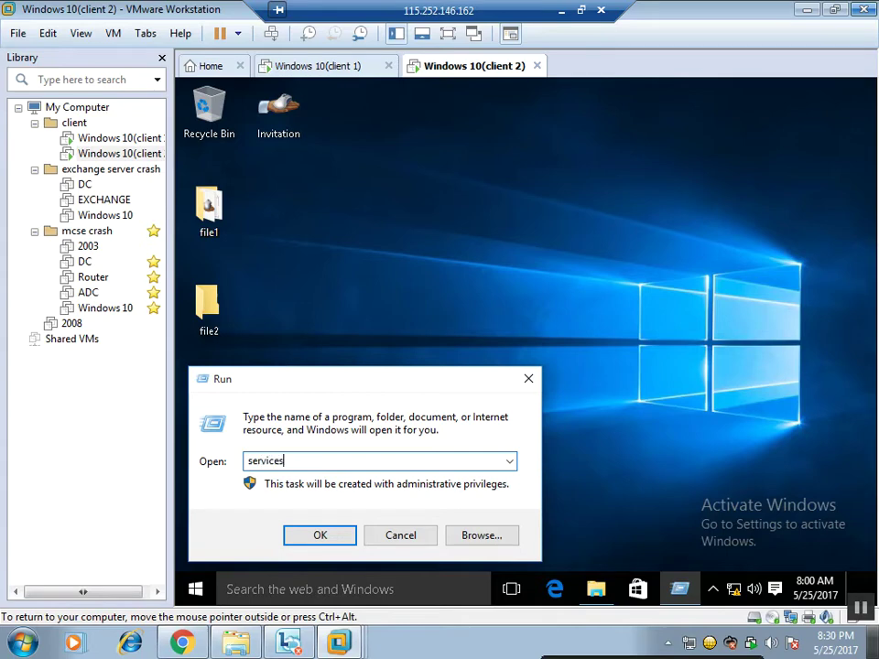
{"action": "type", "text": ".msc"}
{"action": "key", "text": "Return"}
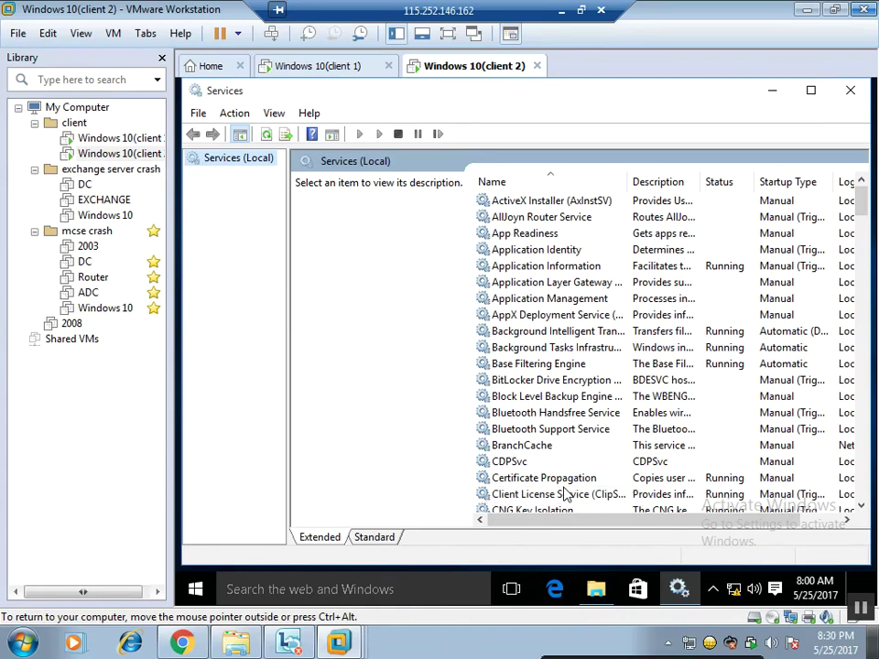
Step: Look for a Telnet service among the services beginning with "te" and the rest of the list on client 2, and close the Services console
{"action": "left_click", "coordinate": [561, 353]}
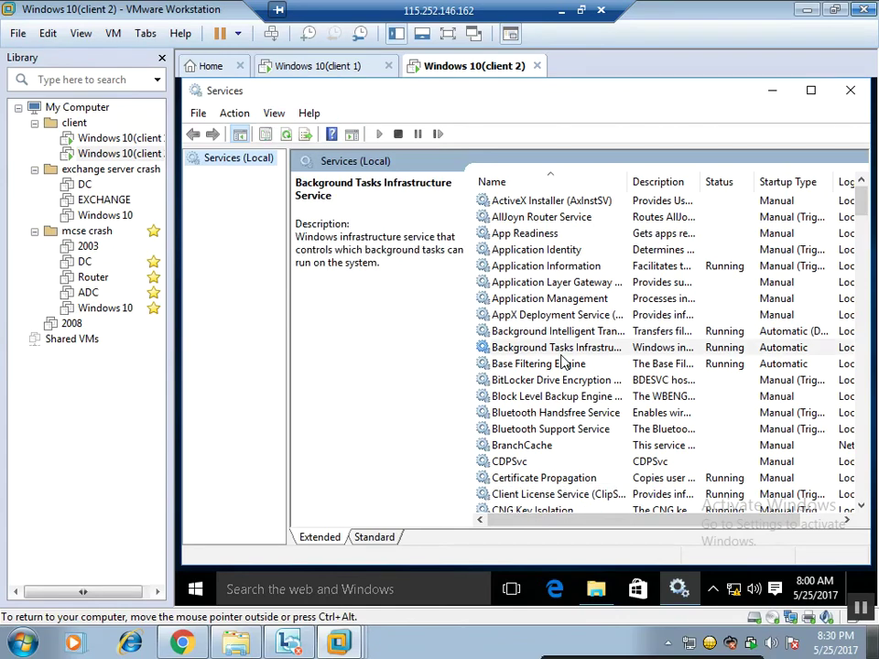
{"action": "type", "text": "te"}
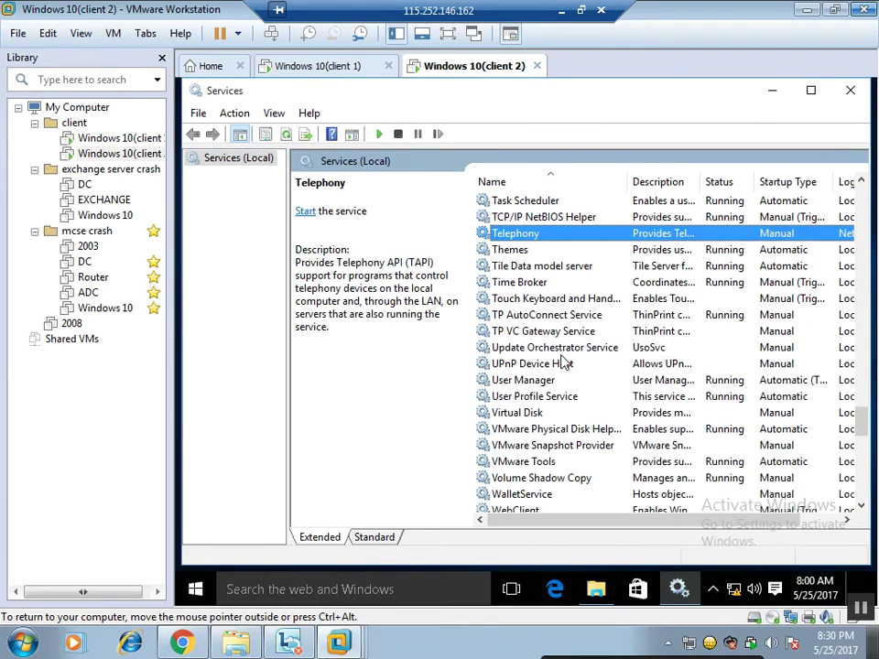
{"action": "scroll", "coordinate": [563, 311], "scroll_direction": "up", "scroll_amount": 2}
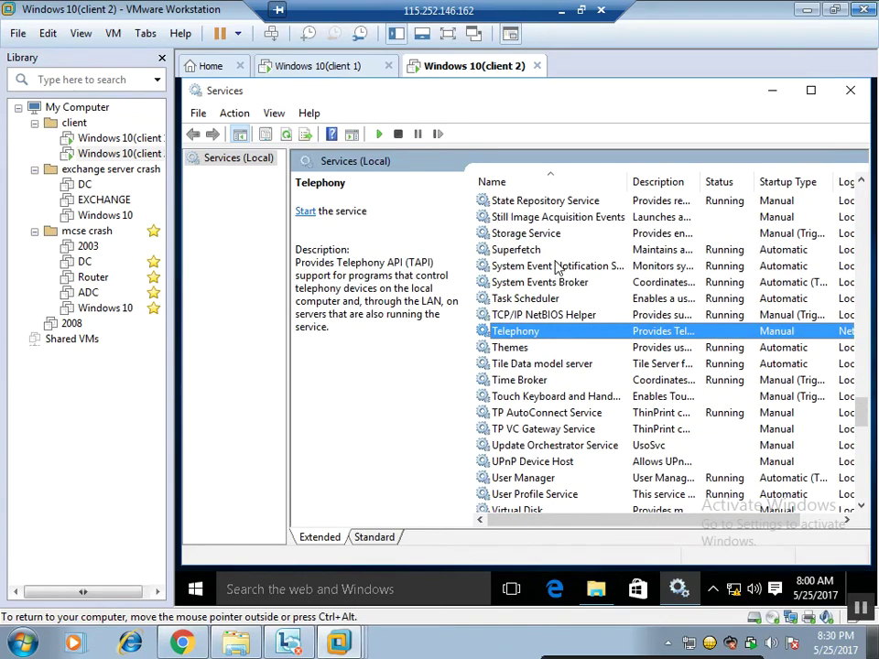
{"action": "scroll", "coordinate": [556, 311], "scroll_direction": "down", "scroll_amount": 3}
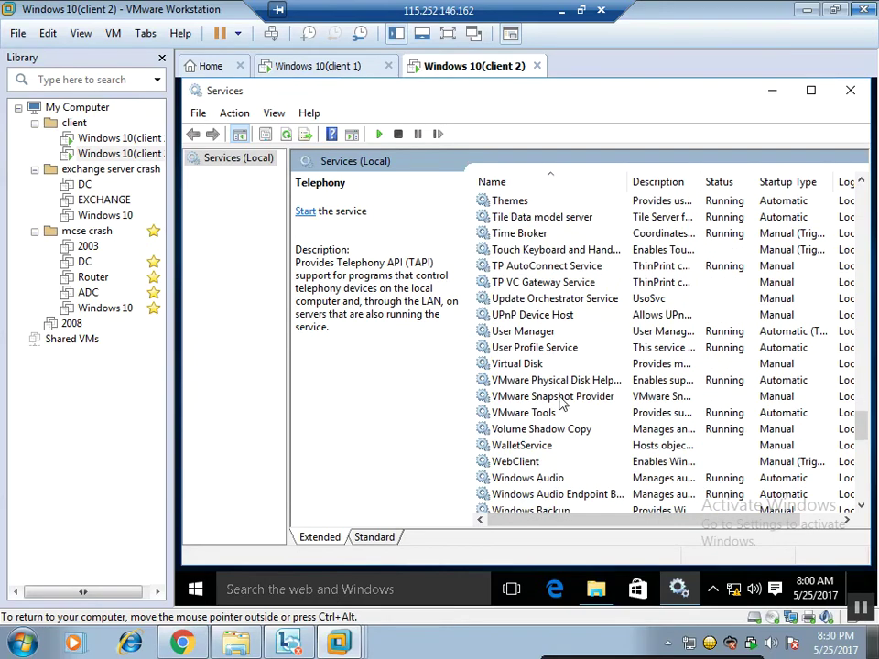
{"action": "scroll", "coordinate": [564, 386], "scroll_direction": "down", "scroll_amount": 3}
{"action": "scroll", "coordinate": [564, 385], "scroll_direction": "down", "scroll_amount": 3}
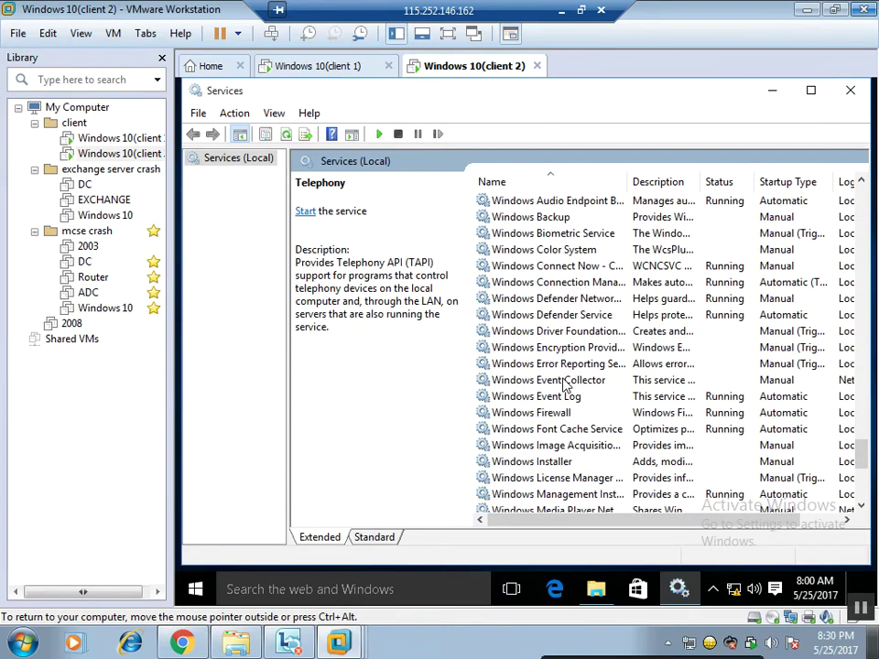
{"action": "scroll", "coordinate": [564, 384], "scroll_direction": "up", "scroll_amount": 1}
{"action": "scroll", "coordinate": [564, 384], "scroll_direction": "down", "scroll_amount": 7}
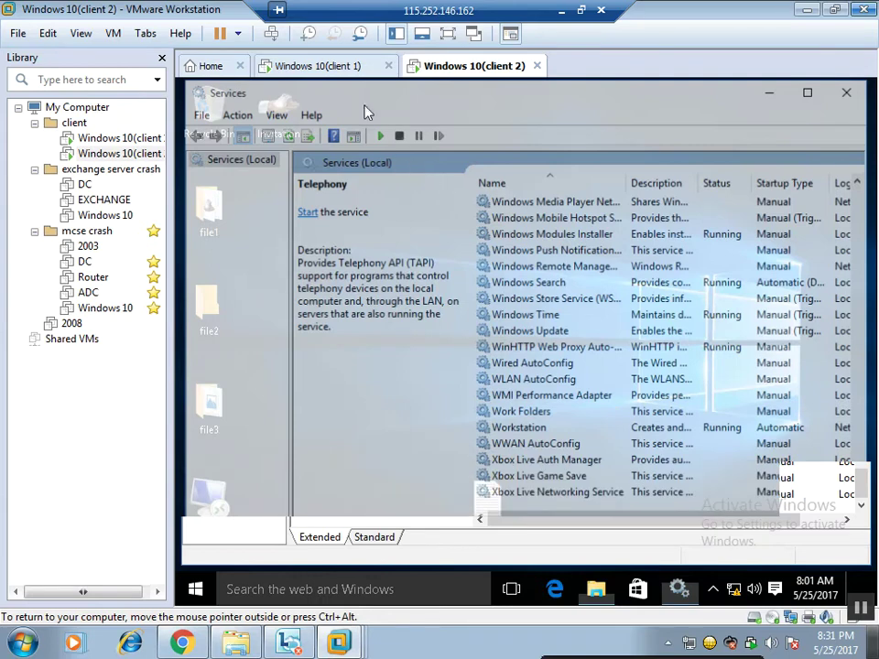
{"action": "left_click", "coordinate": [846, 91]}
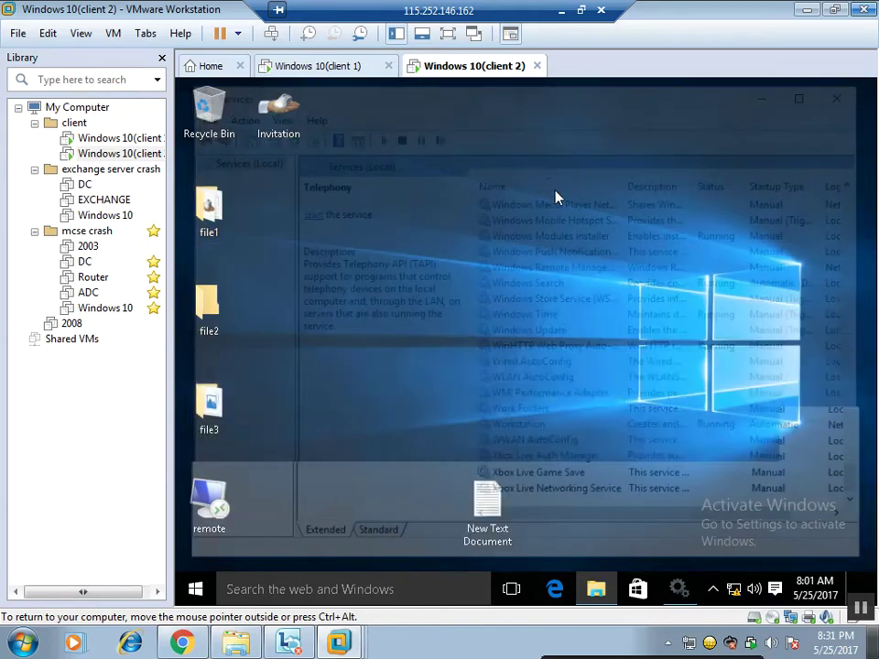
Step: Open a Command Prompt on client 2 with the cmd command
{"action": "key", "text": "super+r"}
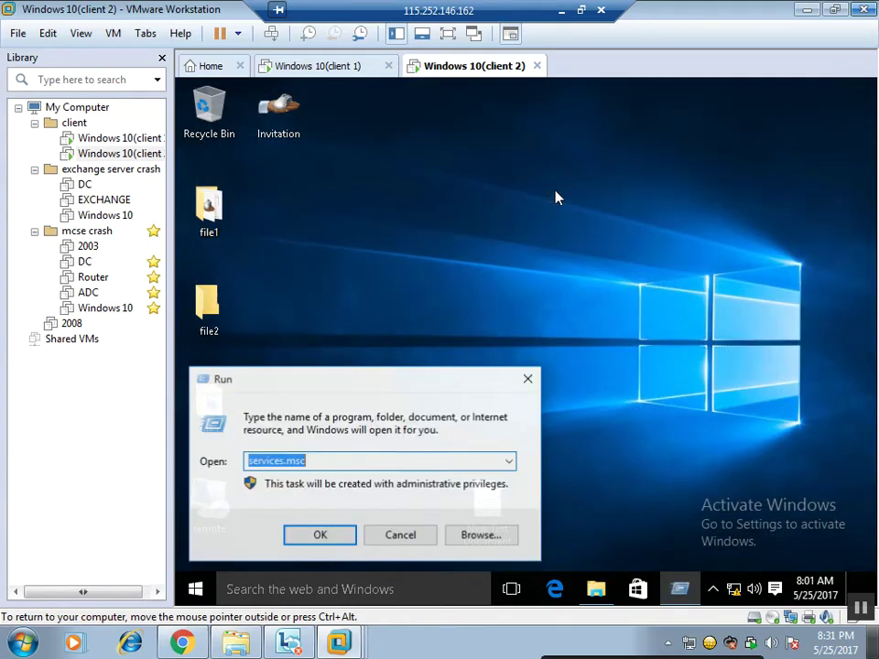
{"action": "type", "text": "cmd"}
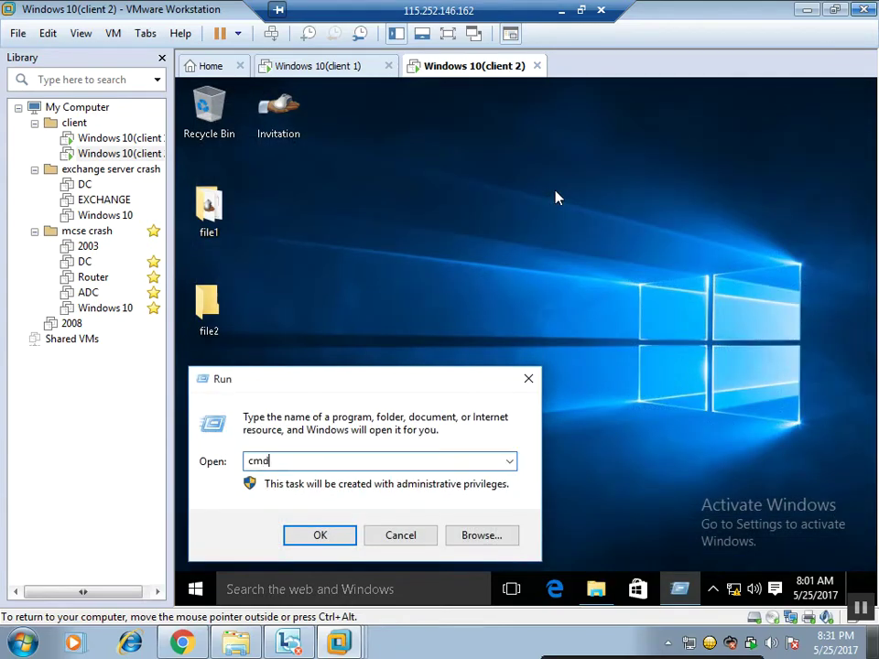
{"action": "key", "text": "Return"}
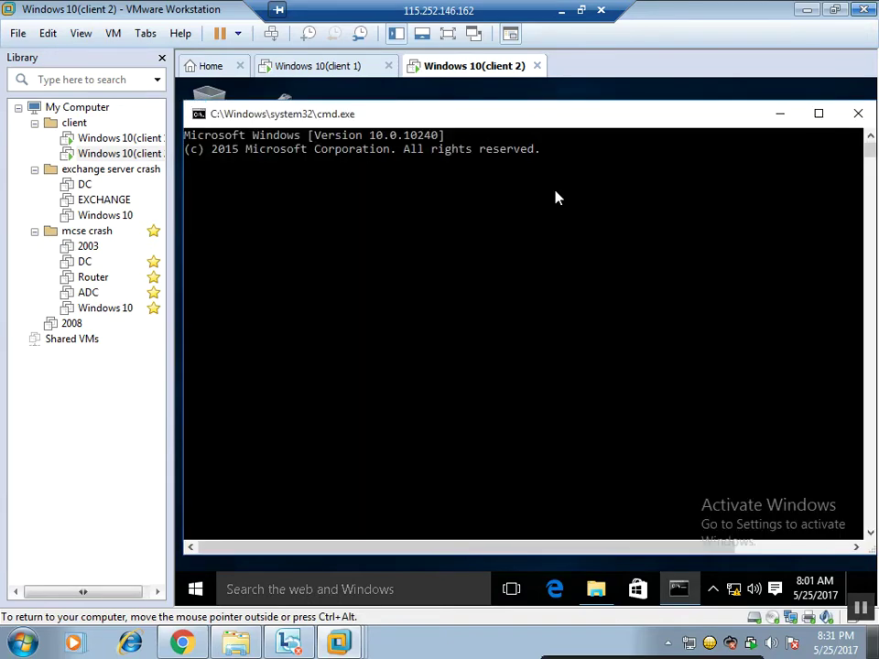
Step: Restart client 2 immediately with the command shutdown/r /t 0
{"action": "type", "text": "shutd"}
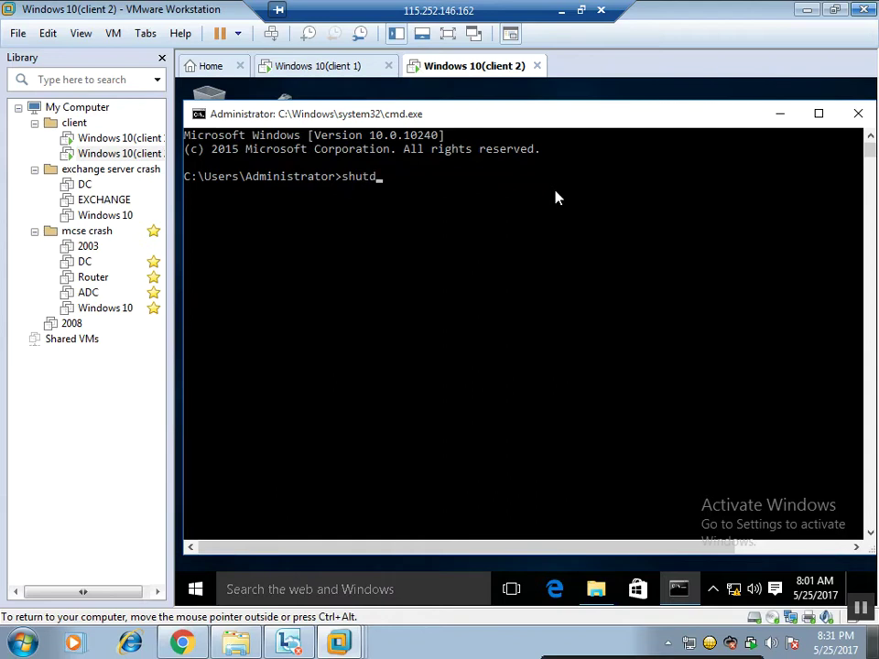
{"action": "key", "text": "BackSpace"}
{"action": "type", "text": "dowm"}
{"action": "key", "text": "BackSpace"}
{"action": "type", "text": "n"}
{"action": "type", "text": "/"}
{"action": "type", "text": "r /t 0"}
{"action": "key", "text": "Return"}
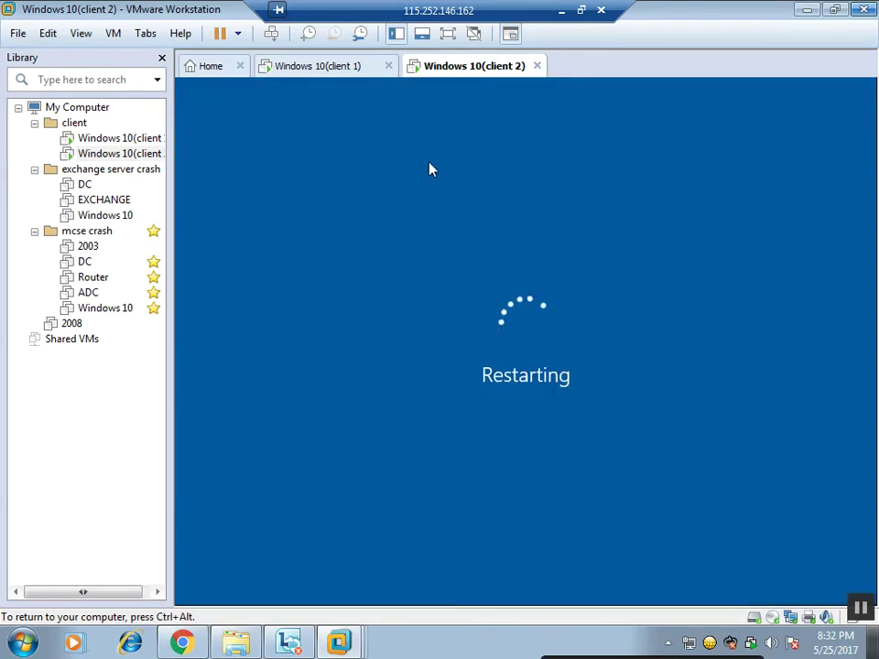
Step: Open a Command Prompt on client 1 with the cmd command
{"action": "left_click", "coordinate": [348, 71]}
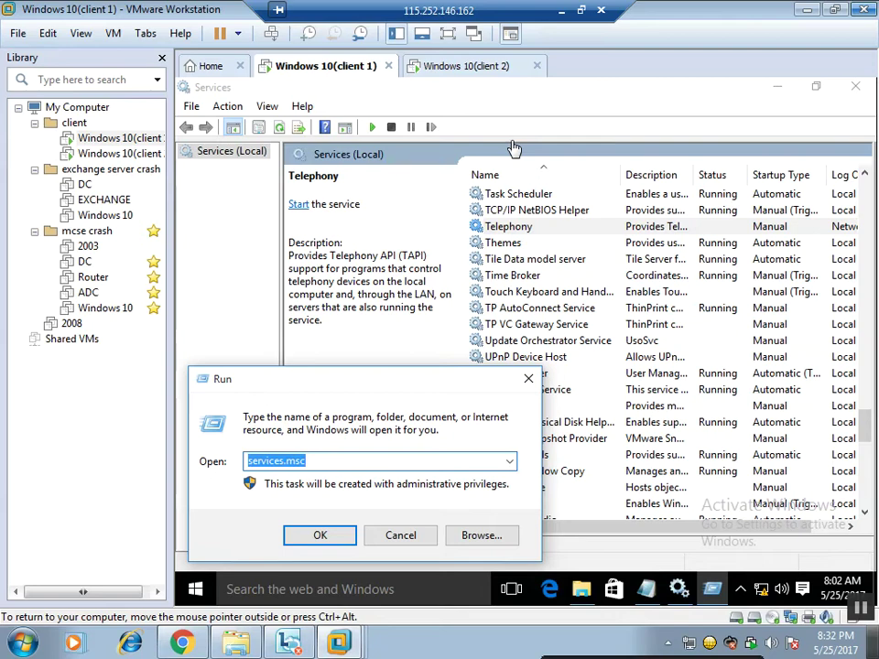
{"action": "type", "text": "cmd\\"}
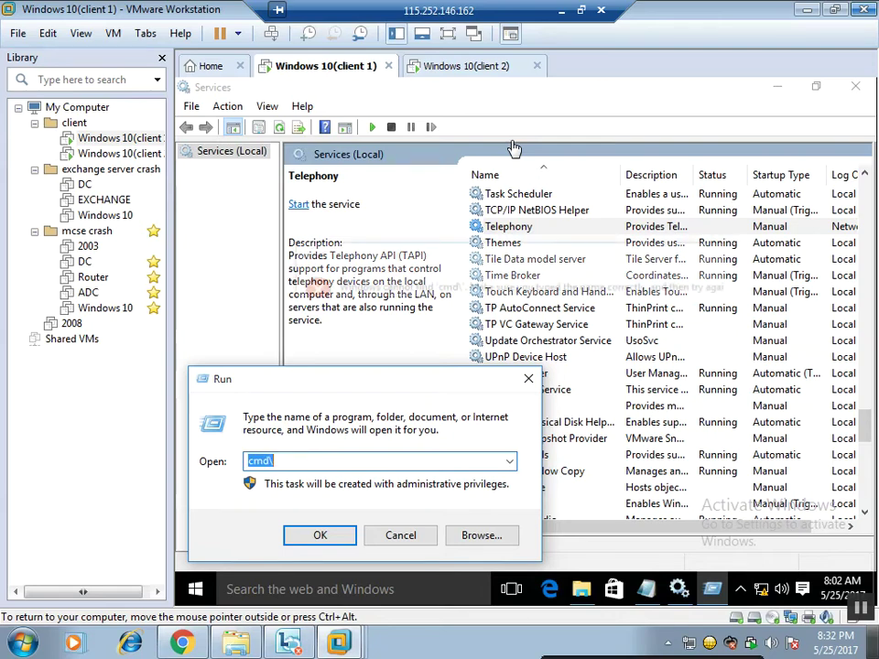
{"action": "key", "text": "Return"}
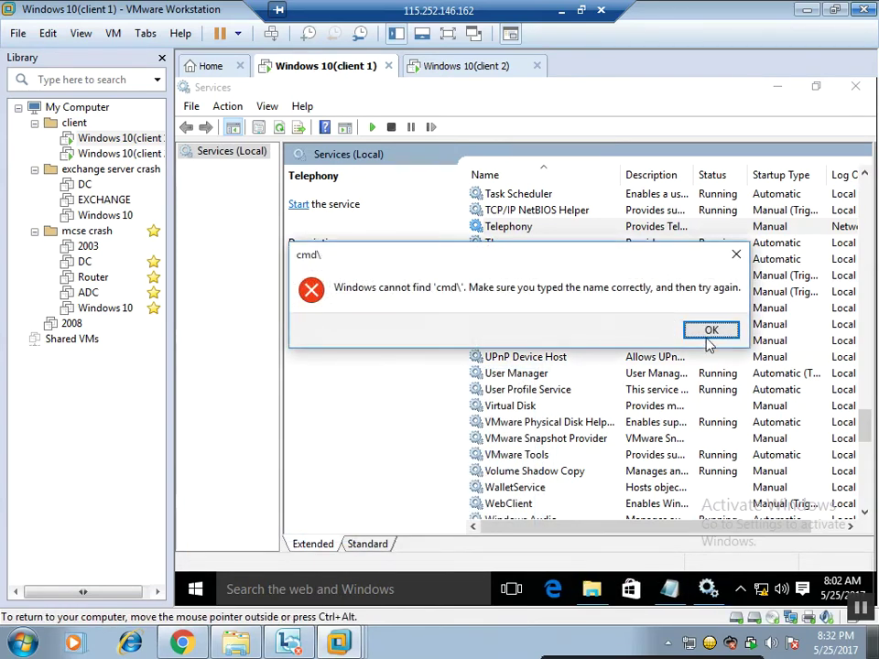
{"action": "key", "text": "Return"}
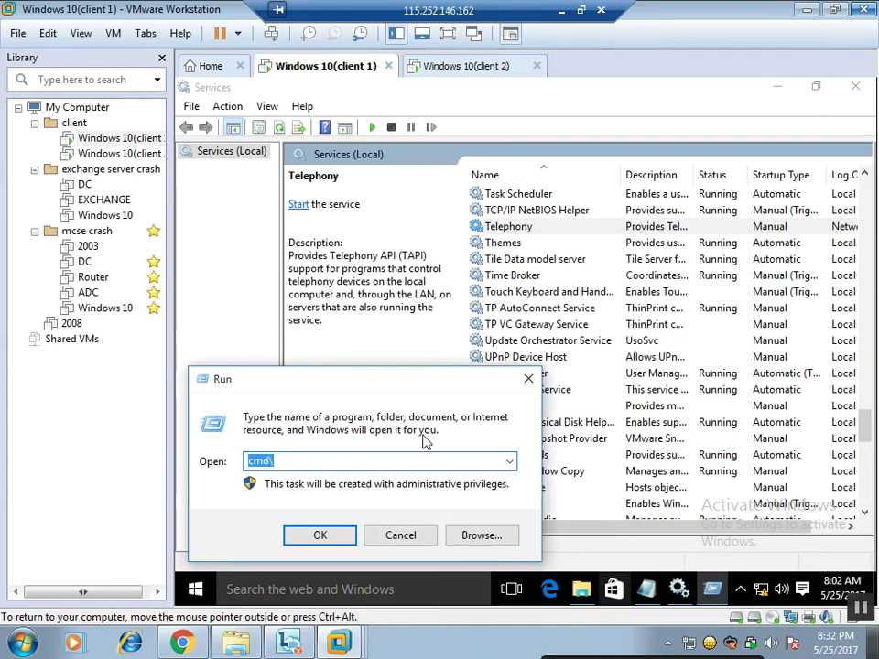
{"action": "key", "text": "End"}
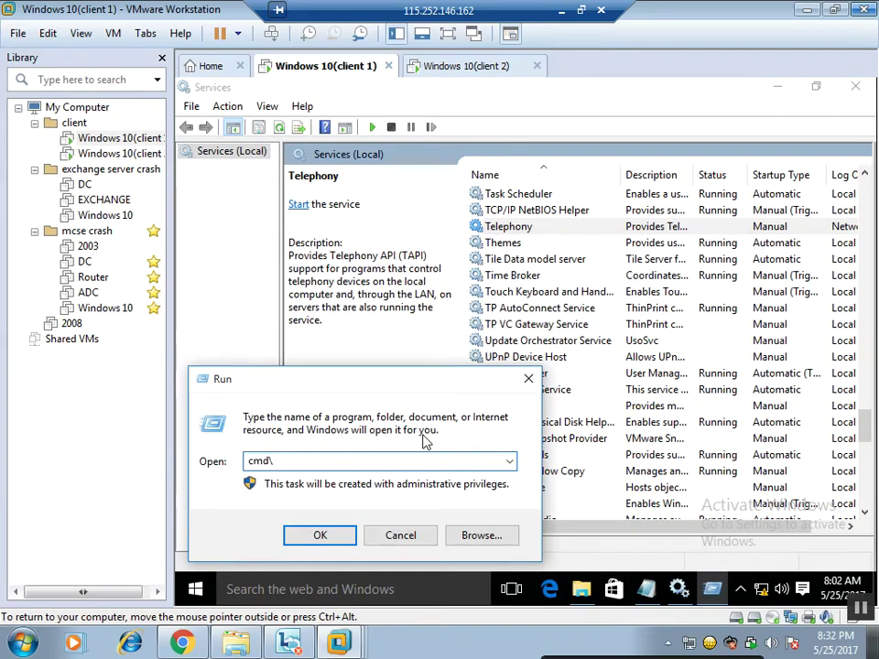
{"action": "key", "text": "BackSpace"}
{"action": "key", "text": "Return"}
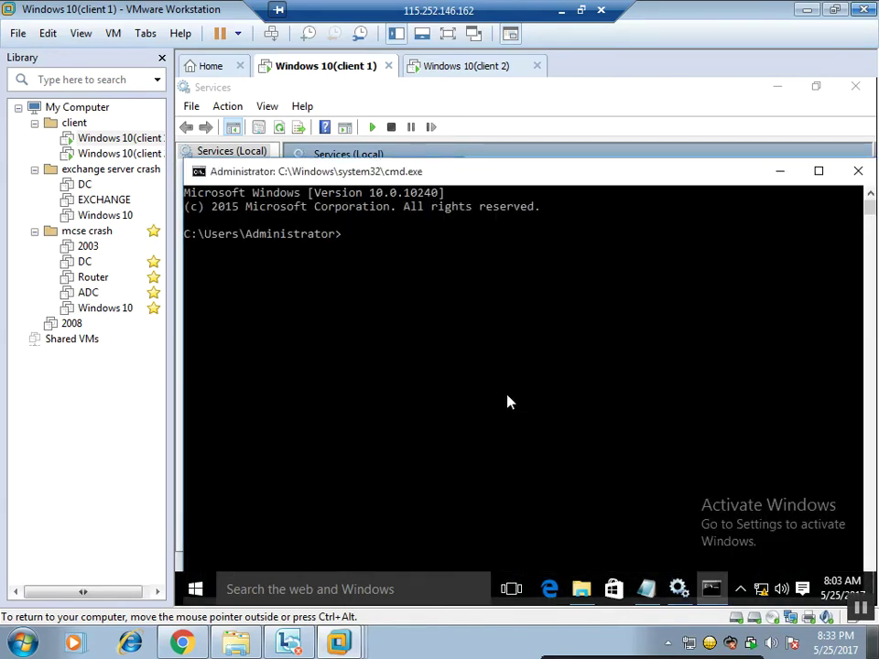
Step: Run shutdown -t on client 1 and read through the command's options and shutdown reason codes
{"action": "left_click", "coordinate": [503, 398]}
{"action": "key", "text": "Escape"}
{"action": "type", "text": "shut"}
{"action": "type", "text": "down -t"}
{"action": "key", "text": "Return"}
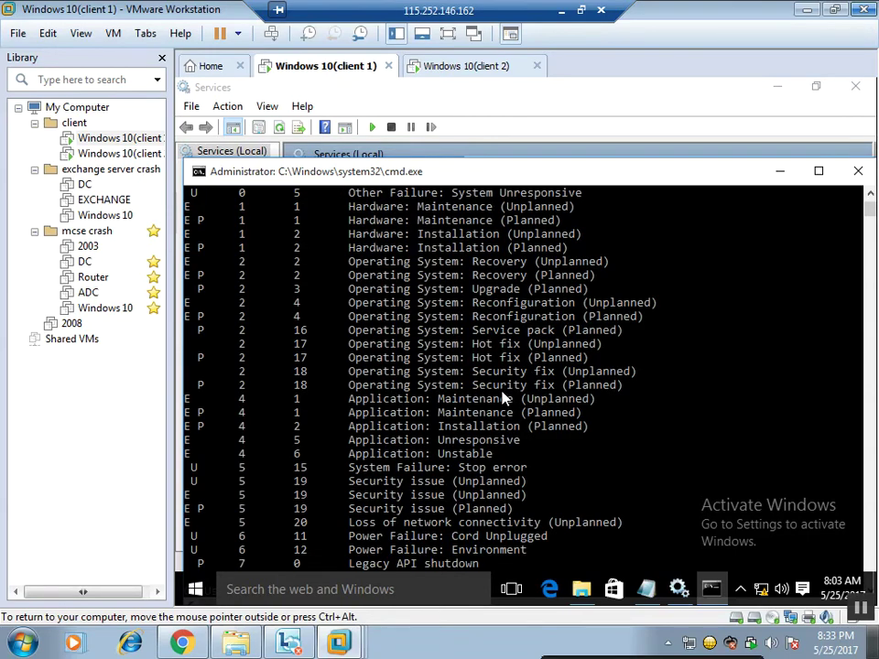
{"action": "scroll", "coordinate": [502, 398], "scroll_direction": "down", "scroll_amount": 8}
{"action": "scroll", "coordinate": [502, 398], "scroll_direction": "up", "scroll_amount": 10}
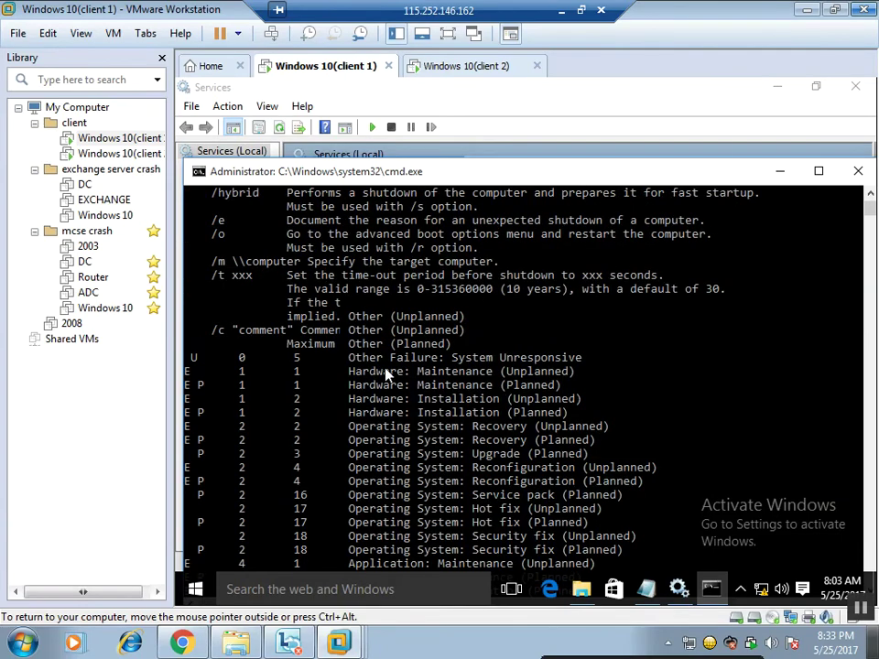
{"action": "scroll", "coordinate": [482, 377], "scroll_direction": "up", "scroll_amount": 6}
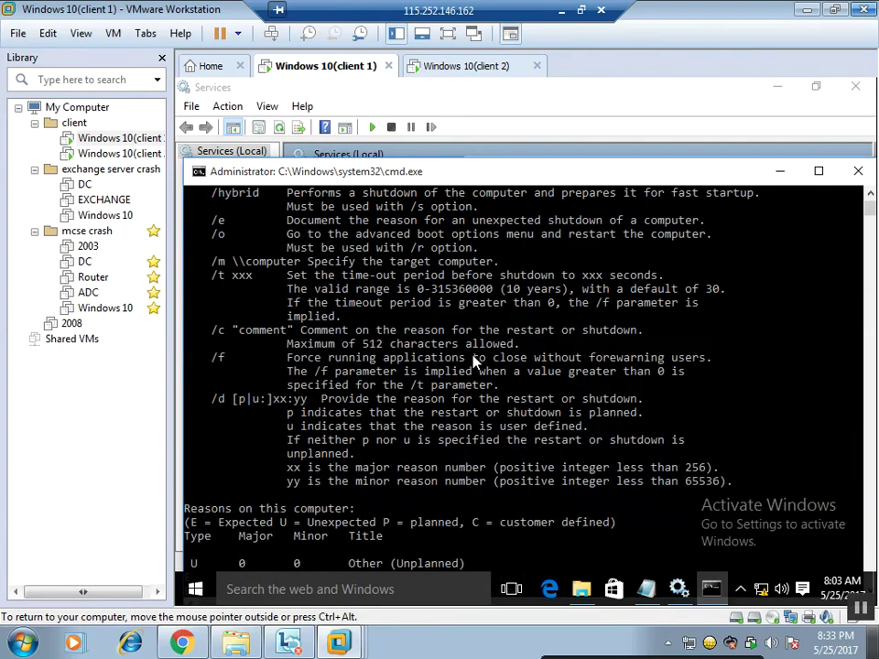
{"action": "scroll", "coordinate": [472, 361], "scroll_direction": "up", "scroll_amount": 5}
{"action": "scroll", "coordinate": [449, 339], "scroll_direction": "down", "scroll_amount": 12}
{"action": "scroll", "coordinate": [438, 321], "scroll_direction": "down", "scroll_amount": 2}
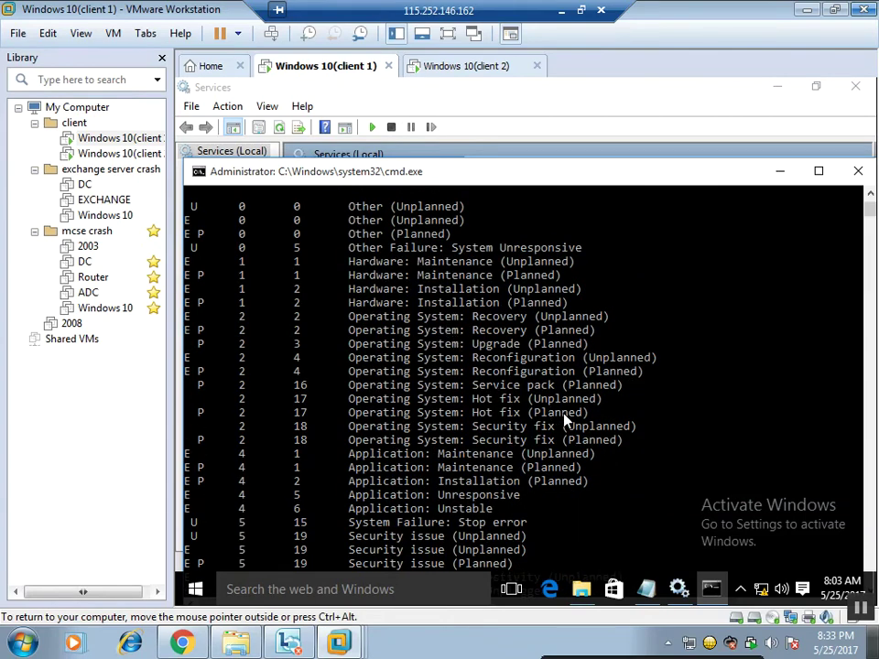
{"action": "scroll", "coordinate": [565, 417], "scroll_direction": "down", "scroll_amount": 5}
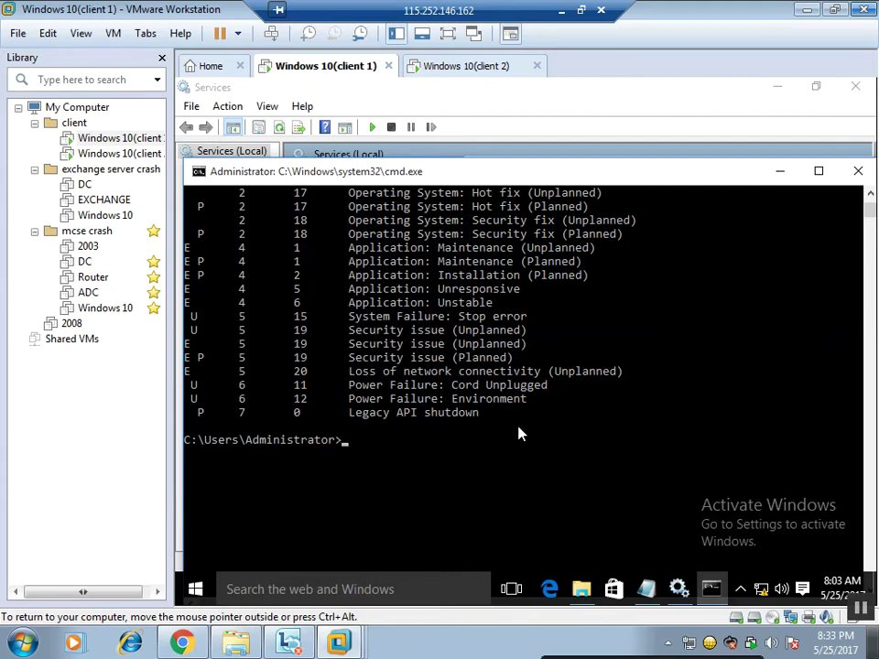
Step: Restart client 1 immediately with the command shutdown /r /t 0
{"action": "type", "text": "shutdown /r /t 0"}
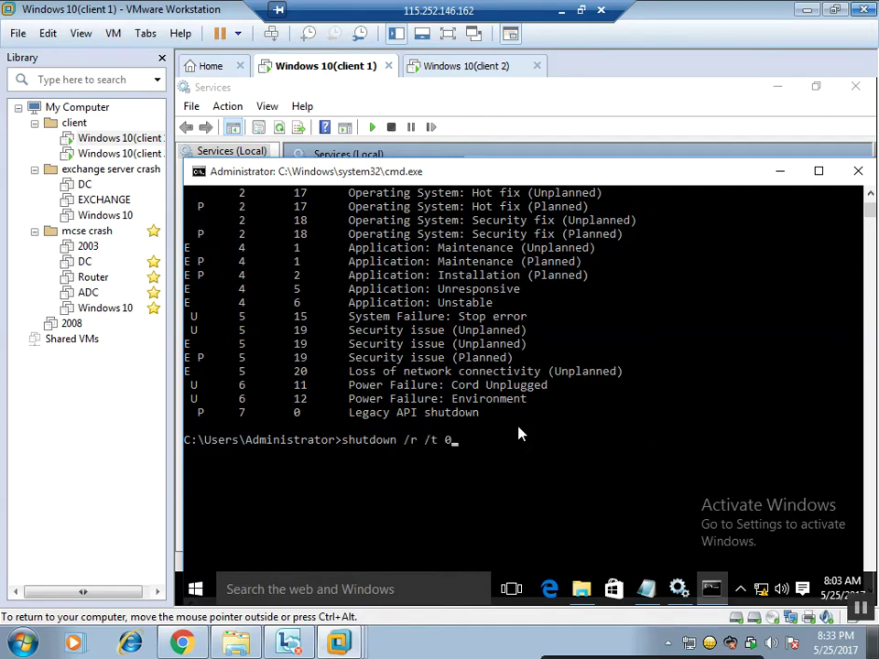
{"action": "key", "text": "Return"}
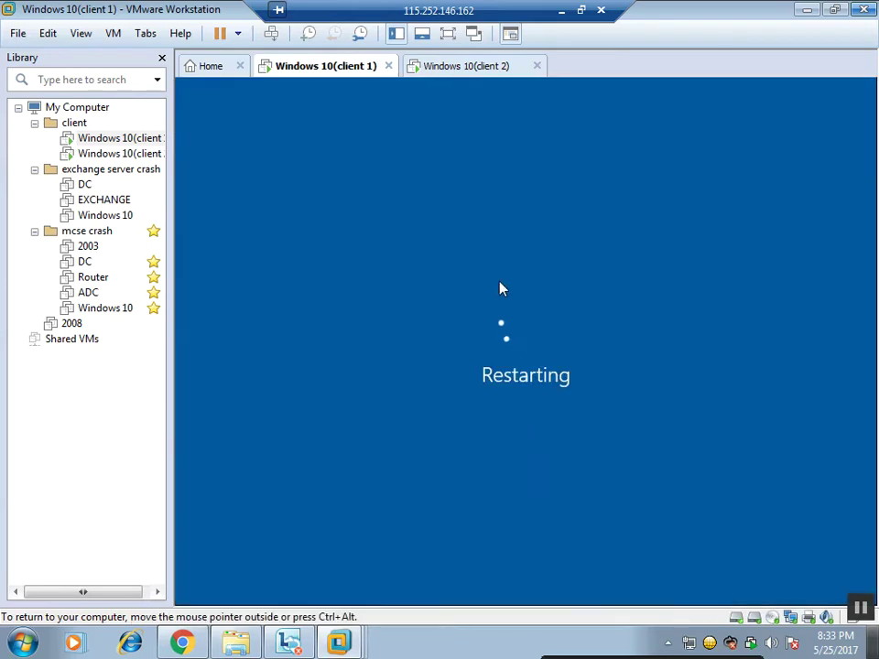
Step: Check the restart progress of the client 1 and client 2 virtual machines alternately
{"action": "left_click", "coordinate": [473, 71]}
{"action": "left_click", "coordinate": [611, 277]}
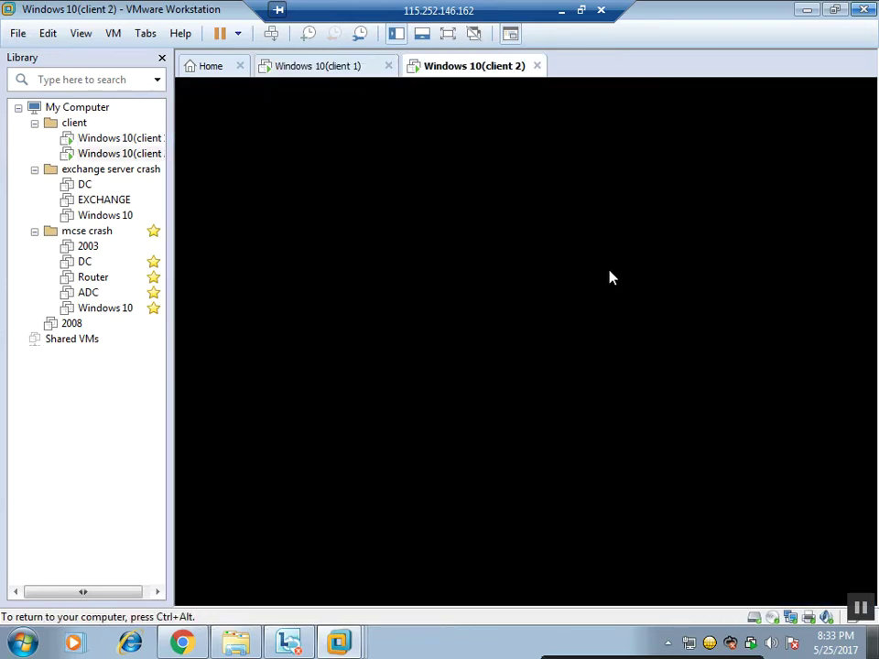
{"action": "left_click", "coordinate": [316, 73]}
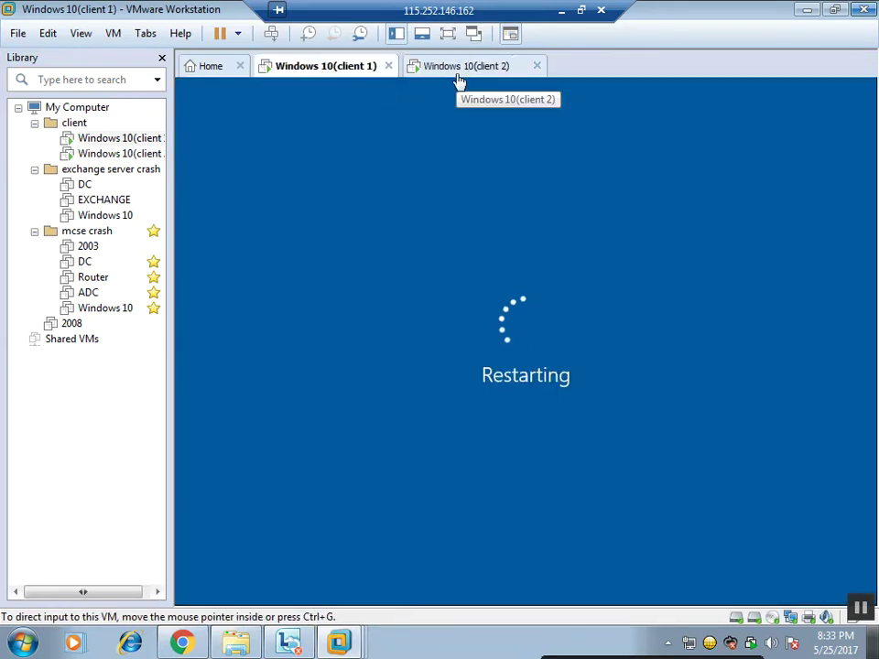
{"action": "left_click", "coordinate": [458, 81]}
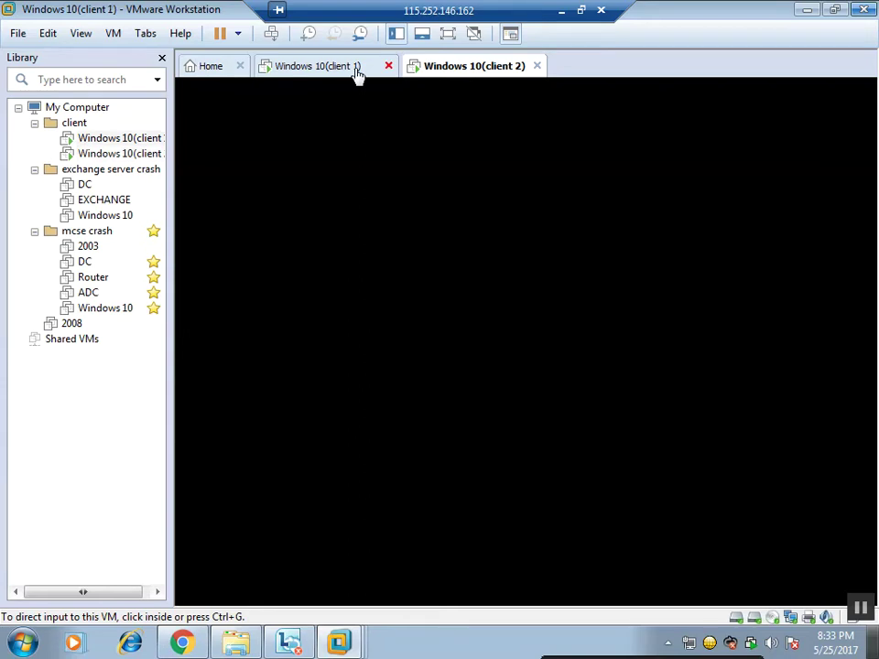
{"action": "left_click", "coordinate": [357, 75]}
{"action": "left_click", "coordinate": [441, 80]}
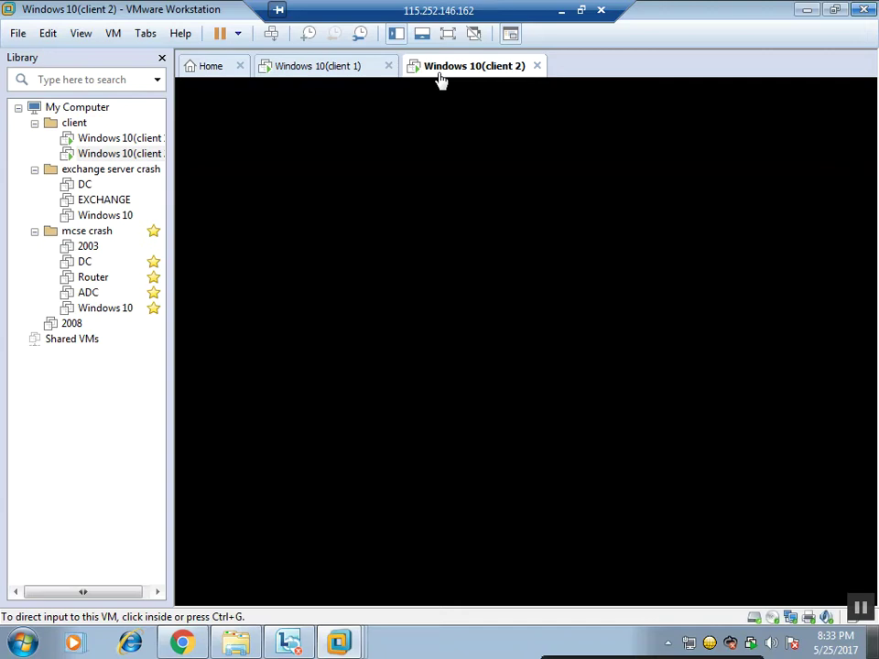
{"action": "left_click", "coordinate": [349, 75]}
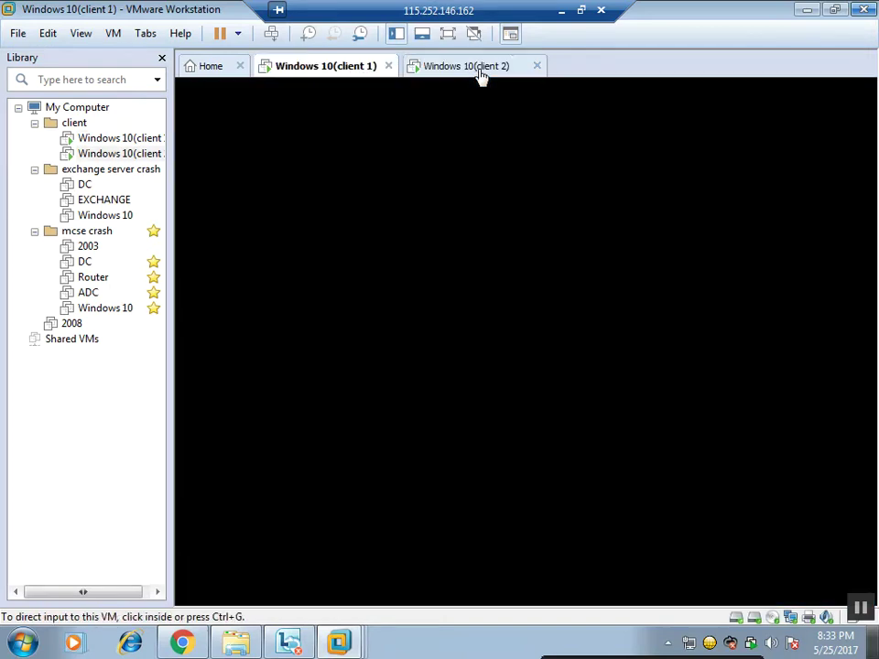
{"action": "left_click", "coordinate": [481, 75]}
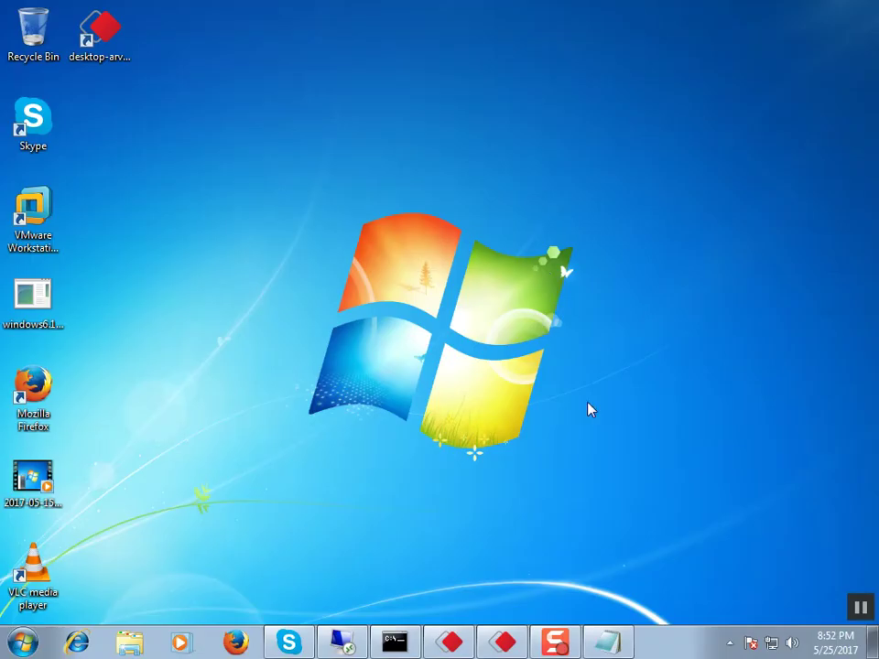
Step: Switch to the Remote Desktop session and refresh the Windows 10 desktop twice
{"action": "left_click", "coordinate": [341, 641]}
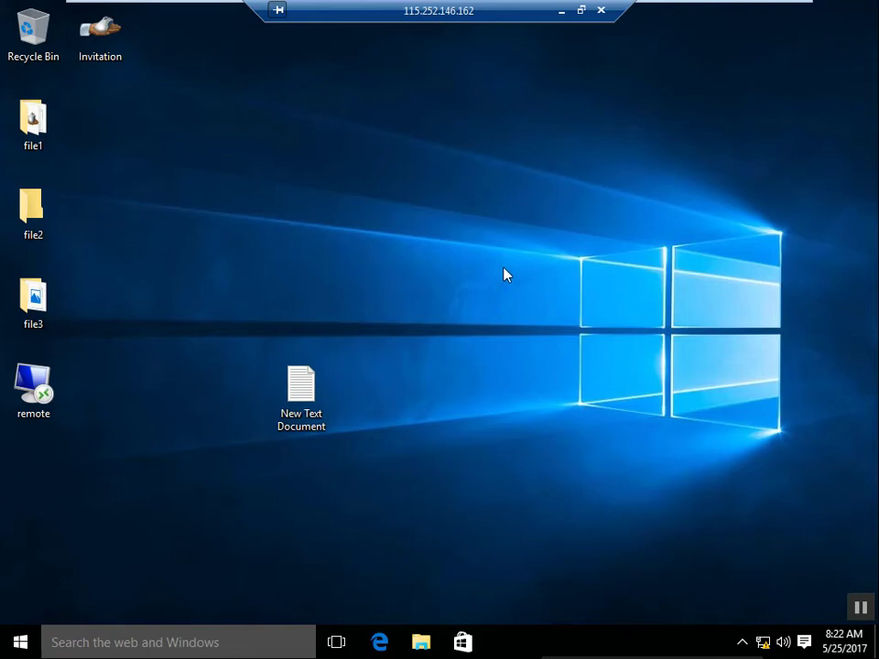
{"action": "right_click", "coordinate": [526, 290]}
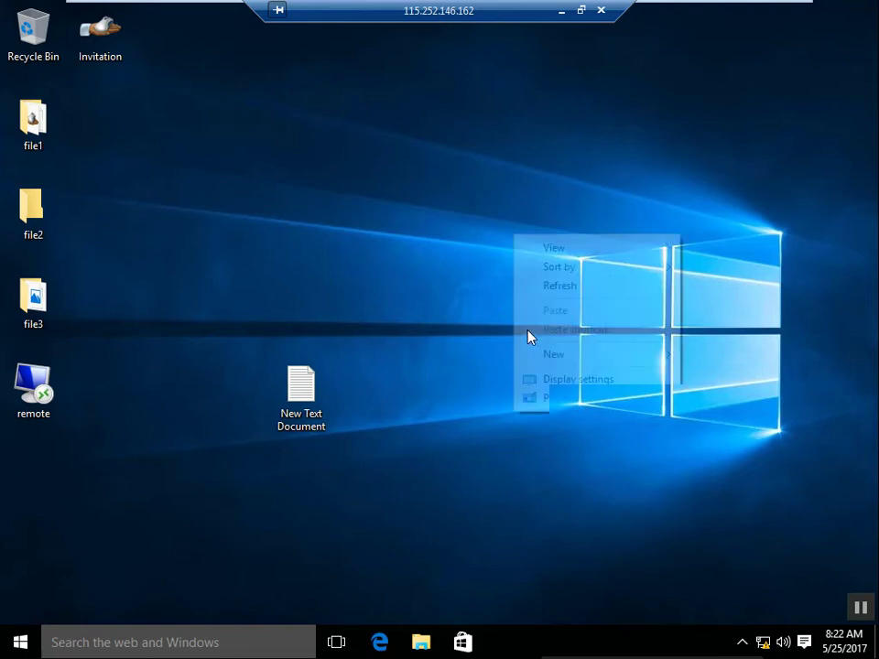
{"action": "left_click", "coordinate": [555, 285]}
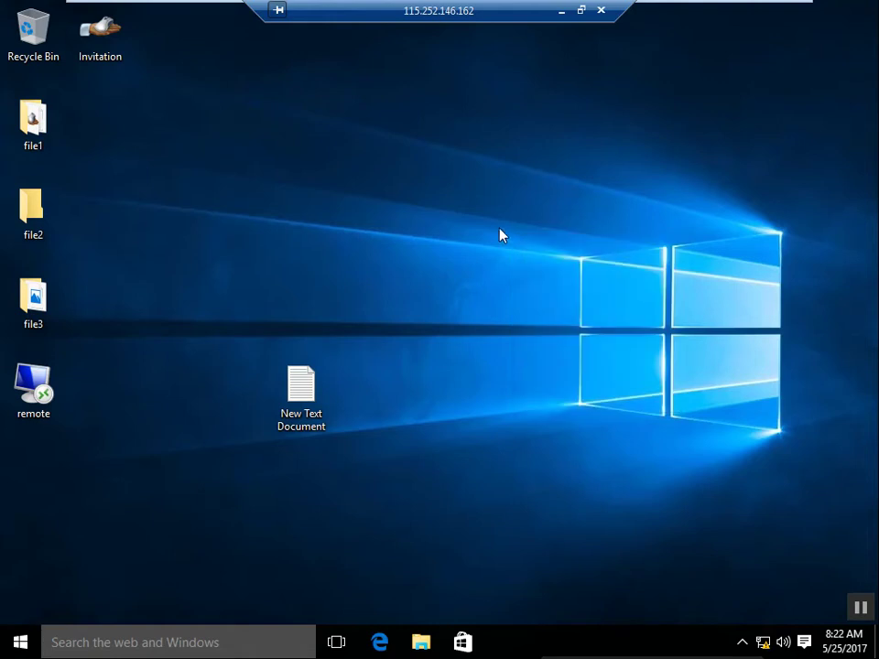
{"action": "right_click", "coordinate": [463, 292]}
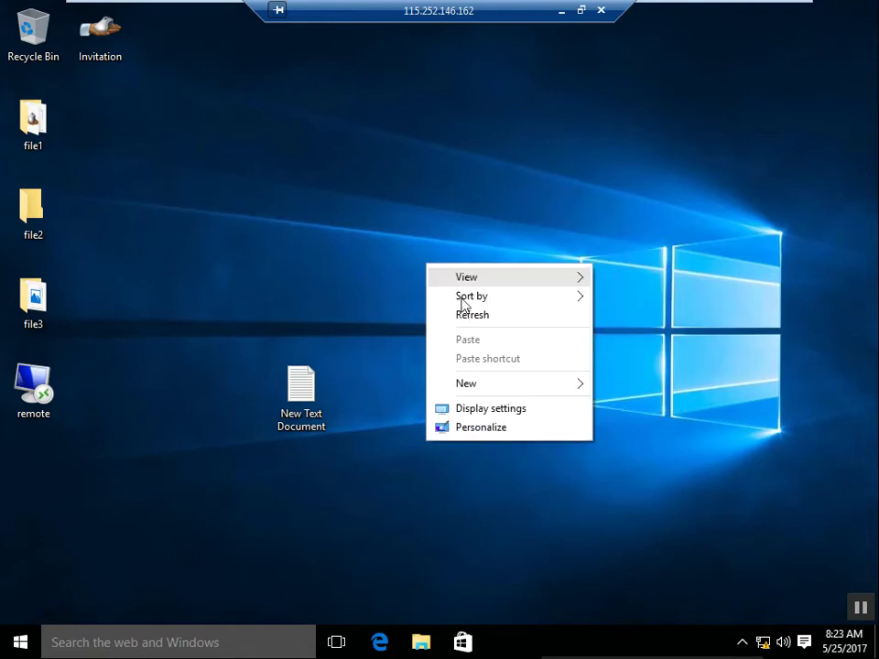
{"action": "left_click", "coordinate": [471, 314]}
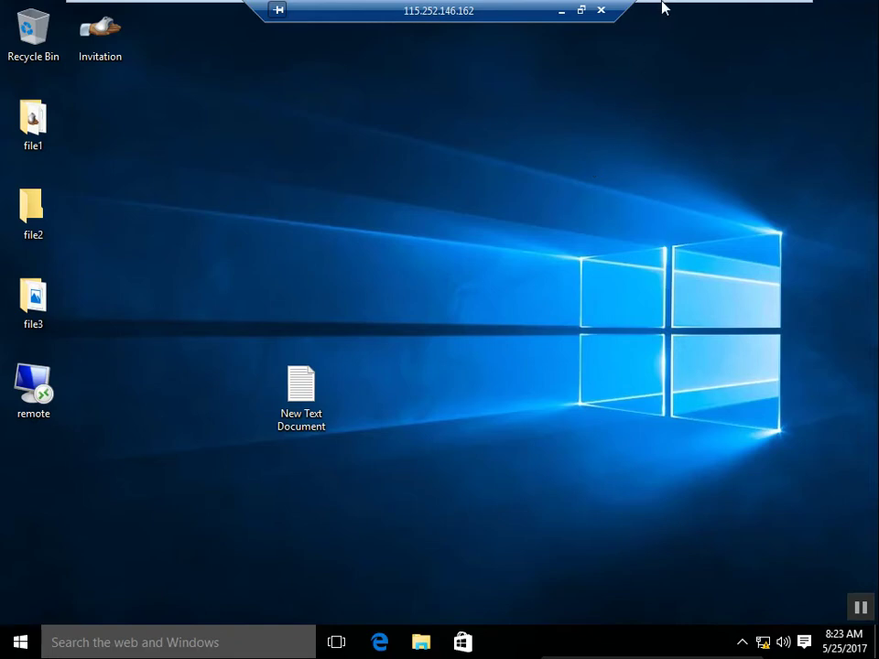
Step: Try to find the Snipping Tool on the Windows 10 machine by searching for "snipping"
{"action": "mouse_move", "coordinate": [661, 9]}
{"action": "key", "text": "super"}
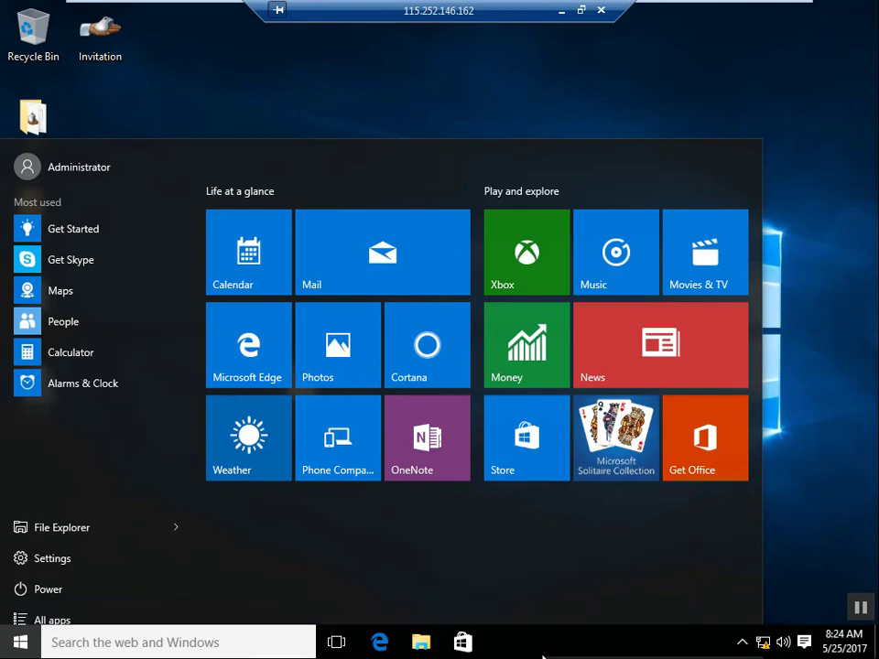
{"action": "type", "text": "s"}
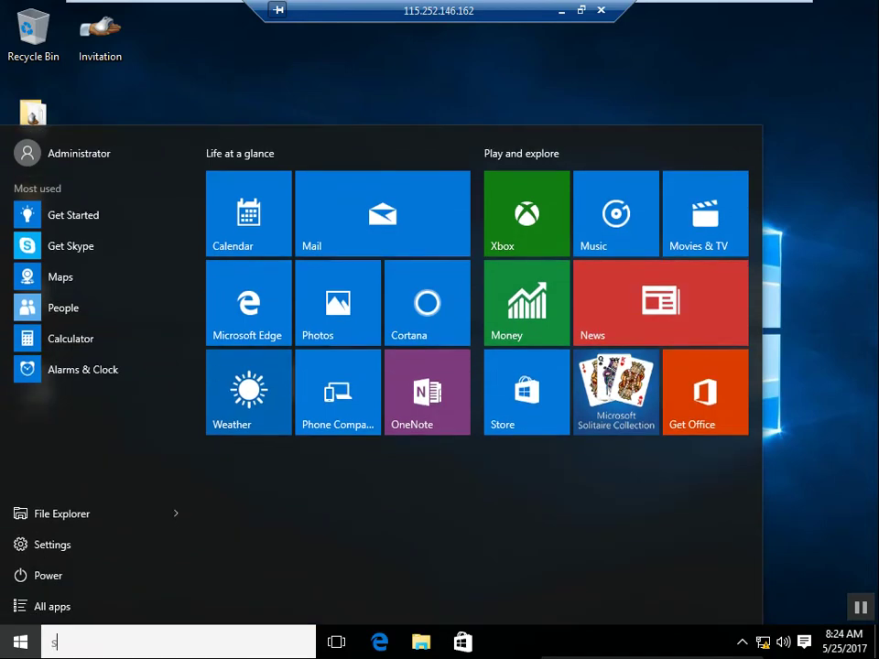
{"action": "type", "text": "ni"}
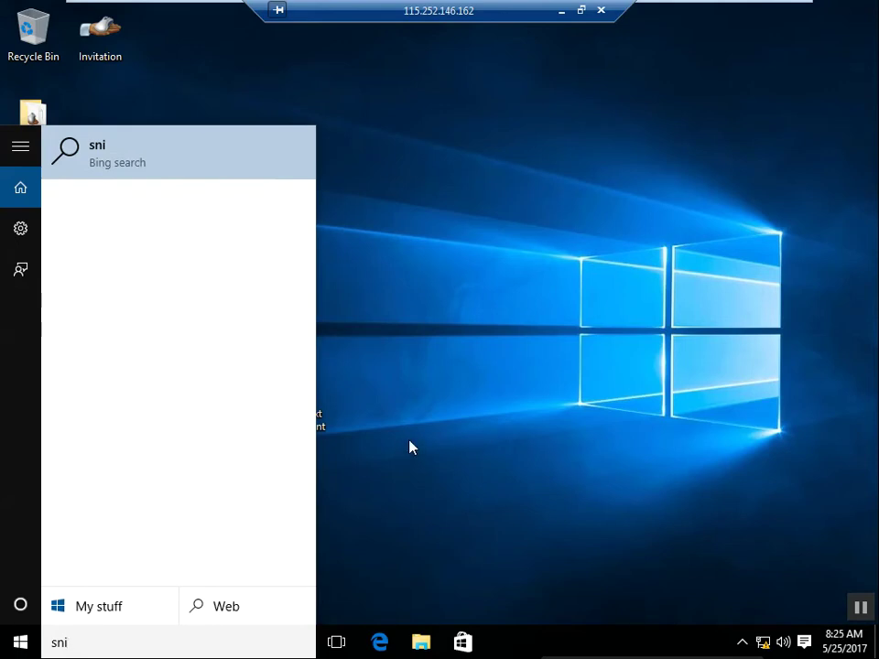
{"action": "type", "text": "pping"}
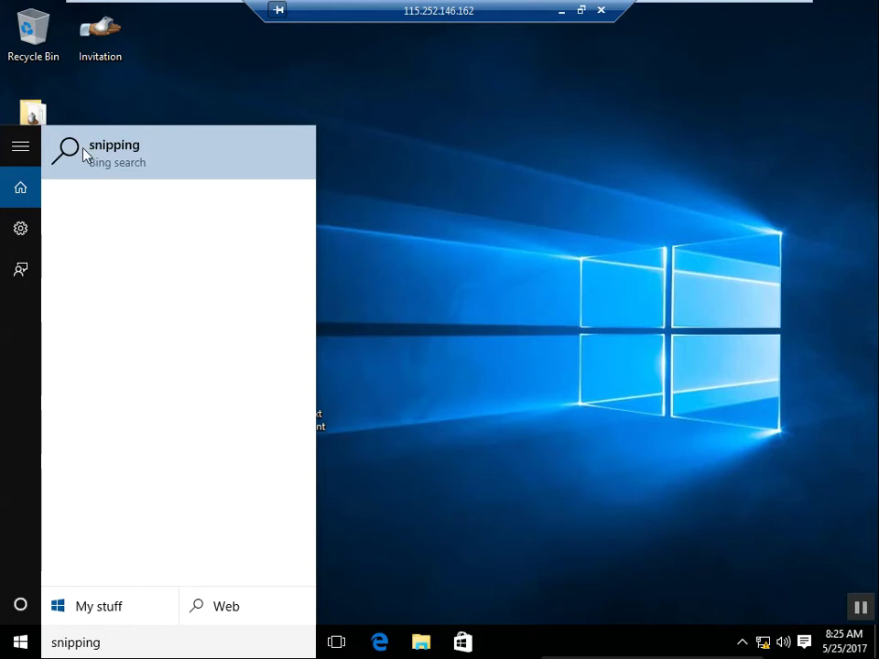
{"action": "left_click", "coordinate": [265, 171]}
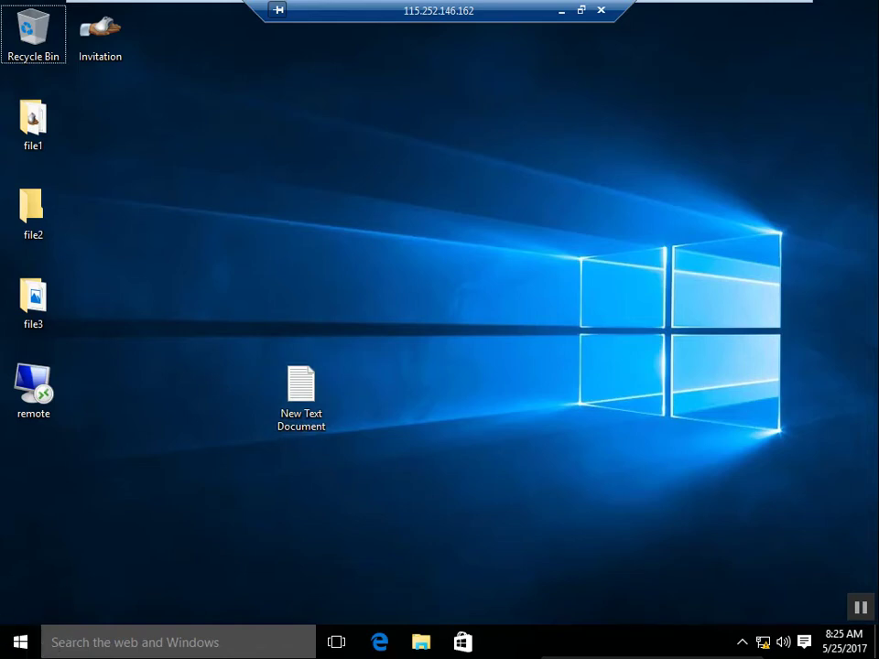
Step: Open the Snipping Tool from the Windows Accessories folder in the list of all apps
{"action": "left_click", "coordinate": [16, 644]}
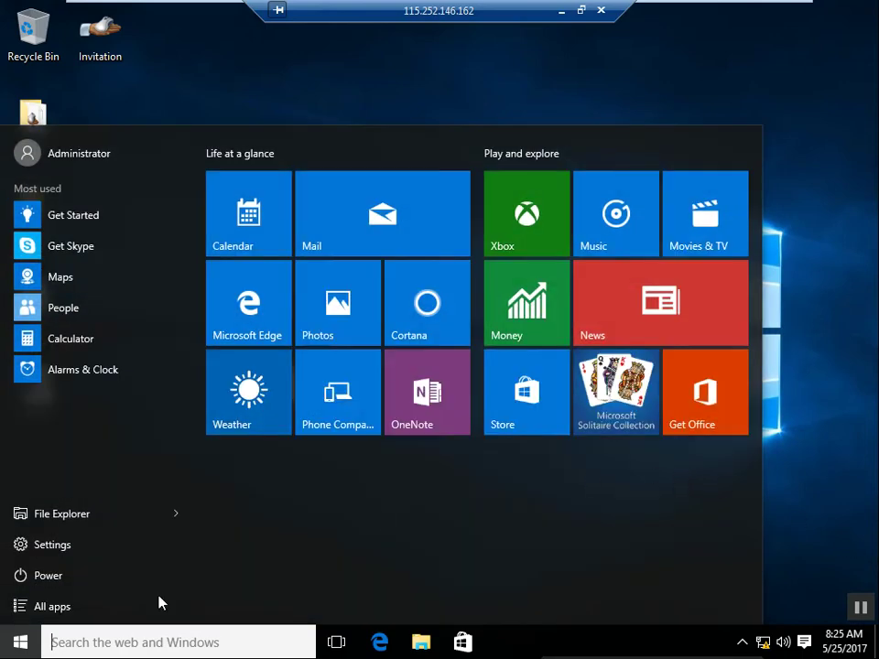
{"action": "left_click", "coordinate": [52, 611]}
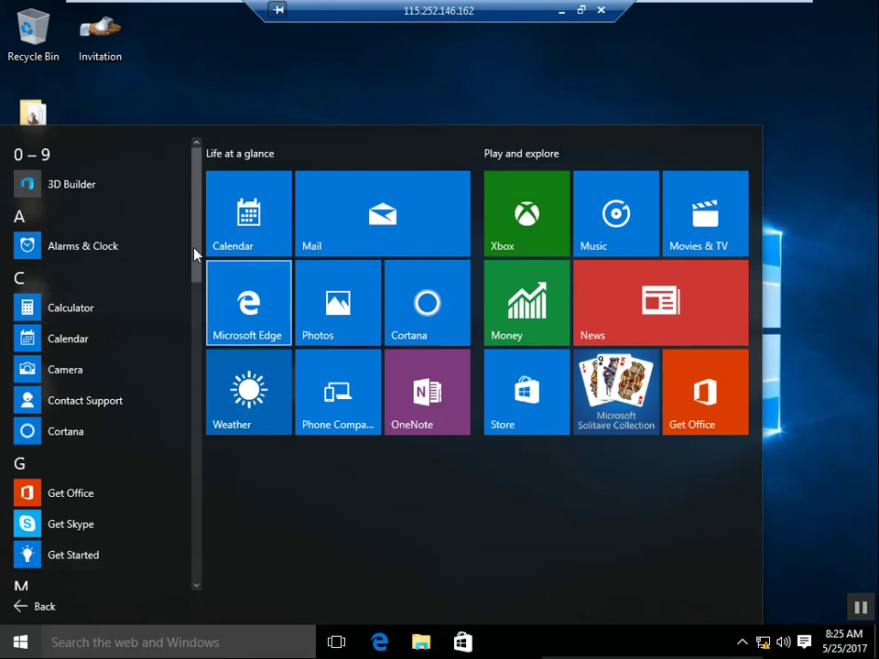
{"action": "scroll", "coordinate": [191, 356], "scroll_direction": "down", "scroll_amount": 3}
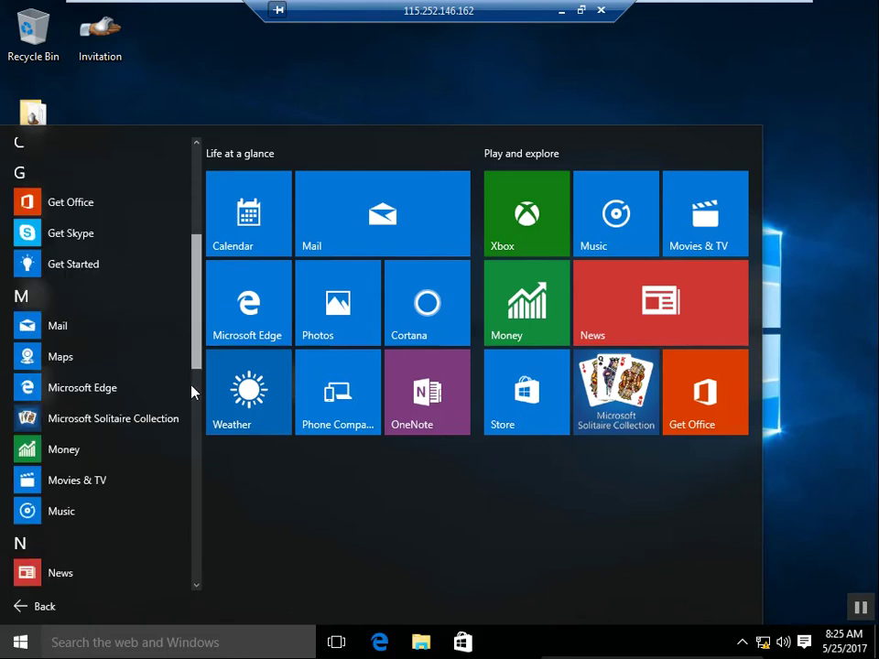
{"action": "scroll", "coordinate": [192, 391], "scroll_direction": "down", "scroll_amount": 5}
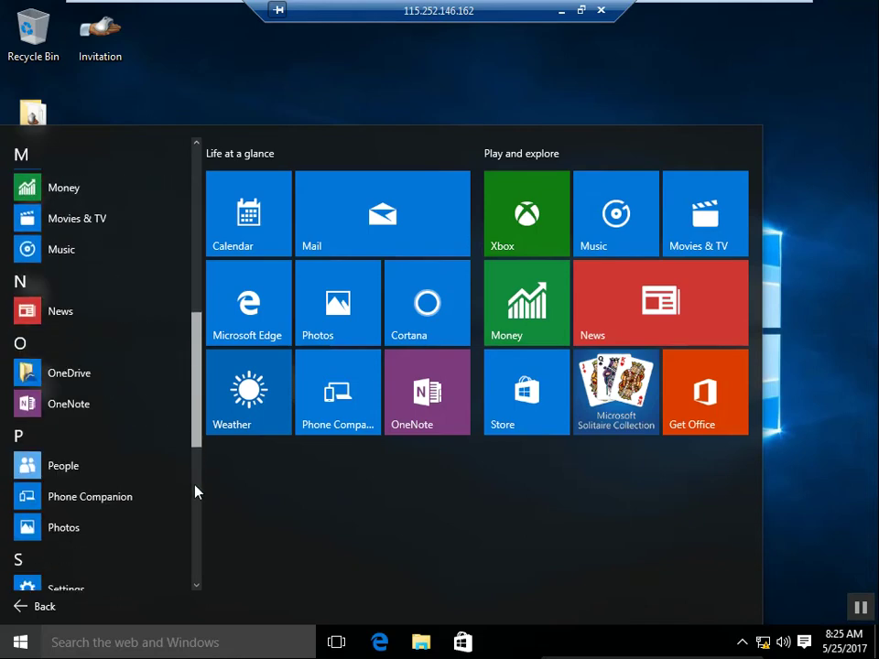
{"action": "scroll", "coordinate": [195, 492], "scroll_direction": "down", "scroll_amount": 6}
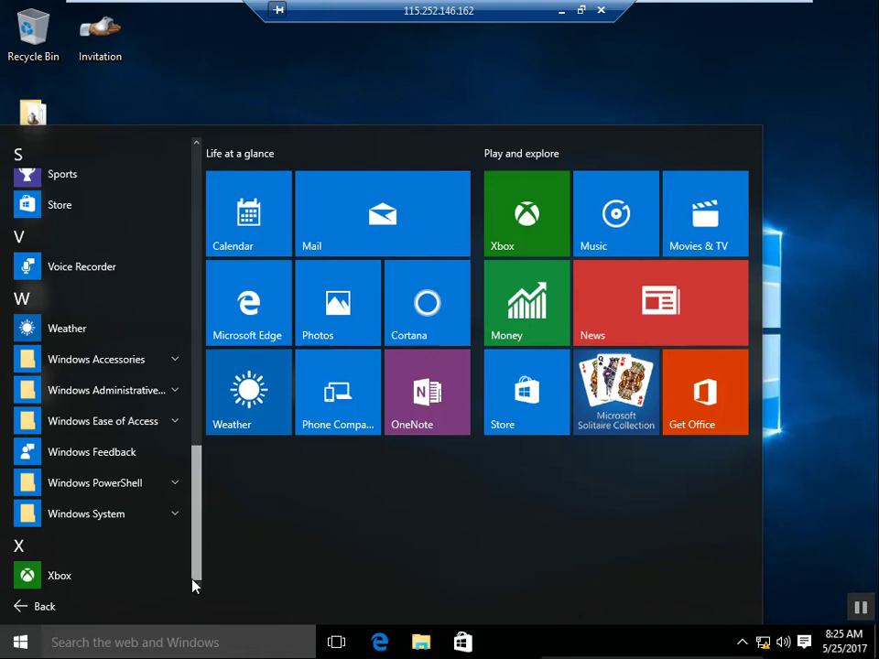
{"action": "left_click", "coordinate": [172, 364]}
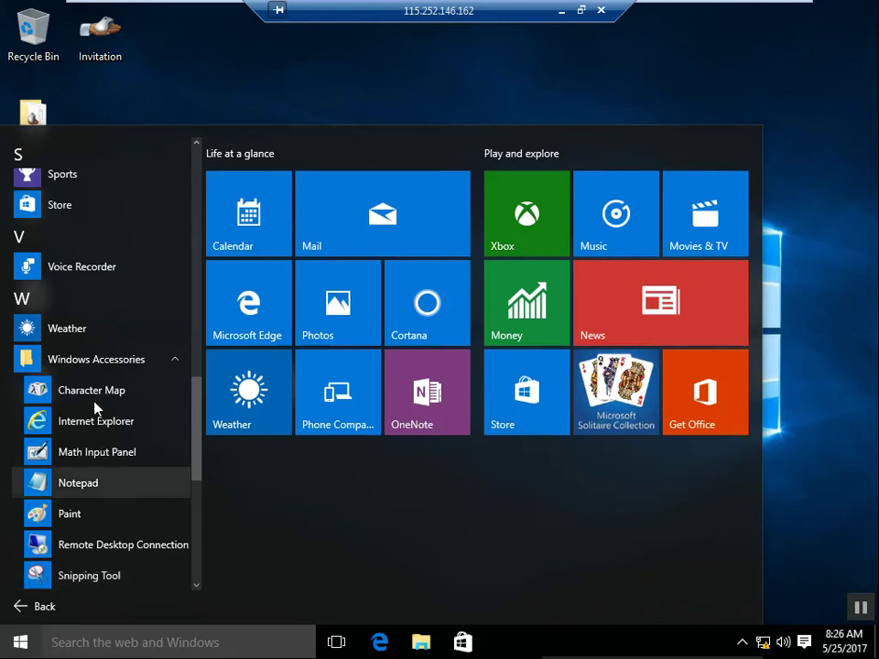
{"action": "left_click", "coordinate": [88, 580]}
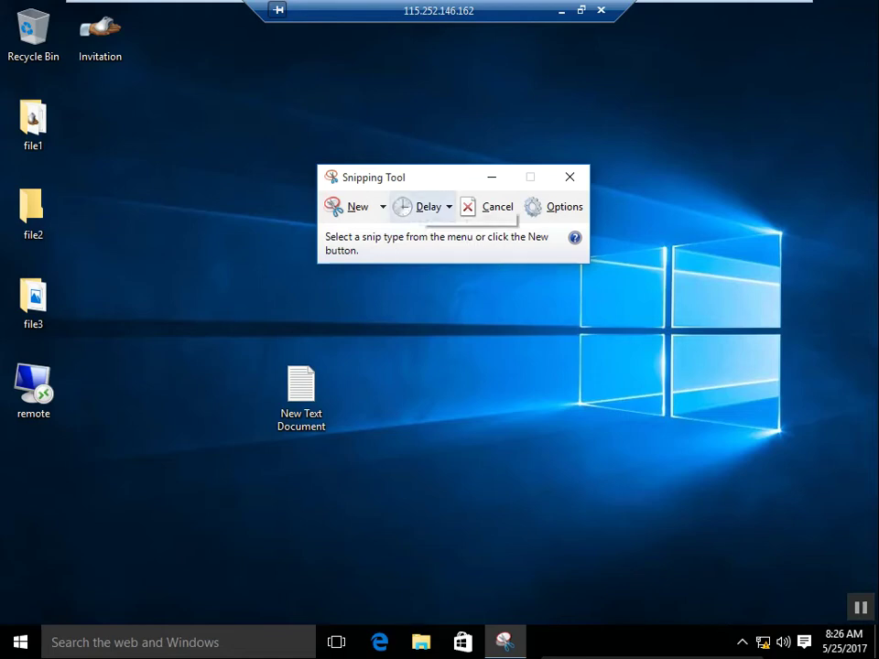
Step: Reposition the Snipping Tool window and capture a rectangular snip of the desktop icons from Recycle Bin and Invitation down to remote
{"action": "left_click_drag", "start_coordinate": [437, 177], "coordinate": [440, 95]}
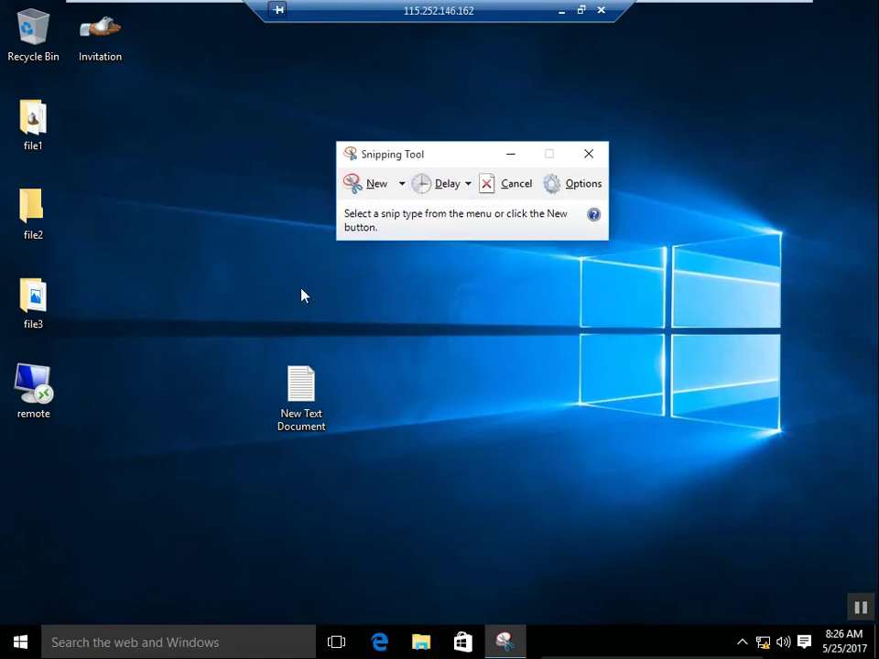
{"action": "left_click", "coordinate": [377, 185]}
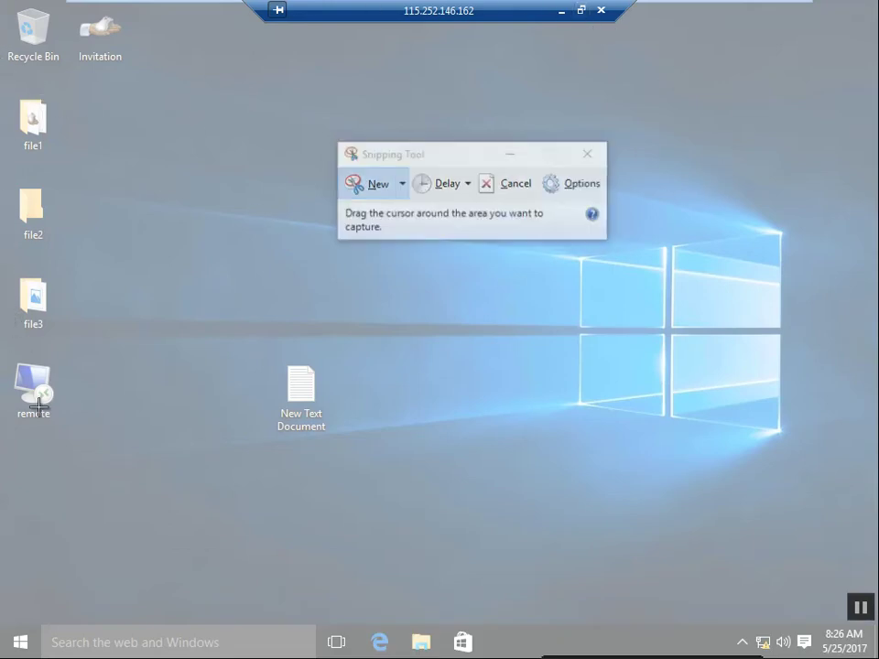
{"action": "left_click_drag", "start_coordinate": [2, 2], "coordinate": [131, 431]}
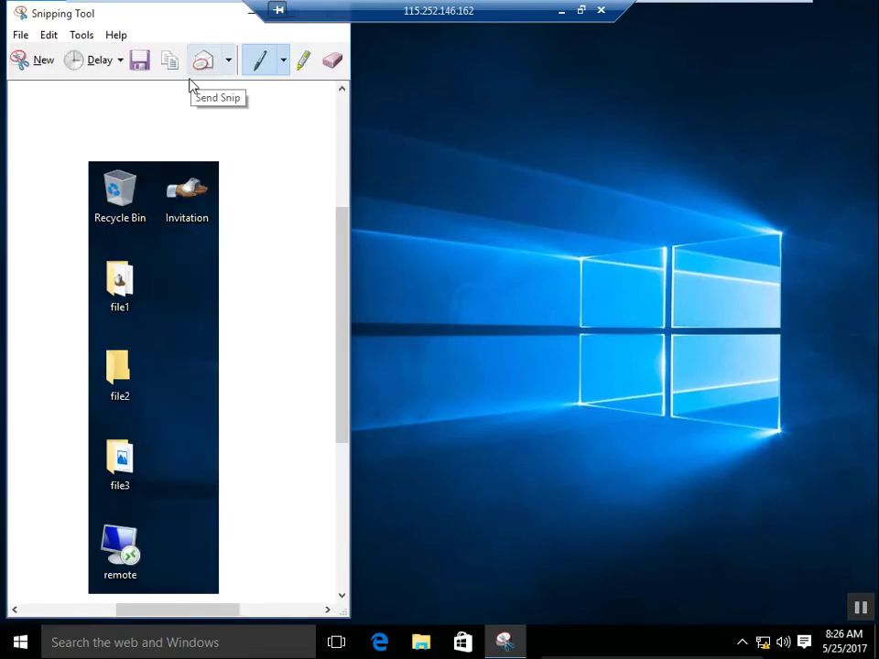
Step: Draw a curved yellow highlighter stroke below and beside the Invitation icon on the snip, and close the Snipping Tool
{"action": "left_click", "coordinate": [304, 60]}
{"action": "mouse_move", "coordinate": [183, 263]}
{"action": "left_mouse_down"}
{"action": "mouse_move", "coordinate": [201, 300]}
{"action": "mouse_move", "coordinate": [257, 216]}
{"action": "mouse_move", "coordinate": [247, 224]}
{"action": "left_mouse_up"}
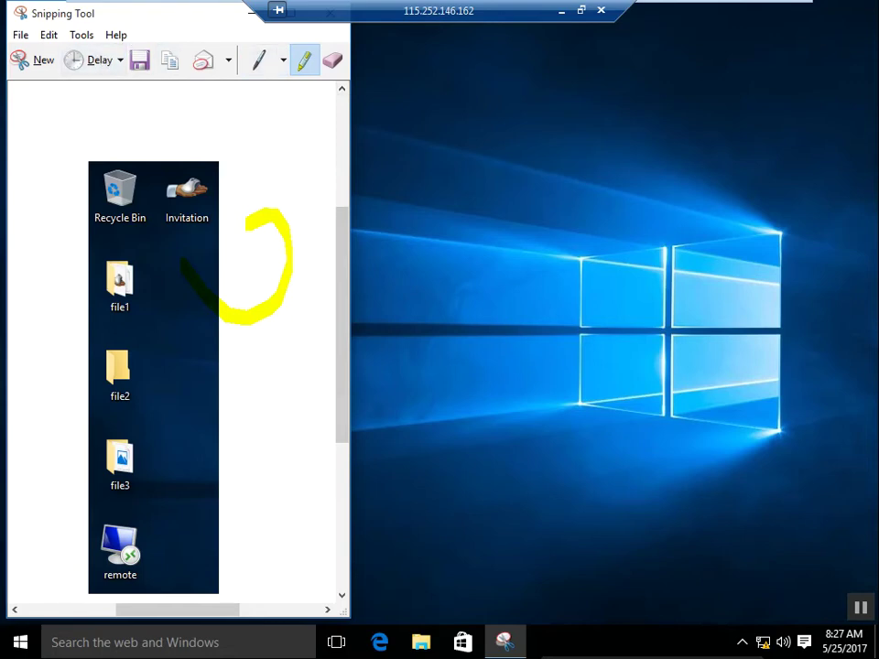
{"action": "left_click_drag", "start_coordinate": [129, 18], "coordinate": [398, 128]}
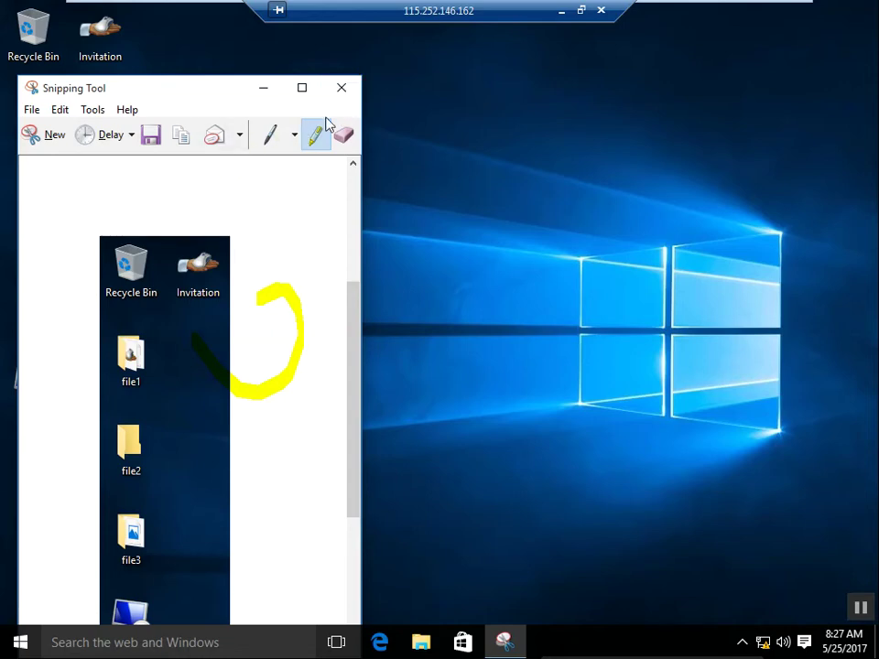
{"action": "left_click", "coordinate": [346, 97]}
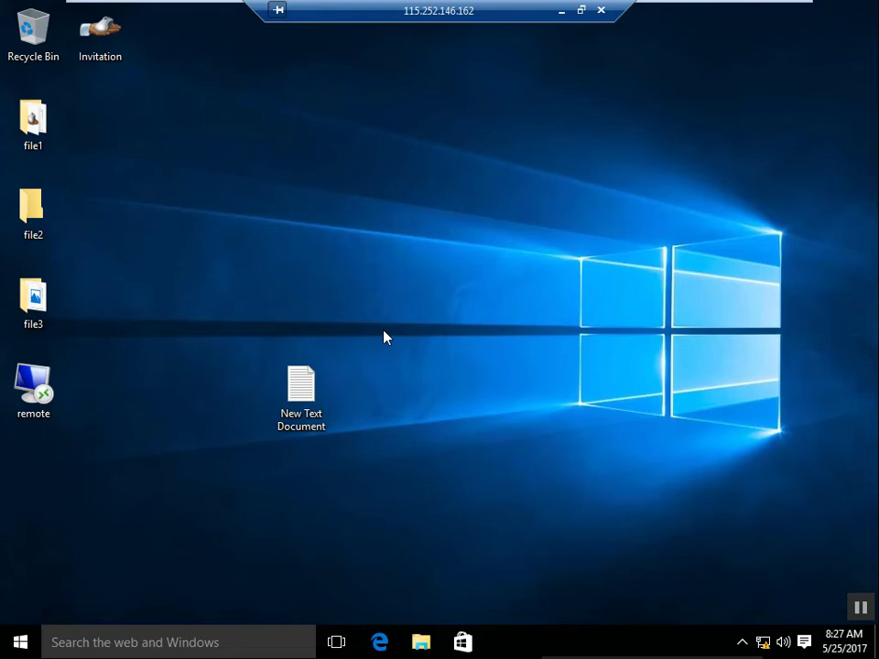
{"action": "key", "text": "super"}
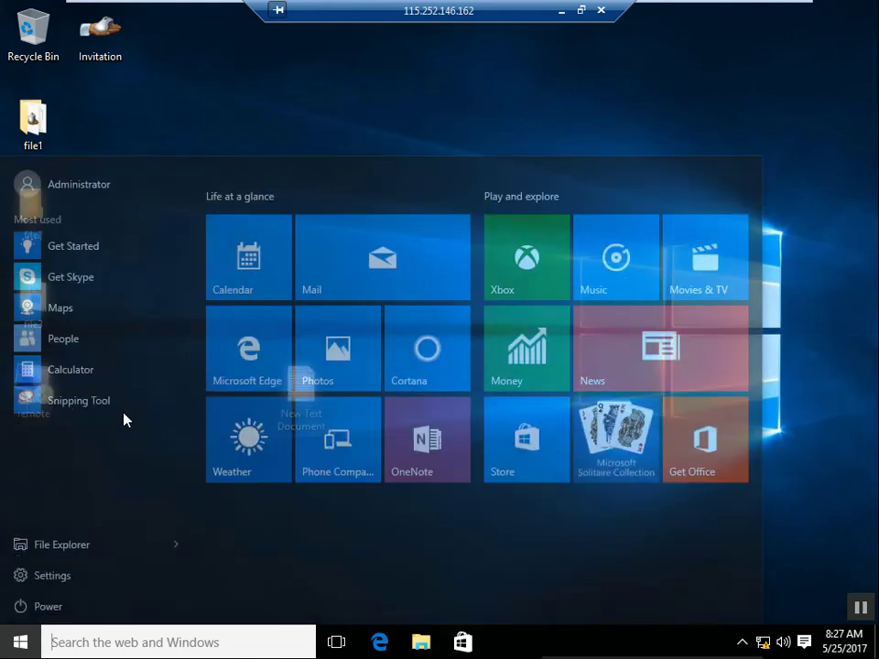
{"action": "type", "text": "s"}
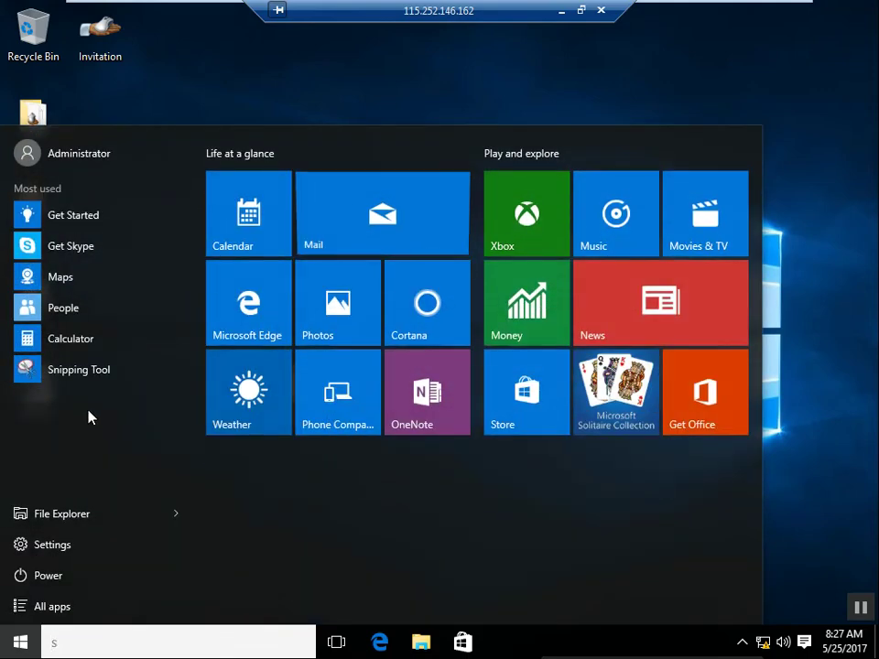
{"action": "key", "text": "BackSpace"}
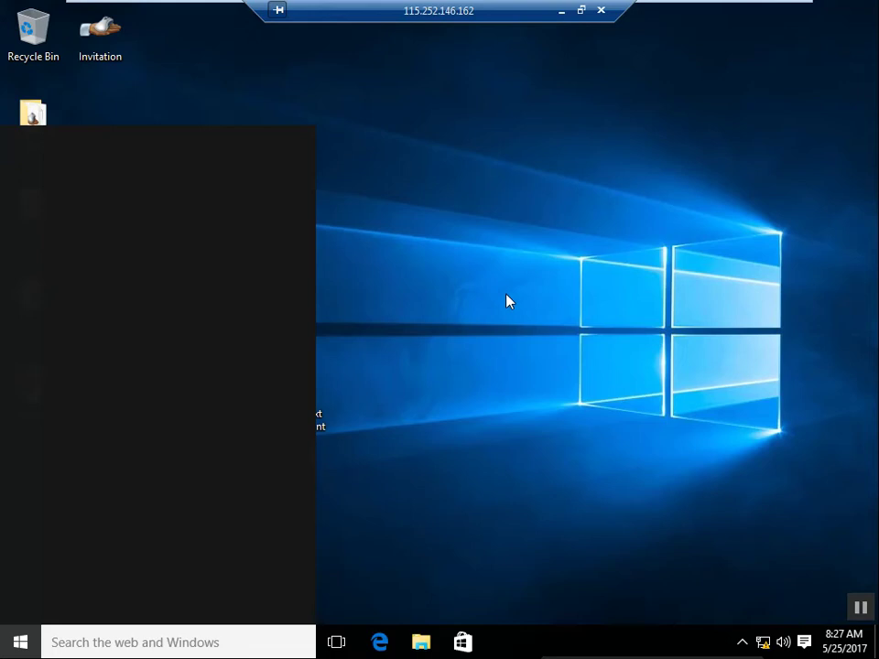
Step: Power off the Windows 10(client 1) virtual machine in VMware Workstation and return to Windows 10(client 2) in full screen
{"action": "mouse_move", "coordinate": [692, 9]}
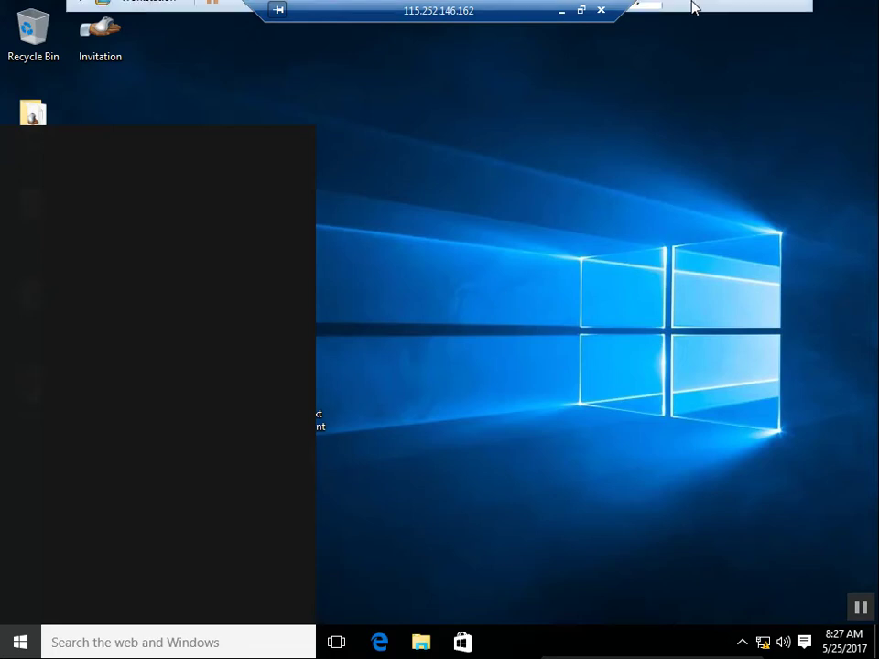
{"action": "left_click", "coordinate": [773, 12]}
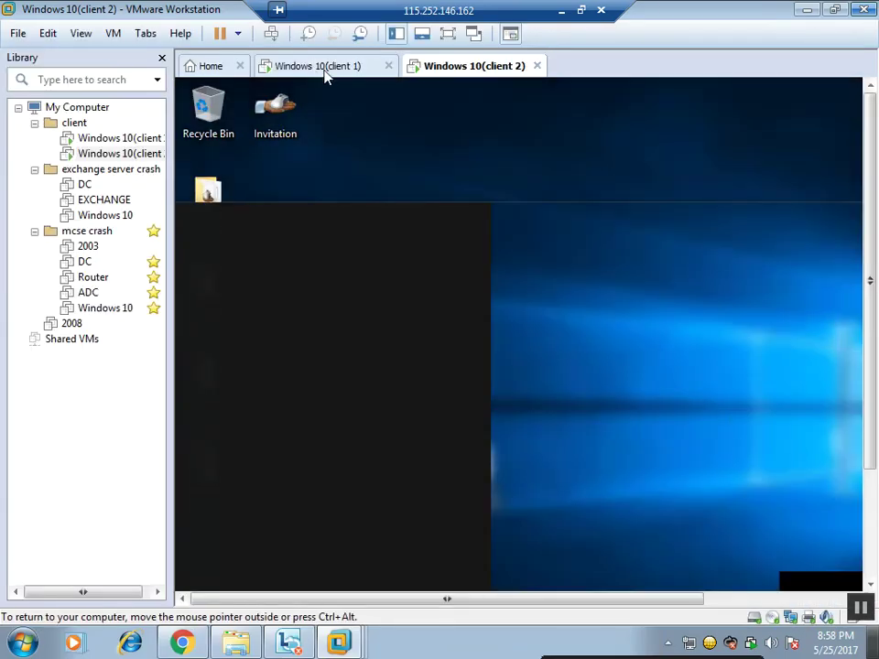
{"action": "left_click", "coordinate": [337, 73]}
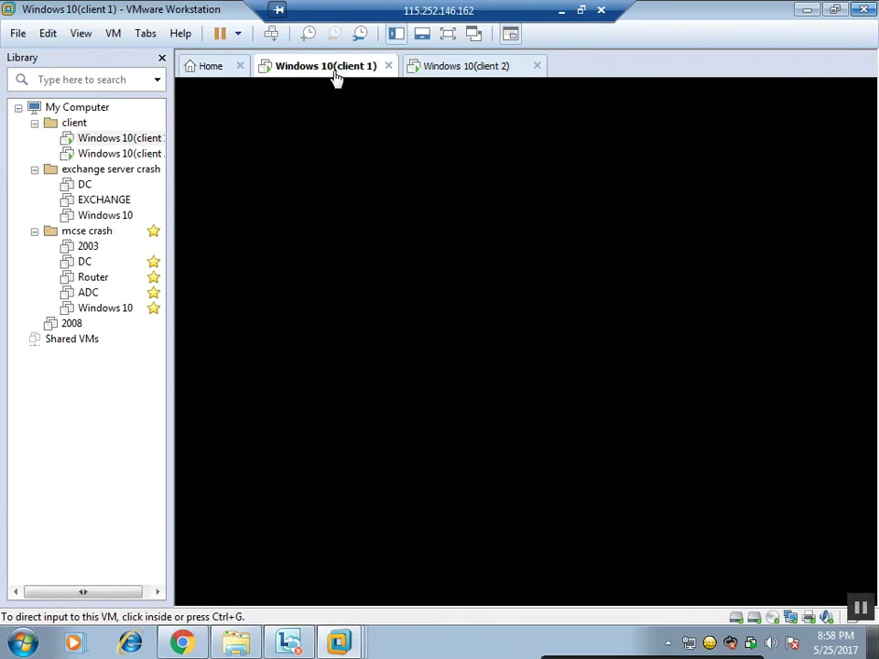
{"action": "right_click", "coordinate": [334, 76]}
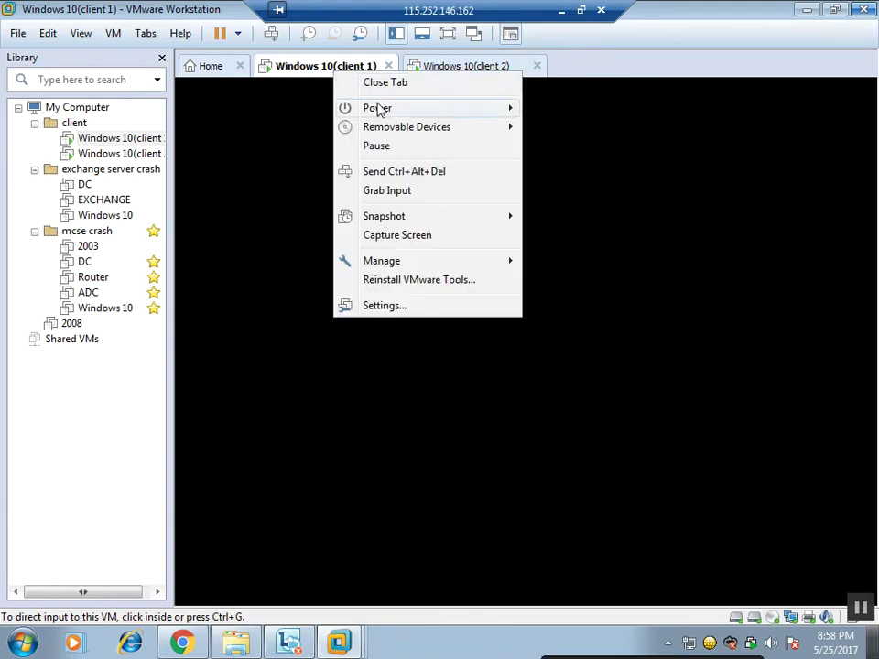
{"action": "mouse_move", "coordinate": [513, 108]}
{"action": "left_click", "coordinate": [578, 209]}
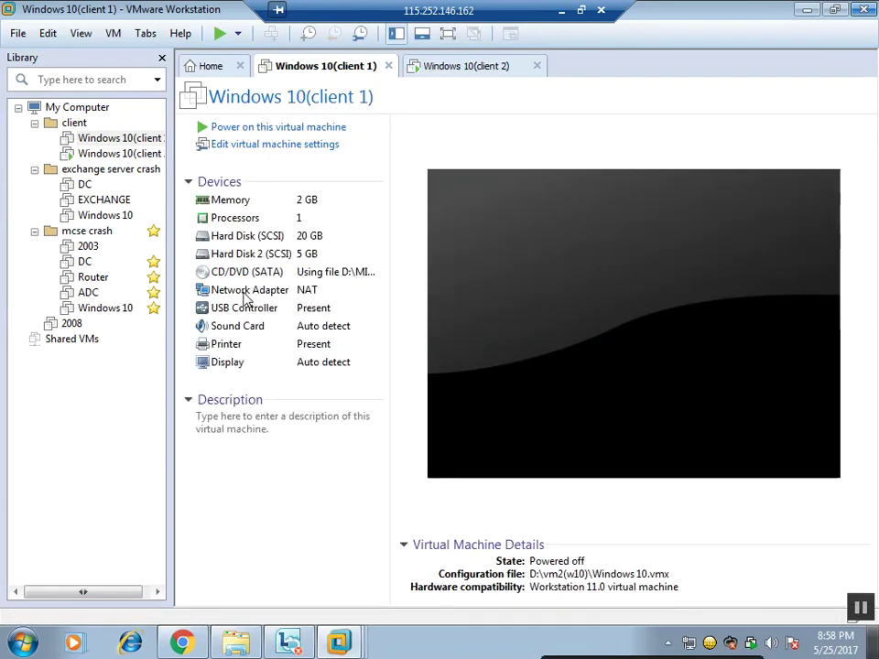
{"action": "left_click", "coordinate": [417, 72]}
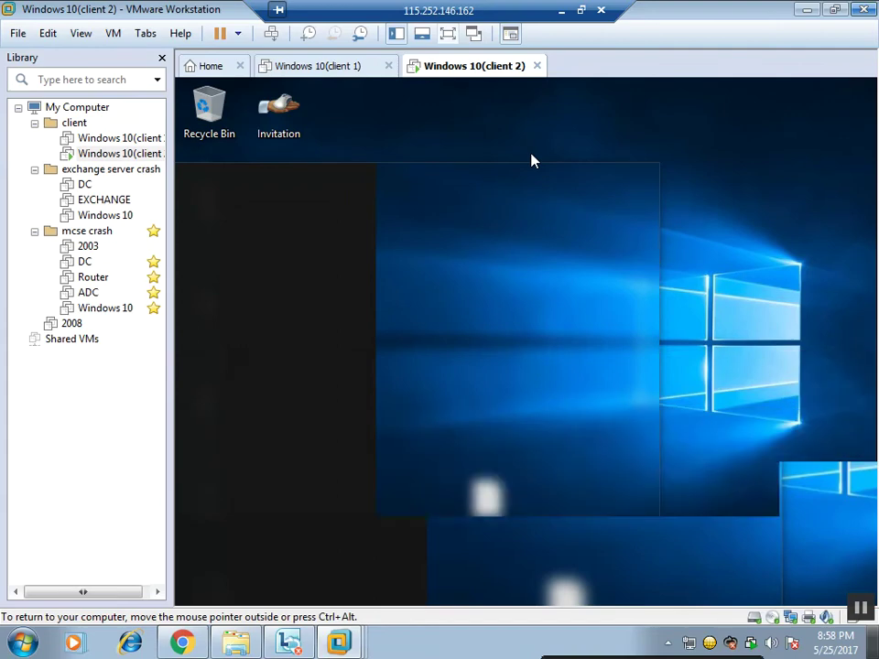
{"action": "key", "text": "ctrl+alt+Return"}
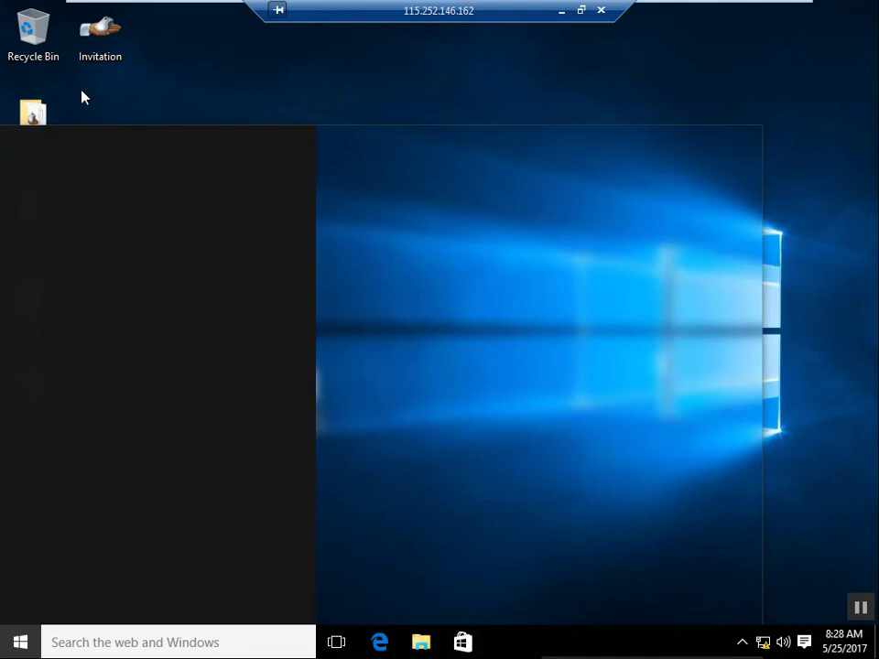
Step: Minimize the Remote Desktop session, check the continuous ping in the local command prompt, and return to the session
{"action": "left_click", "coordinate": [561, 11]}
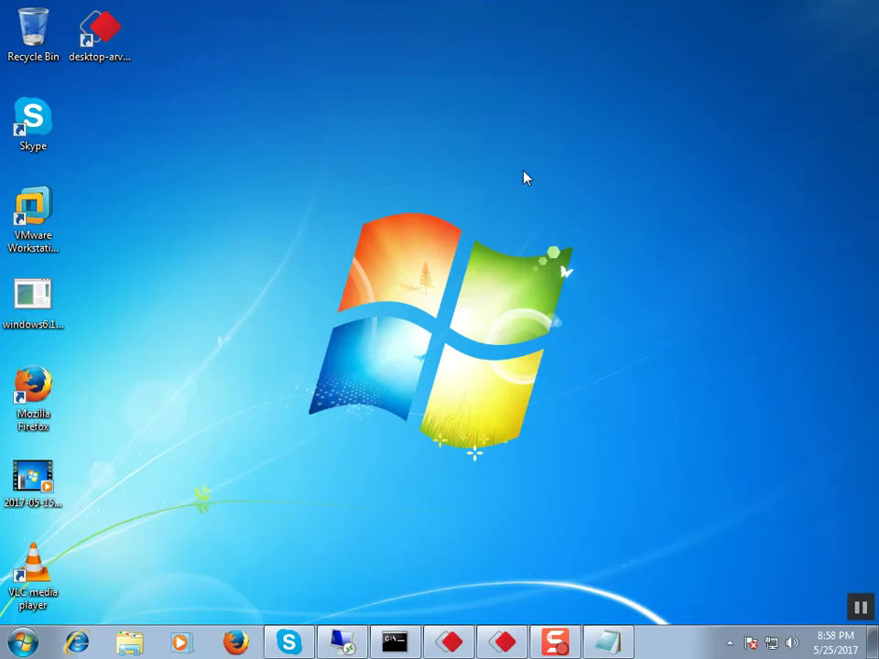
{"action": "left_click", "coordinate": [391, 644]}
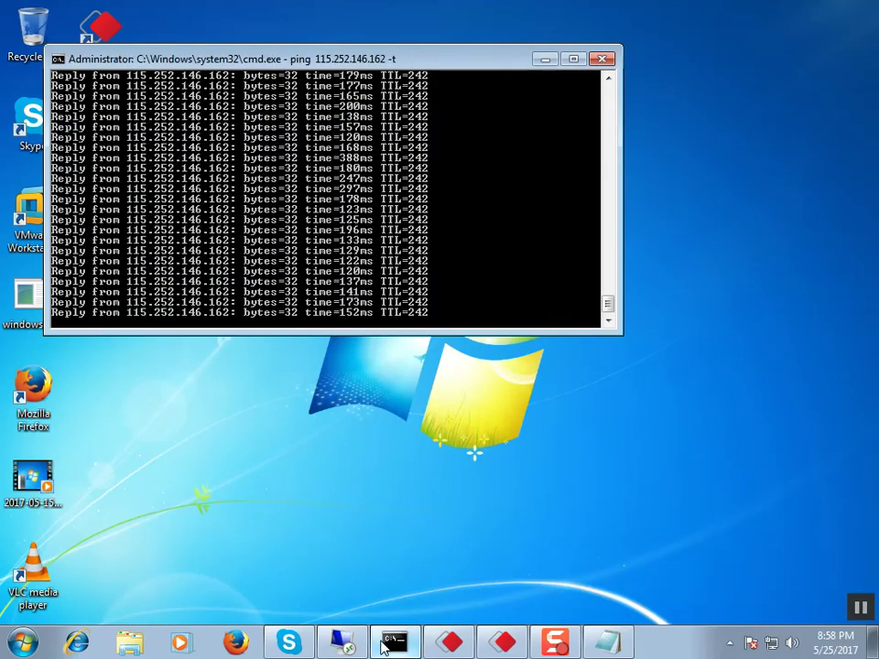
{"action": "left_click", "coordinate": [388, 643]}
{"action": "left_click", "coordinate": [346, 642]}
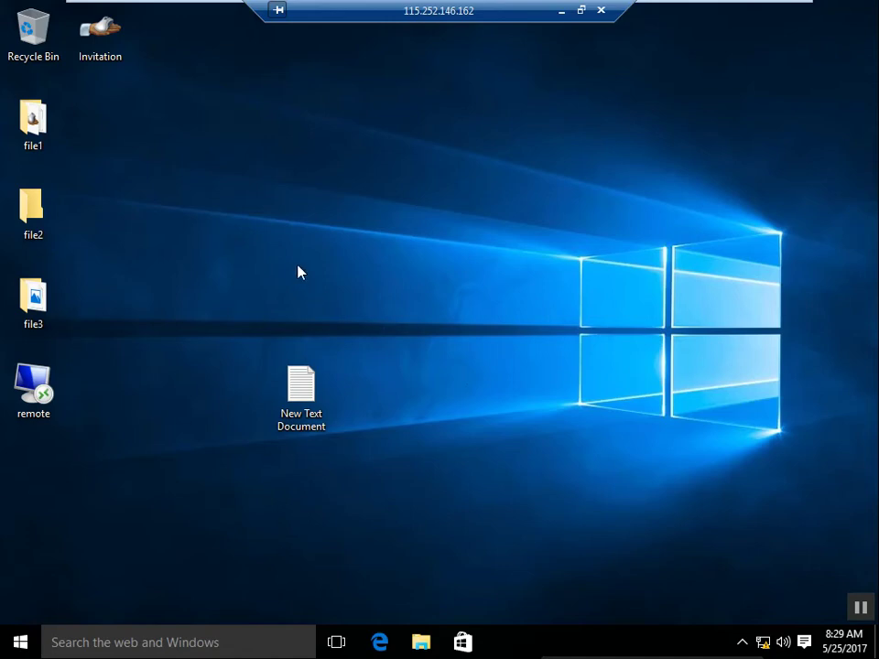
Step: Search for "sni", and open the Snipping Tool from the most used apps instead
{"action": "key", "text": "super"}
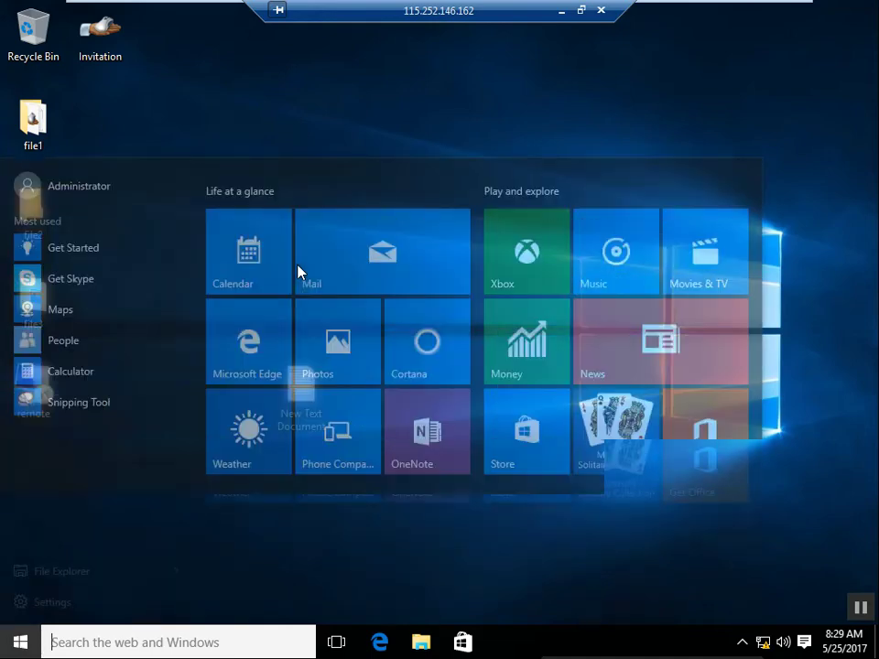
{"action": "type", "text": "sni"}
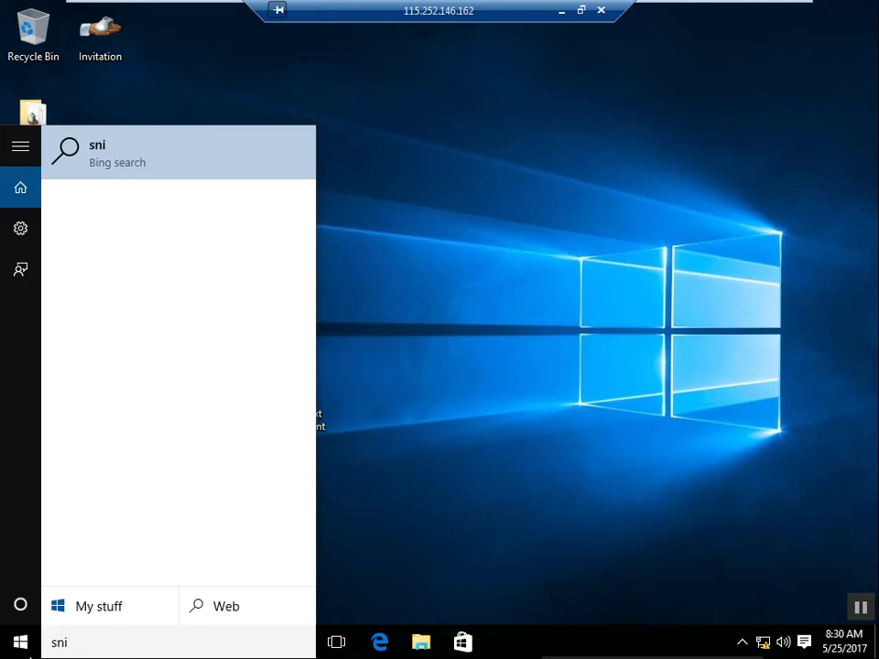
{"action": "left_click", "coordinate": [22, 648]}
{"action": "left_click", "coordinate": [22, 648]}
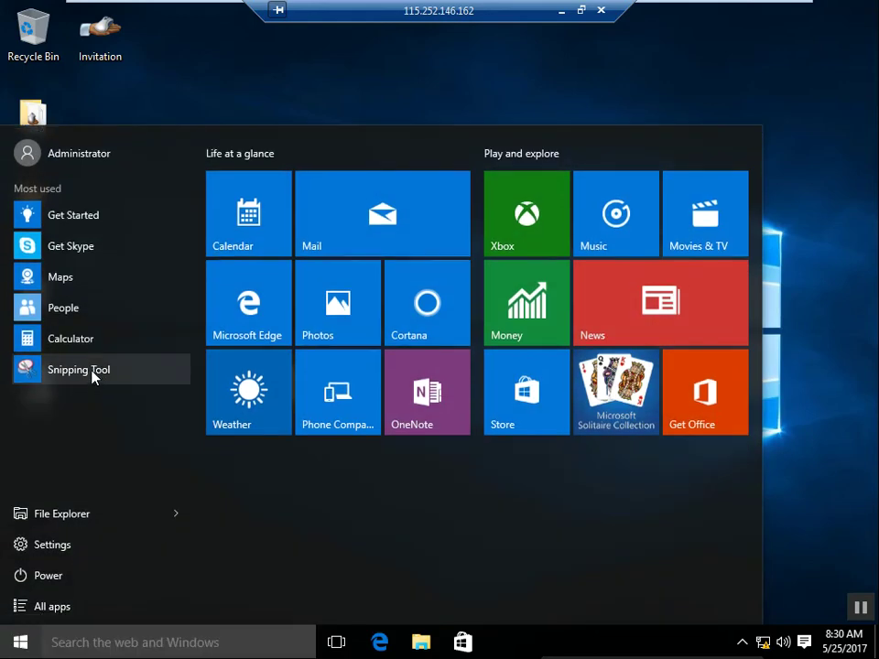
{"action": "left_click", "coordinate": [92, 371]}
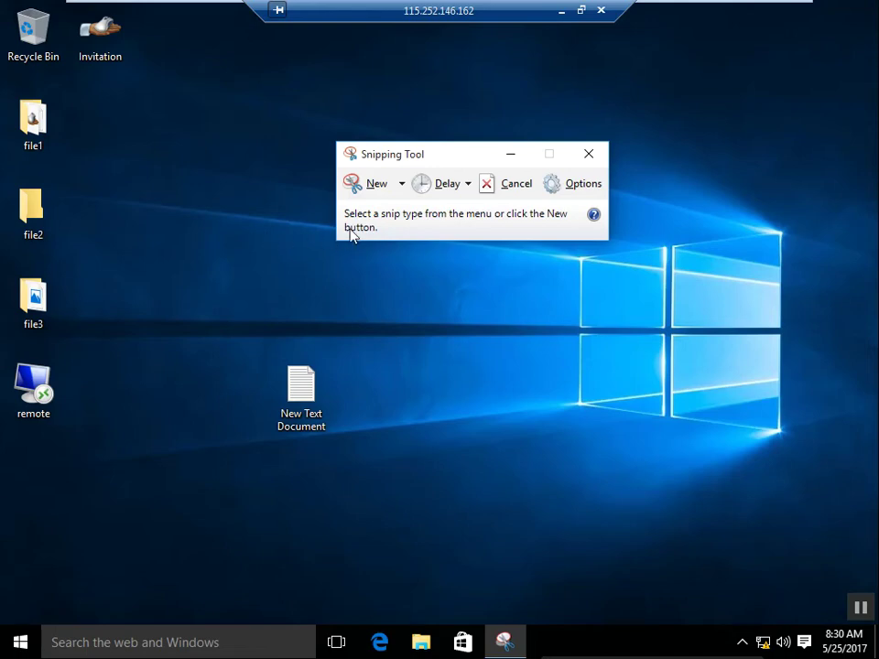
Step: Capture a small free-form snip of the empty desktop area and close the Snipping Tool without saving it
{"action": "left_click", "coordinate": [402, 185]}
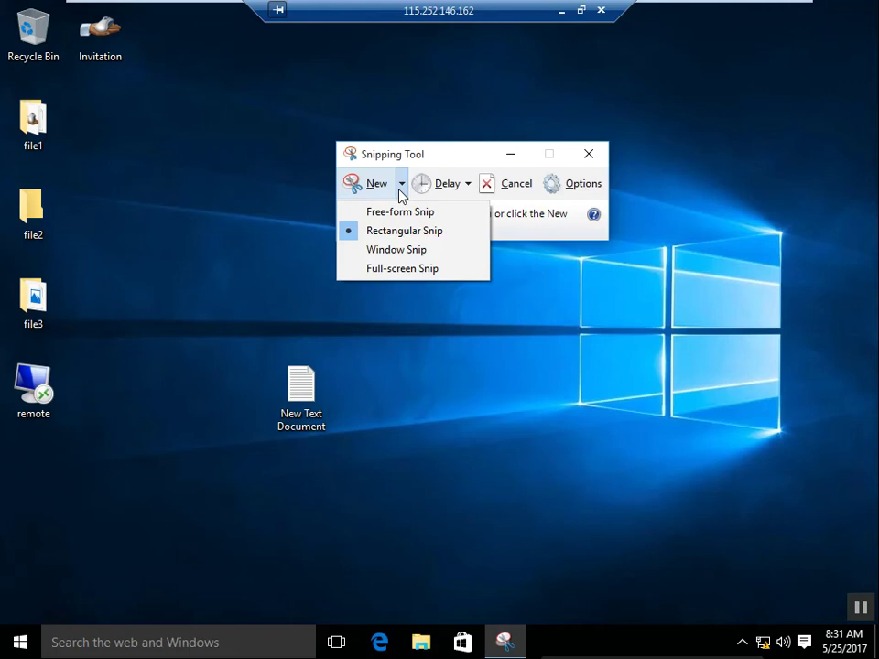
{"action": "left_click", "coordinate": [395, 211]}
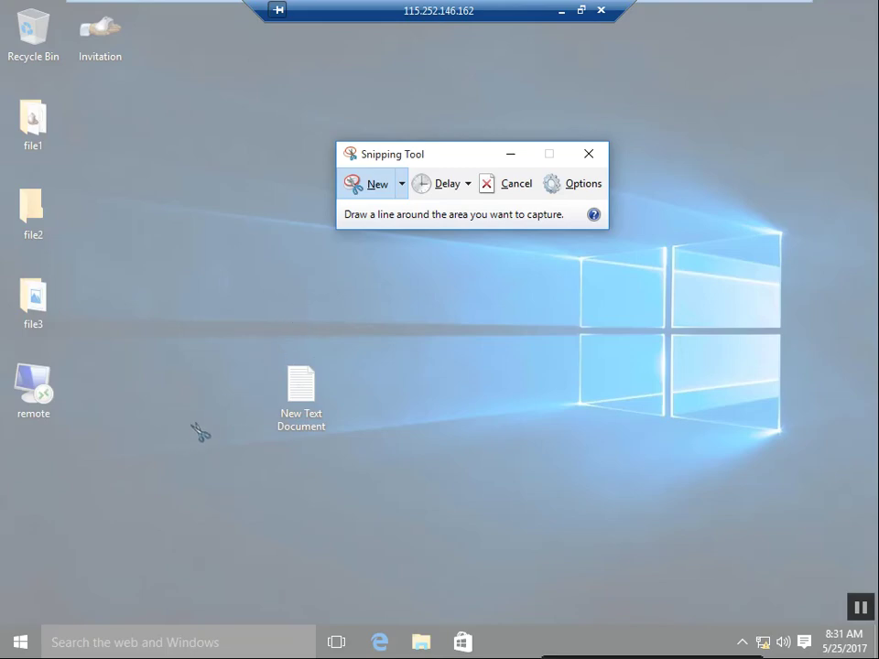
{"action": "mouse_move", "coordinate": [251, 280]}
{"action": "left_mouse_down"}
{"action": "mouse_move", "coordinate": [196, 427]}
{"action": "mouse_move", "coordinate": [252, 277]}
{"action": "left_mouse_up"}
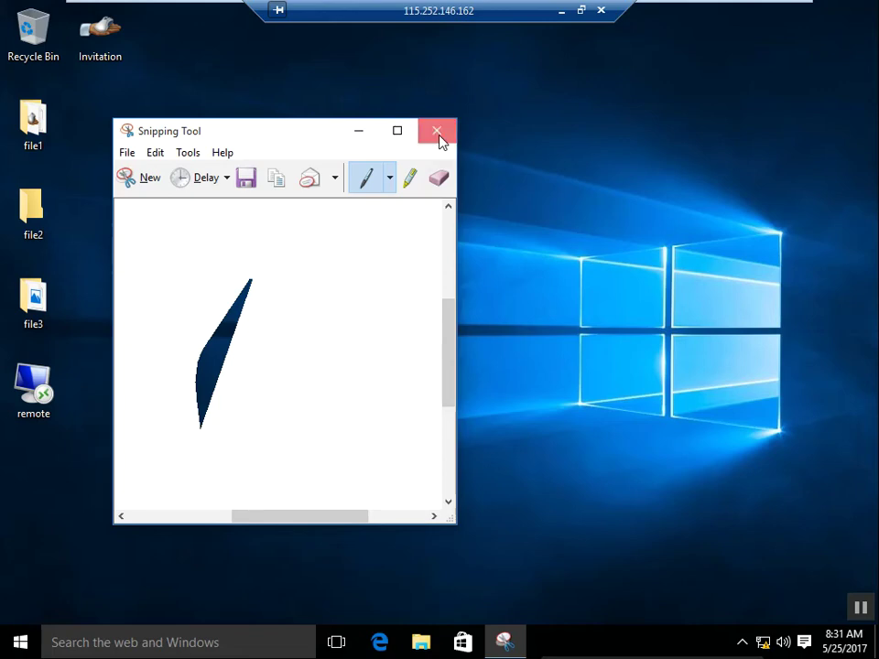
{"action": "left_click", "coordinate": [439, 140]}
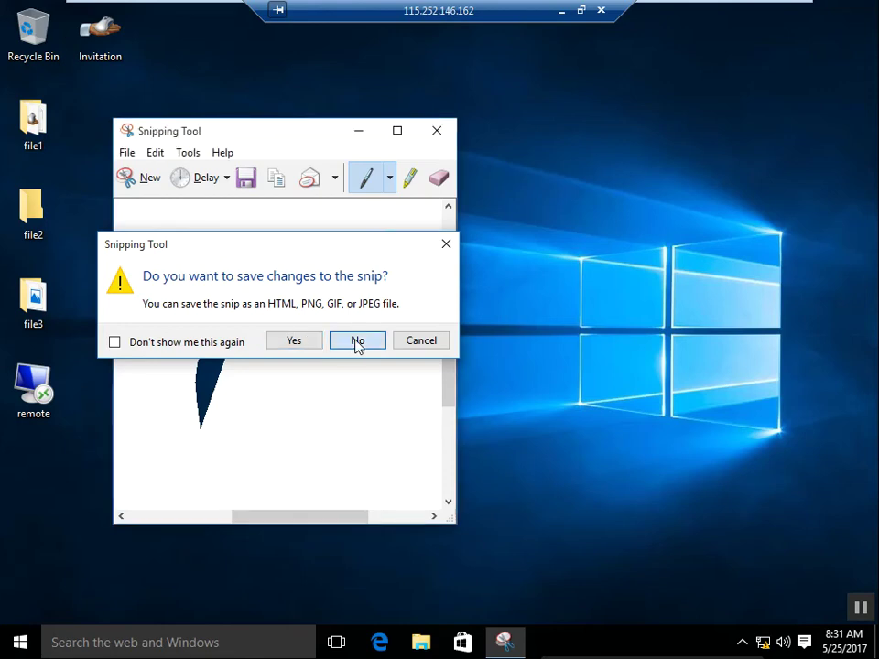
{"action": "left_click", "coordinate": [356, 343]}
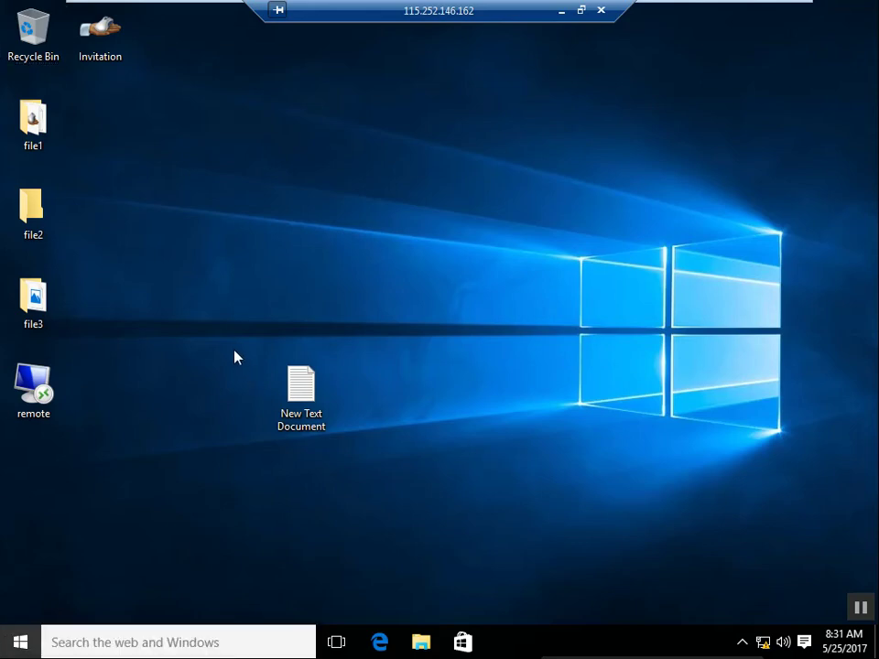
Step: Minimize the Remote Desktop session, search the local Windows 7 computer for "sni" and open the Snipping Tool
{"action": "key", "text": "super"}
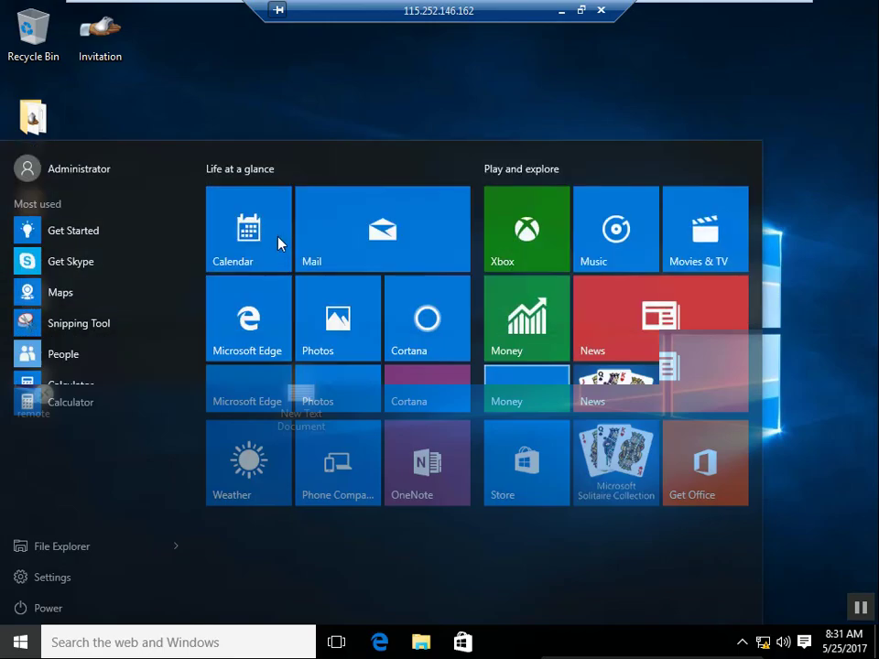
{"action": "left_click", "coordinate": [561, 12]}
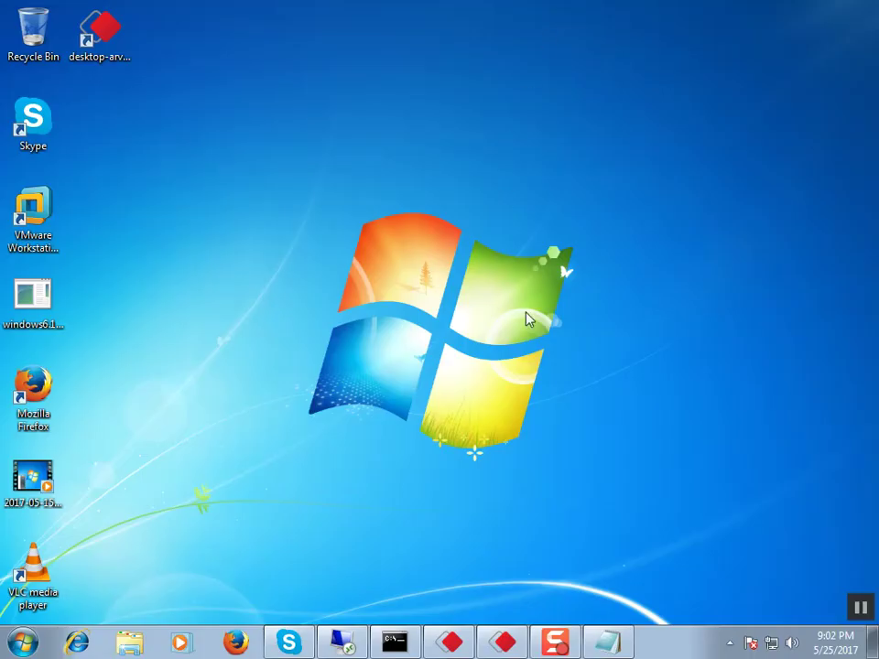
{"action": "key", "text": "super"}
{"action": "type", "text": "sni"}
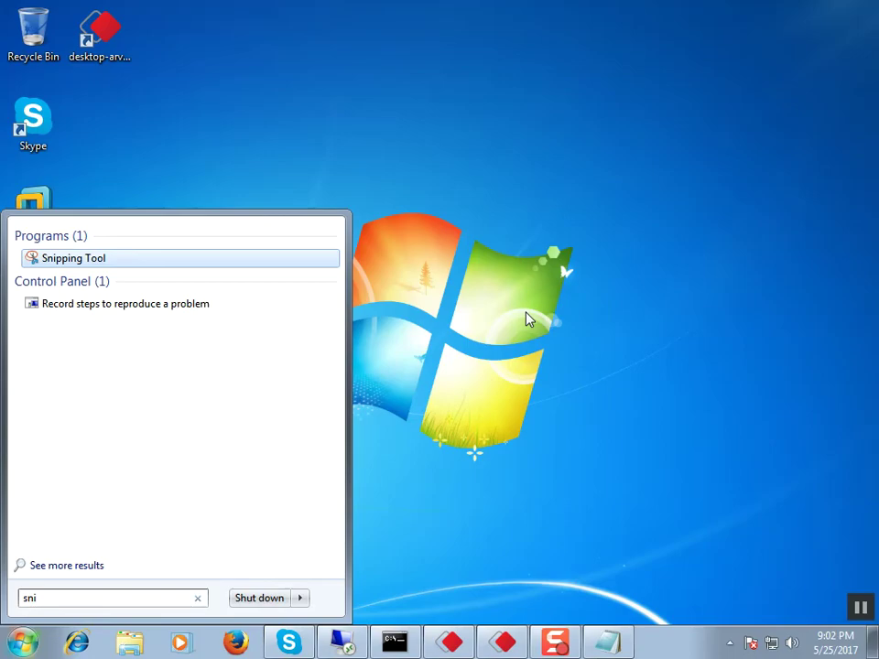
{"action": "key", "text": "Return"}
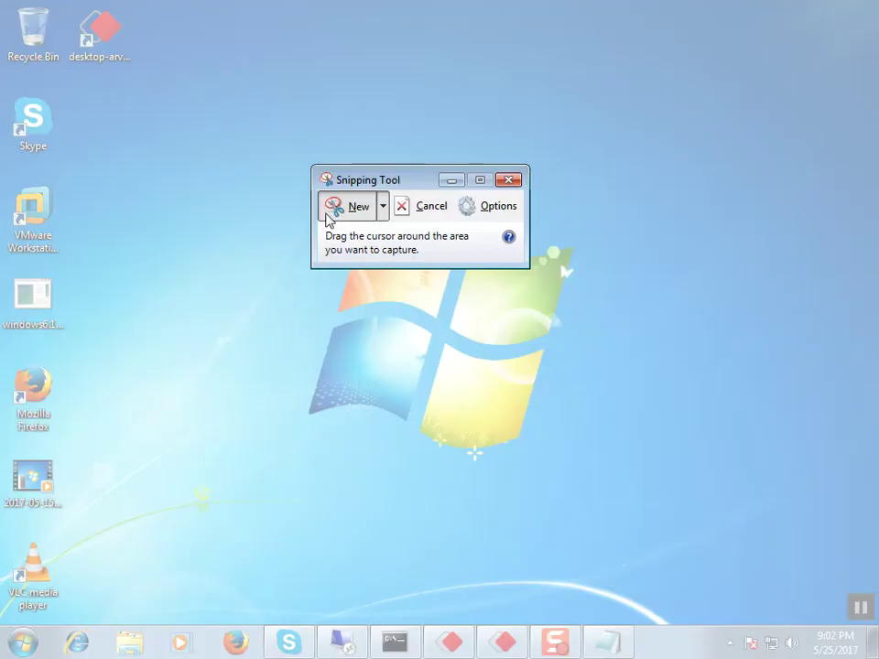
Step: Capture a free-form snip around the Skype, VMware Workstation and windows6.1 icons and the empty desktop beside them
{"action": "left_click", "coordinate": [384, 211]}
{"action": "left_click", "coordinate": [363, 235]}
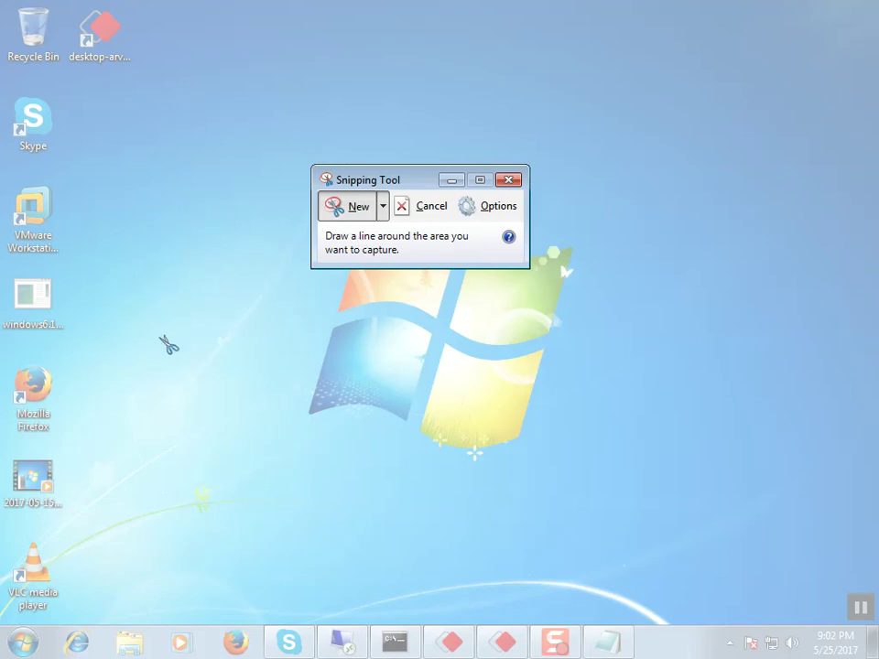
{"action": "mouse_move", "coordinate": [140, 352]}
{"action": "left_mouse_down"}
{"action": "mouse_move", "coordinate": [4, 178]}
{"action": "mouse_move", "coordinate": [11, 85]}
{"action": "mouse_move", "coordinate": [108, 149]}
{"action": "mouse_move", "coordinate": [179, 118]}
{"action": "mouse_move", "coordinate": [247, 263]}
{"action": "mouse_move", "coordinate": [190, 345]}
{"action": "mouse_move", "coordinate": [129, 358]}
{"action": "mouse_move", "coordinate": [135, 355]}
{"action": "left_mouse_up"}
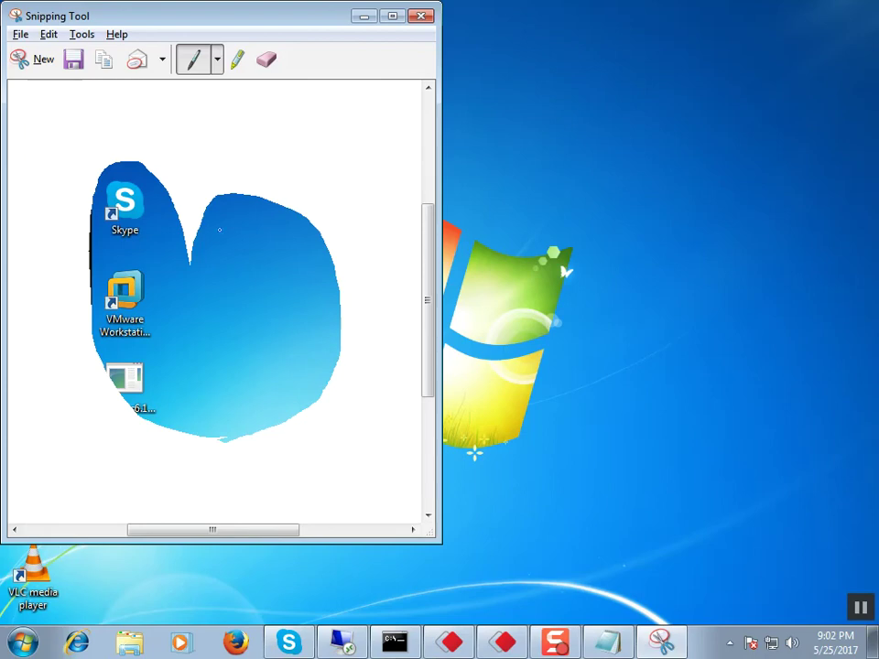
Step: Start a new snip in Window Snip mode, capture the desktop and review the captured image
{"action": "left_click", "coordinate": [34, 63]}
{"action": "left_click", "coordinate": [384, 213]}
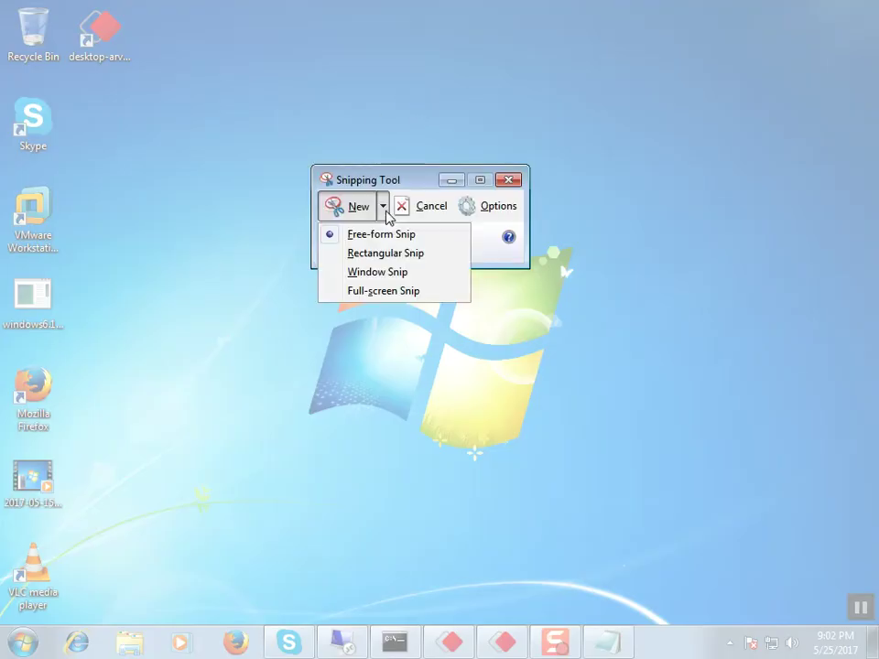
{"action": "left_click", "coordinate": [381, 272]}
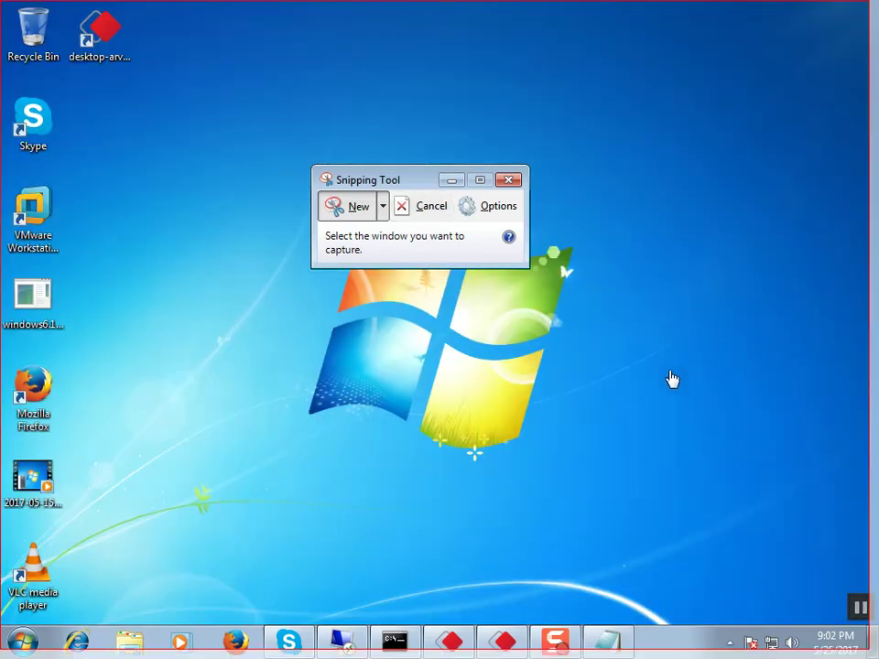
{"action": "left_click", "coordinate": [628, 358]}
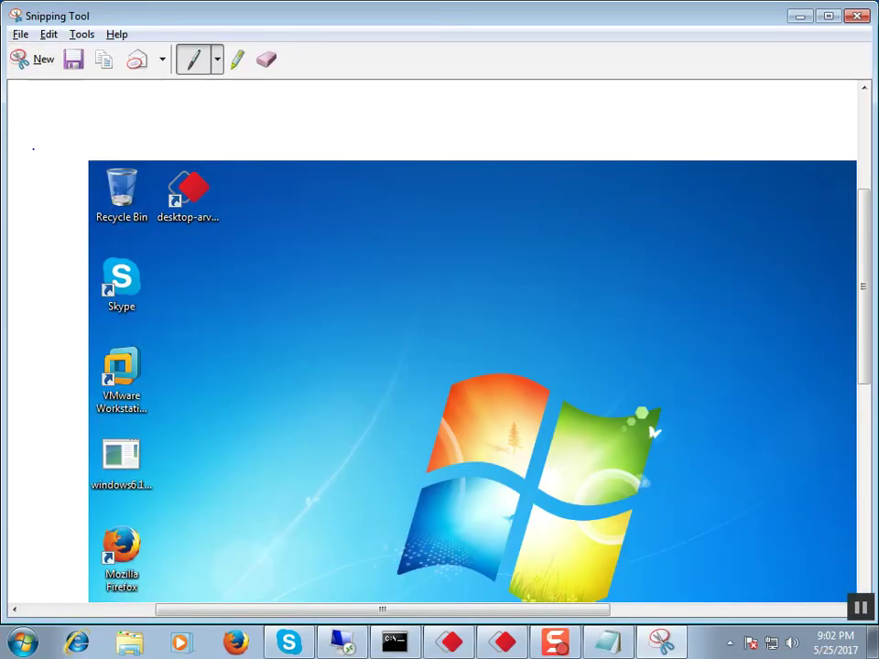
{"action": "left_click_drag", "start_coordinate": [863, 284], "coordinate": [867, 88]}
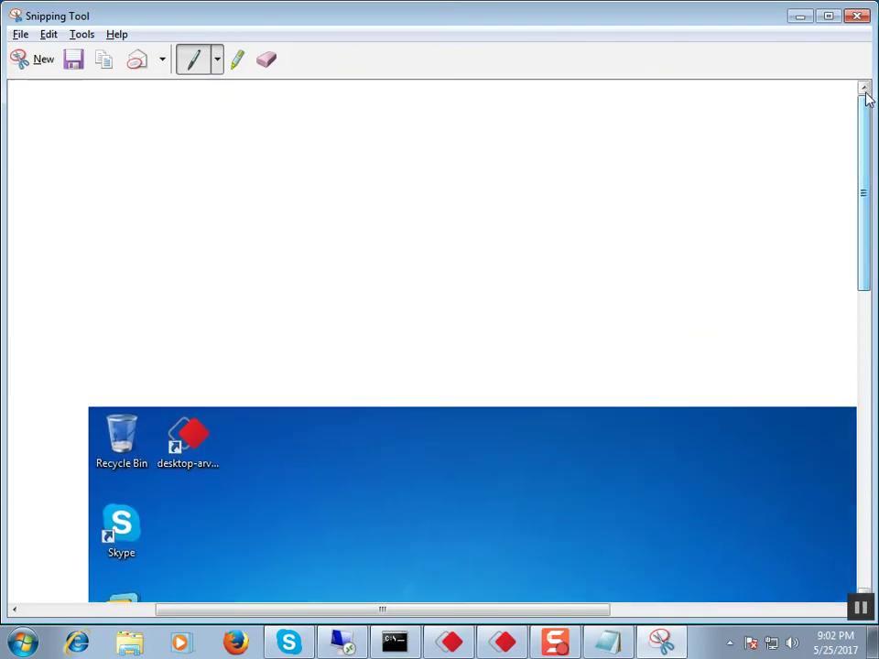
Step: Capture a Full-screen Snip, review the image and close the Snipping Tool without saving
{"action": "left_click", "coordinate": [26, 61]}
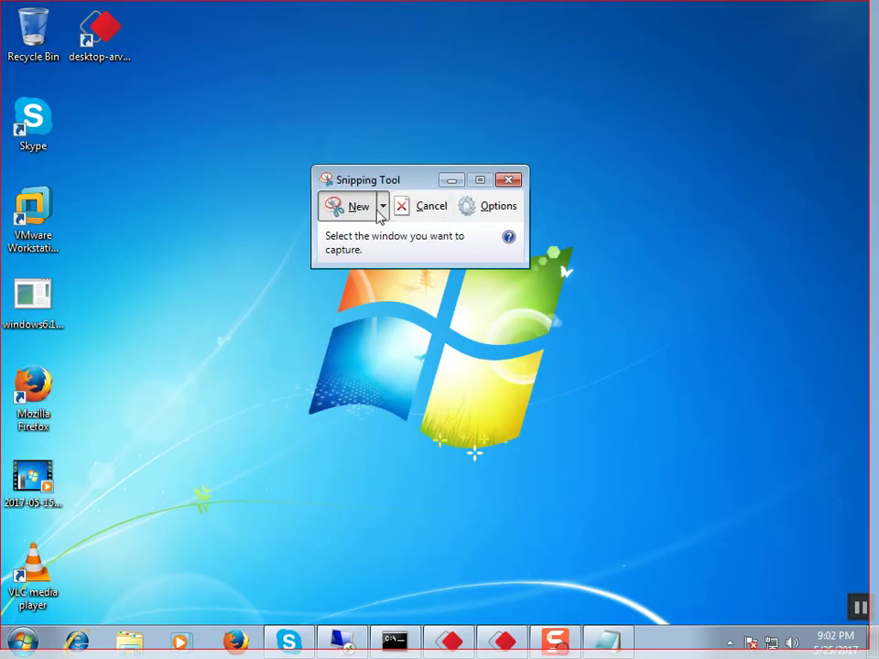
{"action": "left_click", "coordinate": [383, 207]}
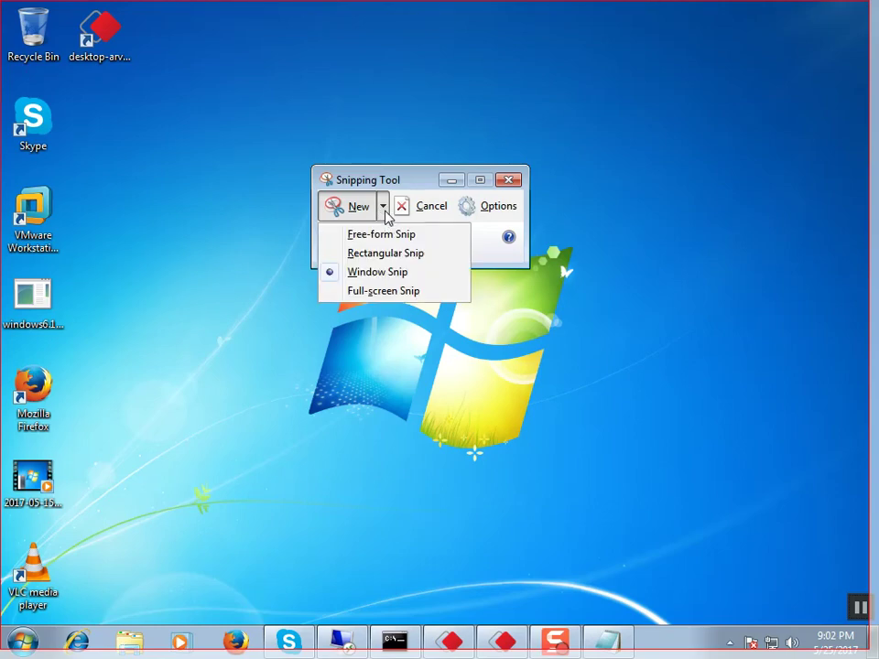
{"action": "left_click", "coordinate": [402, 292]}
{"action": "scroll", "coordinate": [852, 440], "scroll_direction": "down", "scroll_amount": 5}
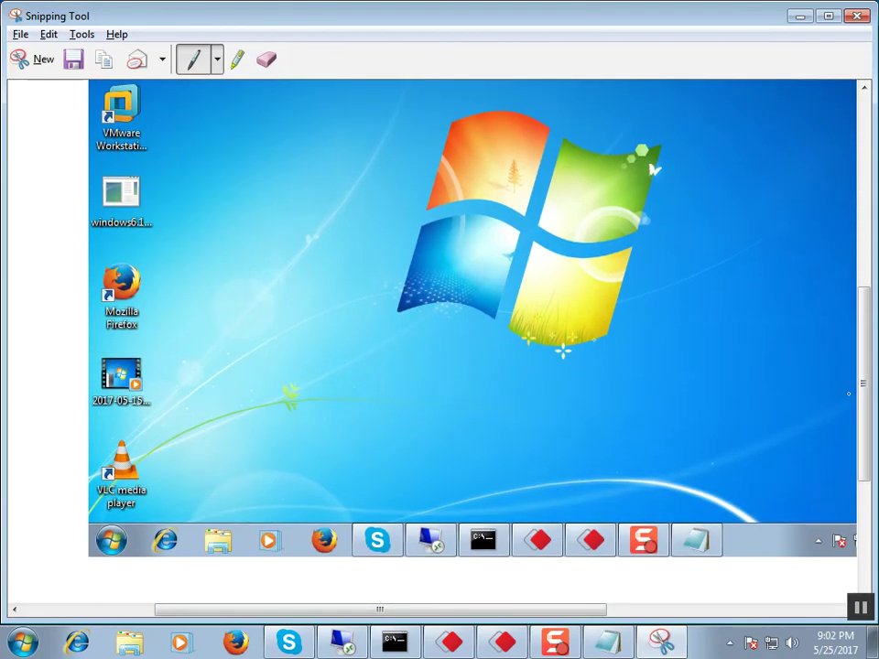
{"action": "scroll", "coordinate": [806, 410], "scroll_direction": "up", "scroll_amount": 5}
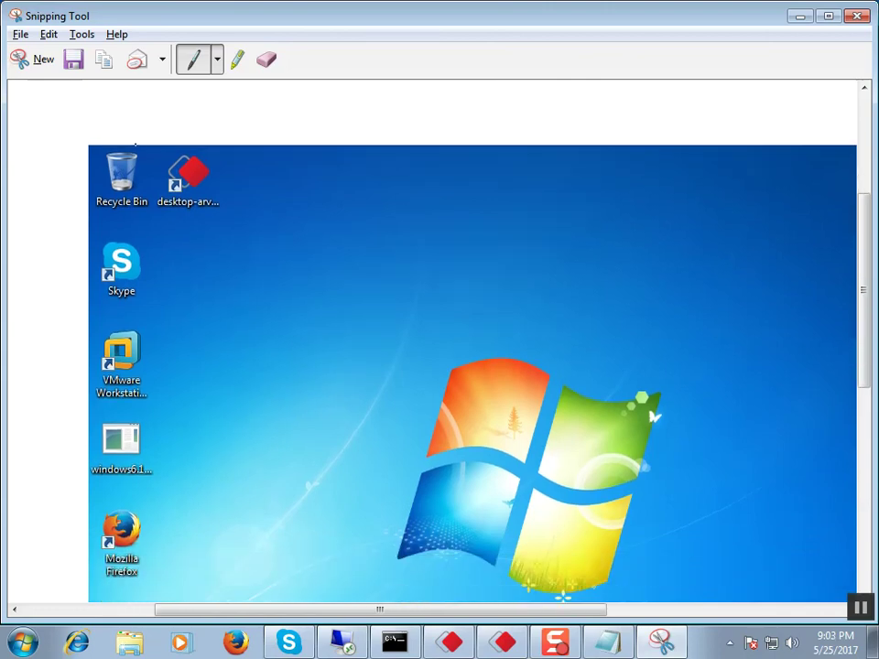
{"action": "left_click", "coordinate": [856, 16]}
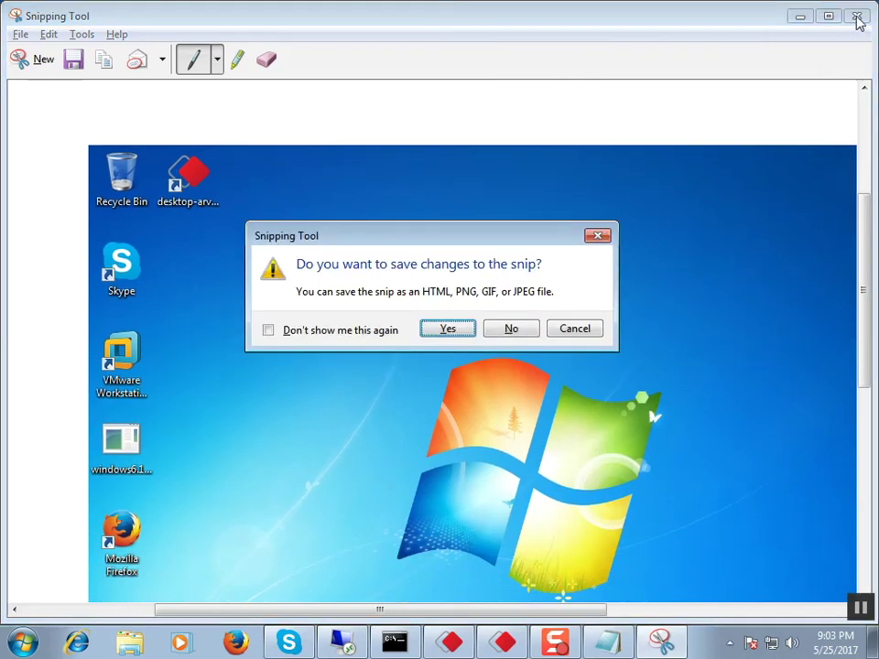
{"action": "left_click", "coordinate": [511, 328]}
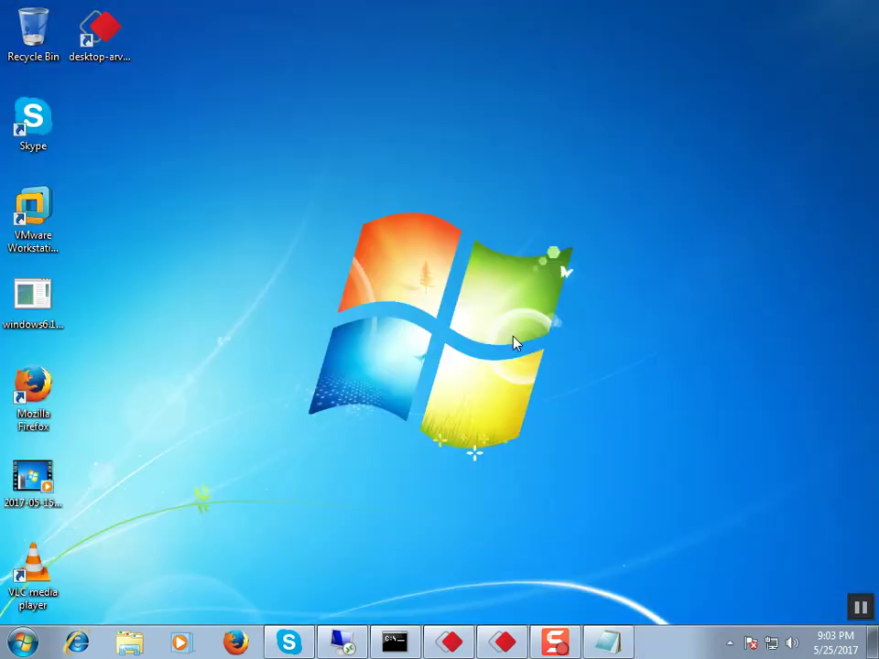
Step: Run psr to open Problem Steps Recorder, start a recording and minimize the recorder window
{"action": "right_click", "coordinate": [423, 217]}
{"action": "left_click", "coordinate": [449, 259]}
{"action": "key", "text": "super+r"}
{"action": "type", "text": "psr"}
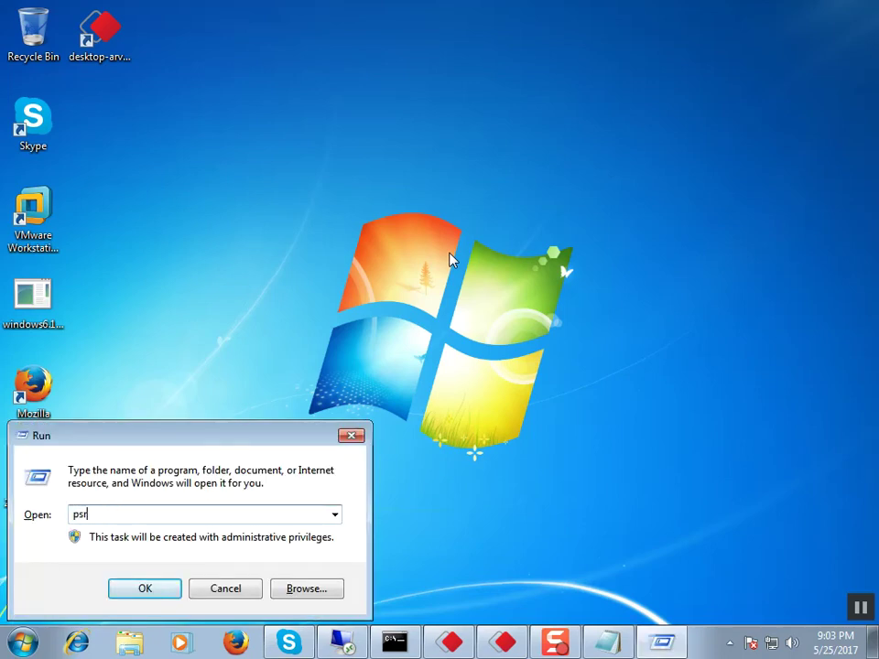
{"action": "key", "text": "Return"}
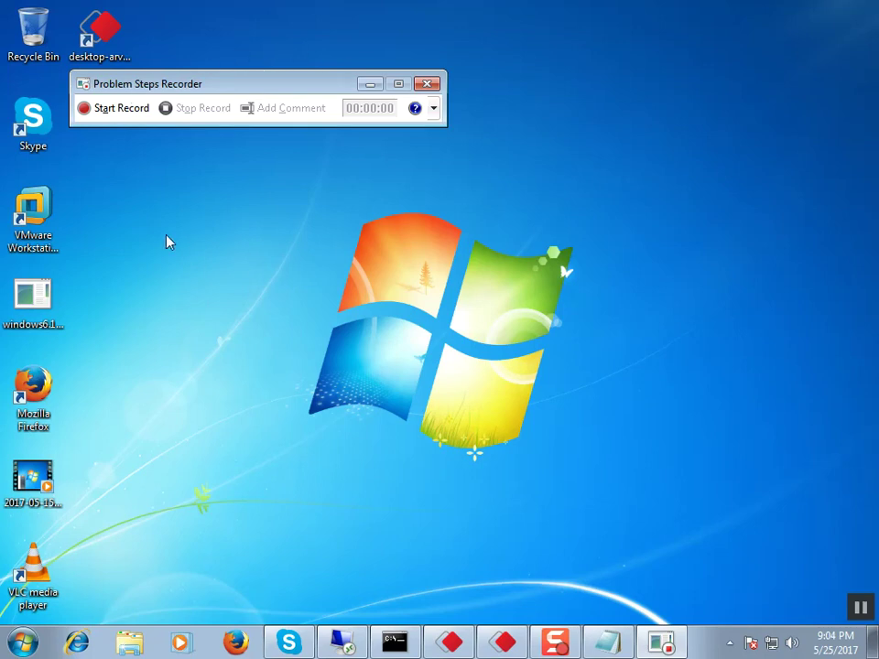
{"action": "left_click", "coordinate": [122, 112]}
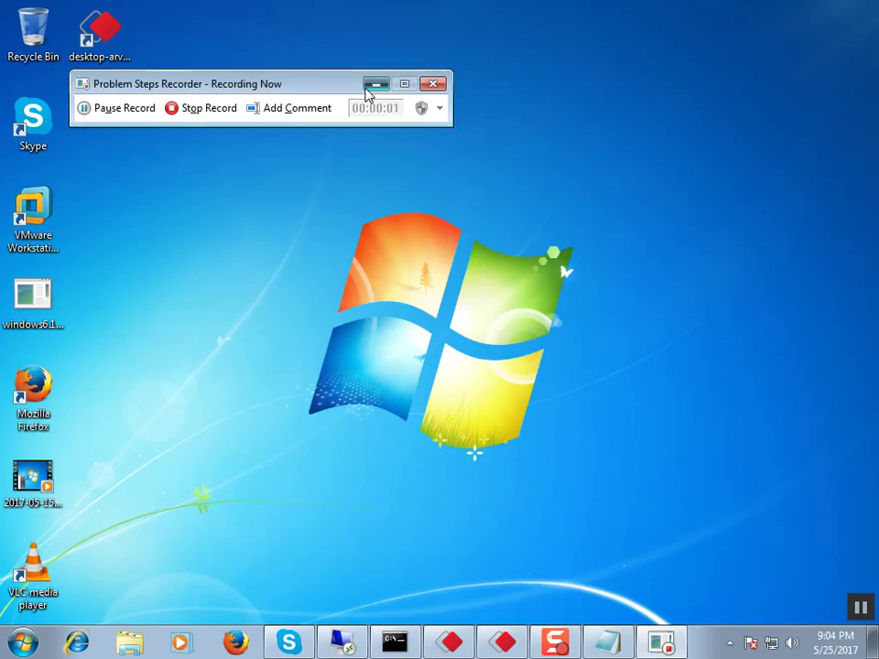
{"action": "left_click", "coordinate": [375, 85]}
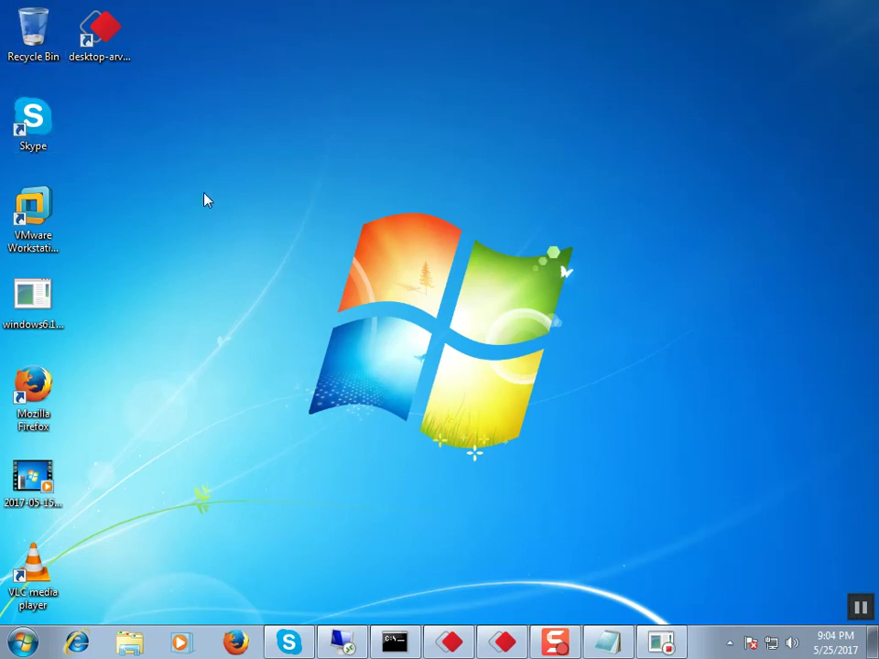
Step: While the recorder runs, open the Pictures library and its Sample Pictures folder, and close the window
{"action": "left_click", "coordinate": [64, 130]}
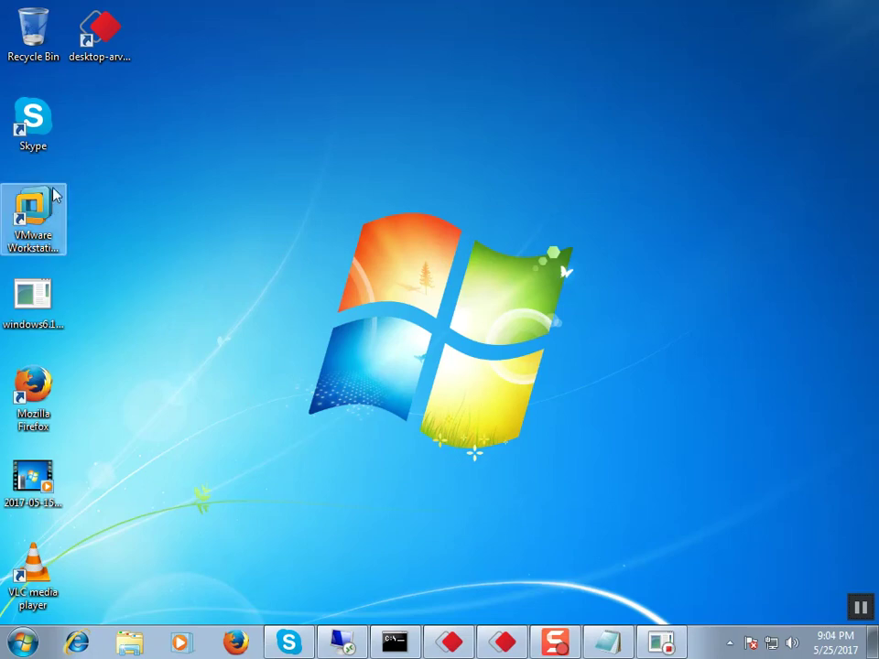
{"action": "left_click", "coordinate": [23, 640]}
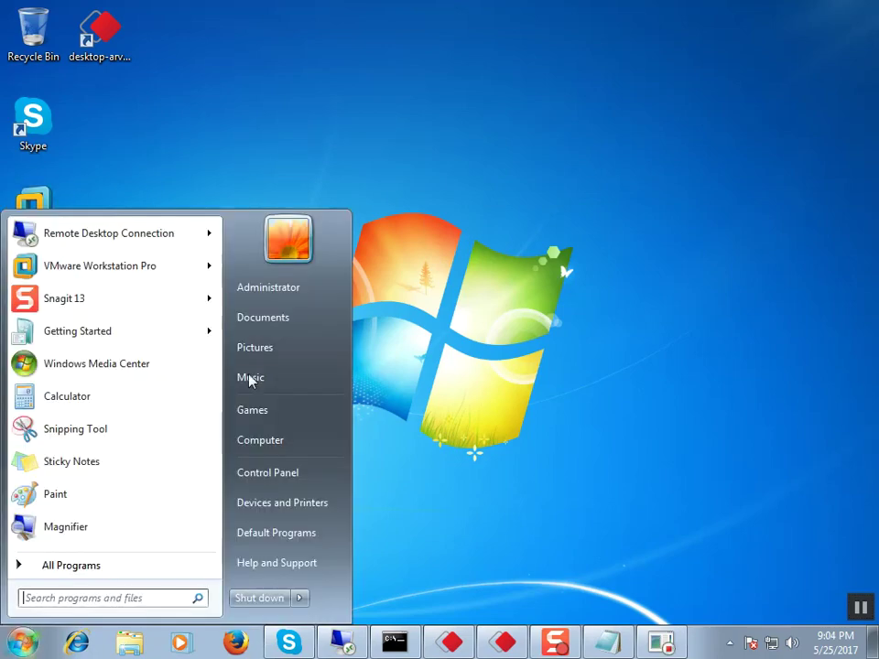
{"action": "left_click", "coordinate": [278, 353]}
{"action": "double_click", "coordinate": [216, 168]}
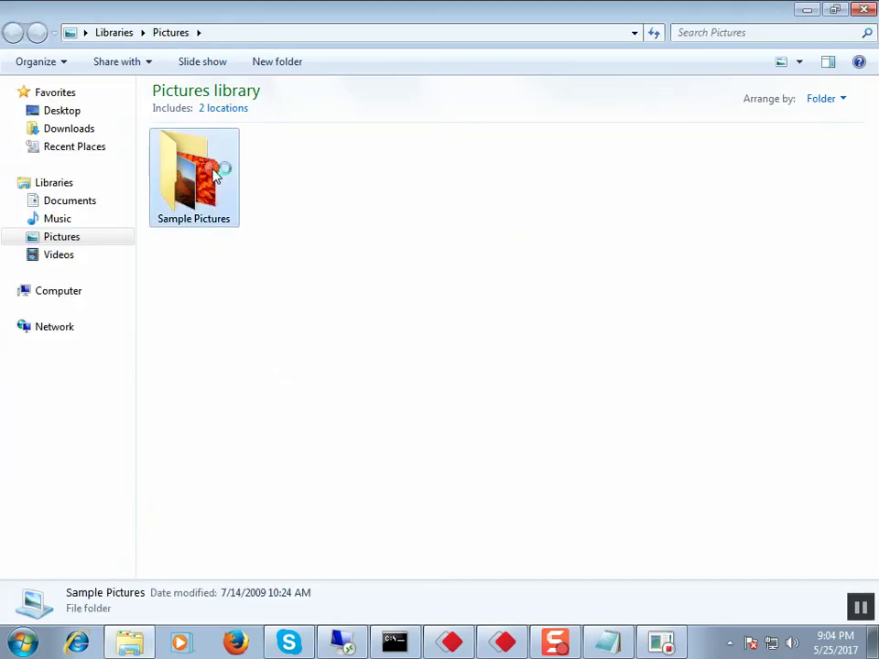
{"action": "left_click", "coordinate": [860, 9]}
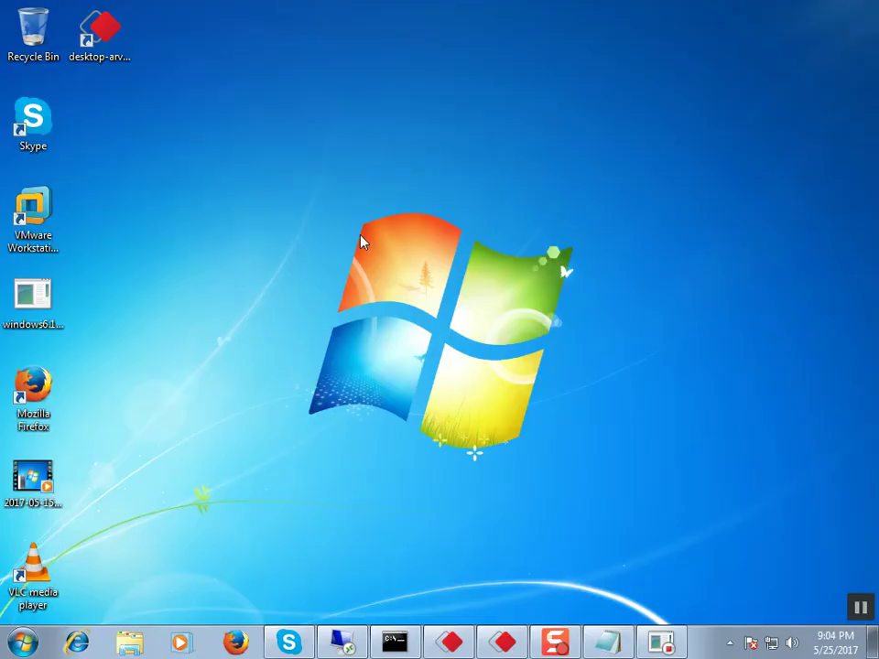
Step: Open the Computer window, and open the Map Network Drive wizard and cancel it
{"action": "key", "text": "super+e"}
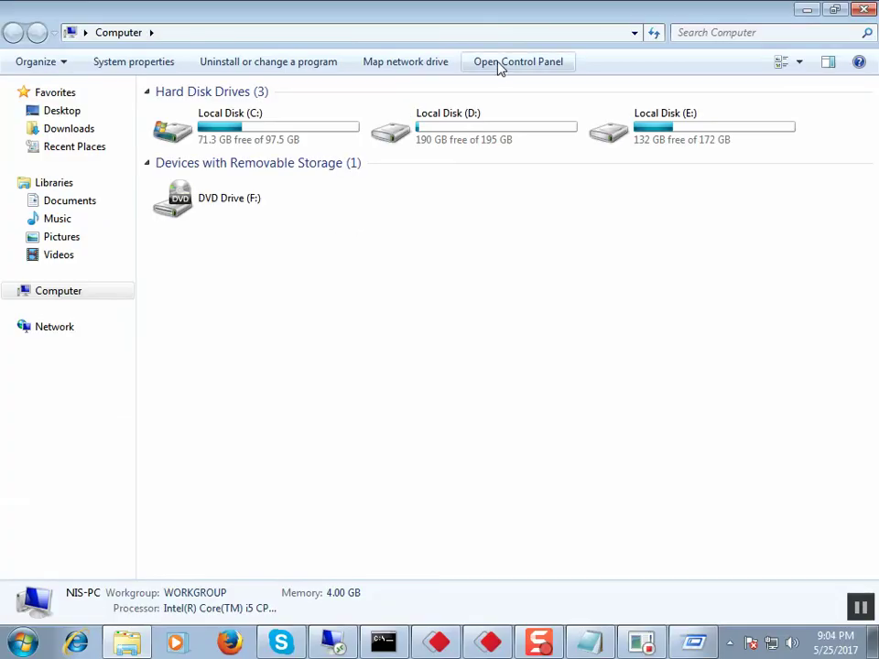
{"action": "left_click", "coordinate": [408, 64]}
{"action": "left_click", "coordinate": [661, 486]}
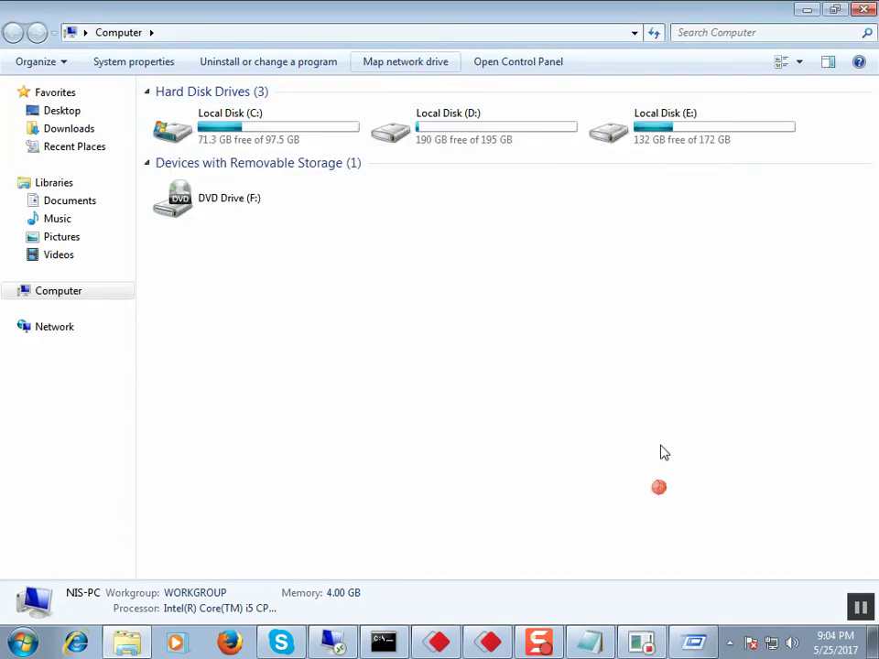
Step: Go to Network, open its properties and continue to the adapter settings in Network Connections
{"action": "left_click", "coordinate": [59, 328]}
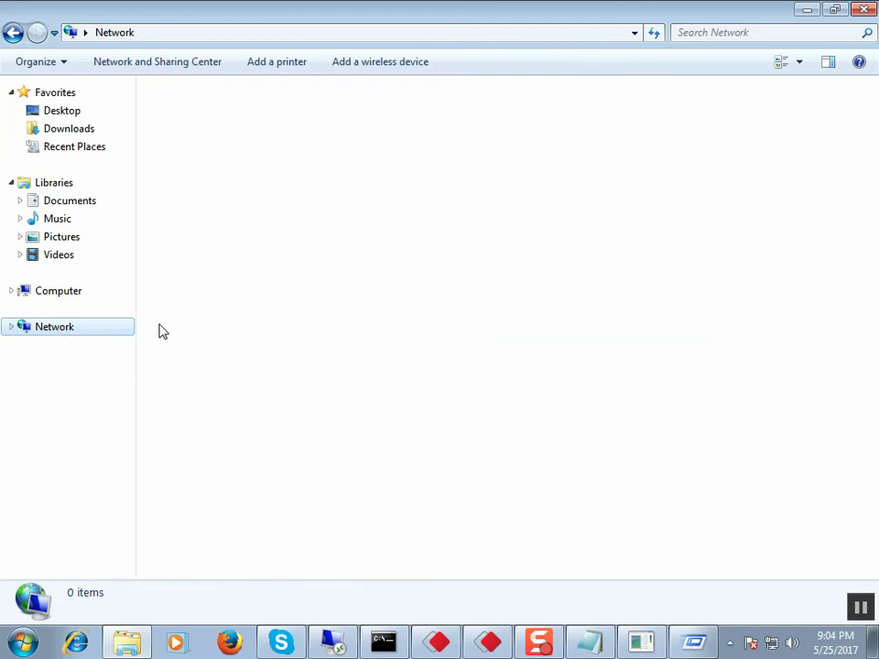
{"action": "right_click", "coordinate": [54, 333]}
{"action": "left_click", "coordinate": [138, 464]}
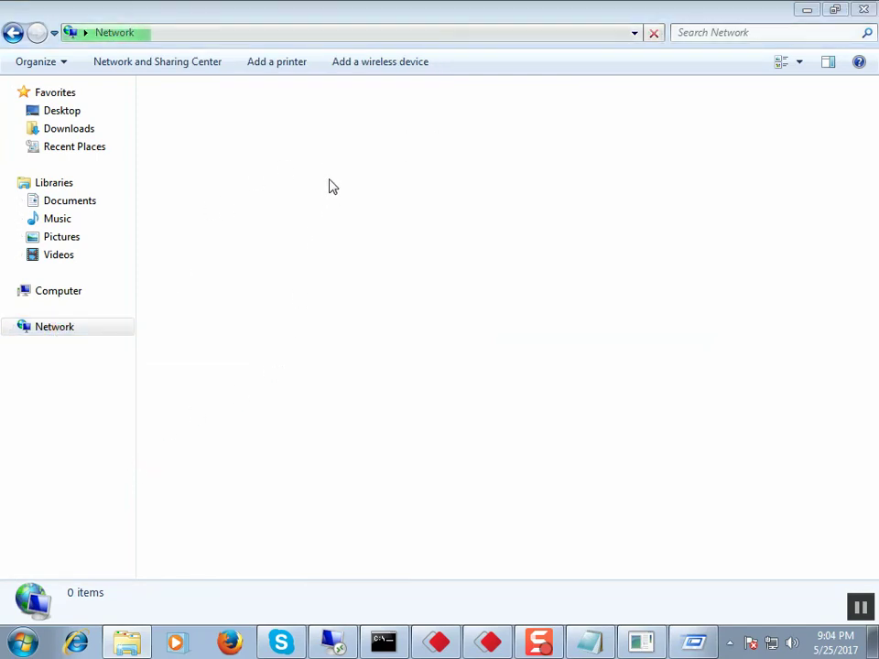
{"action": "left_click", "coordinate": [196, 191]}
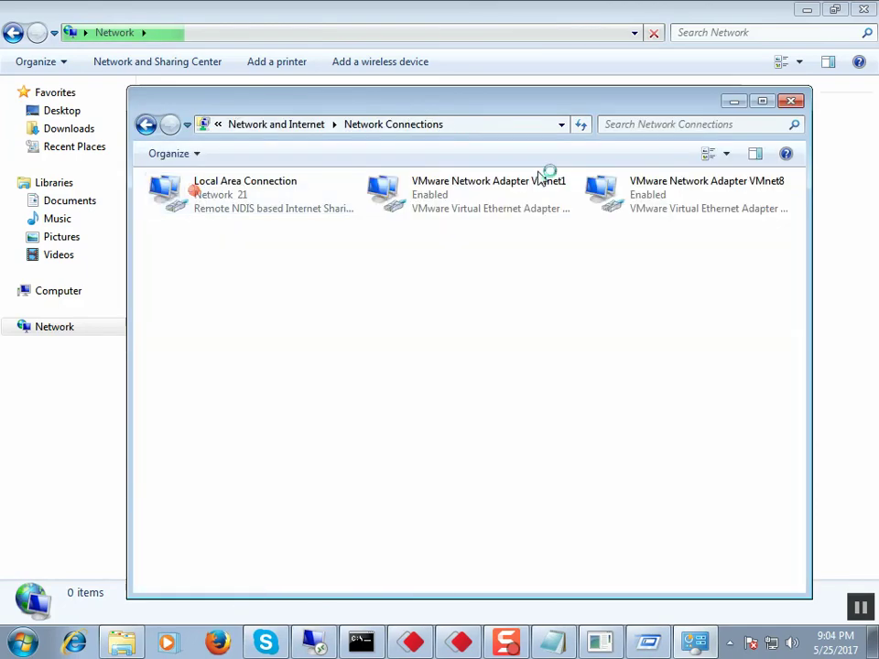
Step: Examine the Internet Protocol Version 4 (TCP/IPv4) properties of Local Area Connection and close both properties dialogs without changes
{"action": "right_click", "coordinate": [244, 203]}
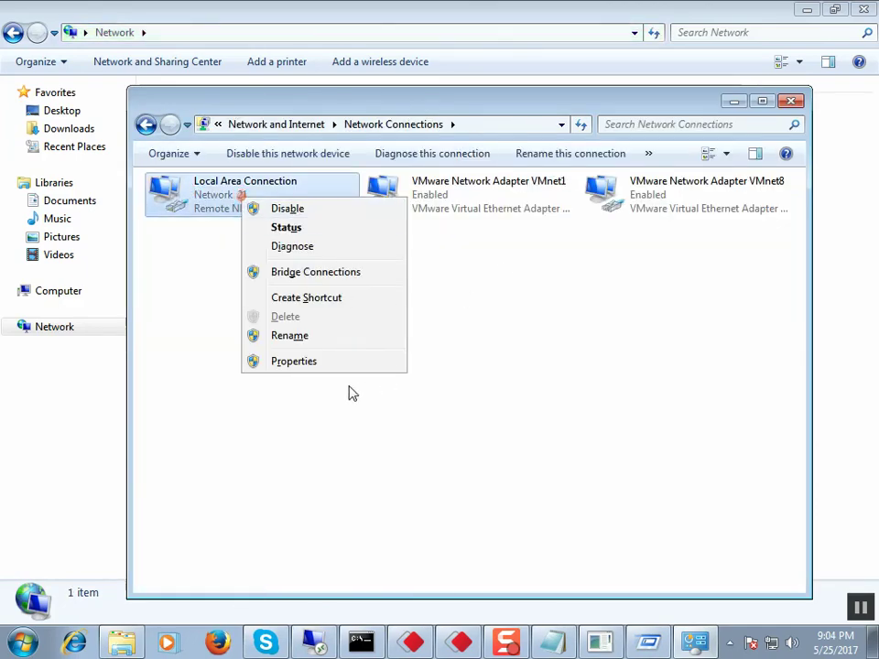
{"action": "left_click", "coordinate": [328, 363]}
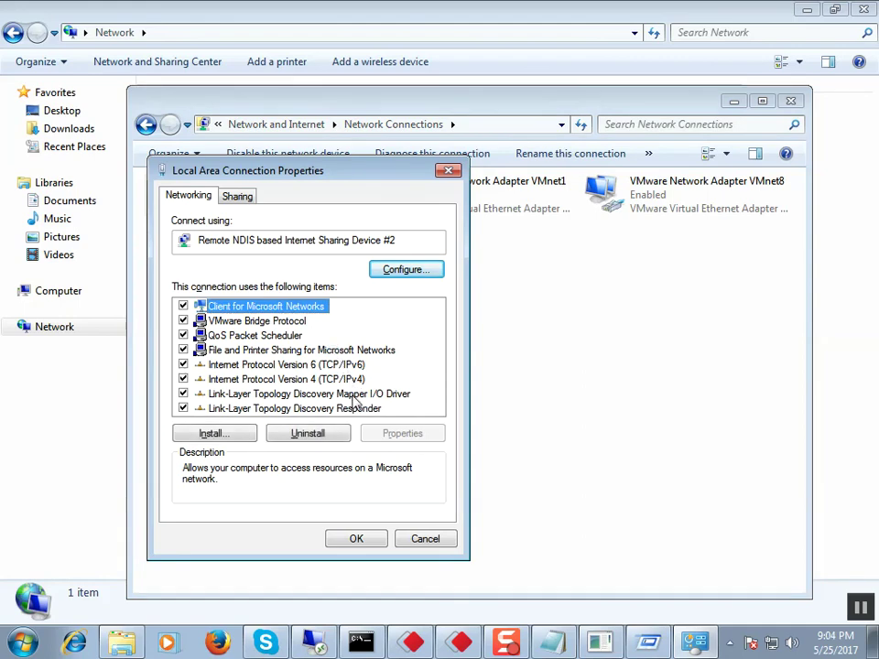
{"action": "left_click", "coordinate": [346, 379]}
{"action": "left_click", "coordinate": [419, 433]}
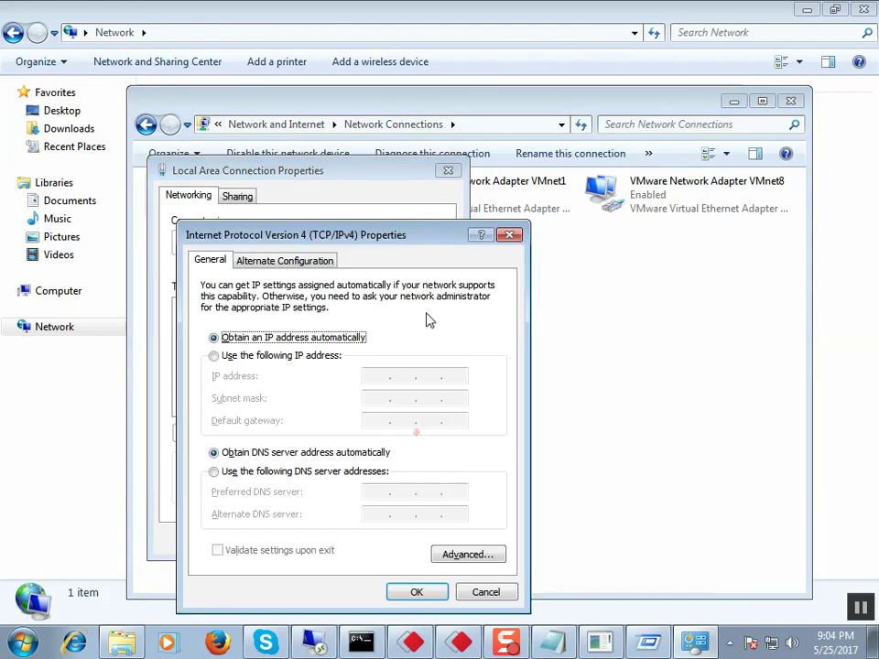
{"action": "left_click", "coordinate": [512, 235]}
{"action": "left_click", "coordinate": [448, 170]}
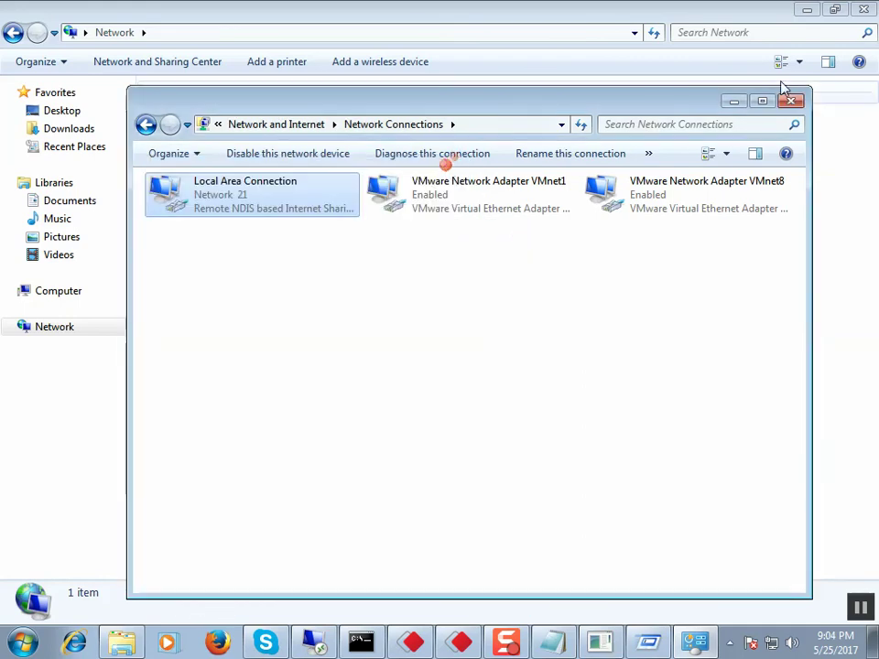
Step: Close Network Connections and show the preview pane in the Network window, leaving its view layout as it is
{"action": "left_click", "coordinate": [790, 100]}
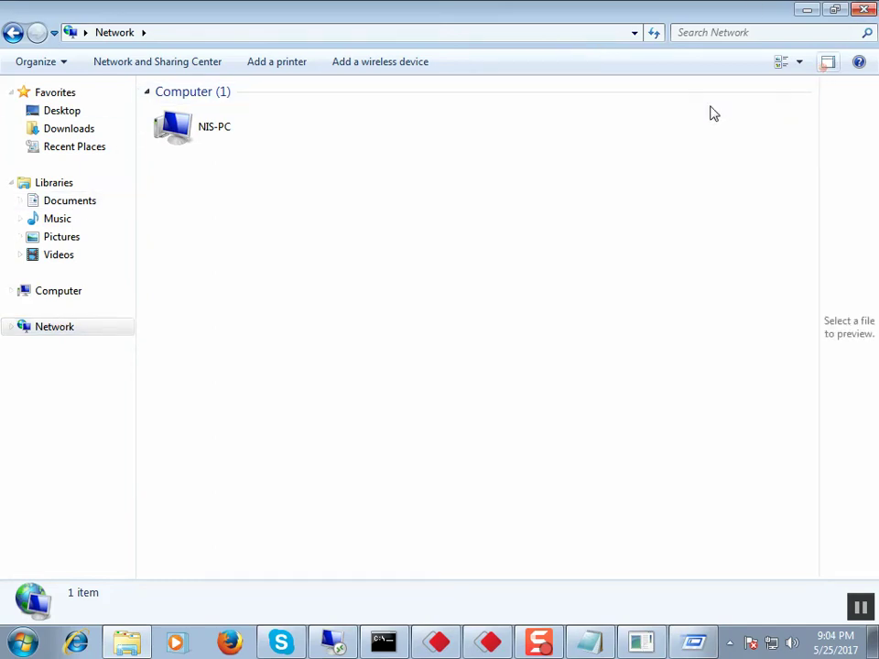
{"action": "left_click", "coordinate": [798, 64]}
{"action": "left_click", "coordinate": [796, 77]}
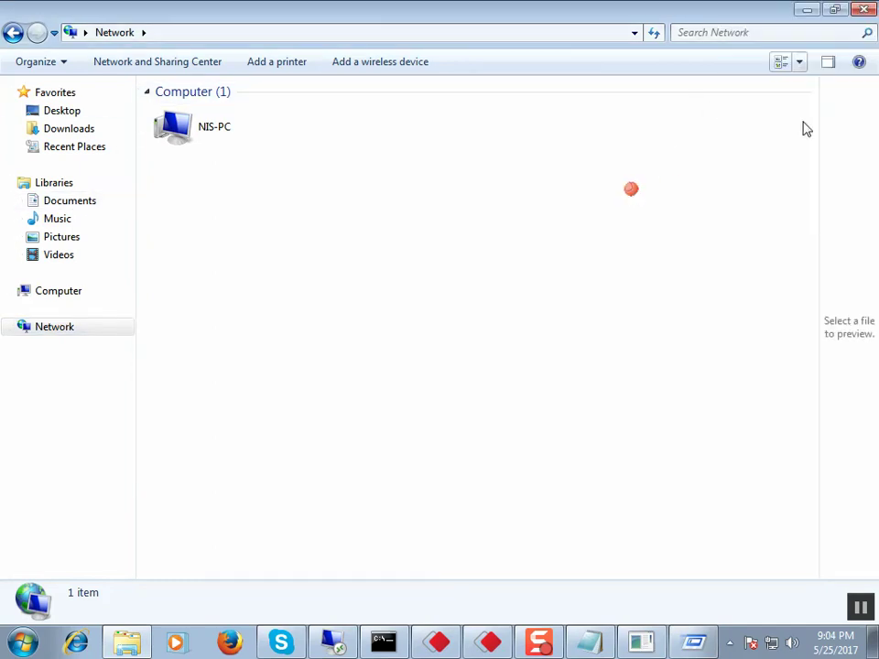
Step: Hide the preview pane in the Network window and close the window
{"action": "left_click", "coordinate": [831, 61]}
{"action": "left_click", "coordinate": [863, 10]}
Step: Open Control Panel with the Run command "control", look over All Control Panel Items and close the window
{"action": "key", "text": "super+r"}
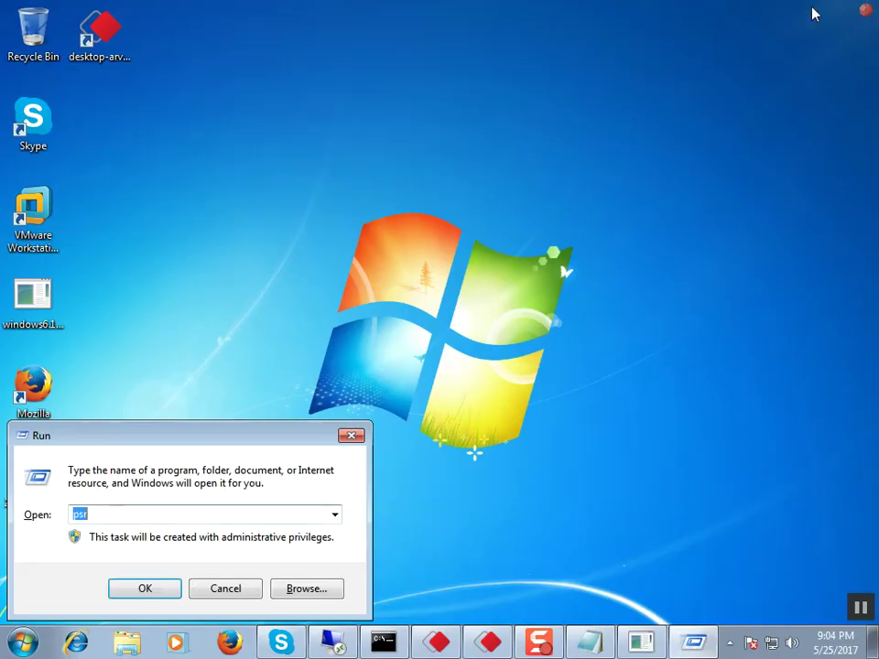
{"action": "type", "text": "control"}
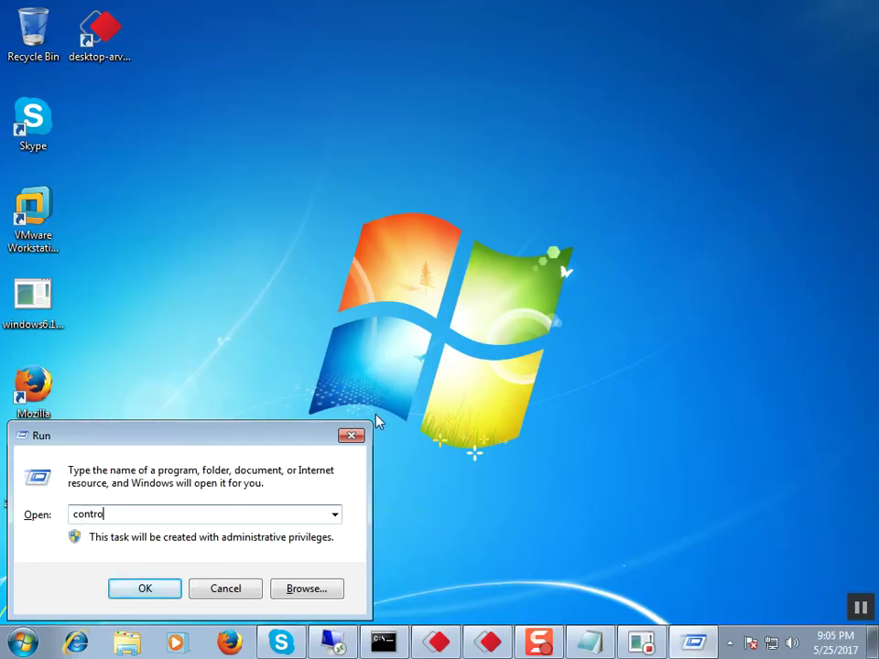
{"action": "key", "text": "Return"}
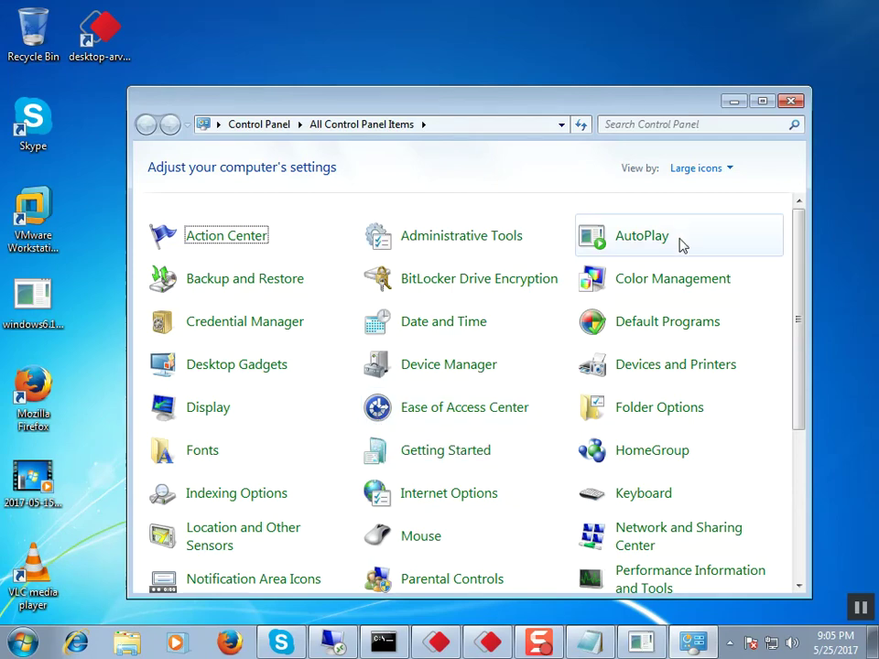
{"action": "left_click_drag", "start_coordinate": [798, 305], "coordinate": [791, 228]}
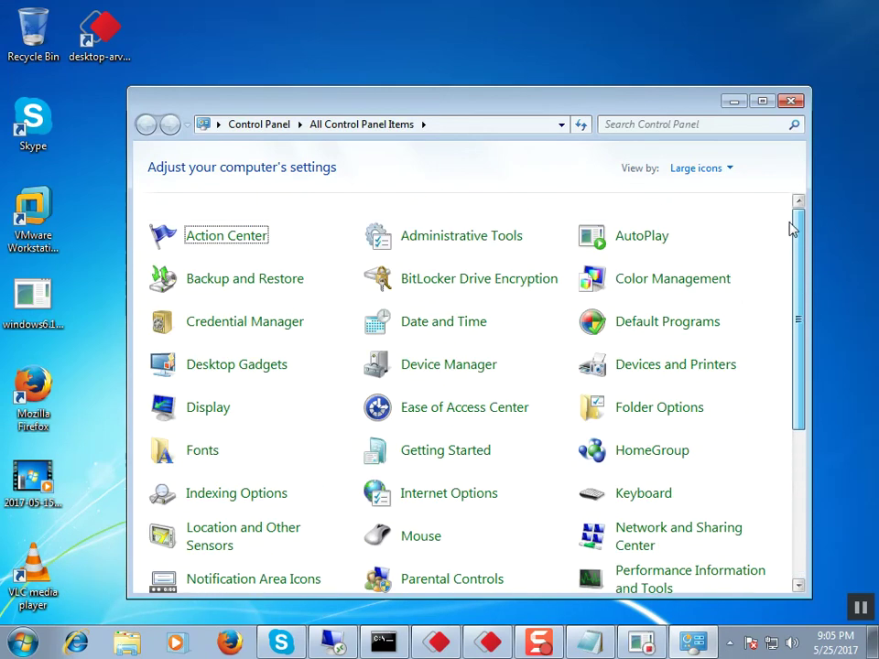
{"action": "left_click", "coordinate": [790, 101]}
Step: Stop the Problem Steps Recorder recording, save it to the Desktop as the ZIP file 123, and close the recorder
{"action": "left_click", "coordinate": [657, 638]}
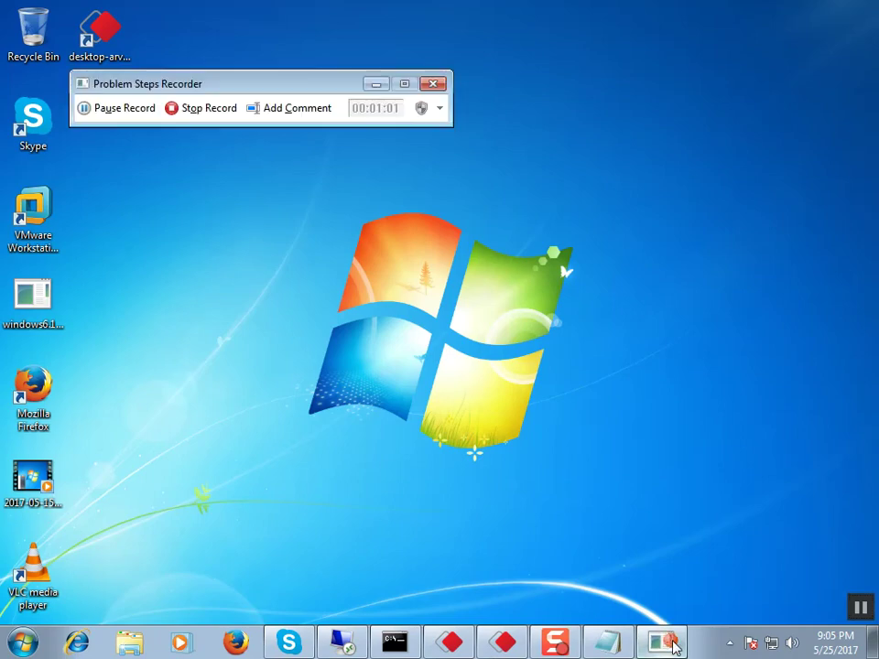
{"action": "left_click", "coordinate": [197, 110]}
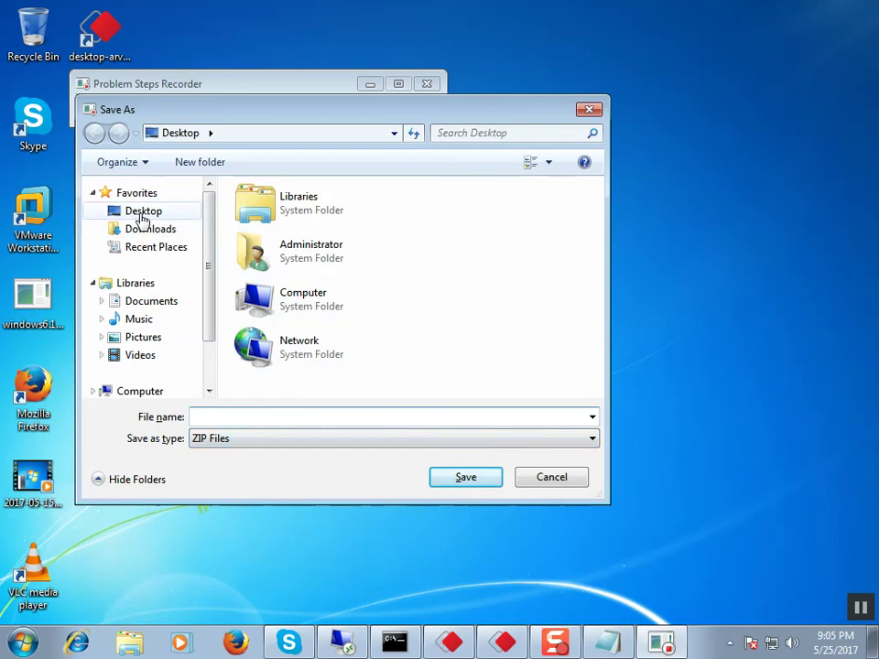
{"action": "left_click", "coordinate": [141, 211]}
{"action": "left_click", "coordinate": [257, 416]}
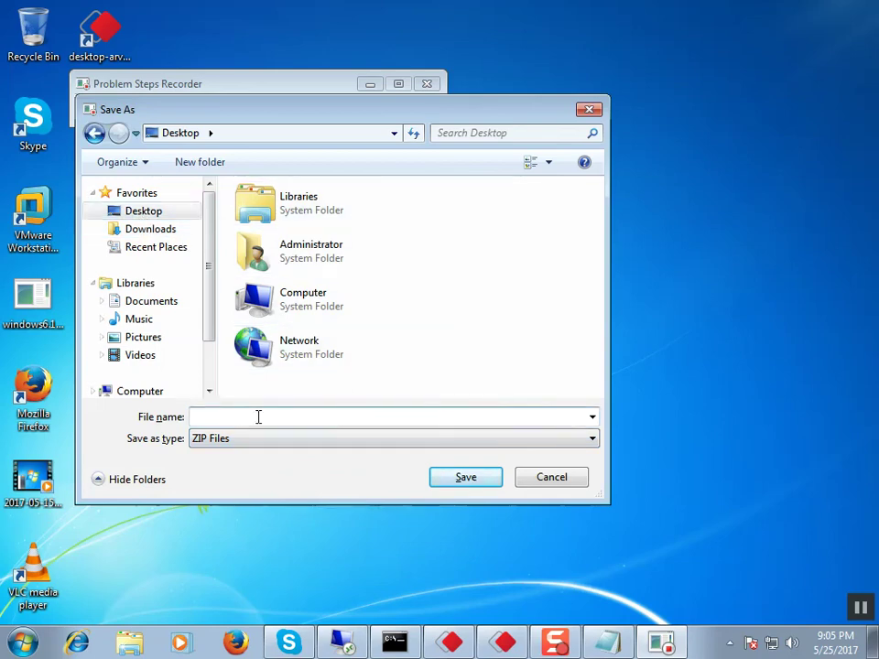
{"action": "type", "text": "123"}
{"action": "left_click", "coordinate": [465, 478]}
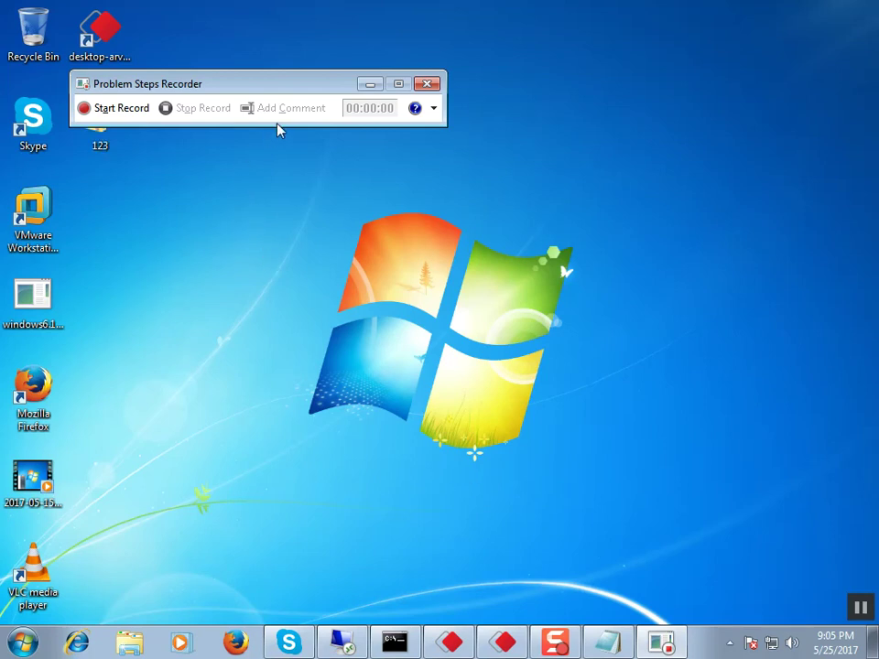
{"action": "left_click", "coordinate": [430, 84]}
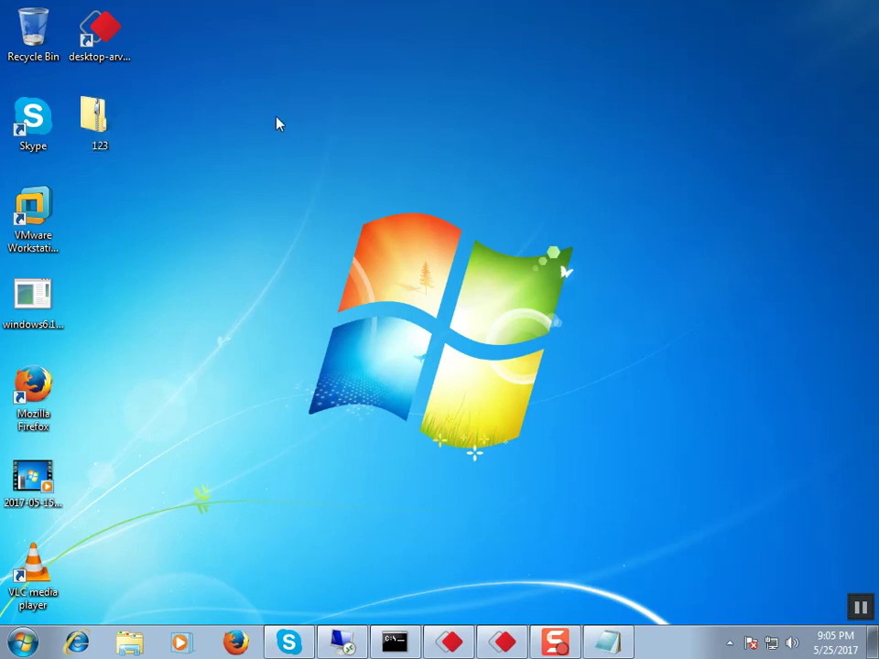
Step: Open the Problem_20170525_2105 report from the 123 archive on the desktop and postpone the Internet Explorer 8 setup
{"action": "double_click", "coordinate": [100, 145]}
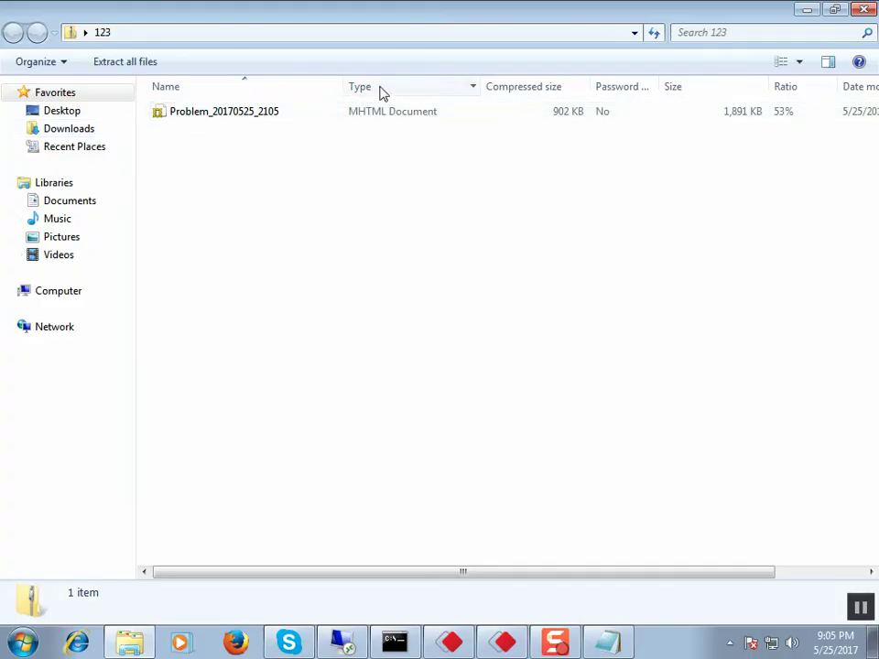
{"action": "double_click", "coordinate": [263, 121]}
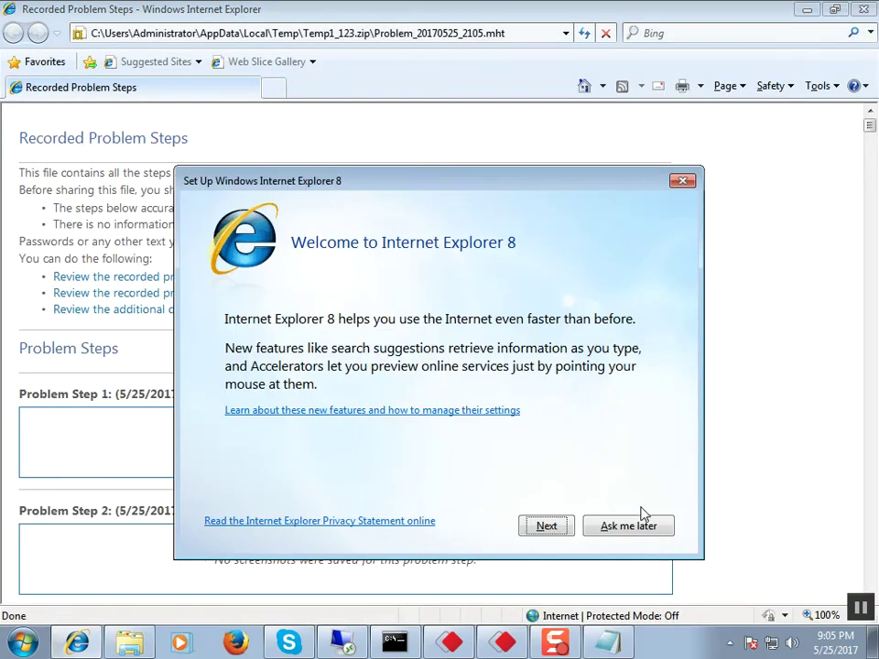
{"action": "left_click", "coordinate": [642, 524]}
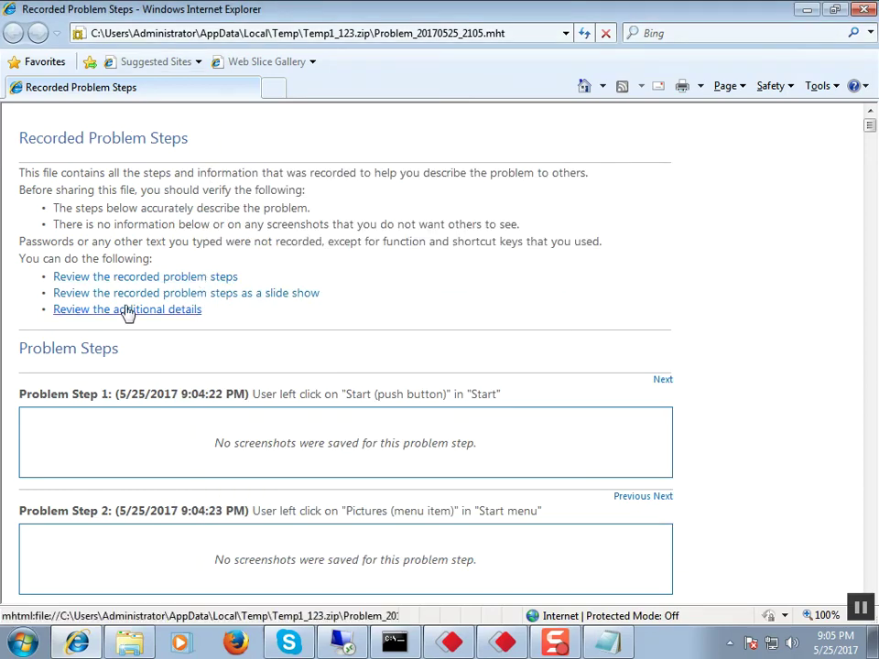
Step: Examine the recorded problem steps and their screenshots in the report, down to the final step
{"action": "scroll", "coordinate": [245, 286], "scroll_direction": "down", "scroll_amount": 10}
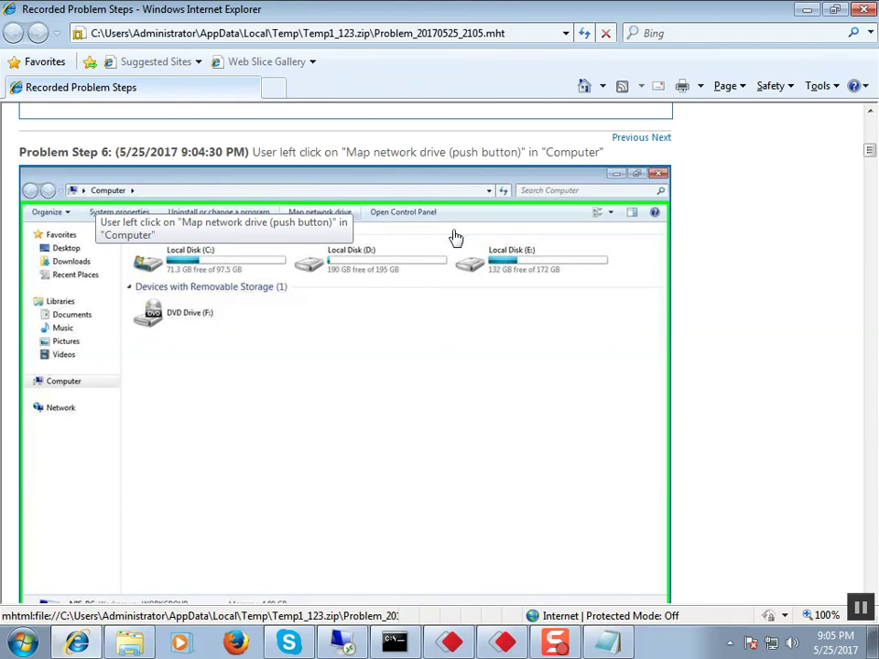
{"action": "scroll", "coordinate": [454, 240], "scroll_direction": "up", "scroll_amount": 3}
{"action": "scroll", "coordinate": [454, 243], "scroll_direction": "down", "scroll_amount": 5}
{"action": "scroll", "coordinate": [453, 246], "scroll_direction": "down", "scroll_amount": 4}
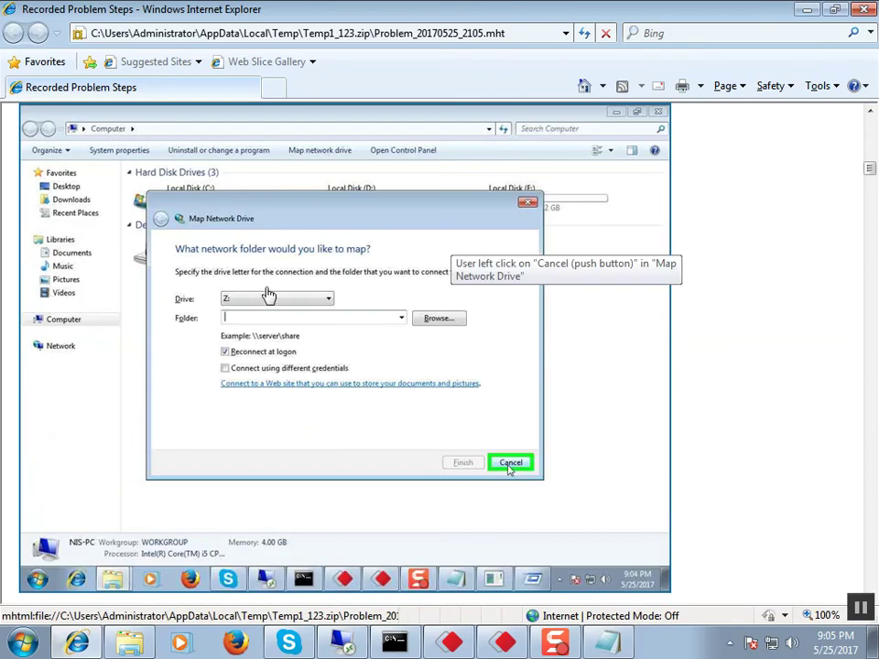
{"action": "scroll", "coordinate": [267, 295], "scroll_direction": "down", "scroll_amount": 3}
{"action": "scroll", "coordinate": [347, 352], "scroll_direction": "down", "scroll_amount": 15}
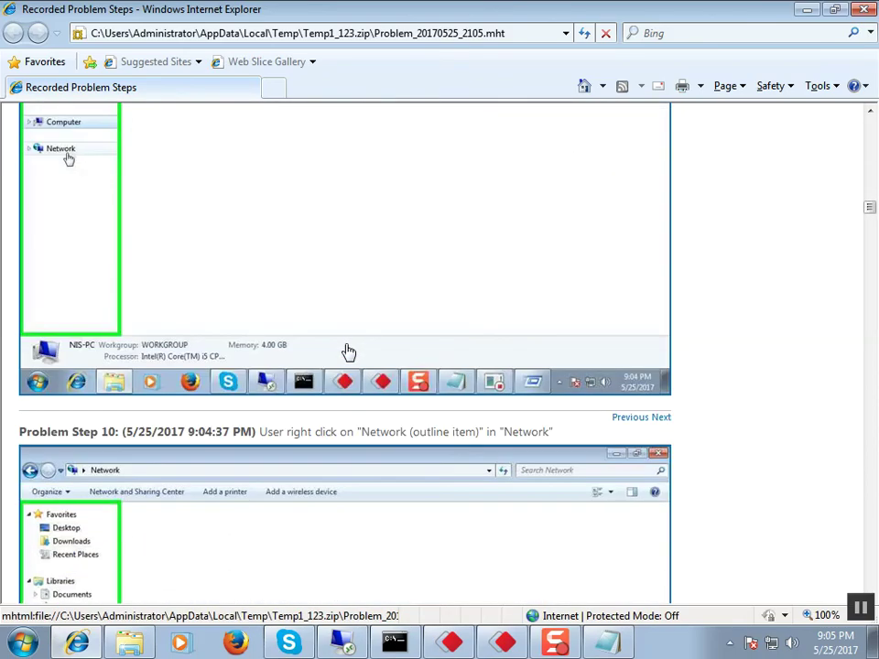
{"action": "scroll", "coordinate": [348, 351], "scroll_direction": "down", "scroll_amount": 12}
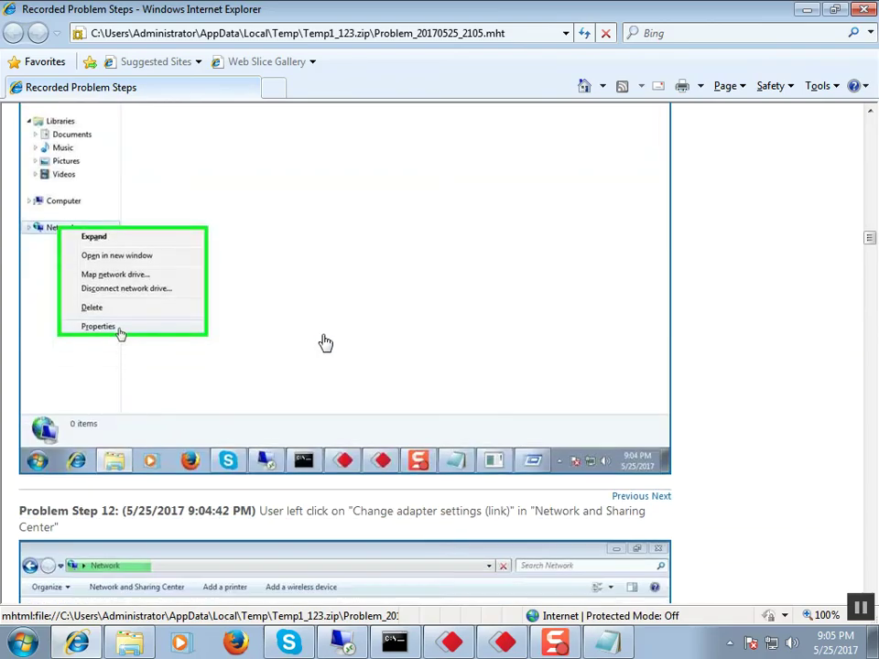
{"action": "scroll", "coordinate": [288, 369], "scroll_direction": "down", "scroll_amount": 12}
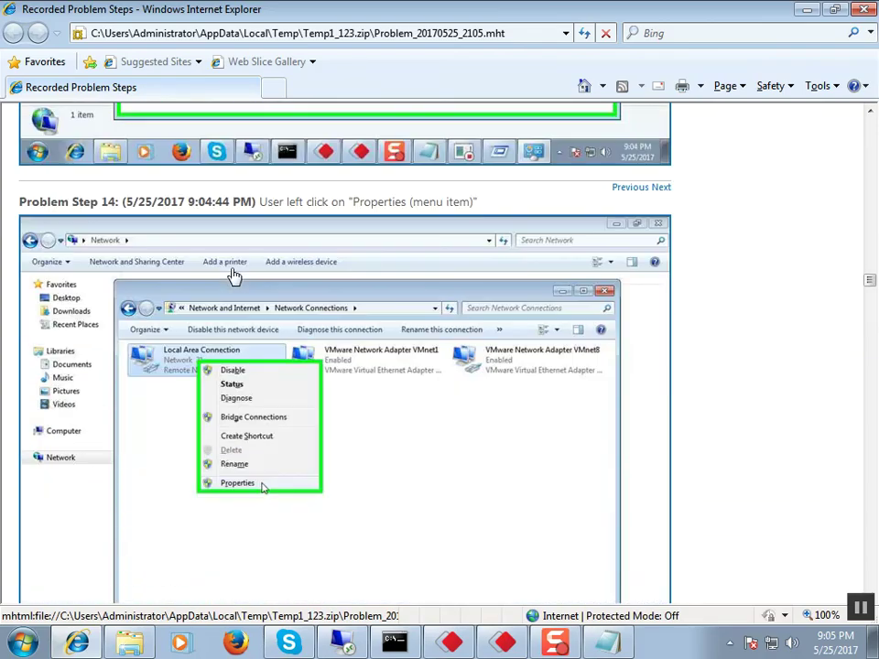
{"action": "scroll", "coordinate": [347, 412], "scroll_direction": "down", "scroll_amount": 12}
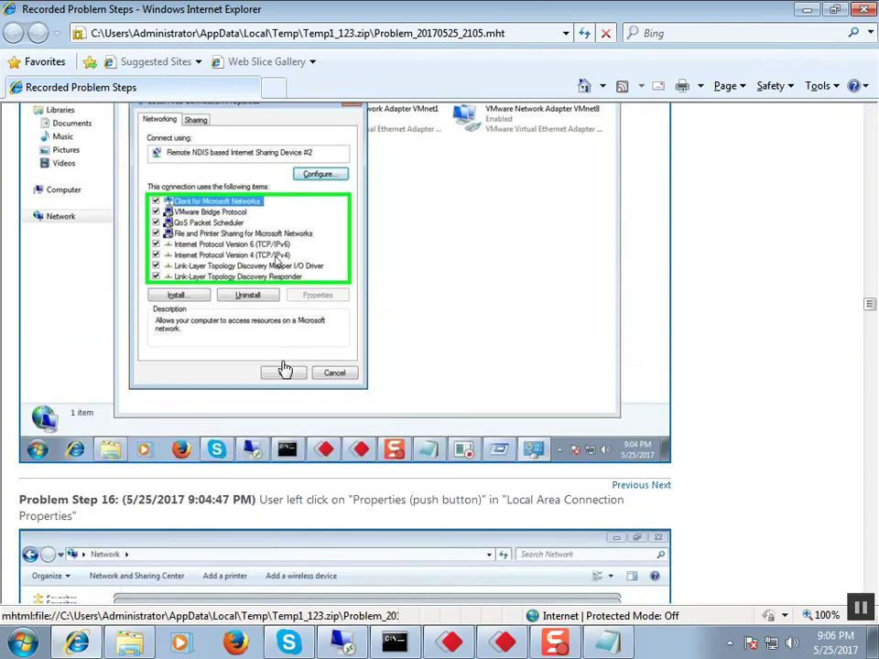
{"action": "scroll", "coordinate": [284, 368], "scroll_direction": "down", "scroll_amount": 12}
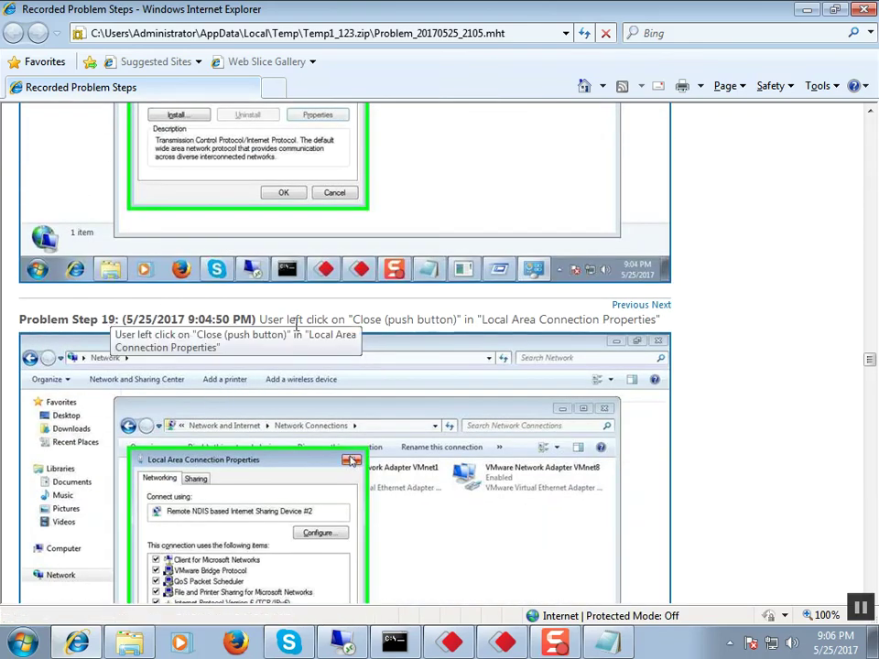
{"action": "scroll", "coordinate": [525, 333], "scroll_direction": "down", "scroll_amount": 10}
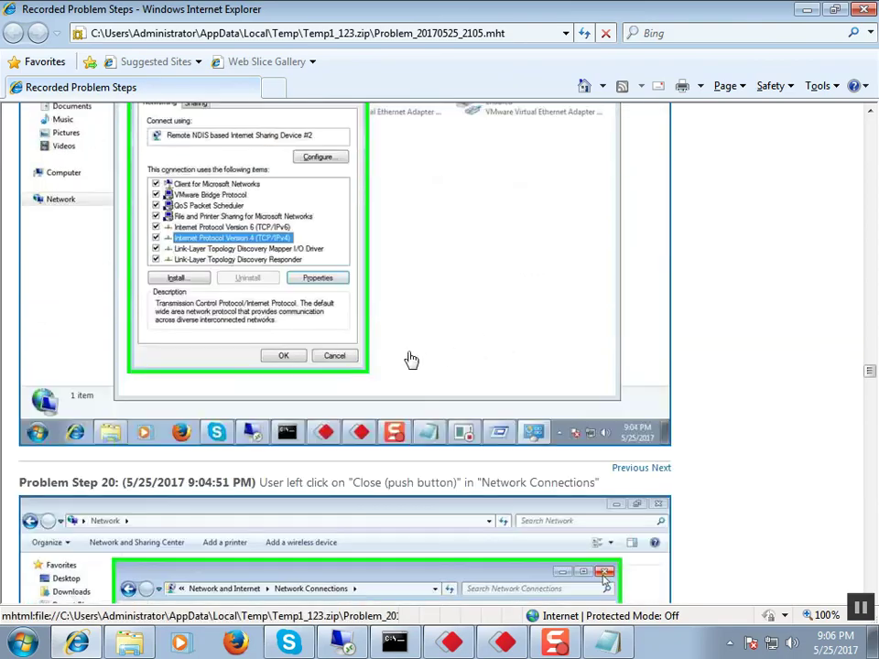
{"action": "scroll", "coordinate": [370, 359], "scroll_direction": "down", "scroll_amount": 20}
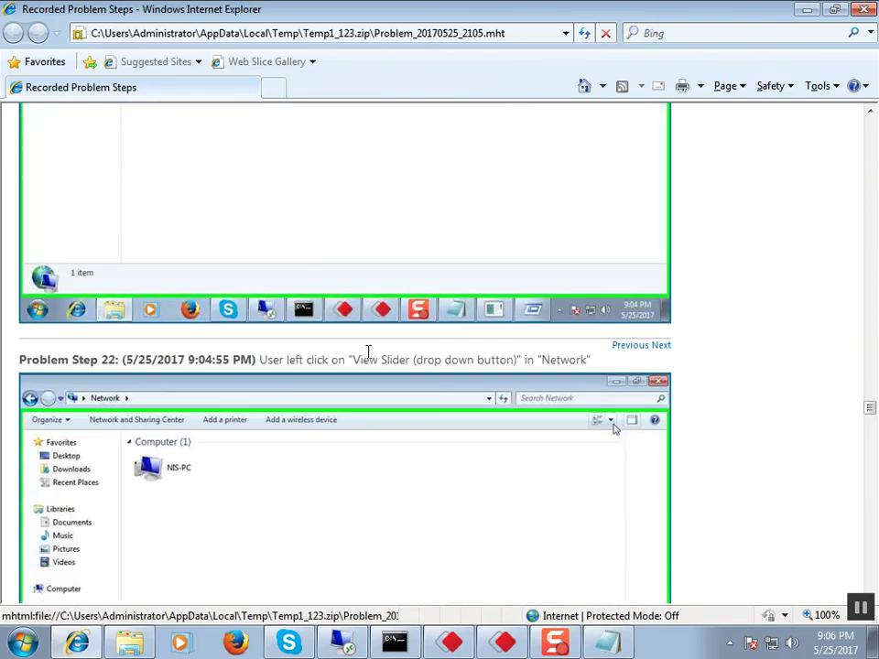
{"action": "scroll", "coordinate": [369, 359], "scroll_direction": "down", "scroll_amount": 20}
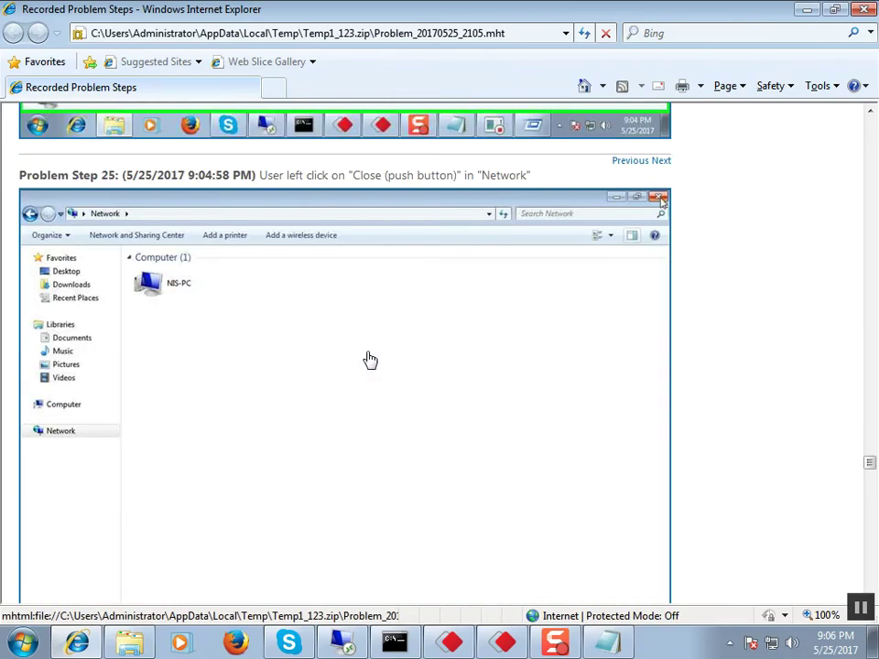
{"action": "scroll", "coordinate": [370, 358], "scroll_direction": "down", "scroll_amount": 5}
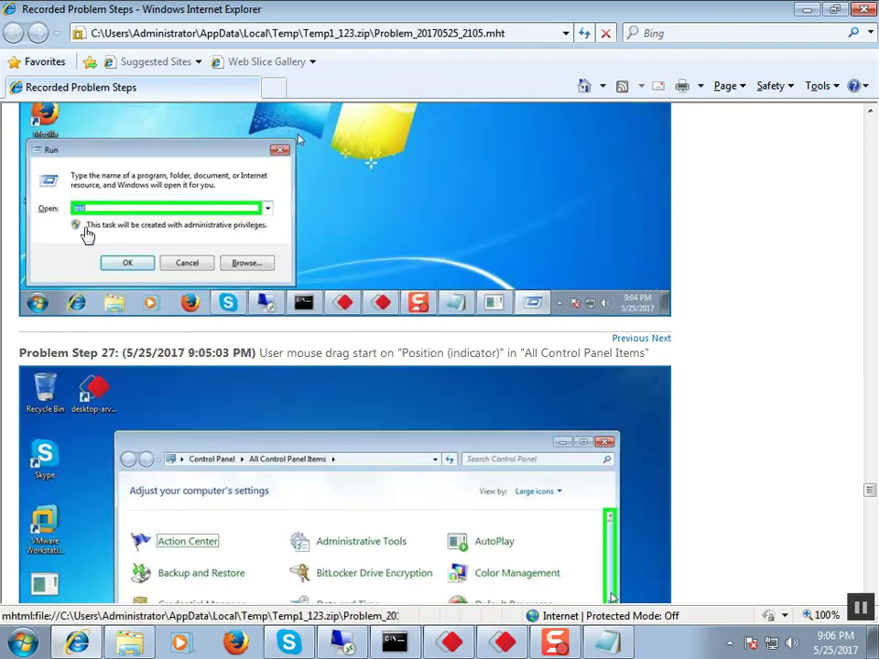
{"action": "scroll", "coordinate": [285, 224], "scroll_direction": "down", "scroll_amount": 15}
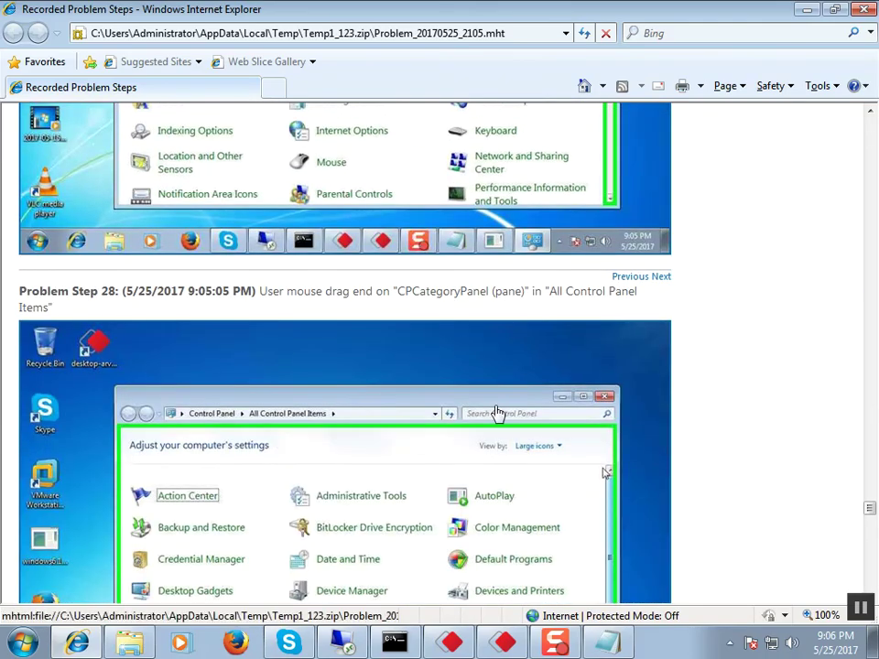
{"action": "scroll", "coordinate": [203, 403], "scroll_direction": "down", "scroll_amount": 15}
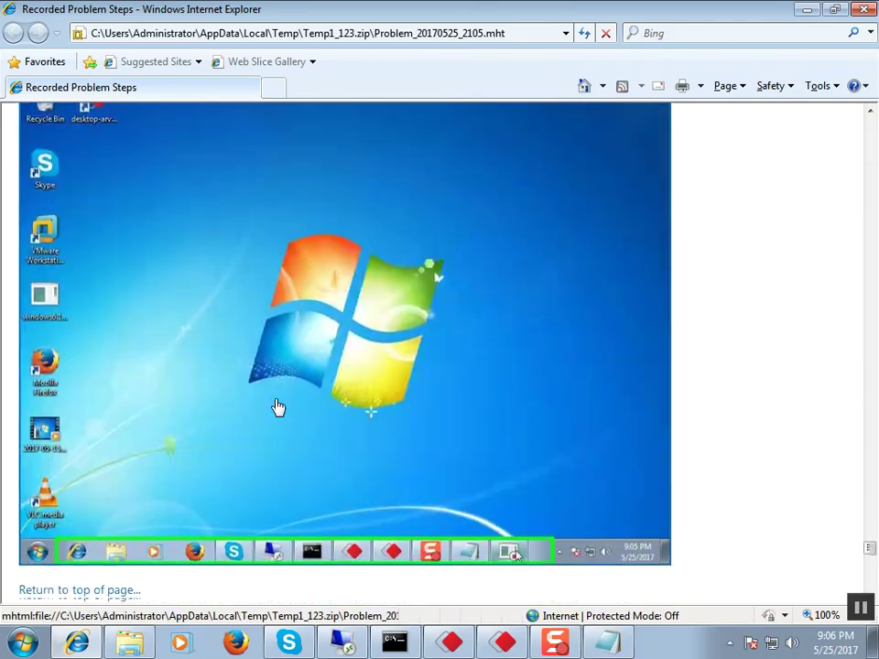
Step: Review the additional details section, highlighting the recording session, problem step and operating system lines, through to the report's end
{"action": "scroll", "coordinate": [274, 403], "scroll_direction": "up", "scroll_amount": 1}
{"action": "scroll", "coordinate": [275, 402], "scroll_direction": "down", "scroll_amount": 2}
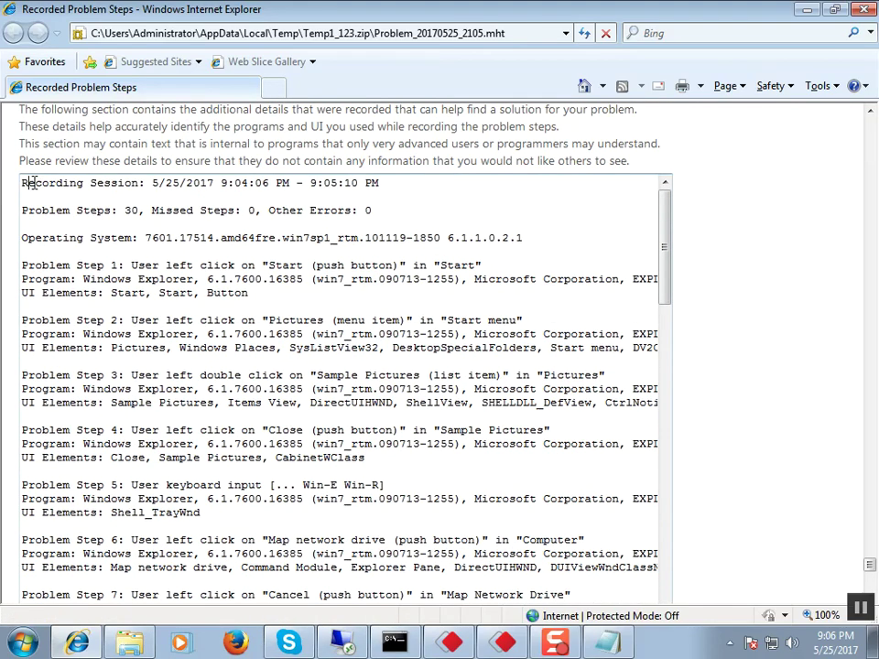
{"action": "left_click_drag", "start_coordinate": [30, 183], "coordinate": [460, 293]}
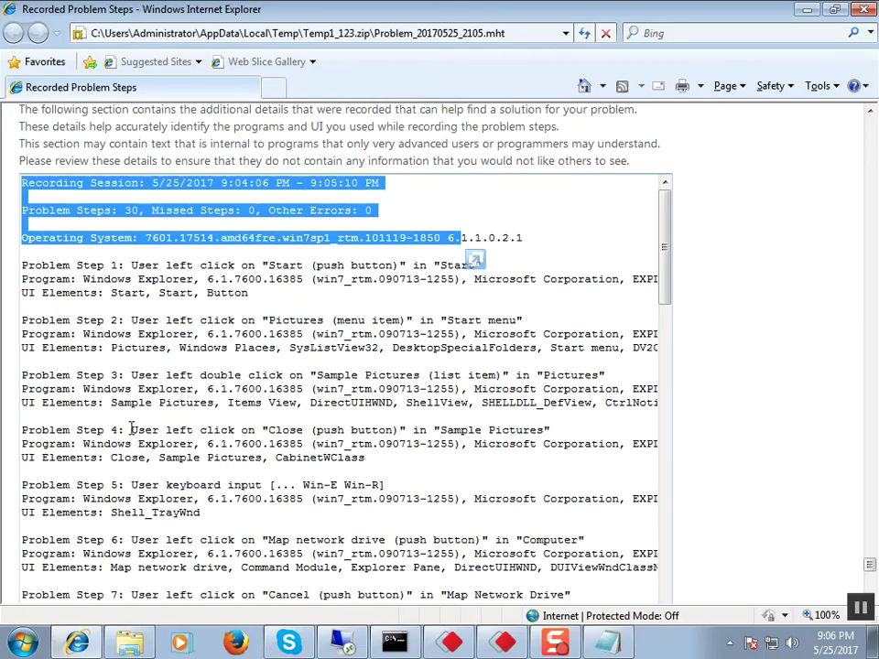
{"action": "scroll", "coordinate": [131, 428], "scroll_direction": "down", "scroll_amount": 20}
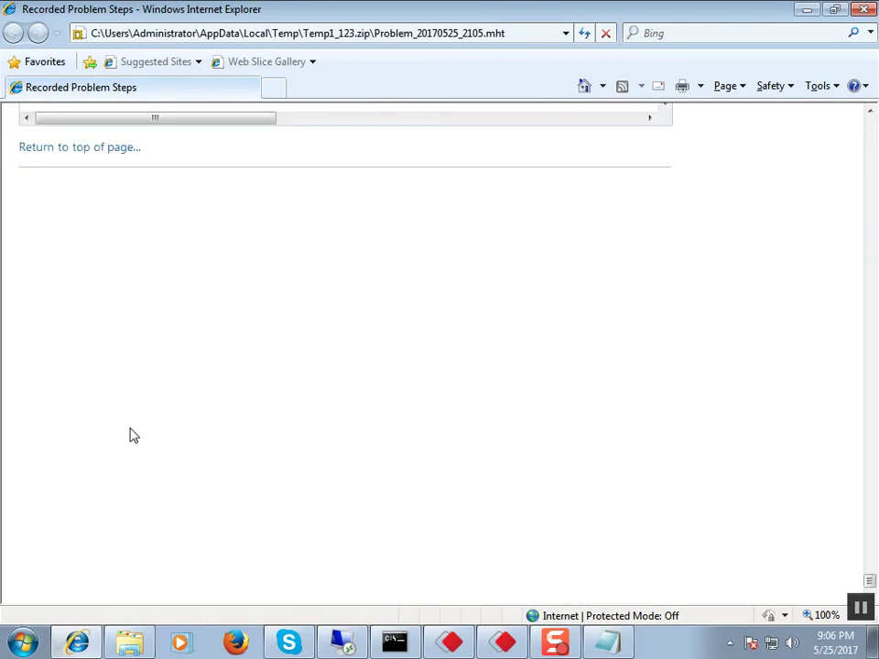
Step: Look back through the recorded problem steps from the report's end to its introduction and review links
{"action": "scroll", "coordinate": [130, 434], "scroll_direction": "up", "scroll_amount": 15}
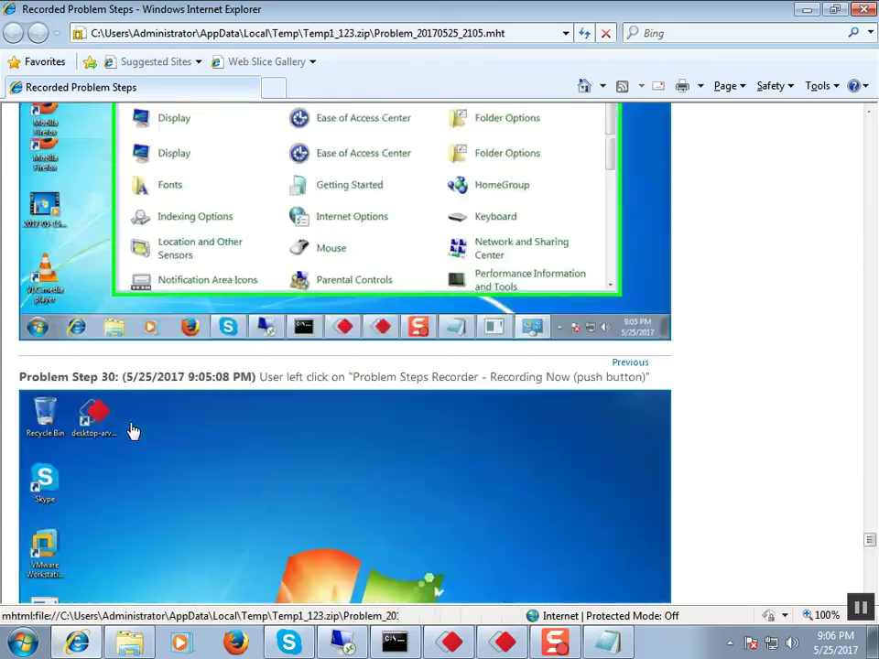
{"action": "scroll", "coordinate": [131, 431], "scroll_direction": "up", "scroll_amount": 5}
{"action": "scroll", "coordinate": [131, 428], "scroll_direction": "up", "scroll_amount": 9}
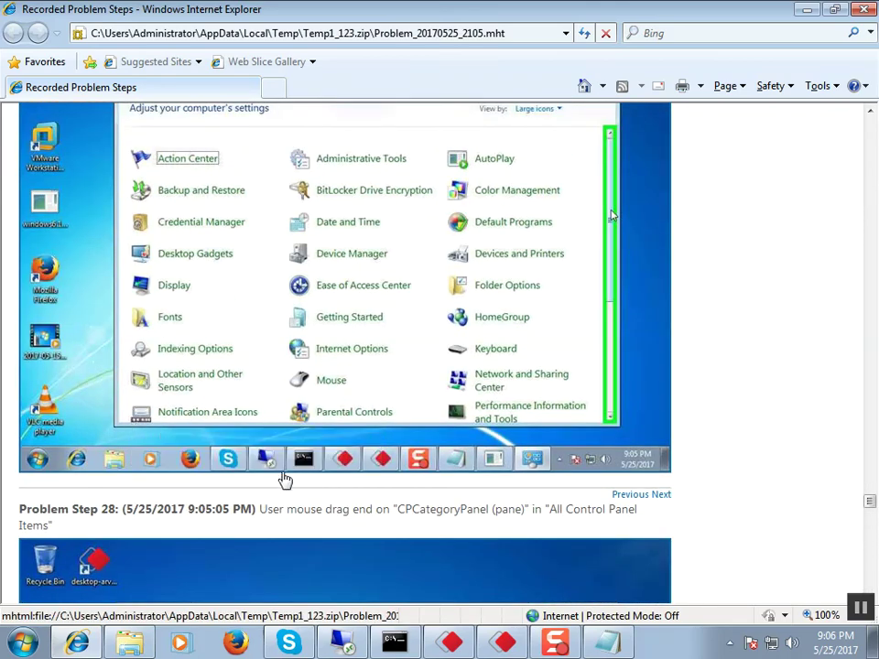
{"action": "scroll", "coordinate": [285, 478], "scroll_direction": "up", "scroll_amount": 20}
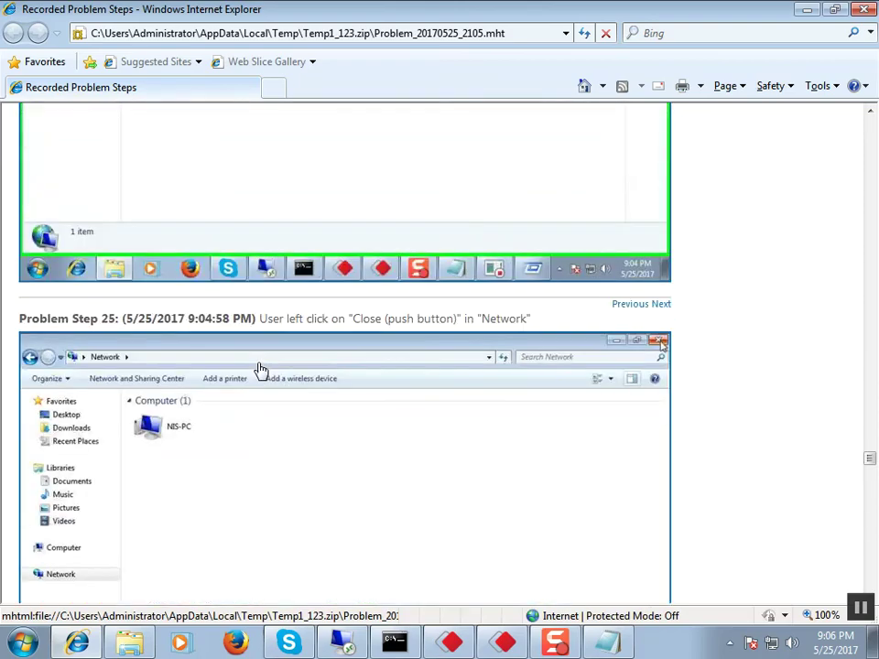
{"action": "scroll", "coordinate": [261, 370], "scroll_direction": "up", "scroll_amount": 20}
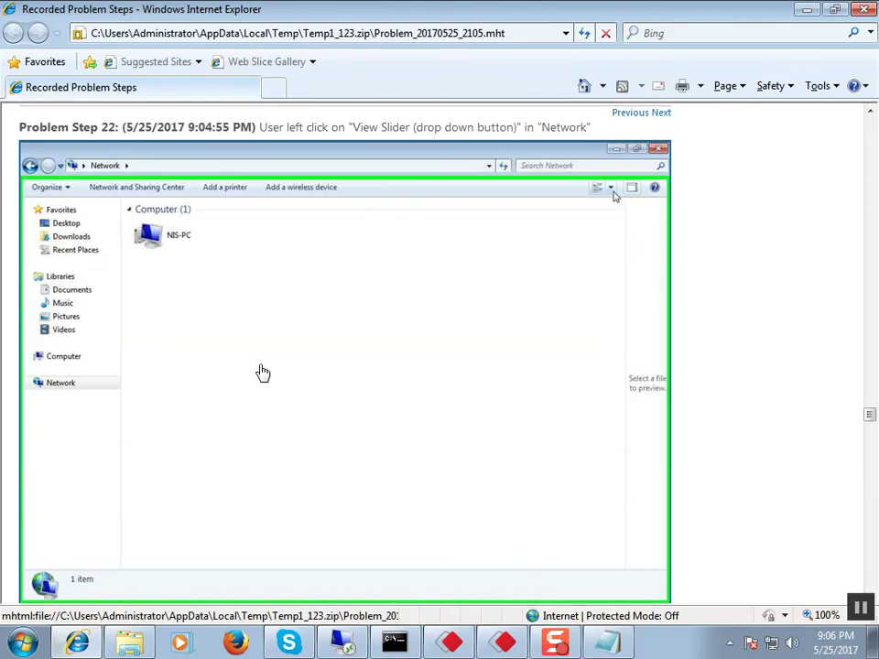
{"action": "scroll", "coordinate": [261, 373], "scroll_direction": "up", "scroll_amount": 20}
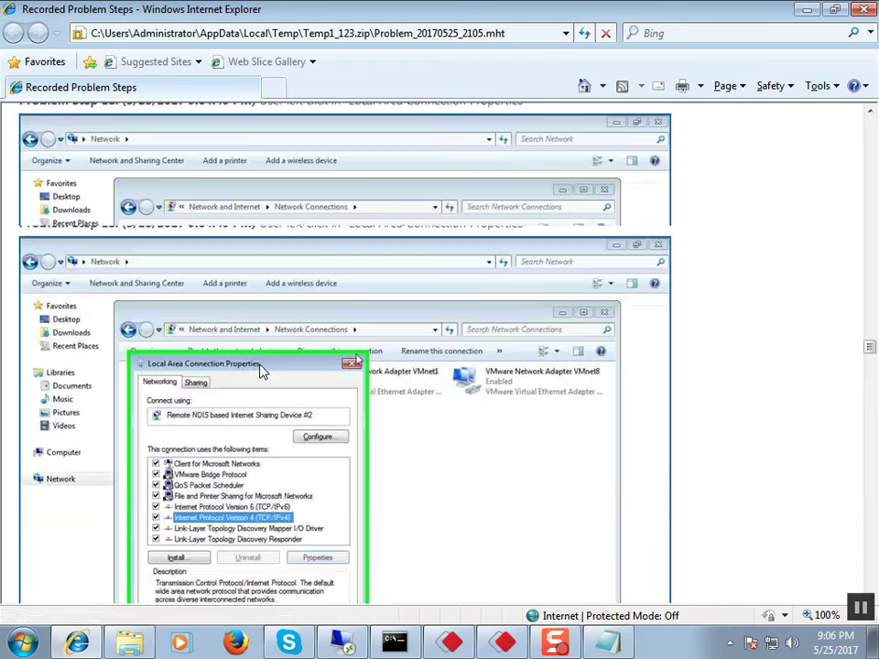
{"action": "scroll", "coordinate": [262, 371], "scroll_direction": "up", "scroll_amount": 20}
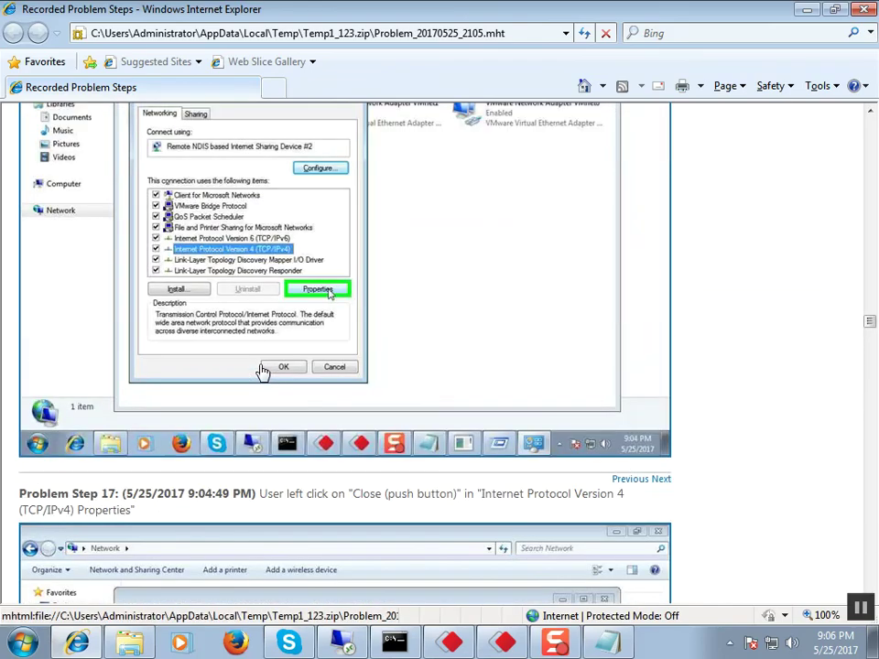
{"action": "scroll", "coordinate": [262, 370], "scroll_direction": "up", "scroll_amount": 20}
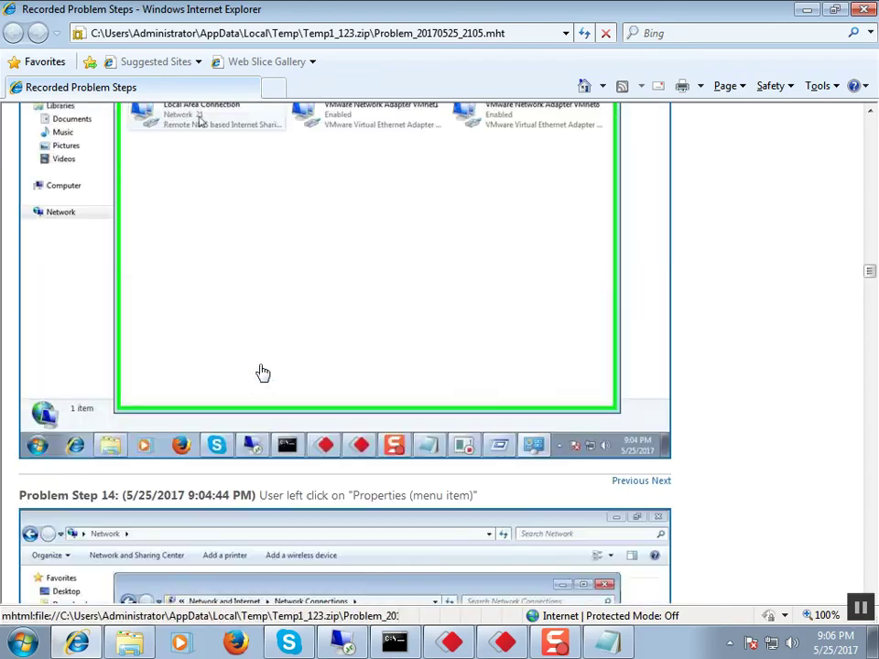
{"action": "scroll", "coordinate": [263, 373], "scroll_direction": "up", "scroll_amount": 20}
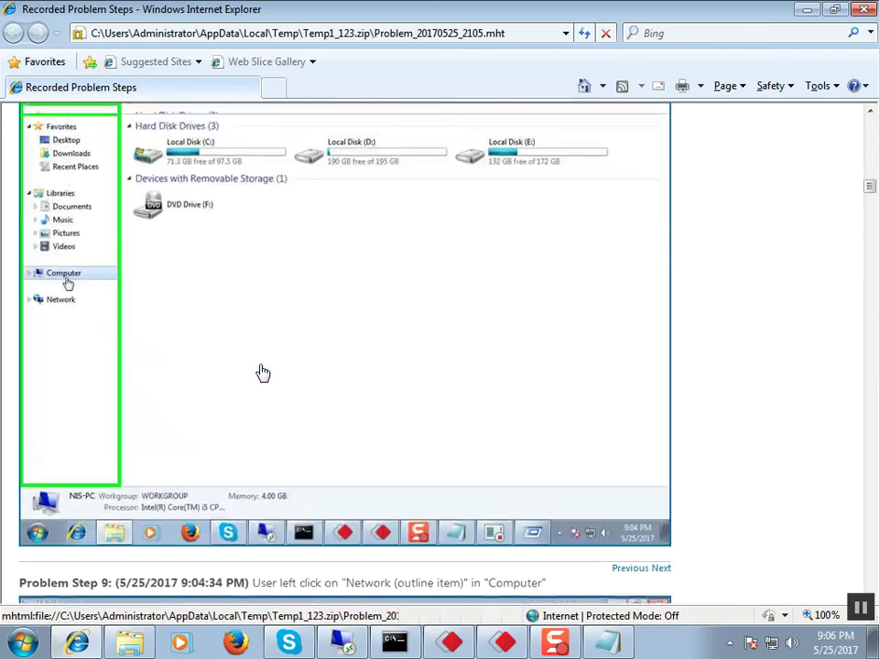
{"action": "scroll", "coordinate": [263, 372], "scroll_direction": "up", "scroll_amount": 20}
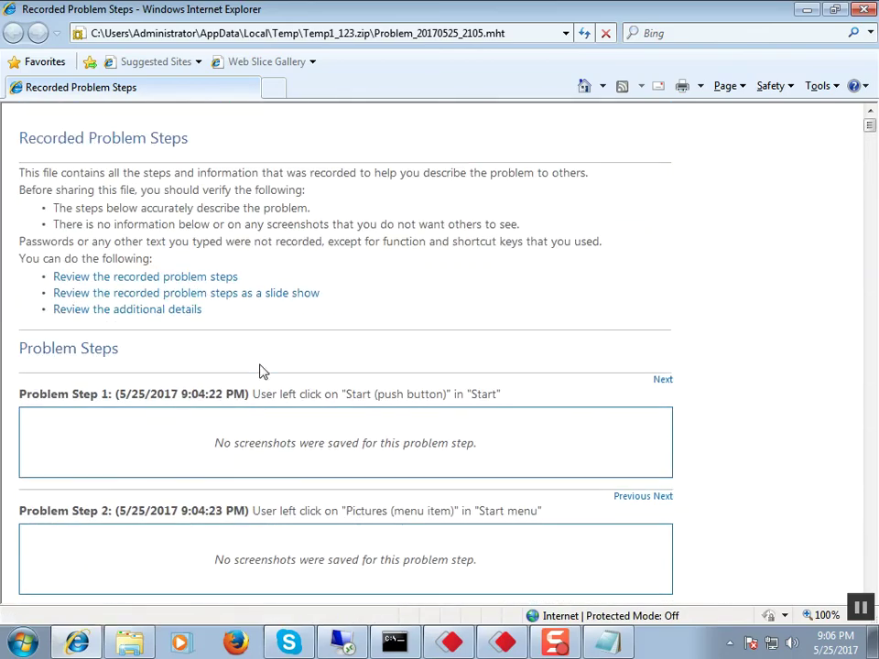
Step: Examine the report's screenshots and descriptions from the Map network drive step through the TCP/IPv4 properties steps to the Preview pane step
{"action": "scroll", "coordinate": [261, 372], "scroll_direction": "down", "scroll_amount": 15}
{"action": "scroll", "coordinate": [263, 374], "scroll_direction": "up", "scroll_amount": 5}
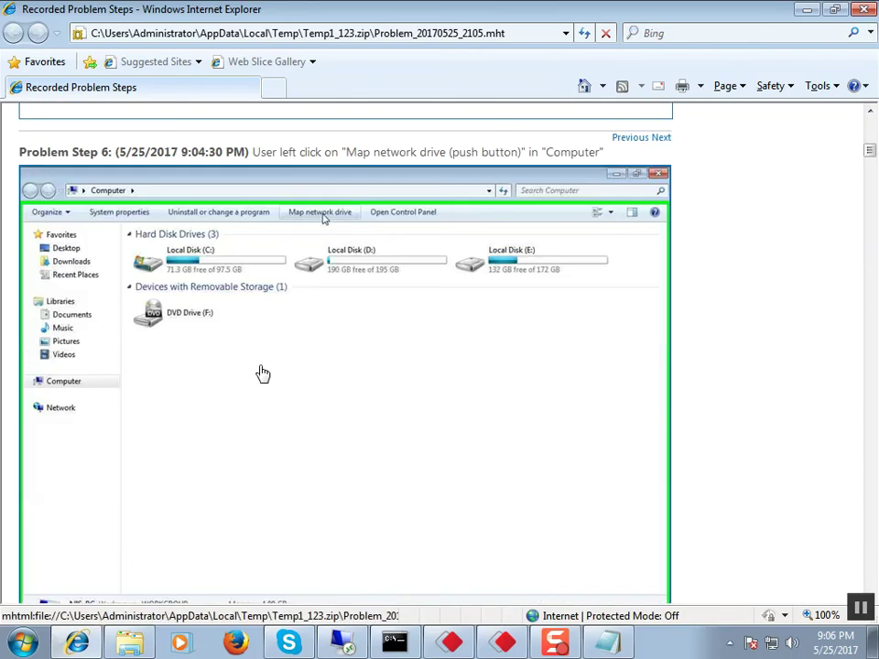
{"action": "scroll", "coordinate": [262, 372], "scroll_direction": "up", "scroll_amount": 3}
{"action": "scroll", "coordinate": [263, 372], "scroll_direction": "down", "scroll_amount": 4}
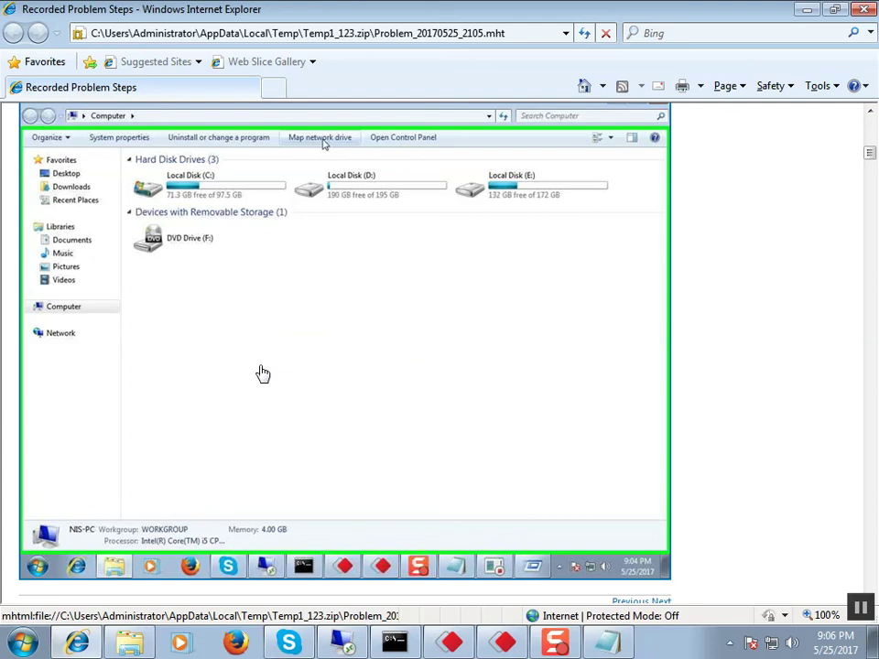
{"action": "scroll", "coordinate": [263, 373], "scroll_direction": "down", "scroll_amount": 3}
{"action": "scroll", "coordinate": [260, 372], "scroll_direction": "down", "scroll_amount": 2}
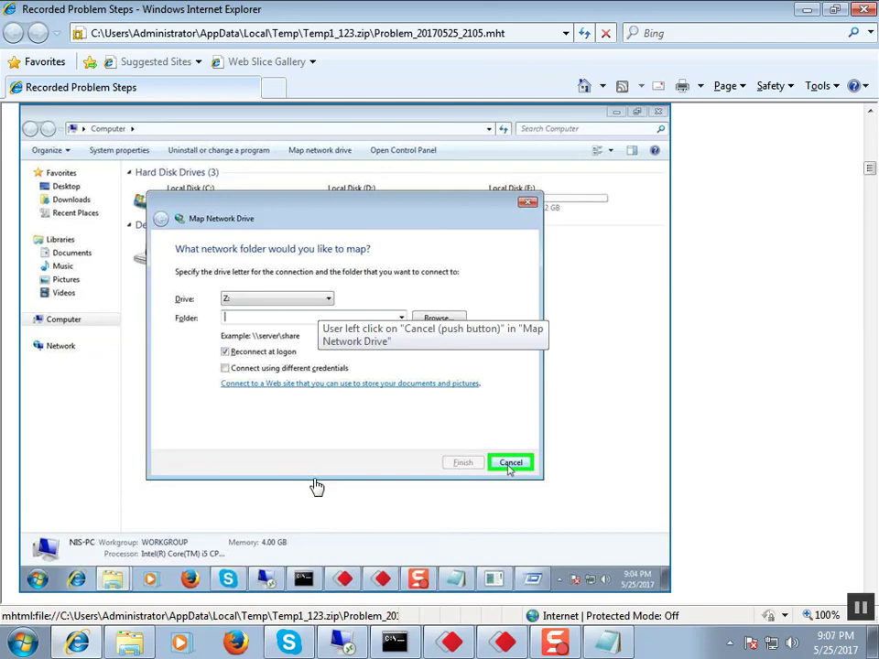
{"action": "scroll", "coordinate": [316, 486], "scroll_direction": "down", "scroll_amount": 18}
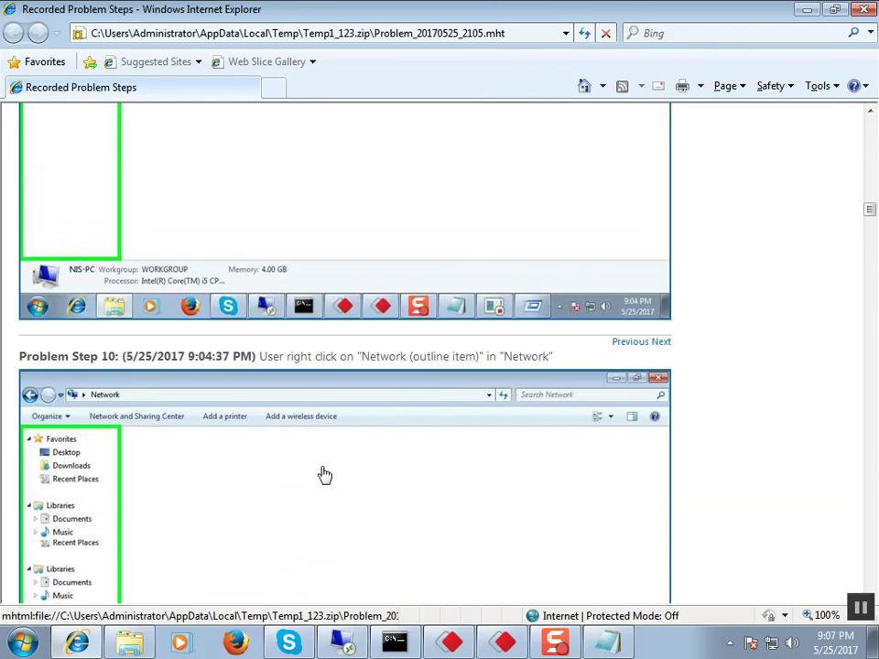
{"action": "scroll", "coordinate": [325, 473], "scroll_direction": "down", "scroll_amount": 10}
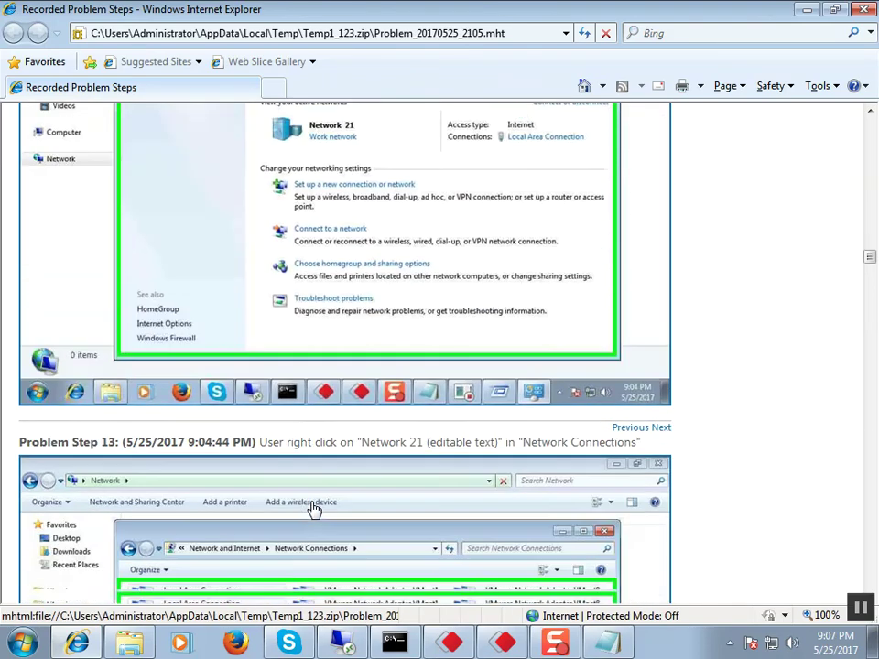
{"action": "scroll", "coordinate": [313, 509], "scroll_direction": "down", "scroll_amount": 5}
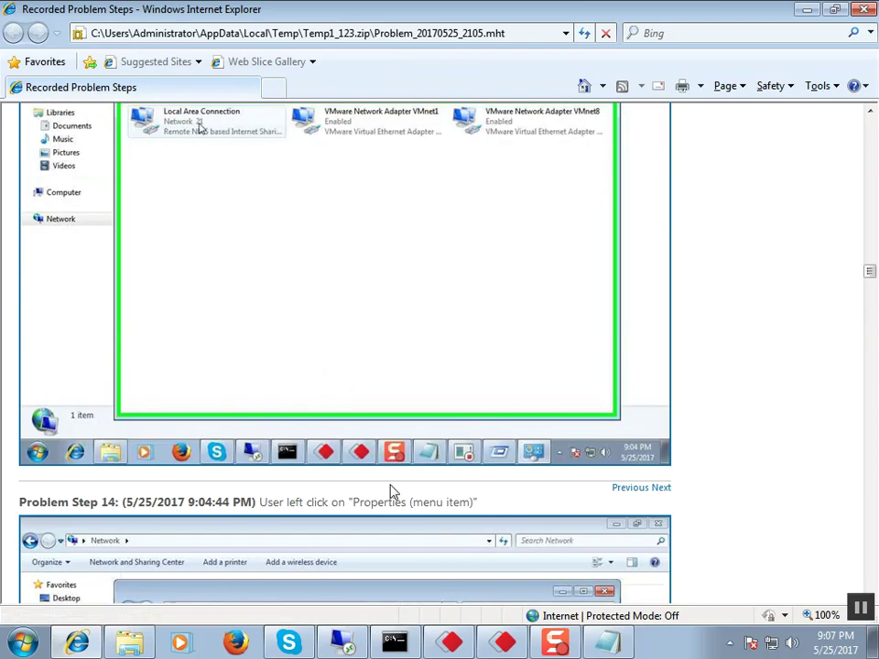
{"action": "scroll", "coordinate": [400, 409], "scroll_direction": "down", "scroll_amount": 5}
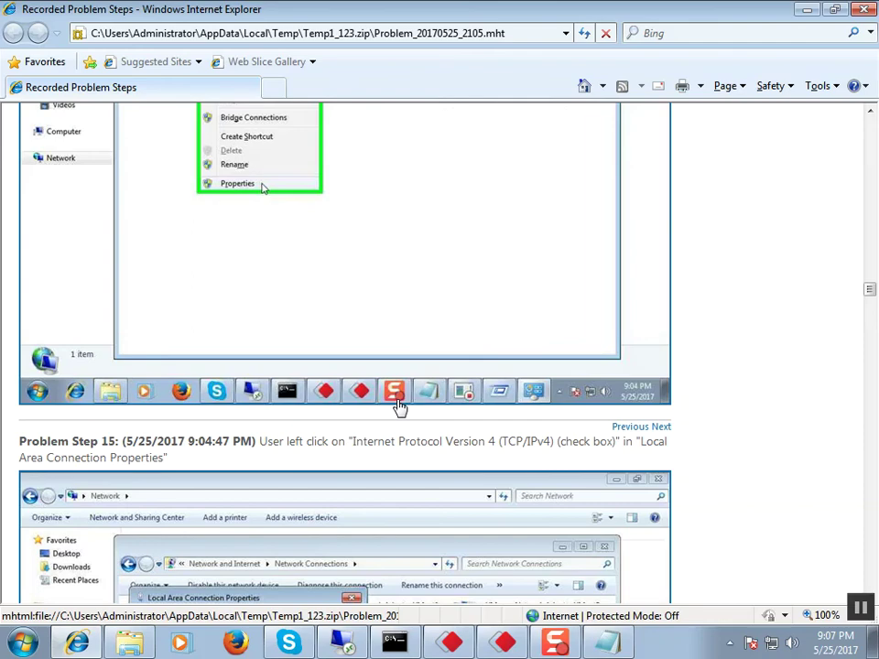
{"action": "scroll", "coordinate": [400, 408], "scroll_direction": "down", "scroll_amount": 5}
{"action": "scroll", "coordinate": [408, 386], "scroll_direction": "down", "scroll_amount": 5}
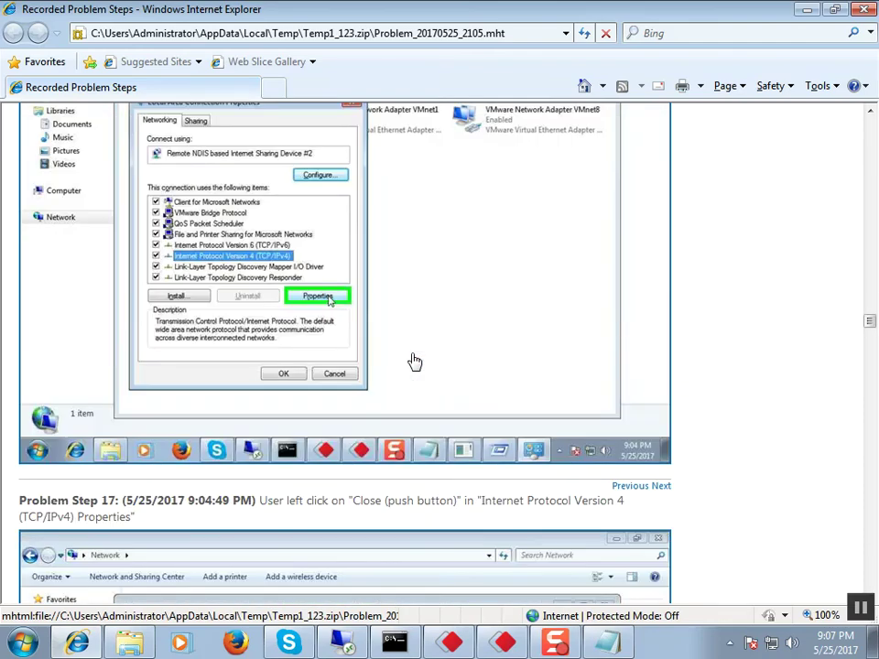
{"action": "scroll", "coordinate": [415, 362], "scroll_direction": "down", "scroll_amount": 3}
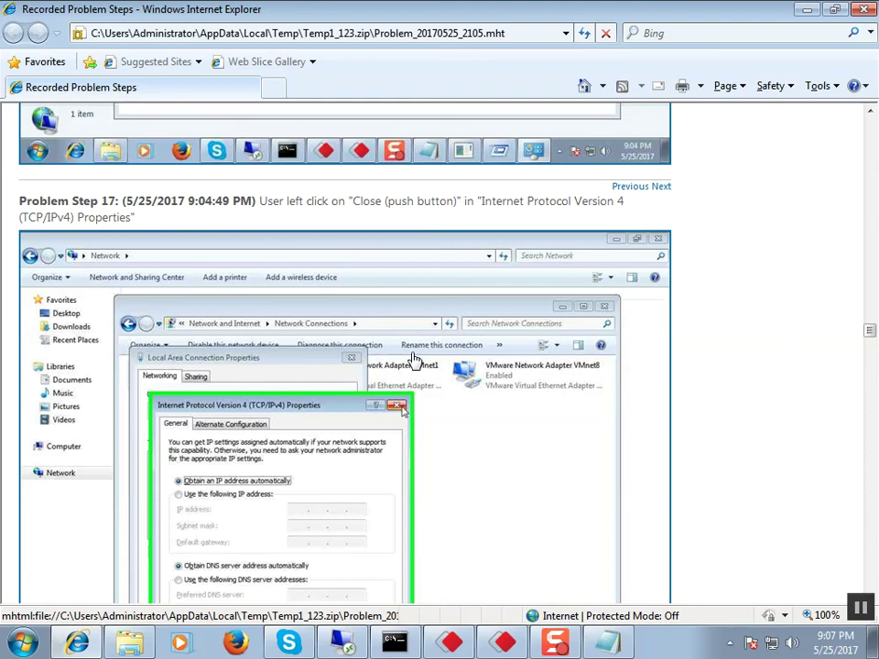
{"action": "scroll", "coordinate": [414, 359], "scroll_direction": "down", "scroll_amount": 10}
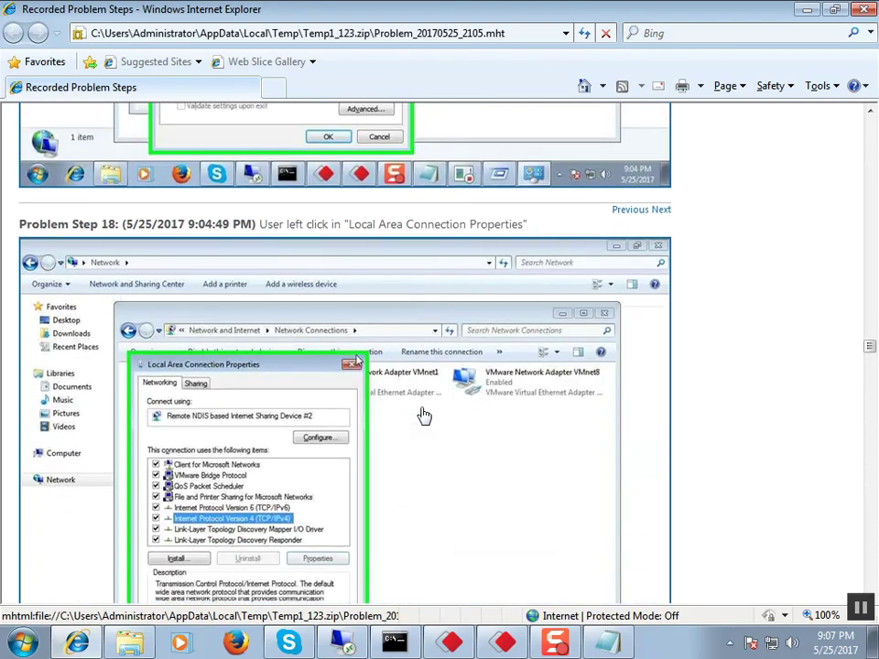
{"action": "scroll", "coordinate": [424, 417], "scroll_direction": "down", "scroll_amount": 15}
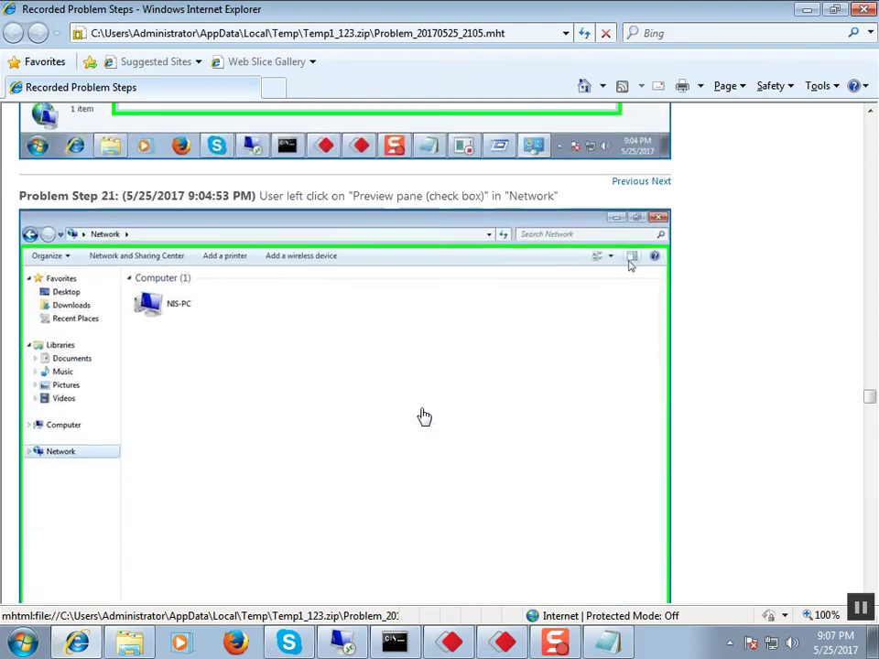
Step: Close the Recorded Problem Steps report and the 123 archive window to return to the desktop
{"action": "left_click", "coordinate": [863, 9]}
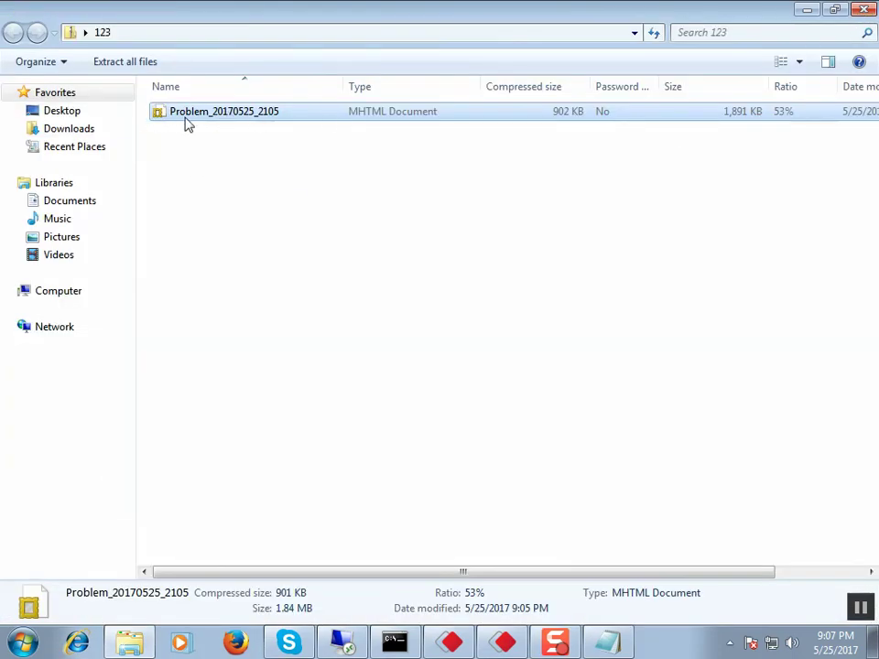
{"action": "left_click", "coordinate": [863, 9]}
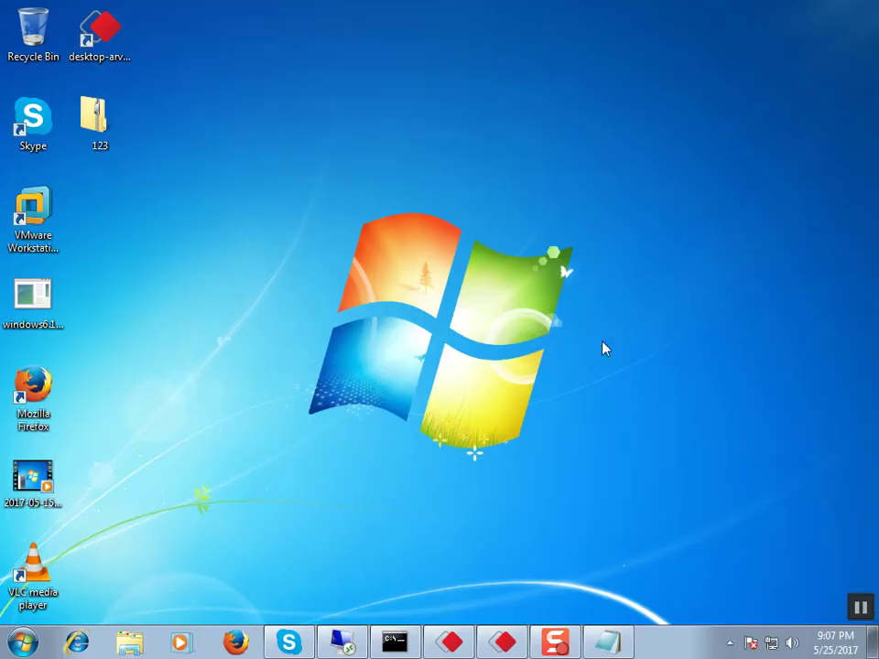
Step: Launch Problem Steps Recorder with the Run command psr, and close it without starting a recording
{"action": "key", "text": "super+r"}
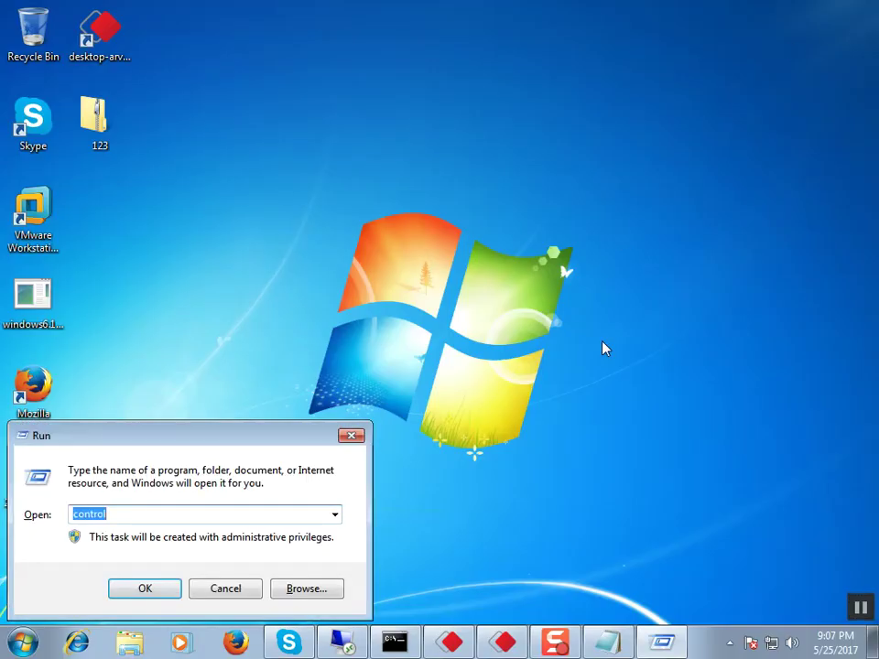
{"action": "type", "text": "psr"}
{"action": "key", "text": "Return"}
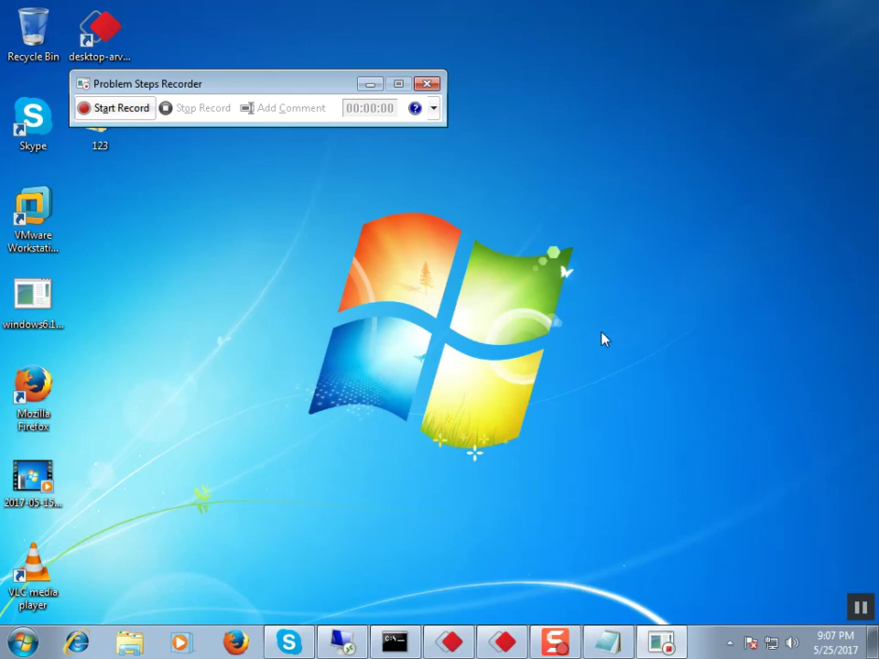
{"action": "left_click", "coordinate": [437, 87]}
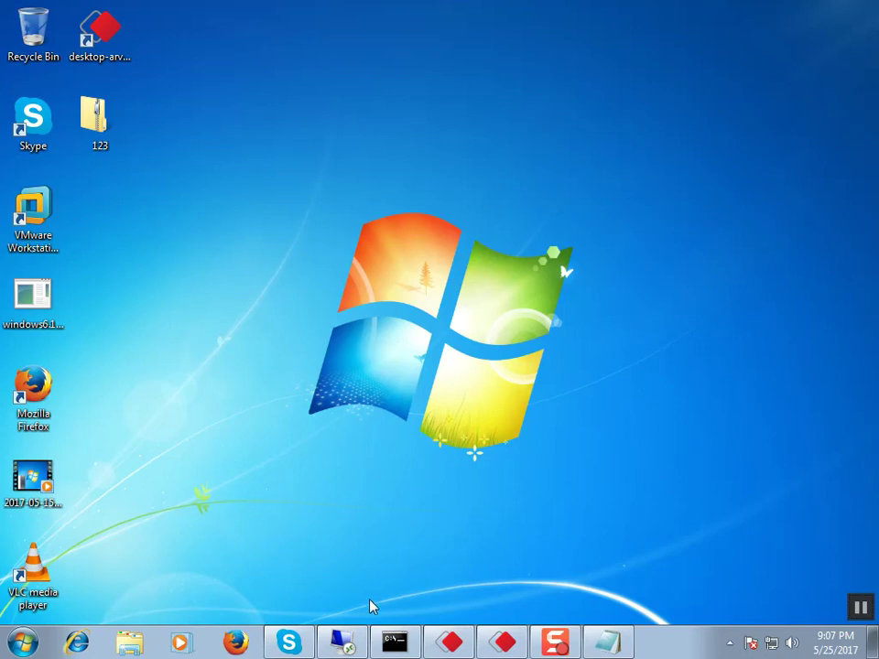
{"action": "right_click", "coordinate": [451, 322]}
{"action": "left_click", "coordinate": [471, 366]}
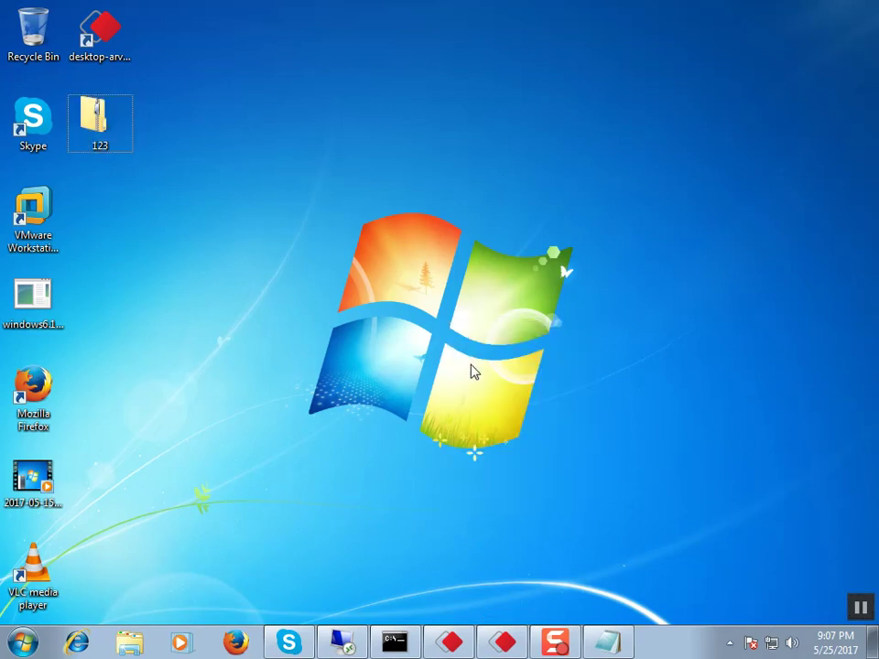